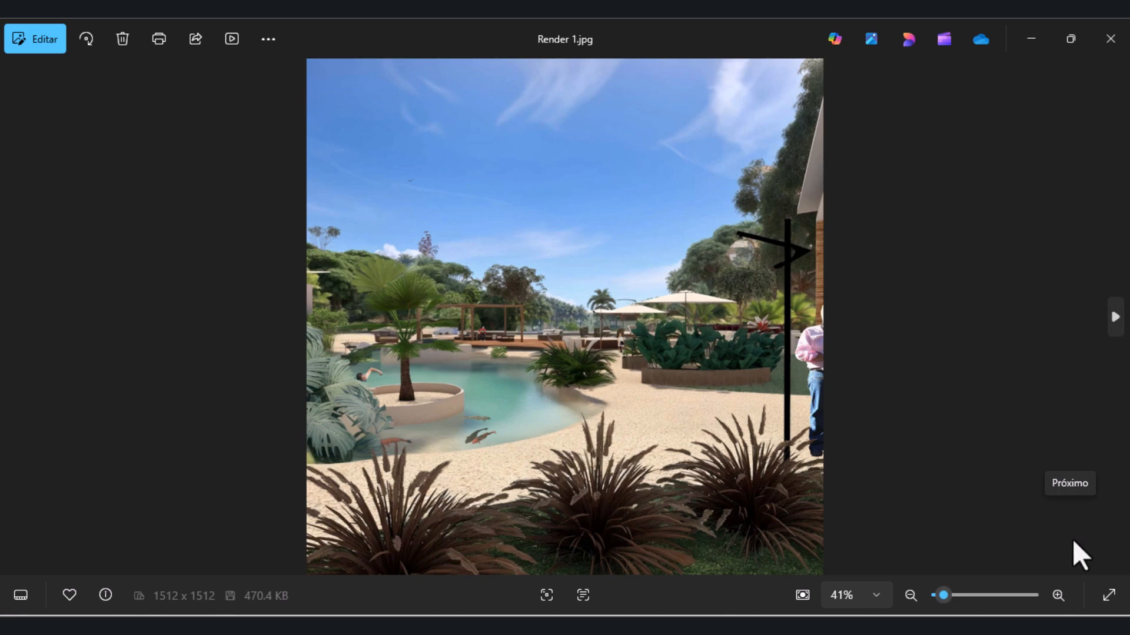
- Switch to AuE VisualPLAN and show the R03_projeto.LND project in the 3D view only
{"action": "key", "text": "alt+Tab"}
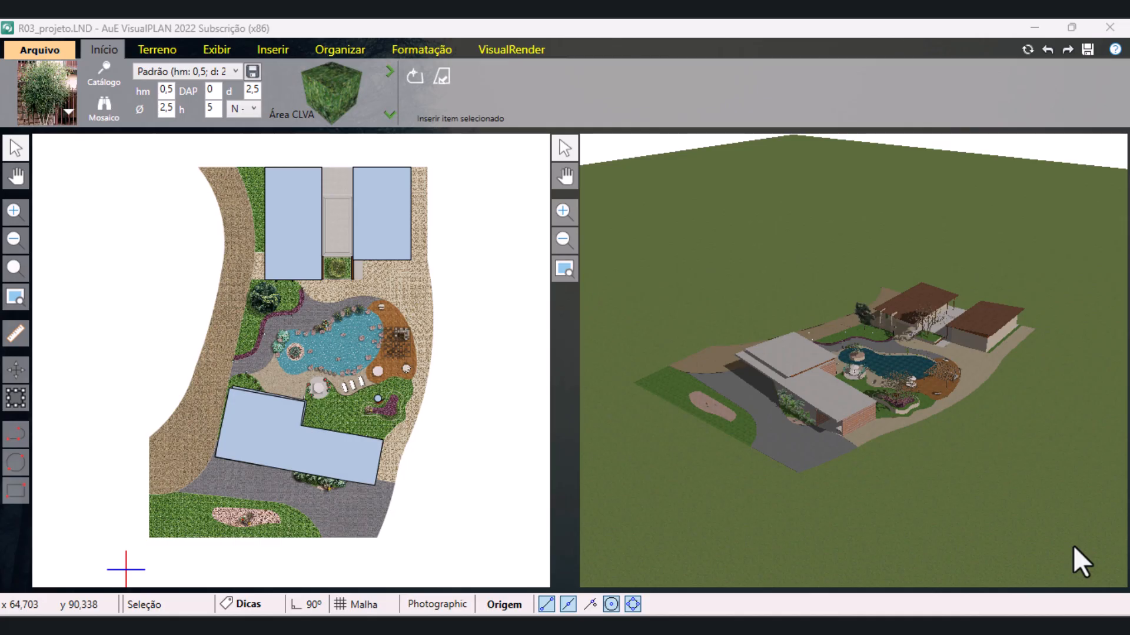
{"action": "left_click", "coordinate": [215, 50]}
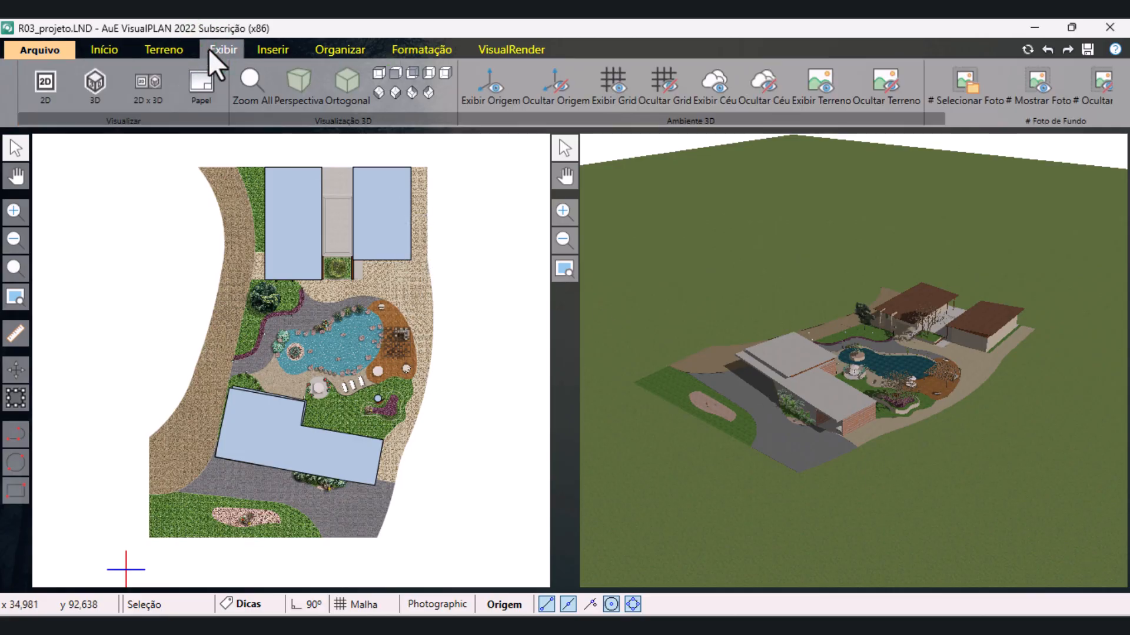
{"action": "left_click", "coordinate": [94, 86]}
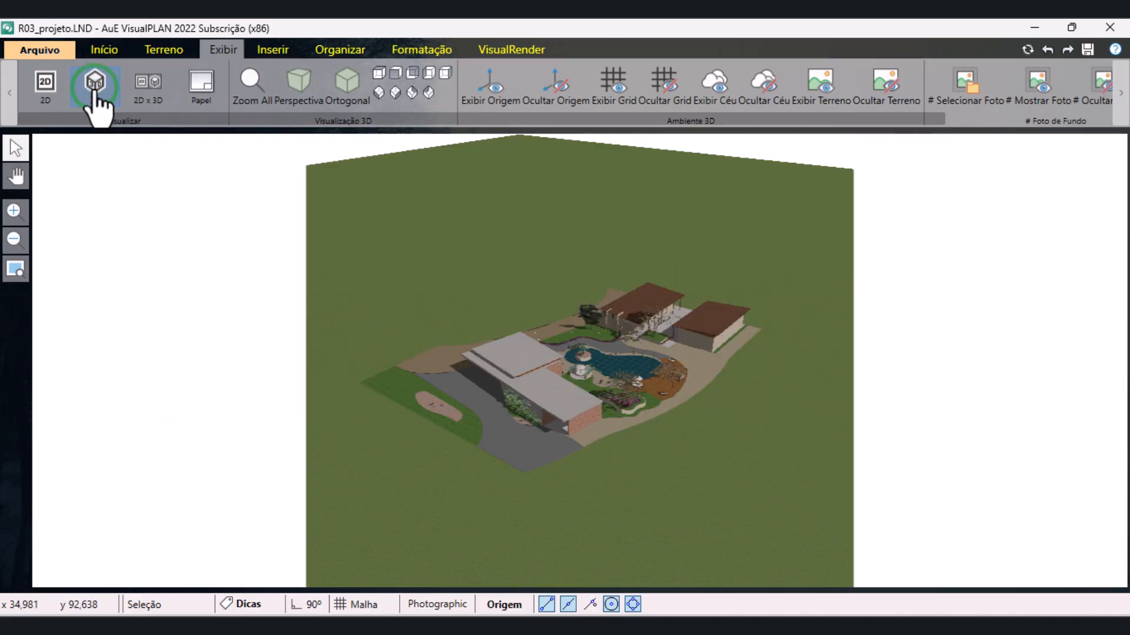
- Frame the pool area from behind the ornamental grasses beside the brick wall and save this camera as 1
{"action": "scroll", "coordinate": [612, 444], "scroll_direction": "up", "scroll_amount": 6}
{"action": "left_click_drag", "start_coordinate": [667, 393], "coordinate": [576, 375]}
{"action": "scroll", "coordinate": [577, 375], "scroll_direction": "up", "scroll_amount": 4}
{"action": "left_click_drag", "start_coordinate": [404, 358], "coordinate": [624, 341]}
{"action": "scroll", "coordinate": [620, 418], "scroll_direction": "up", "scroll_amount": 4}
{"action": "scroll", "coordinate": [627, 416], "scroll_direction": "up", "scroll_amount": 3}
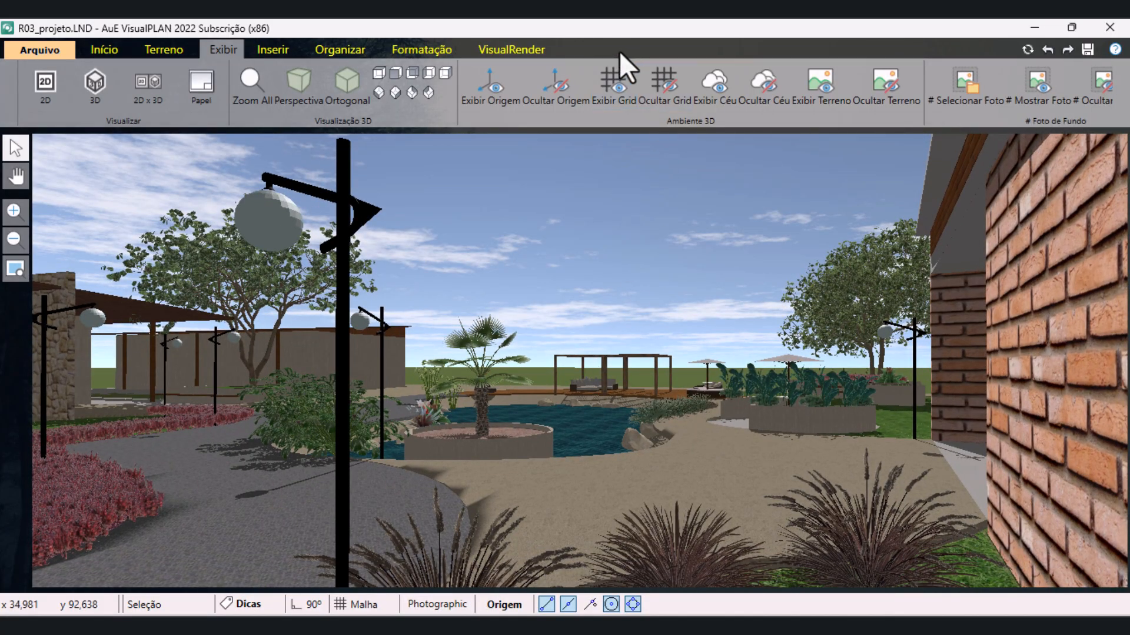
{"action": "left_click", "coordinate": [866, 122]}
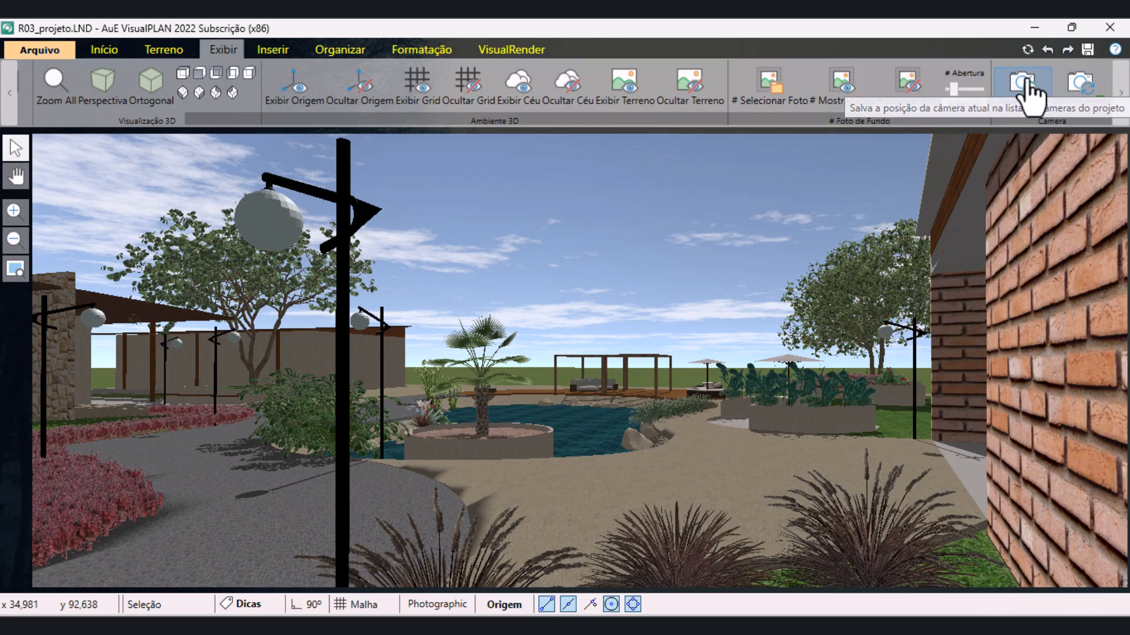
{"action": "left_click", "coordinate": [1027, 89]}
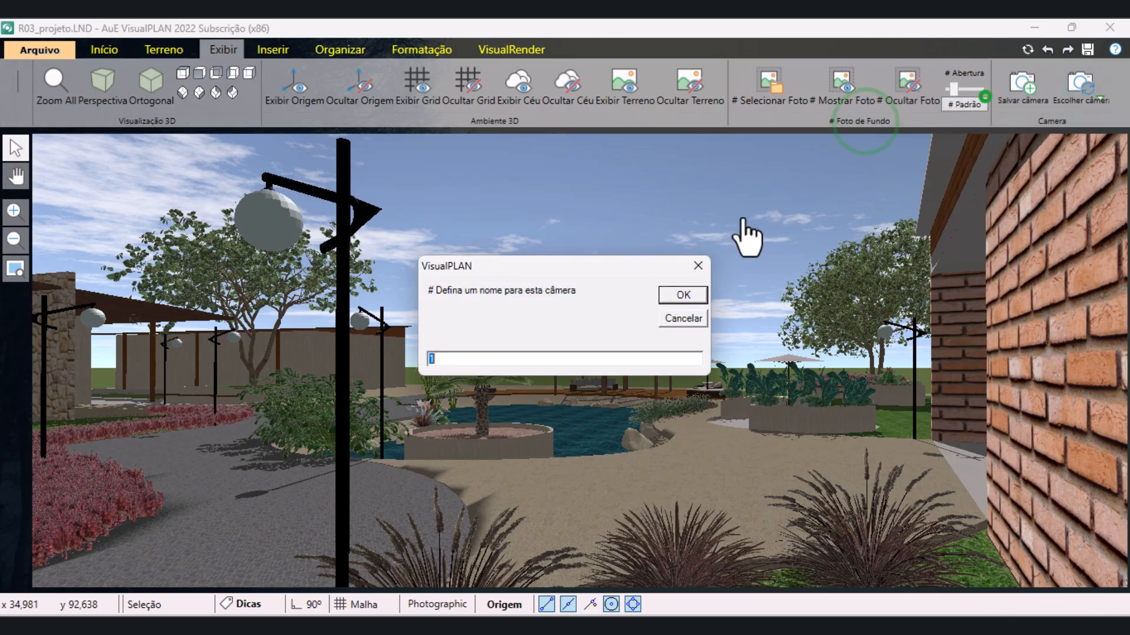
{"action": "left_click", "coordinate": [455, 356]}
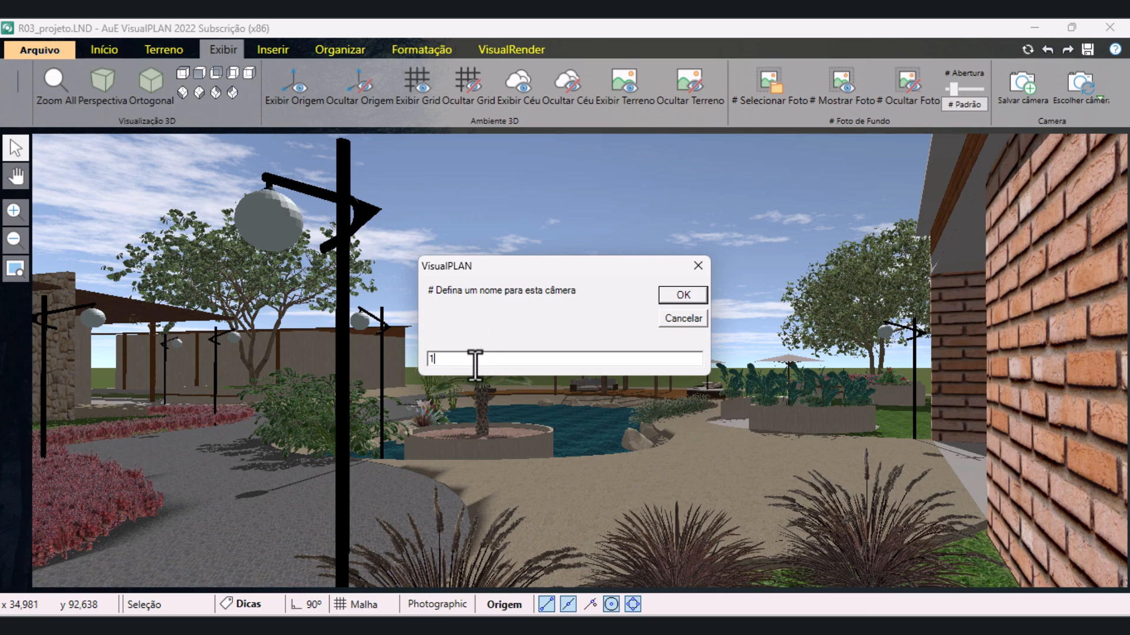
{"action": "left_click", "coordinate": [695, 296]}
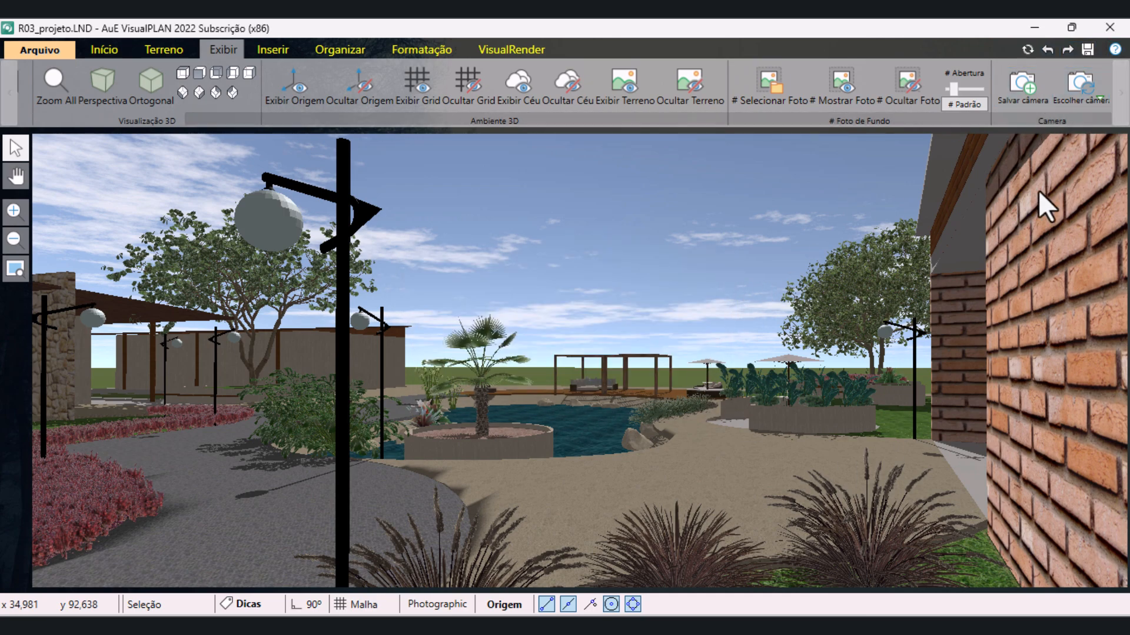
- Frame the pool, loungers and parasols from the lawn and save the view as a second project camera
{"action": "scroll", "coordinate": [892, 428], "scroll_direction": "up", "scroll_amount": 5}
{"action": "left_click_drag", "start_coordinate": [895, 423], "coordinate": [462, 408]}
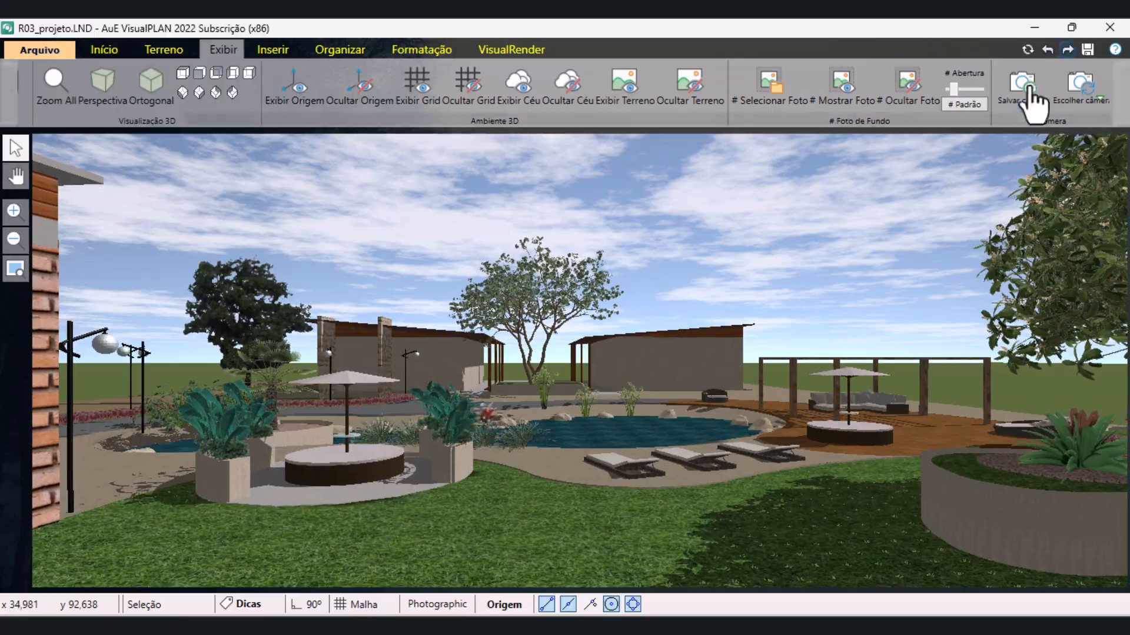
{"action": "left_click", "coordinate": [1023, 82]}
{"action": "left_click", "coordinate": [680, 296]}
- Frame the loungers and wooden deck from behind the reddish flower bed and save this camera as 3
{"action": "left_click_drag", "start_coordinate": [630, 372], "coordinate": [528, 361]}
{"action": "scroll", "coordinate": [528, 361], "scroll_direction": "up", "scroll_amount": 3}
{"action": "left_click_drag", "start_coordinate": [741, 353], "coordinate": [688, 343]}
{"action": "left_click", "coordinate": [1023, 82]}
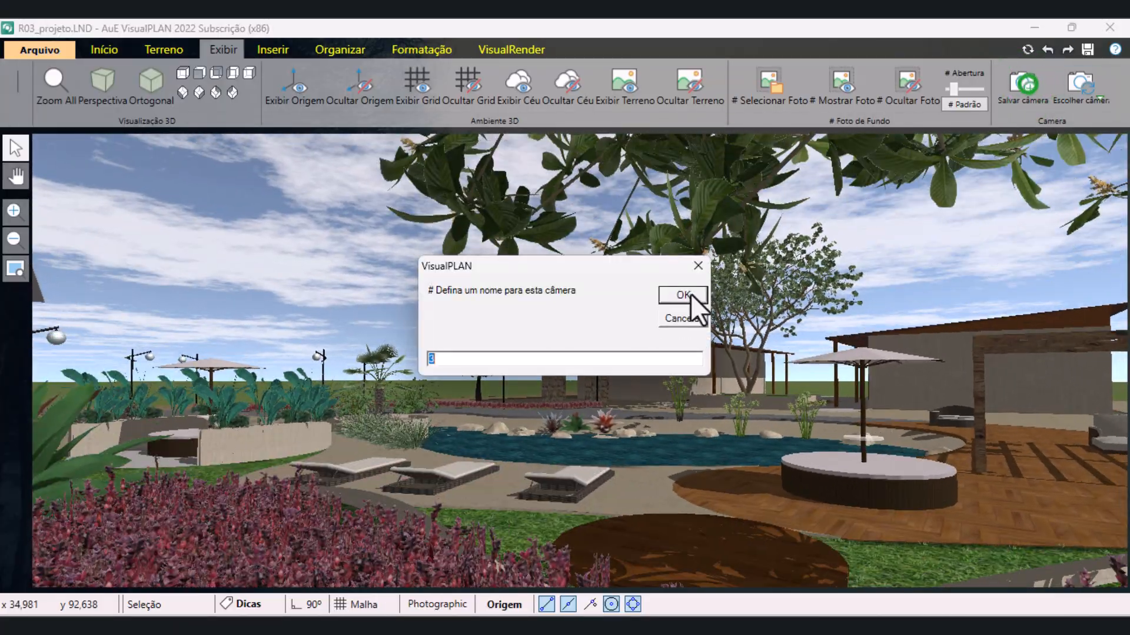
{"action": "left_click", "coordinate": [679, 292]}
- Change the viewing angle and save the view as a fourth project camera with the suggested name
{"action": "left_click_drag", "start_coordinate": [600, 388], "coordinate": [575, 424]}
{"action": "left_click", "coordinate": [1023, 83]}
{"action": "left_click", "coordinate": [685, 290]}
- Frame the large tree on the lawn with the red flower border behind it and save a fifth project camera
{"action": "scroll", "coordinate": [454, 349], "scroll_direction": "down", "scroll_amount": 8}
{"action": "left_click_drag", "start_coordinate": [510, 341], "coordinate": [565, 353]}
{"action": "left_click", "coordinate": [1024, 82]}
{"action": "left_click", "coordinate": [681, 292]}
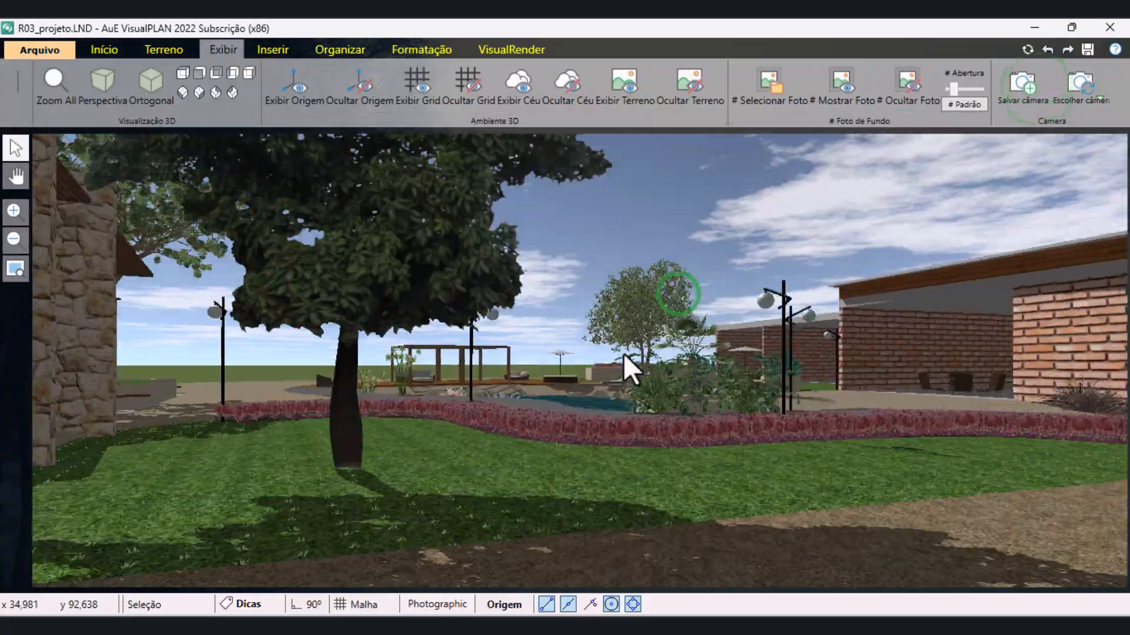
- Frame the main house's front facade beyond the bromeliads and driveway and save it as another project camera
{"action": "scroll", "coordinate": [503, 340], "scroll_direction": "down", "scroll_amount": 10}
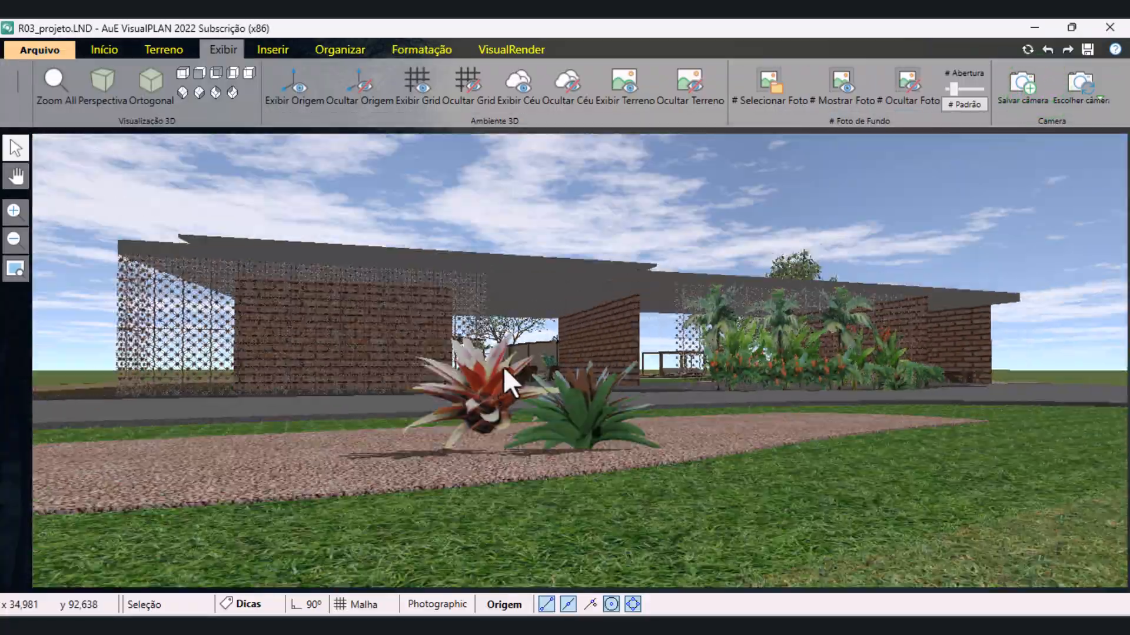
{"action": "mouse_move", "coordinate": [503, 366]}
{"action": "left_mouse_down"}
{"action": "mouse_move", "coordinate": [482, 370]}
{"action": "mouse_move", "coordinate": [517, 370]}
{"action": "left_mouse_up"}
{"action": "scroll", "coordinate": [518, 369], "scroll_direction": "up", "scroll_amount": 1}
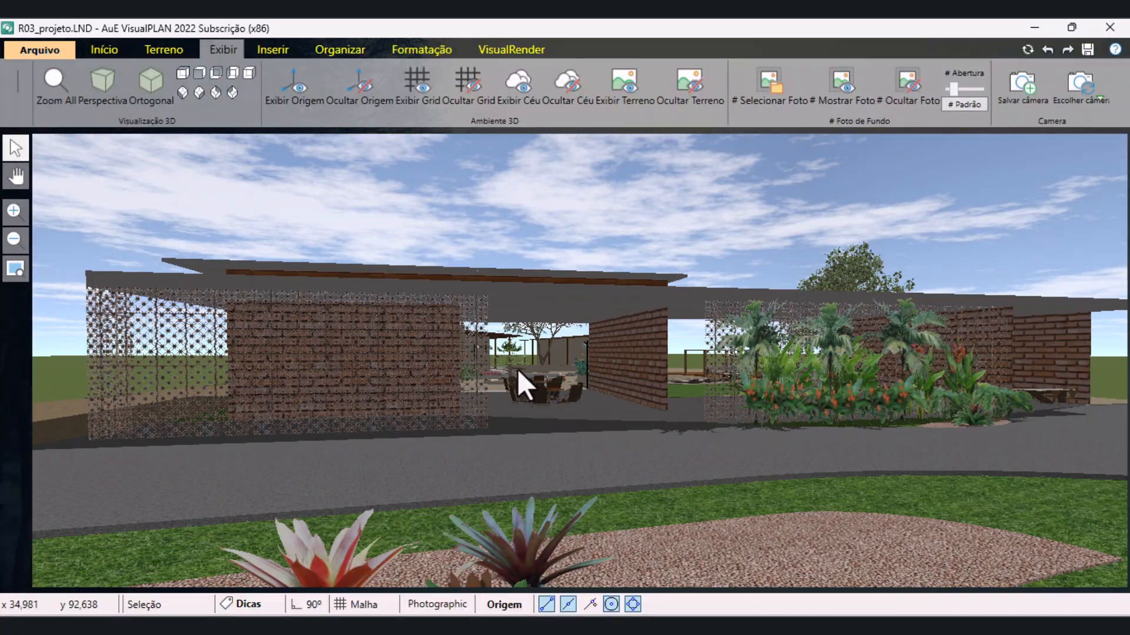
{"action": "left_click", "coordinate": [1024, 102]}
{"action": "left_click", "coordinate": [691, 297]}
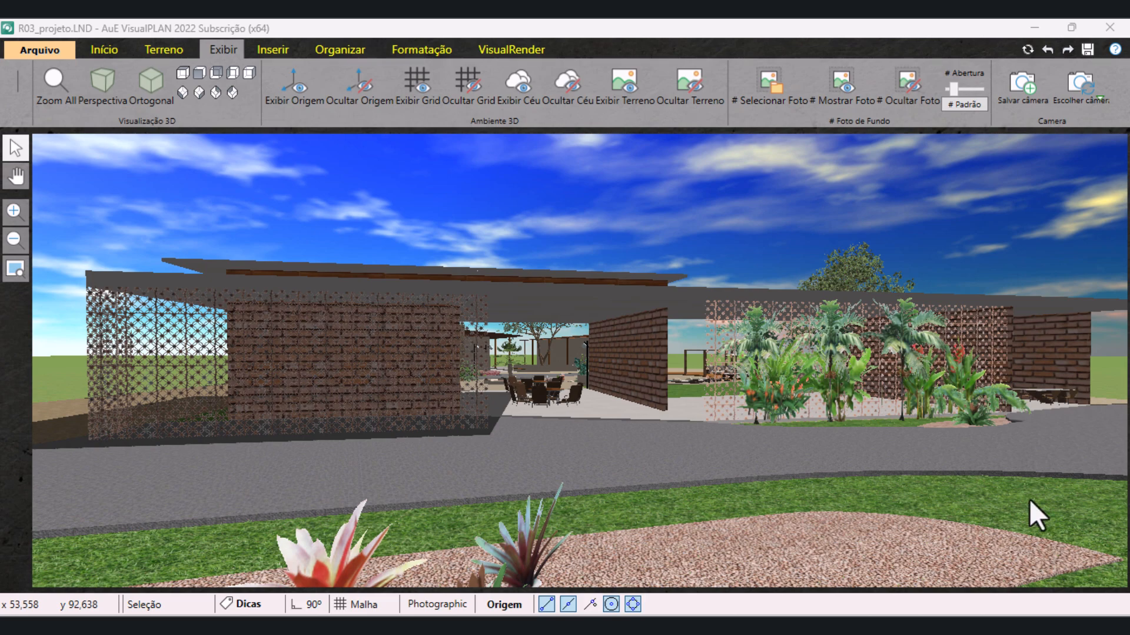
- Set the region of the solar study location in Brasil to Minas Gerais
{"action": "left_click", "coordinate": [528, 48]}
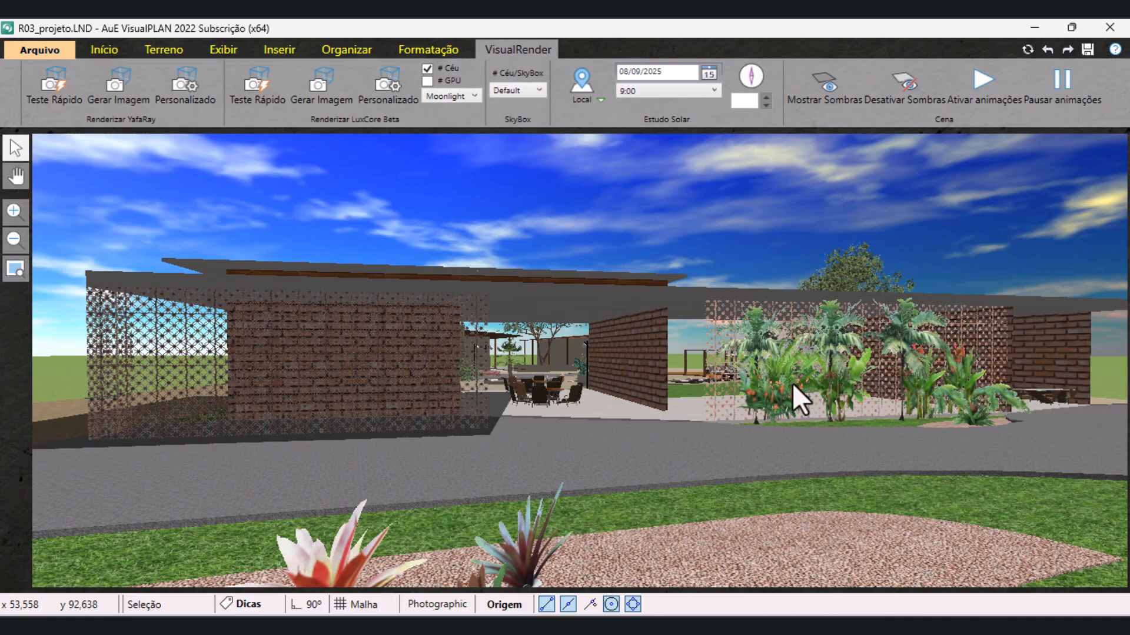
{"action": "left_click", "coordinate": [588, 94]}
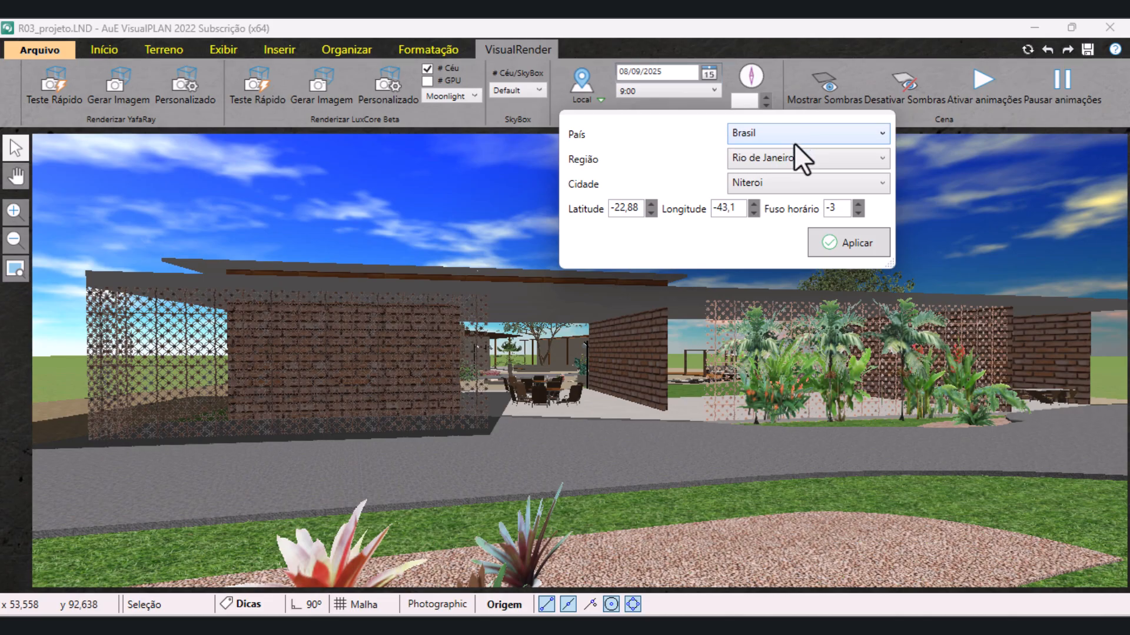
{"action": "left_click", "coordinate": [786, 161]}
{"action": "scroll", "coordinate": [786, 166], "scroll_direction": "up", "scroll_amount": 1}
{"action": "scroll", "coordinate": [811, 289], "scroll_direction": "up", "scroll_amount": 5}
{"action": "scroll", "coordinate": [810, 289], "scroll_direction": "down", "scroll_amount": 3}
{"action": "left_click", "coordinate": [799, 230]}
- Set the solar study city to Juiz de Fora and apply the location
{"action": "left_click", "coordinate": [794, 184]}
{"action": "scroll", "coordinate": [807, 238], "scroll_direction": "down", "scroll_amount": 10}
{"action": "scroll", "coordinate": [810, 238], "scroll_direction": "down", "scroll_amount": 8}
{"action": "scroll", "coordinate": [810, 238], "scroll_direction": "up", "scroll_amount": 1}
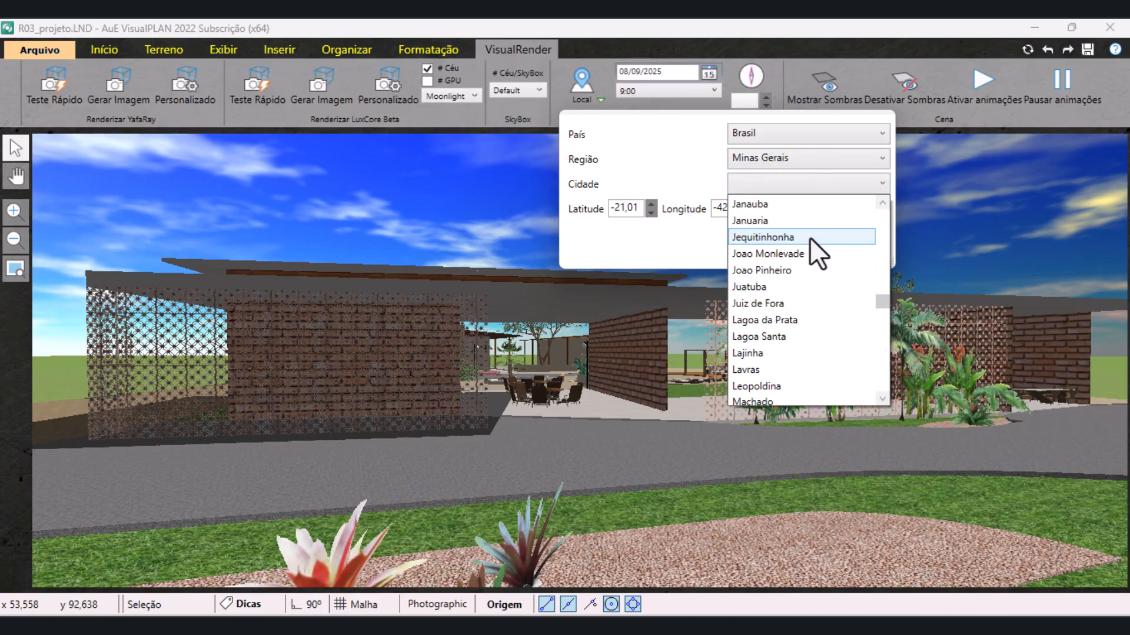
{"action": "left_click", "coordinate": [797, 306]}
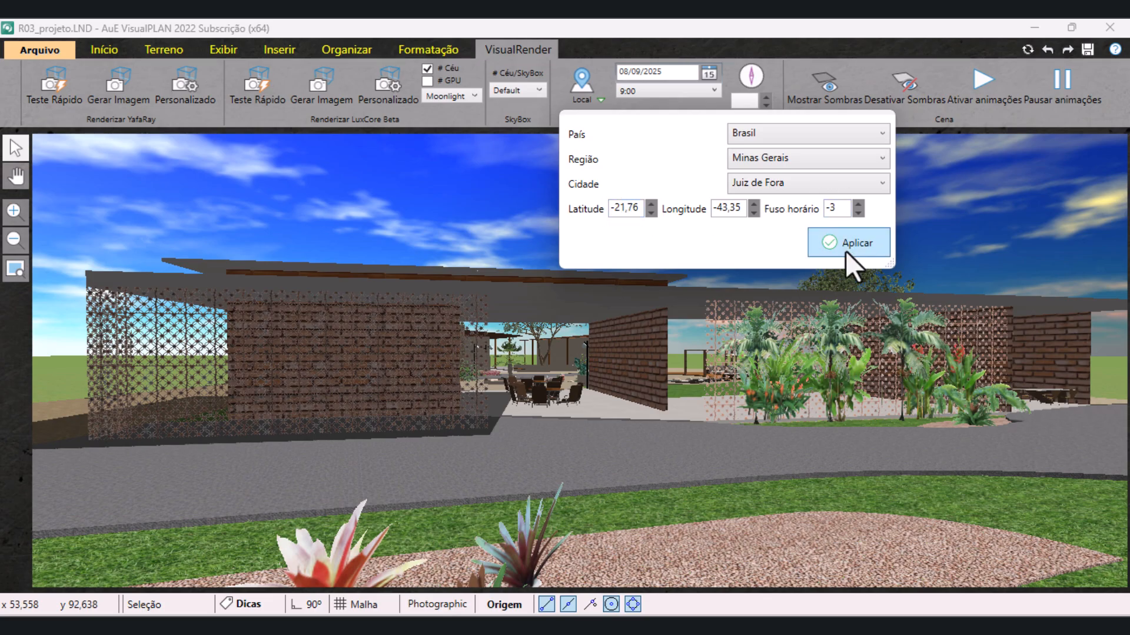
{"action": "left_click", "coordinate": [868, 251]}
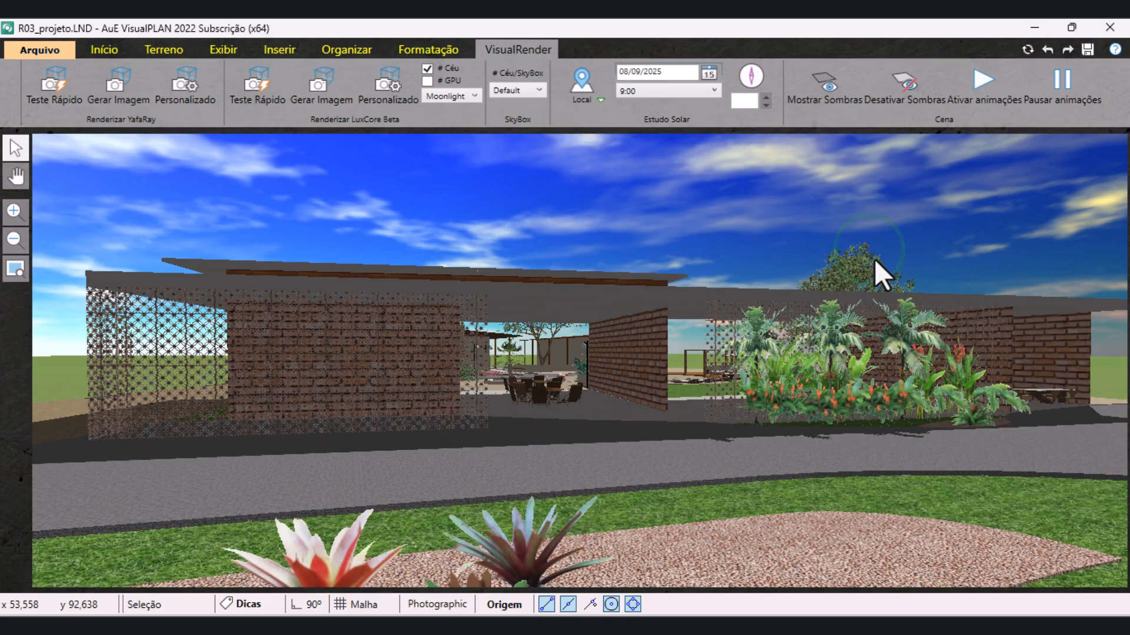
{"action": "left_click", "coordinate": [708, 71]}
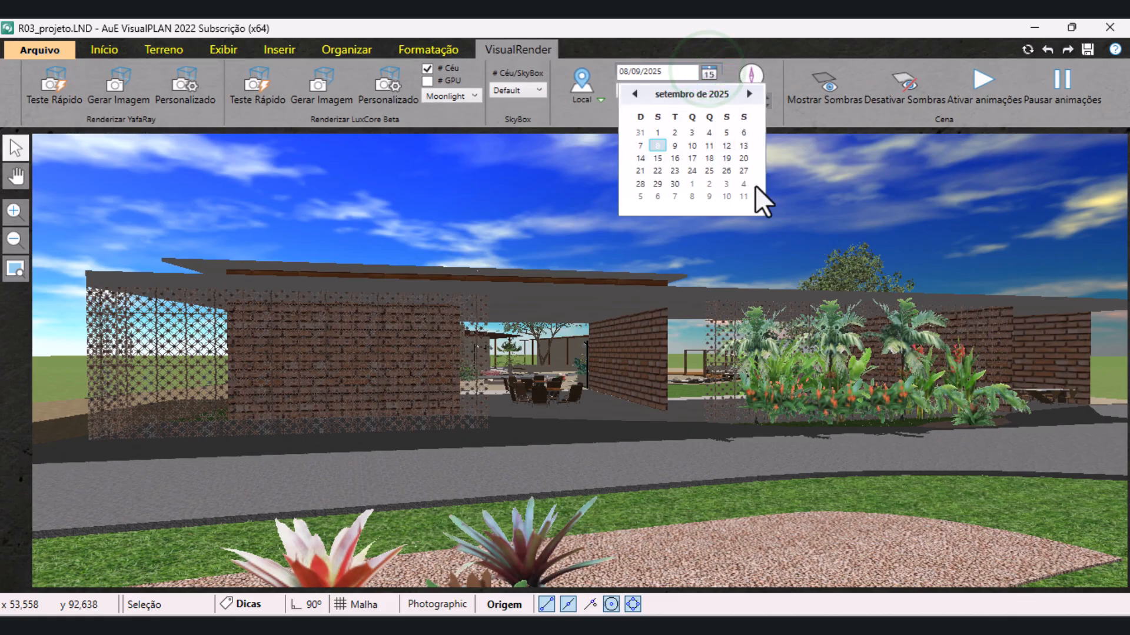
{"action": "left_click", "coordinate": [749, 95]}
{"action": "left_click", "coordinate": [635, 95]}
{"action": "left_click", "coordinate": [598, 118]}
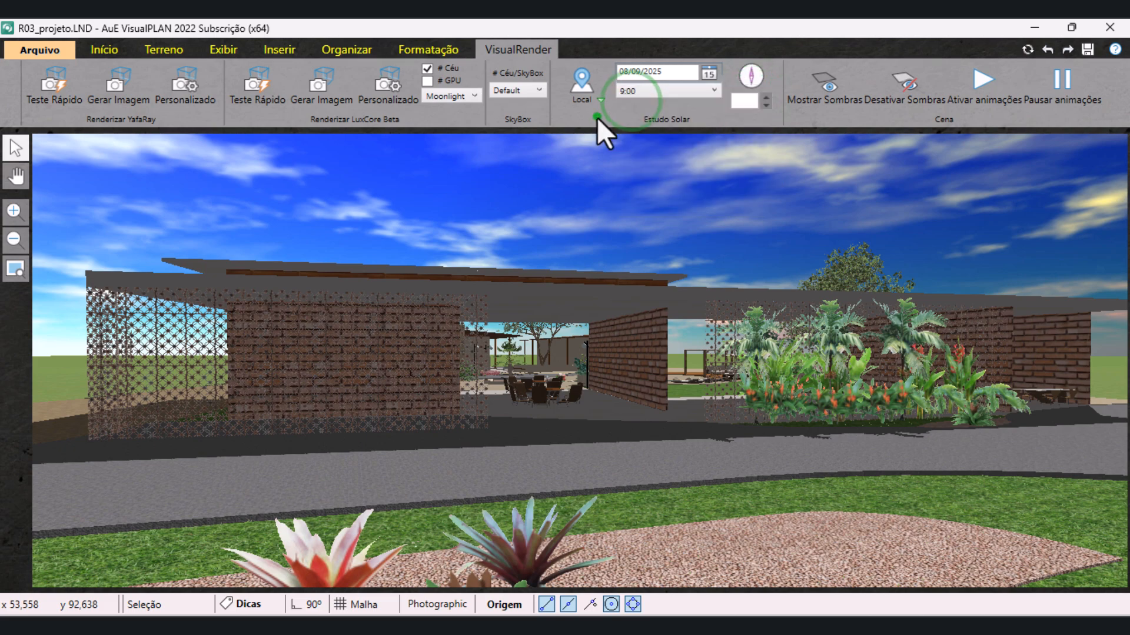
- Set the solar study time to 14:00
{"action": "left_click", "coordinate": [699, 87]}
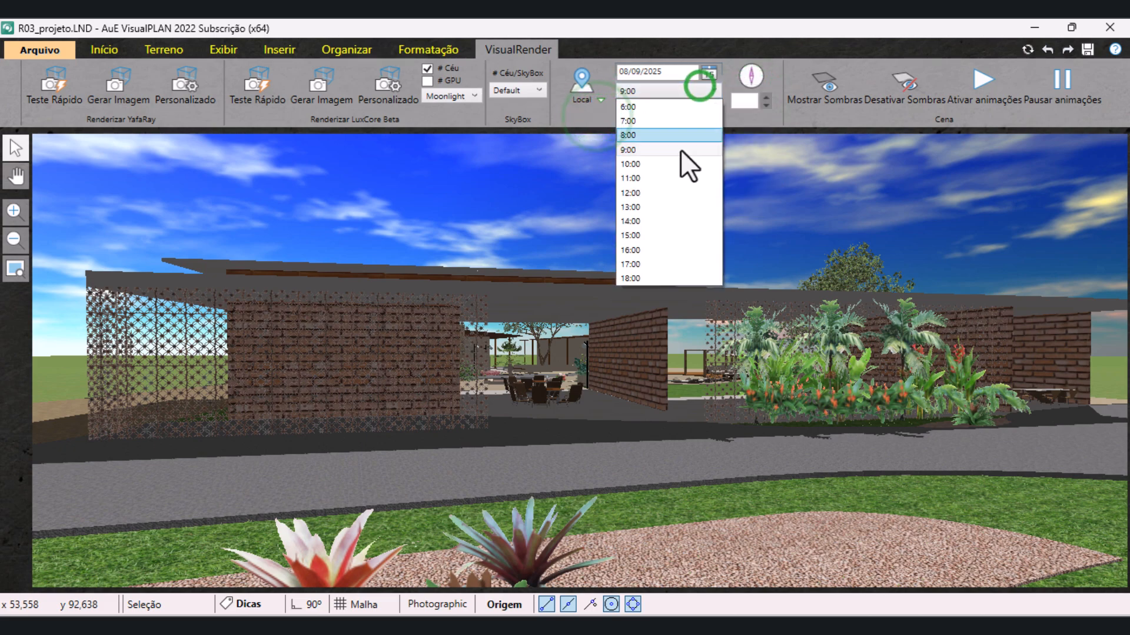
{"action": "left_click", "coordinate": [658, 221]}
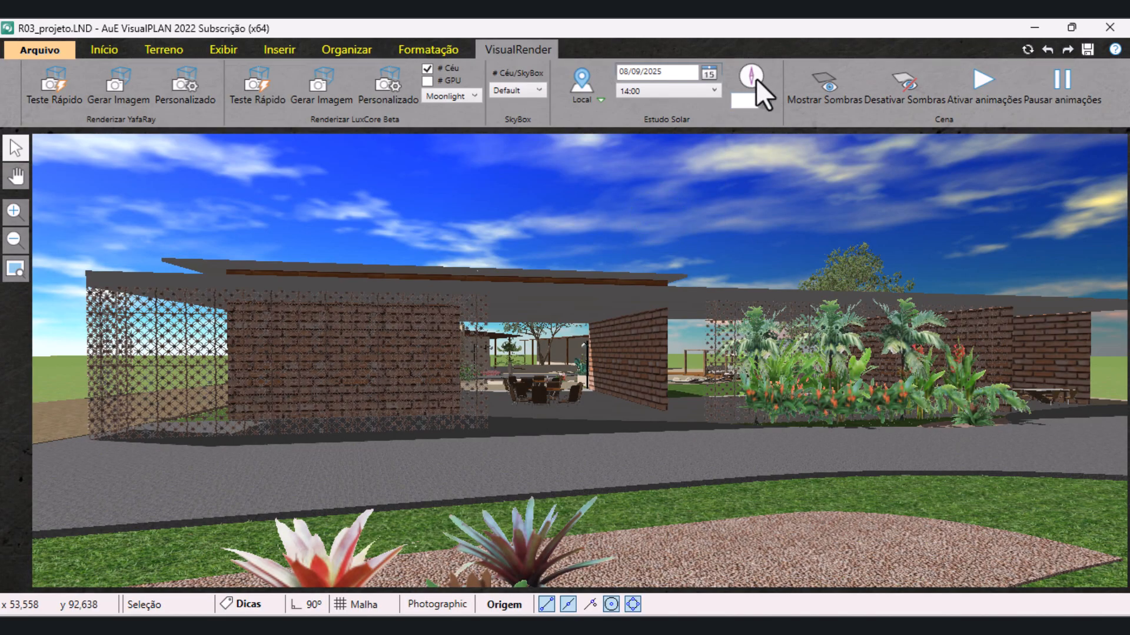
{"action": "left_click", "coordinate": [606, 97]}
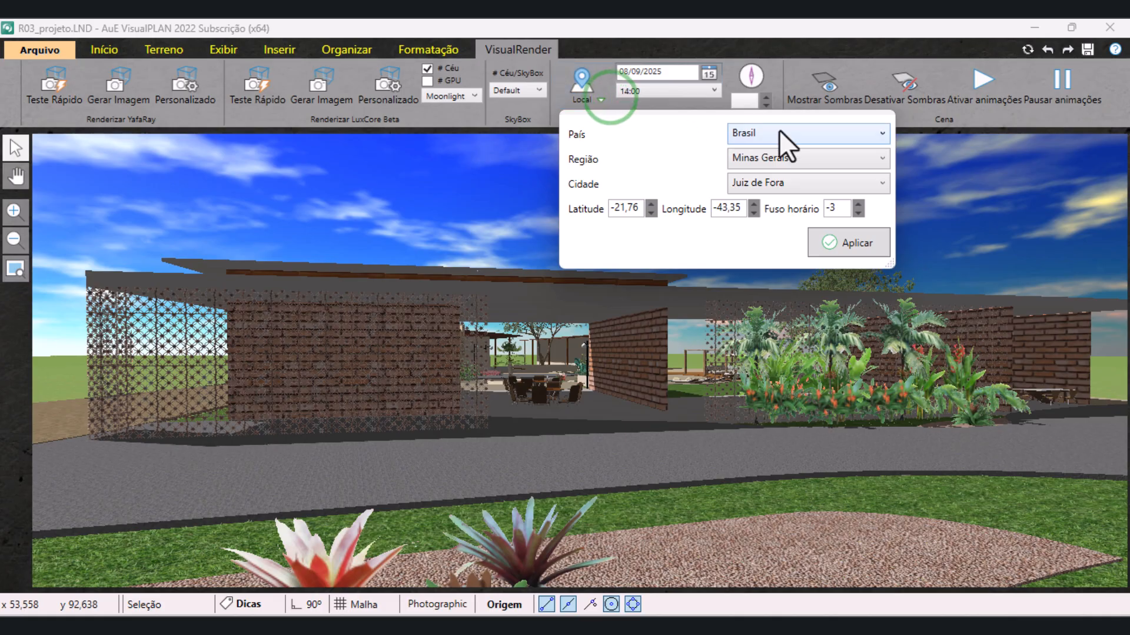
{"action": "left_click", "coordinate": [547, 120]}
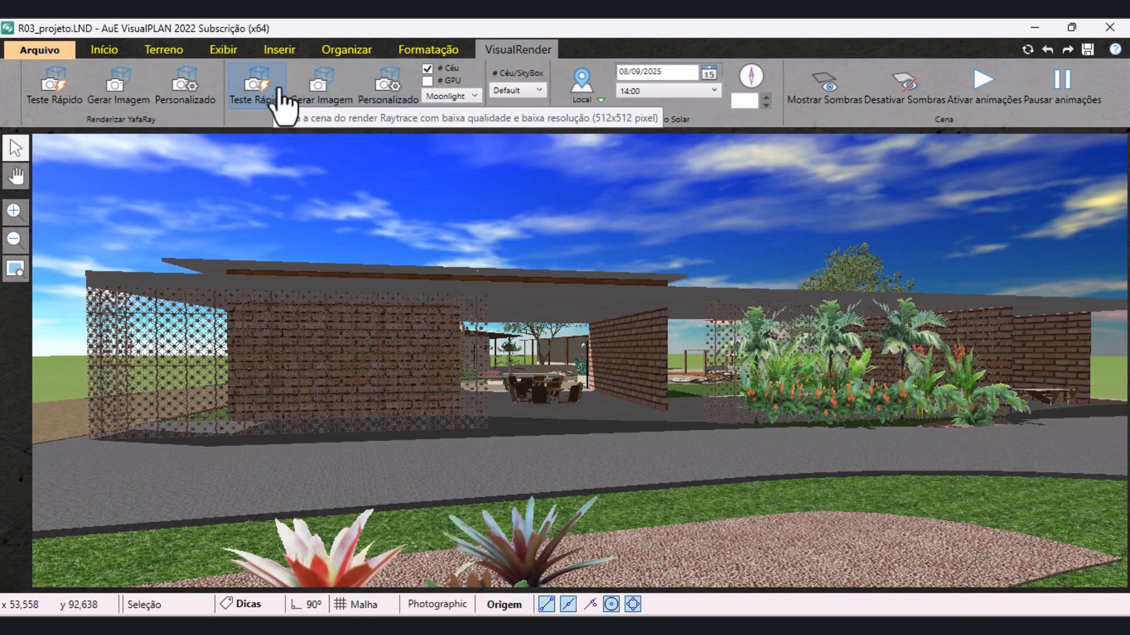
{"action": "left_click", "coordinate": [386, 95]}
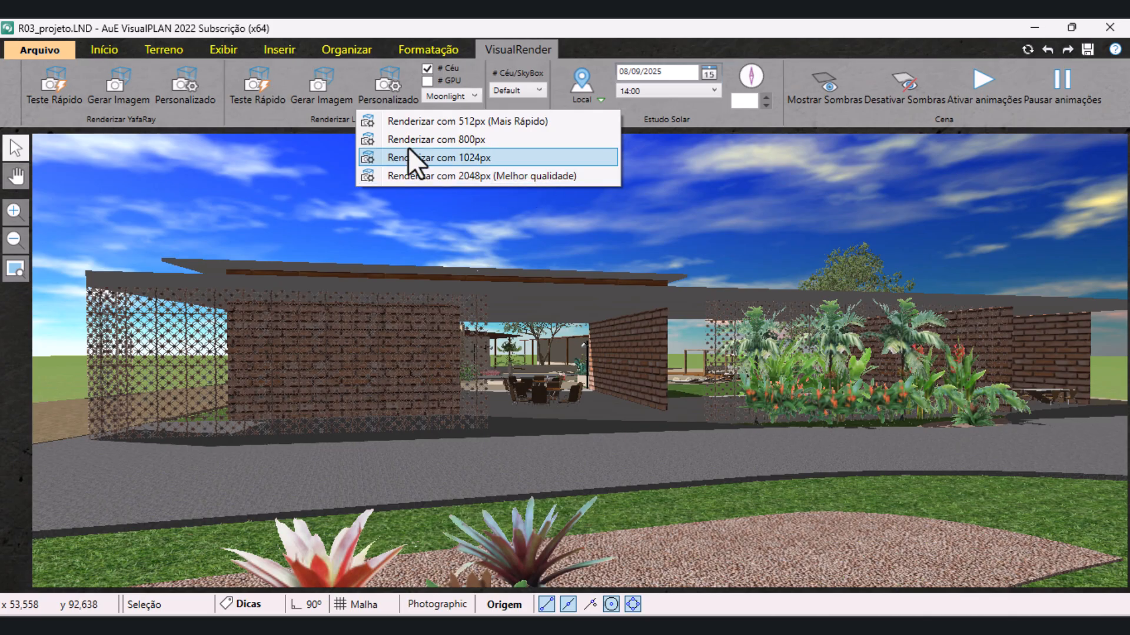
{"action": "left_click", "coordinate": [309, 122]}
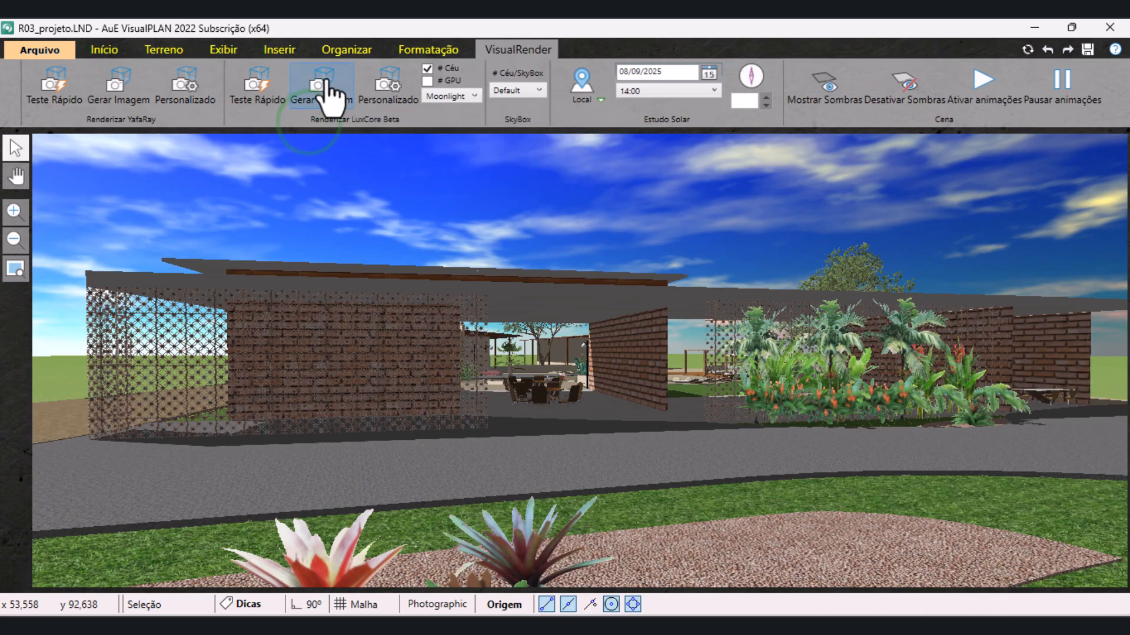
{"action": "left_click", "coordinate": [472, 95]}
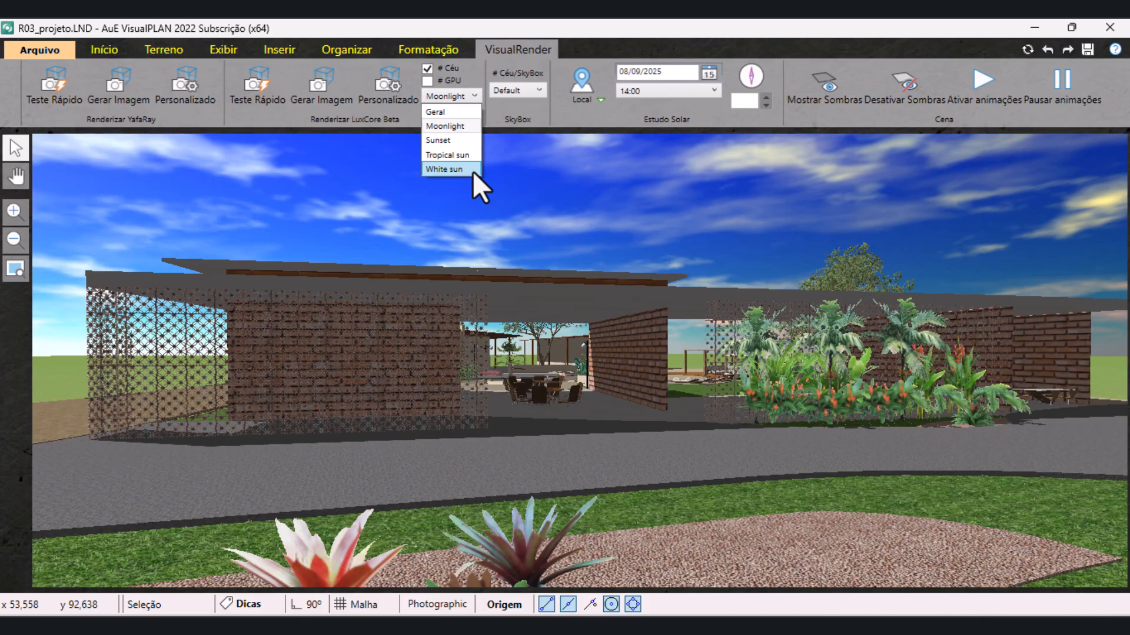
{"action": "left_click", "coordinate": [534, 90]}
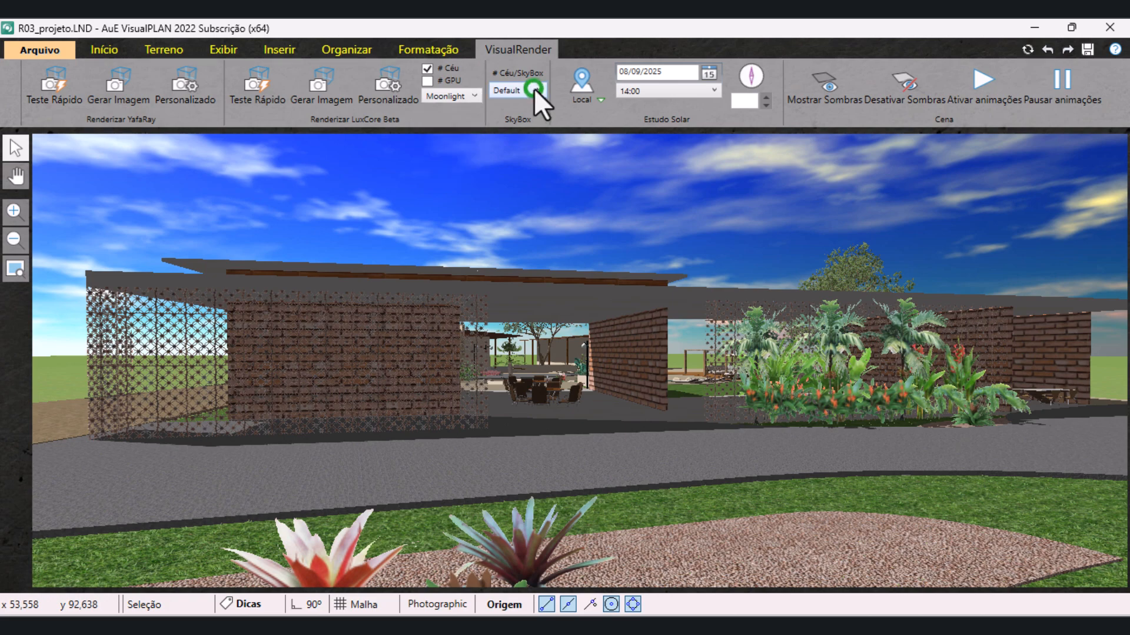
{"action": "left_click", "coordinate": [535, 93]}
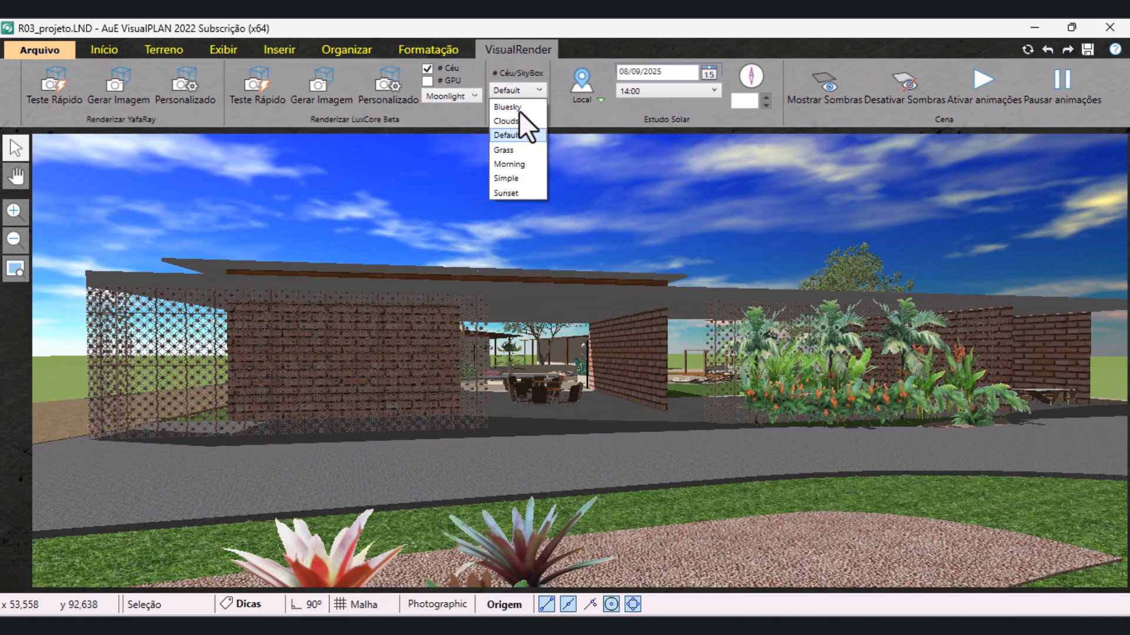
{"action": "left_click", "coordinate": [468, 92]}
{"action": "left_click", "coordinate": [476, 94]}
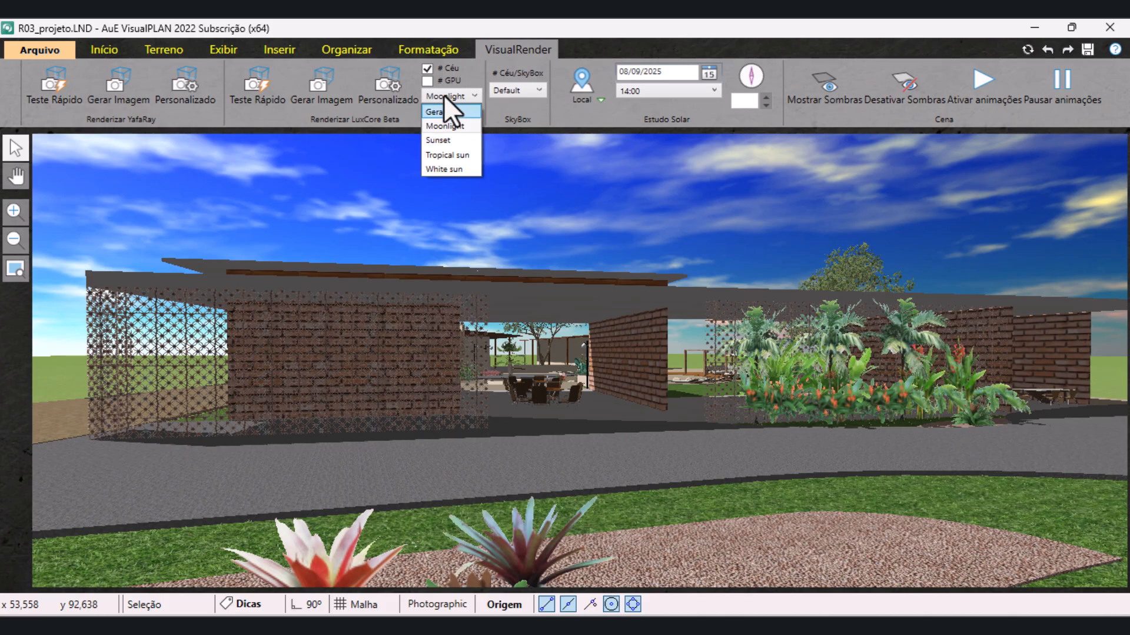
{"action": "left_click", "coordinate": [429, 68]}
{"action": "left_click", "coordinate": [430, 69]}
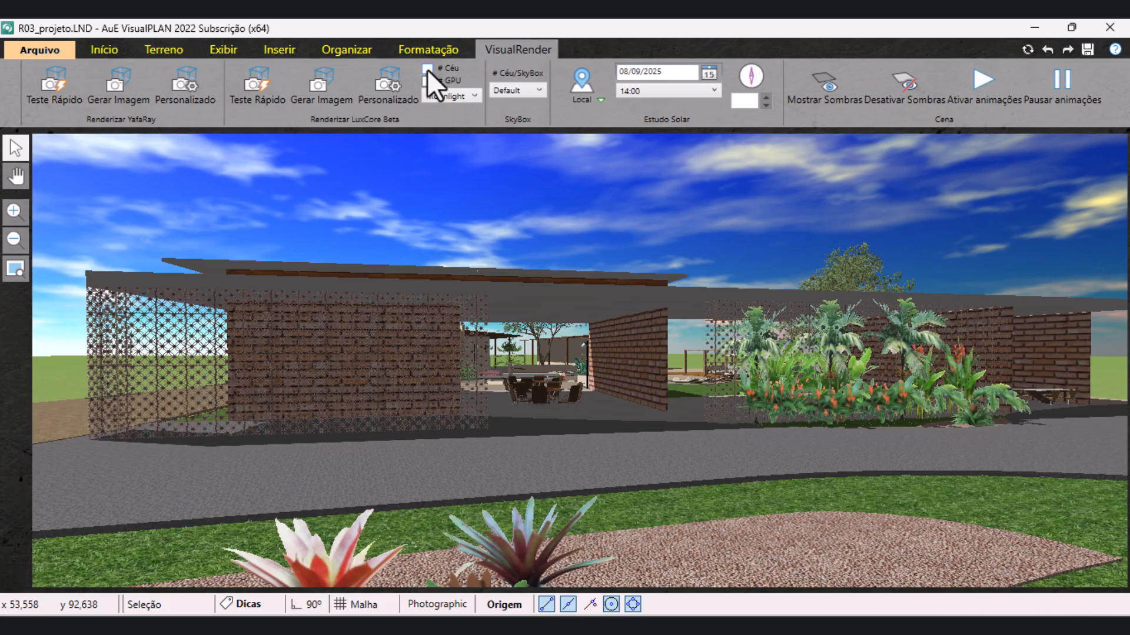
{"action": "left_click", "coordinate": [428, 69]}
- Set the LuxCore lighting preset to Tropical sun and the SkyBox to Bluesky
{"action": "left_click", "coordinate": [461, 99]}
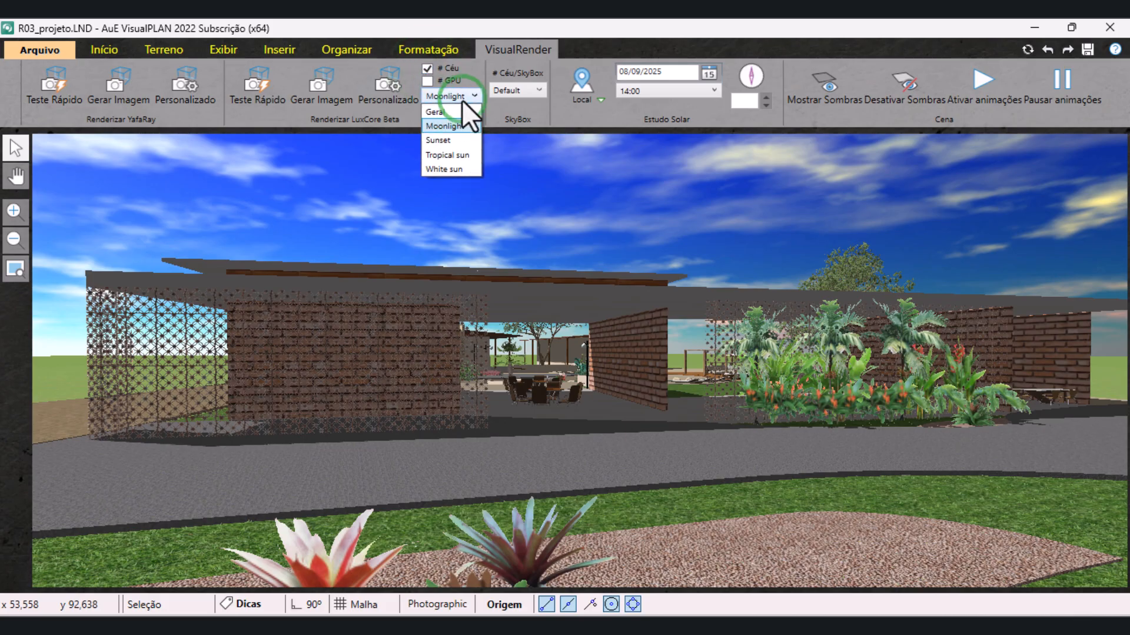
{"action": "left_click", "coordinate": [472, 154]}
{"action": "left_click", "coordinate": [517, 91]}
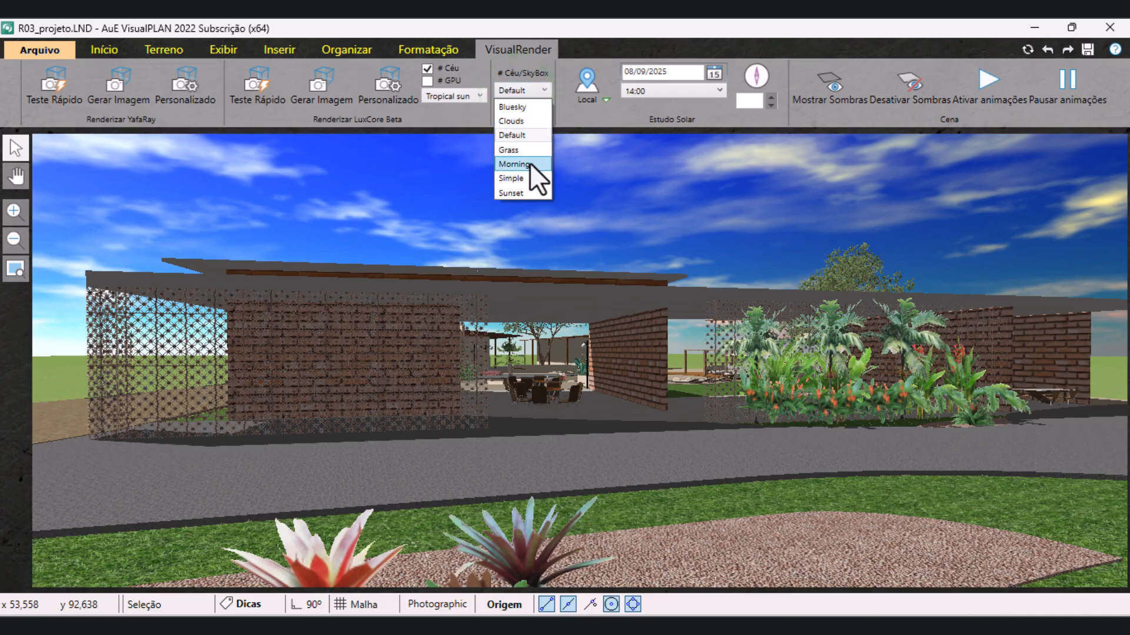
{"action": "left_click", "coordinate": [527, 108]}
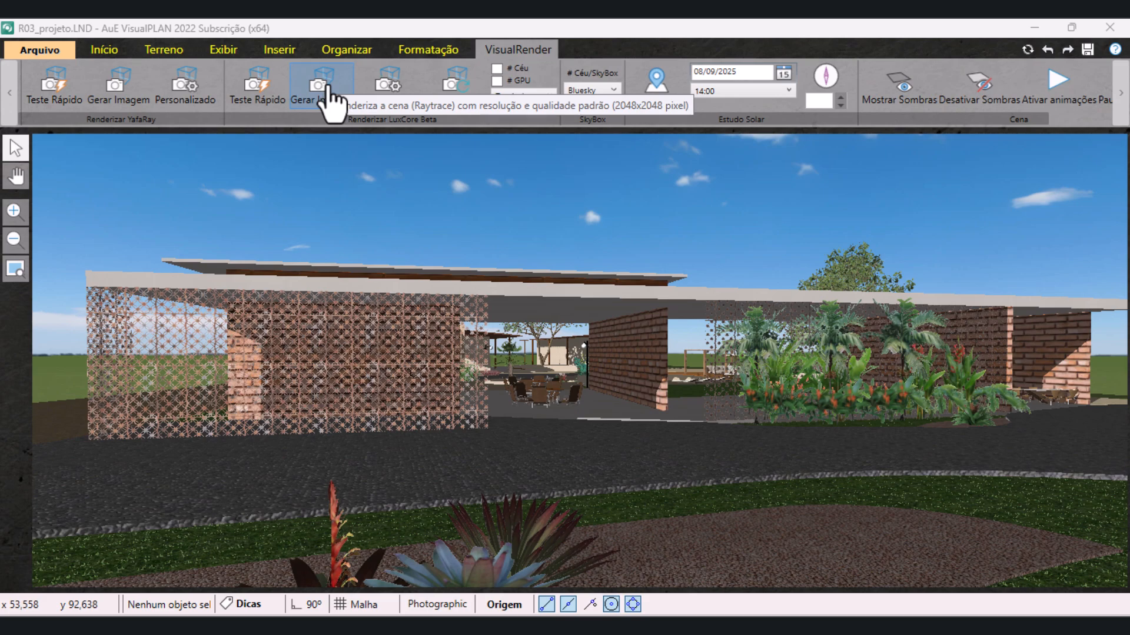
- Render the current view with LuxCore at the standard resolution and quality
{"action": "left_click", "coordinate": [327, 88]}
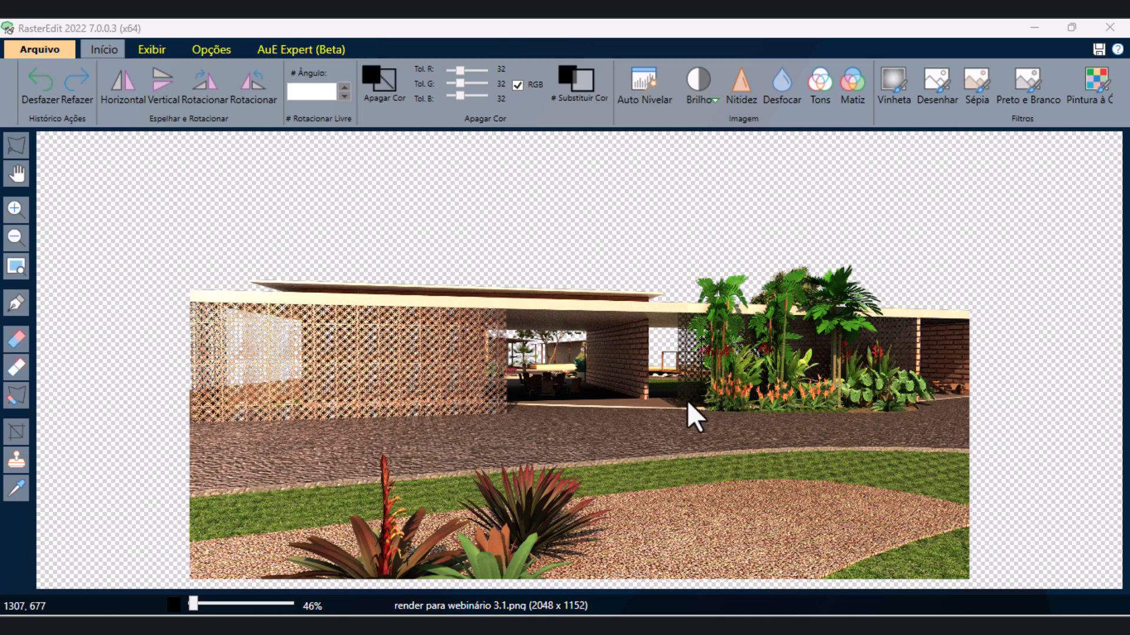
{"action": "left_click", "coordinate": [288, 48]}
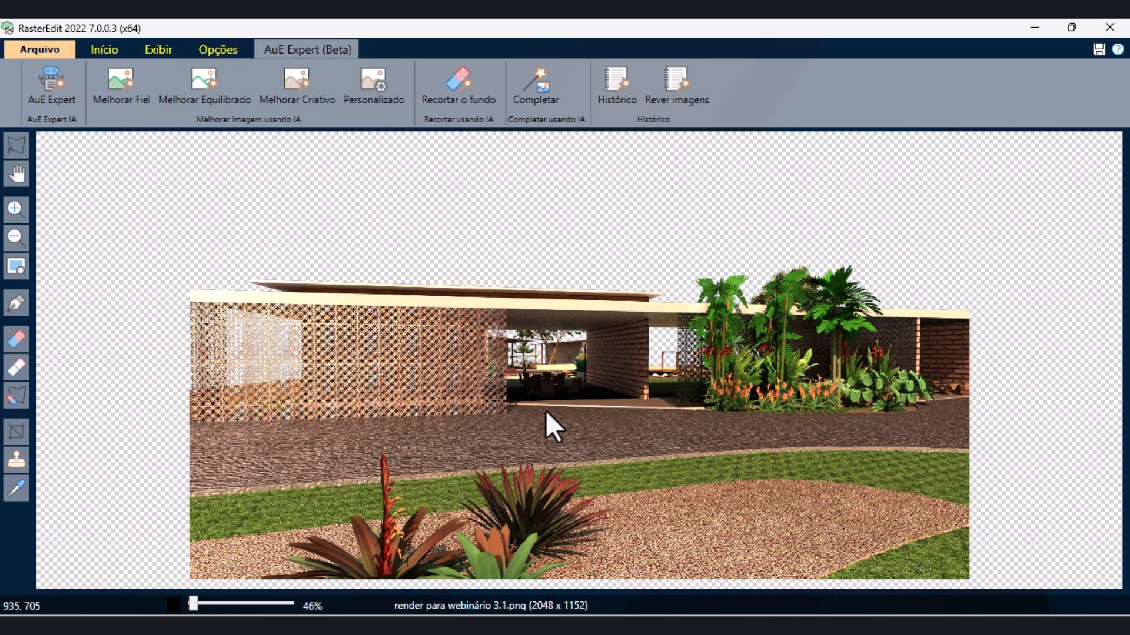
{"action": "left_click", "coordinate": [825, 516]}
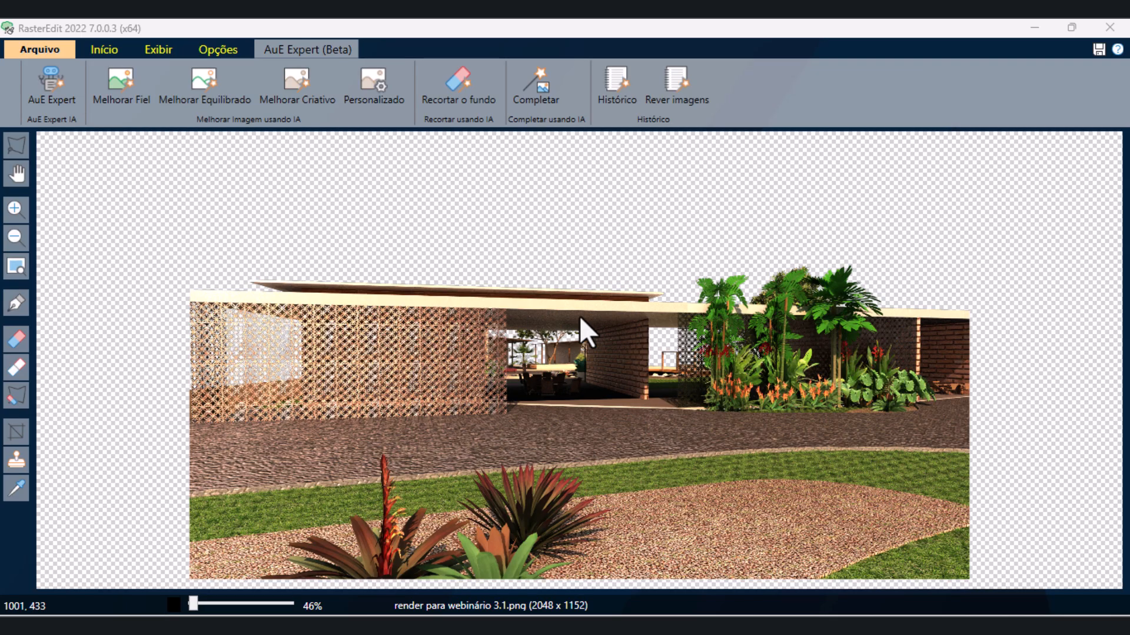
{"action": "left_click", "coordinate": [109, 50]}
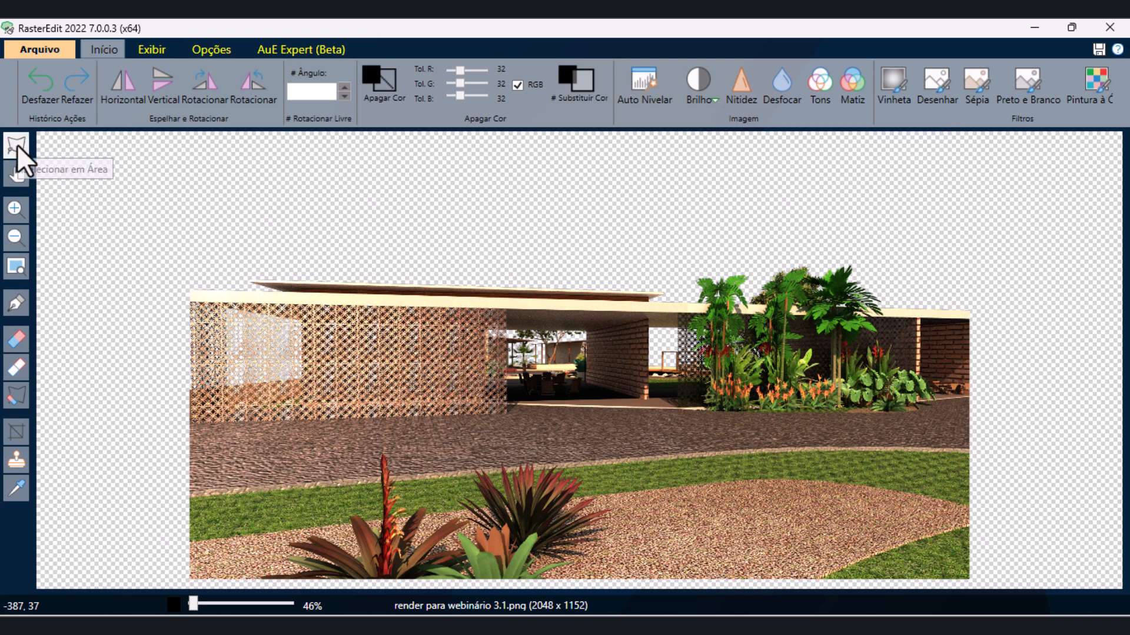
- Select the shaded covered passage between the lattice wall and the palms with a polygon and brighten it
{"action": "left_click", "coordinate": [505, 401]}
{"action": "left_click", "coordinate": [505, 308]}
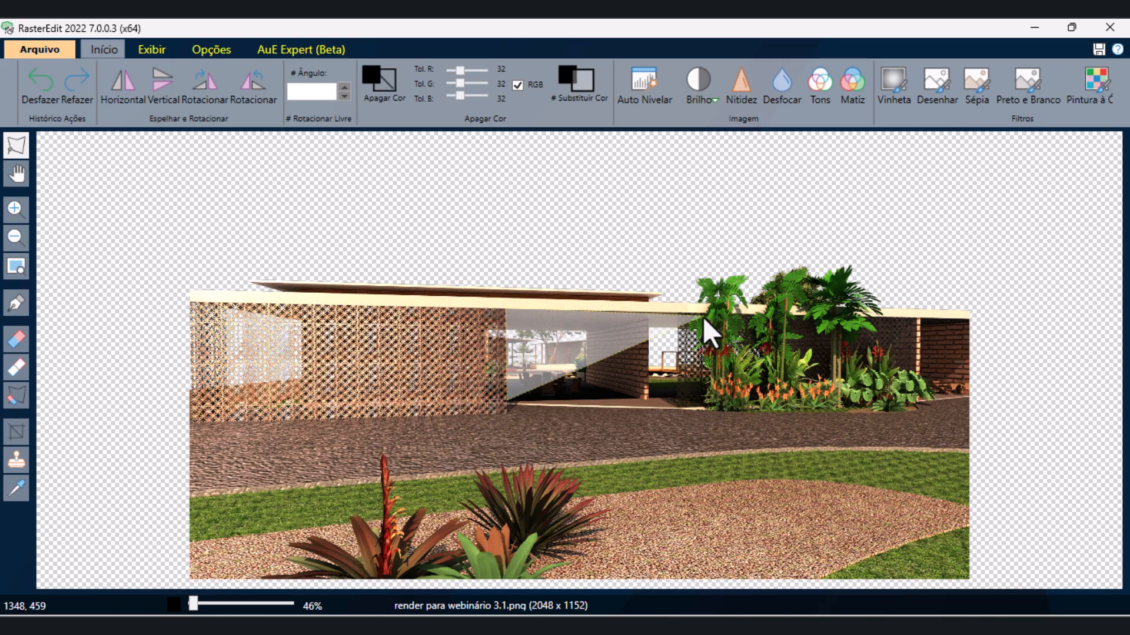
{"action": "left_click", "coordinate": [686, 328]}
{"action": "left_click", "coordinate": [687, 323]}
{"action": "left_click", "coordinate": [686, 330]}
{"action": "left_click", "coordinate": [698, 327]}
{"action": "left_click", "coordinate": [693, 340]}
{"action": "left_click", "coordinate": [692, 351]}
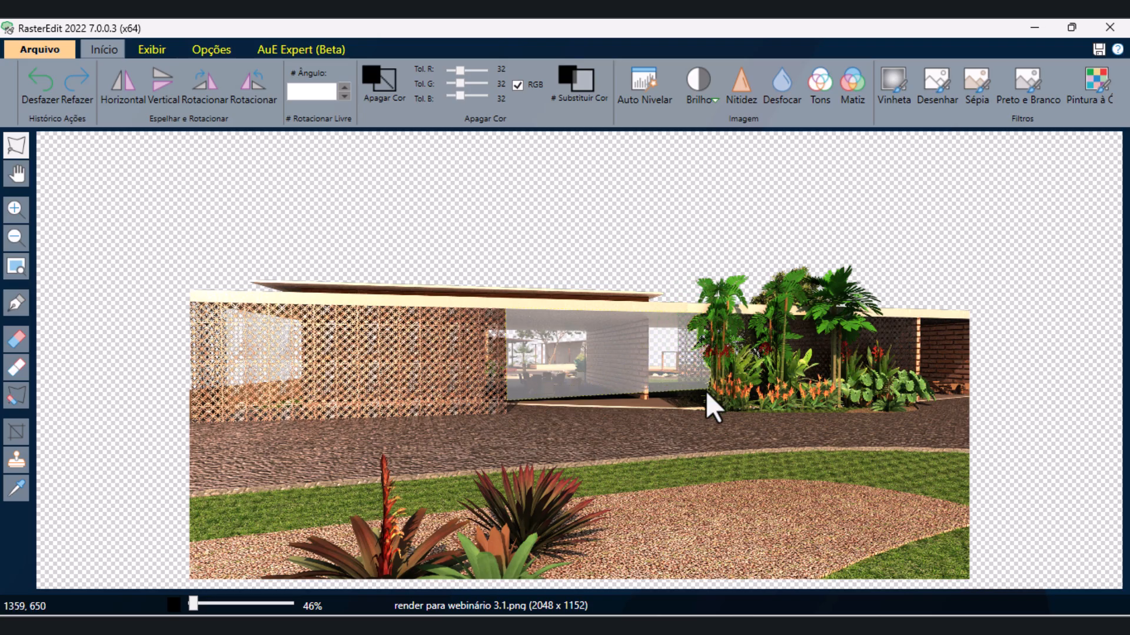
{"action": "left_click", "coordinate": [705, 407]}
{"action": "left_click", "coordinate": [678, 406]}
{"action": "left_click", "coordinate": [508, 413]}
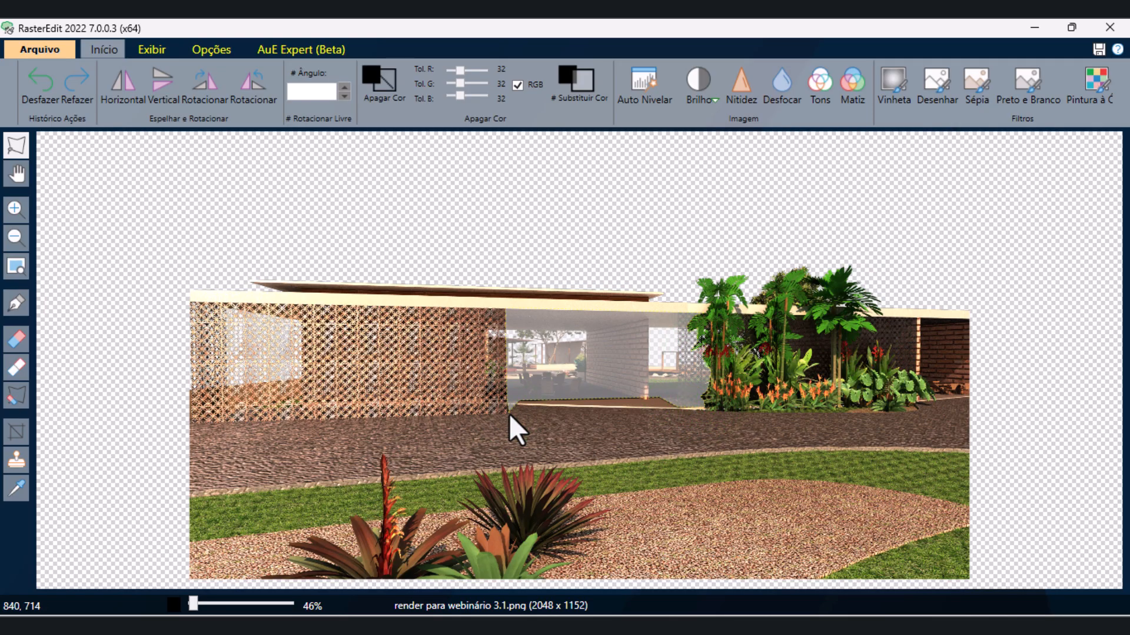
{"action": "double_click", "coordinate": [508, 414]}
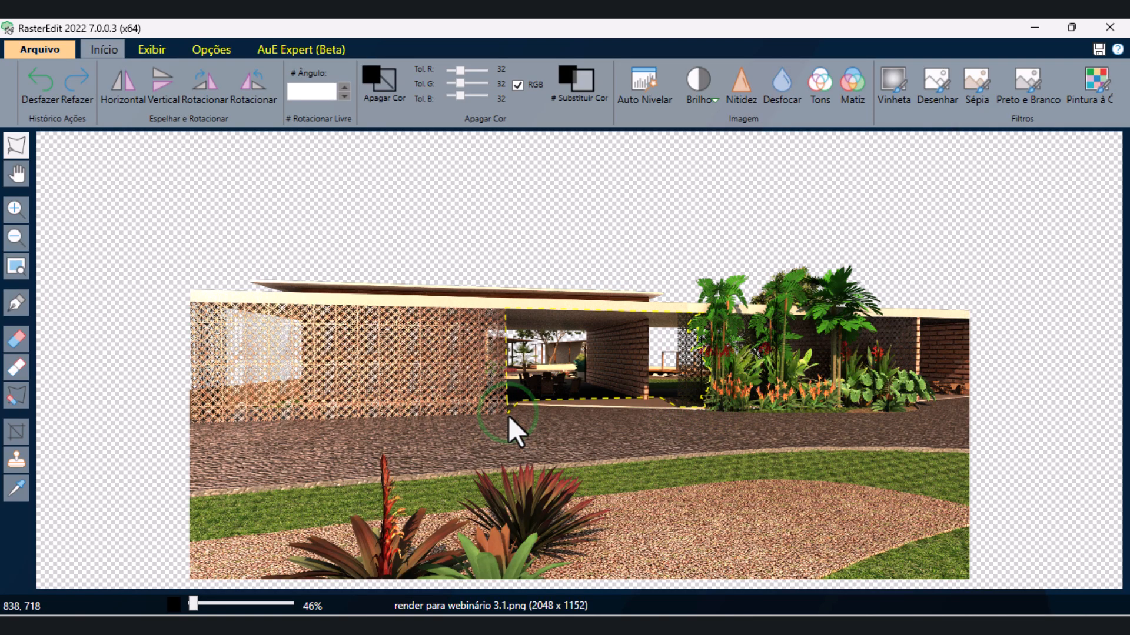
{"action": "left_click", "coordinate": [702, 99]}
{"action": "left_click_drag", "start_coordinate": [836, 134], "coordinate": [889, 161]}
{"action": "left_click", "coordinate": [949, 280]}
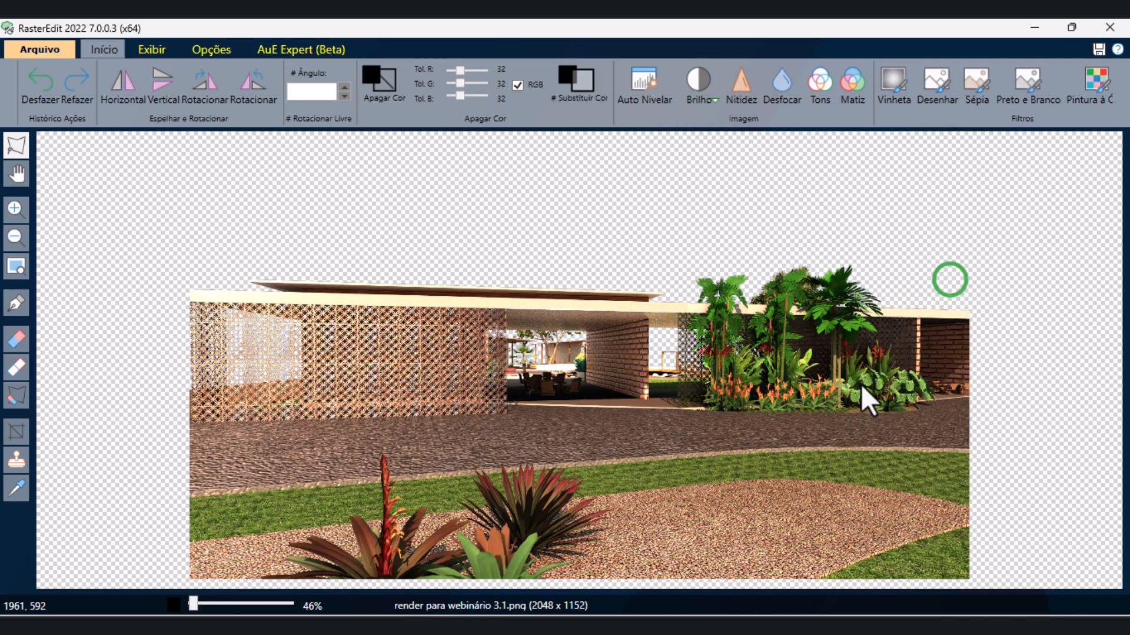
- Select the dark brick wall area between the palms and the render's outer edge and brighten it
{"action": "left_click", "coordinate": [970, 319]}
{"action": "left_click", "coordinate": [866, 321]}
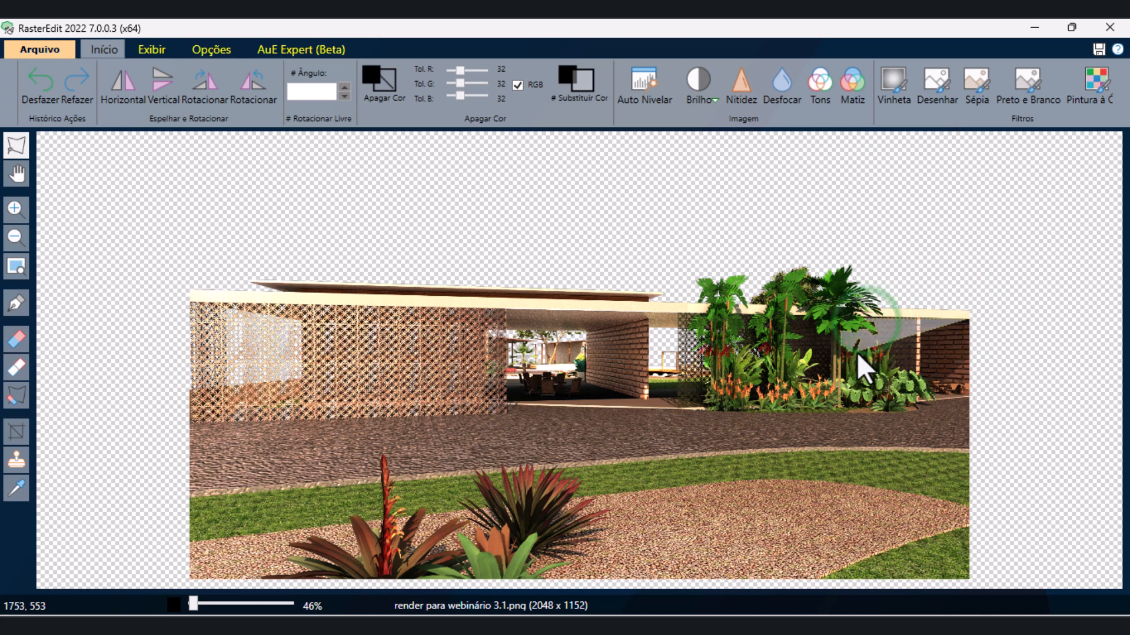
{"action": "left_click", "coordinate": [916, 372]}
{"action": "left_click", "coordinate": [934, 393]}
{"action": "left_click", "coordinate": [970, 359]}
{"action": "right_click", "coordinate": [970, 321]}
{"action": "left_click", "coordinate": [709, 102]}
{"action": "left_click_drag", "start_coordinate": [888, 132], "coordinate": [887, 138]}
- Select the dark wall area between the two tallest palms and brighten it
{"action": "left_click", "coordinate": [799, 316]}
{"action": "left_click", "coordinate": [798, 316]}
{"action": "left_click", "coordinate": [833, 321]}
{"action": "left_click", "coordinate": [831, 378]}
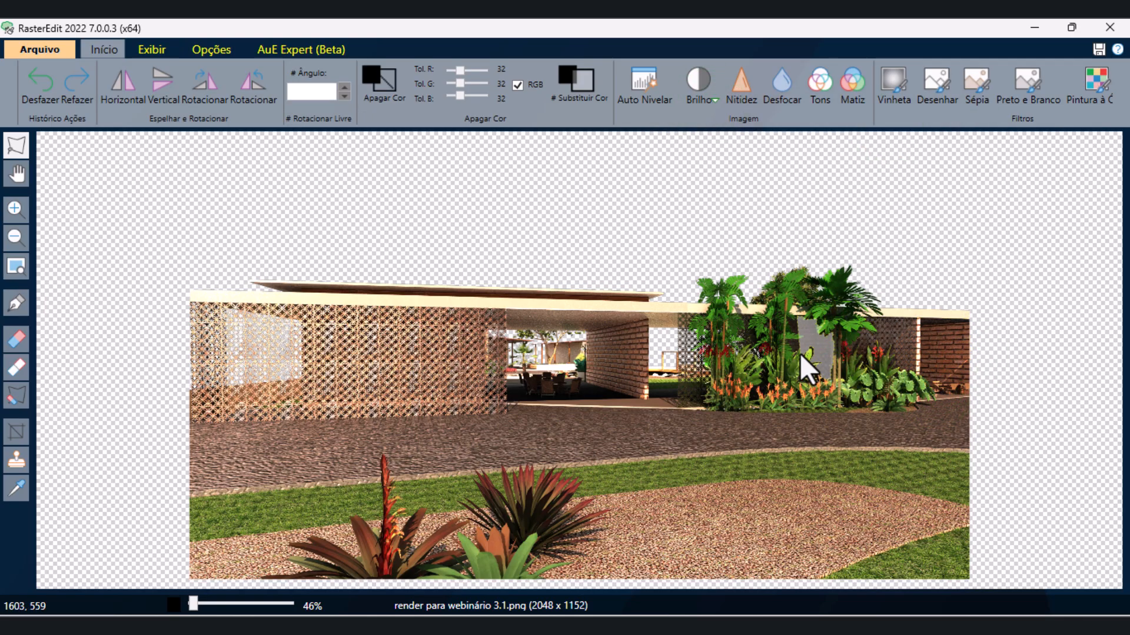
{"action": "right_click", "coordinate": [789, 324]}
{"action": "left_click", "coordinate": [689, 97]}
{"action": "left_click_drag", "start_coordinate": [886, 136], "coordinate": [900, 135]}
{"action": "left_click", "coordinate": [622, 248]}
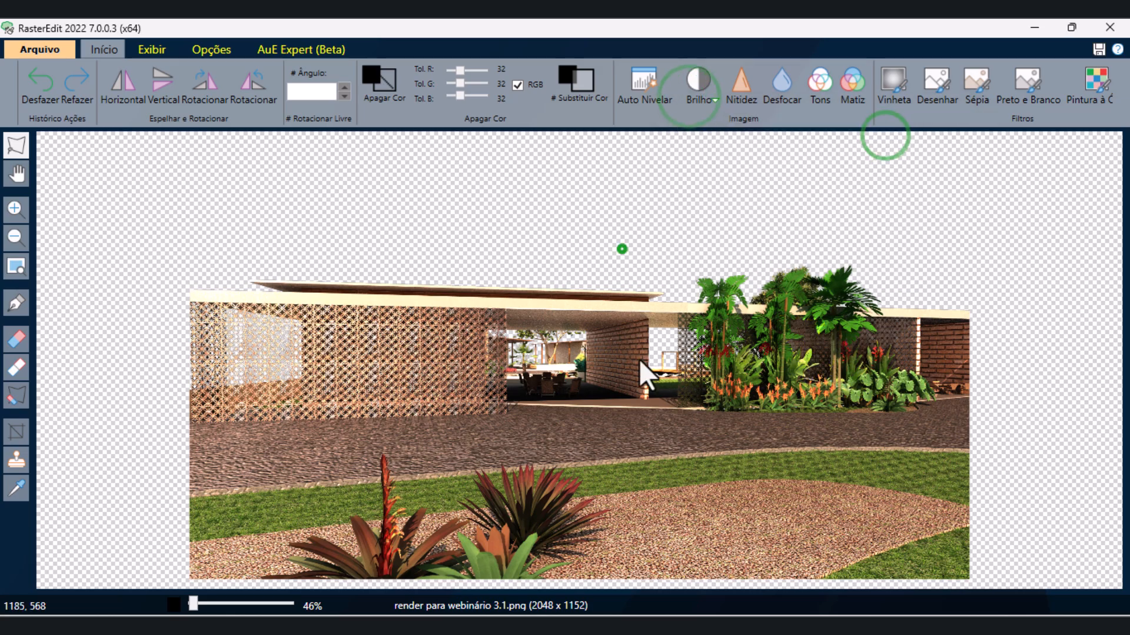
- Select the dark ground strip between the passage's brick wall and the planting bed and brighten it
{"action": "left_click", "coordinate": [648, 383]}
{"action": "left_click", "coordinate": [708, 383]}
{"action": "left_click", "coordinate": [709, 396]}
{"action": "right_click", "coordinate": [648, 399]}
{"action": "left_click", "coordinate": [710, 90]}
{"action": "left_click", "coordinate": [907, 133]}
{"action": "left_click", "coordinate": [1050, 249]}
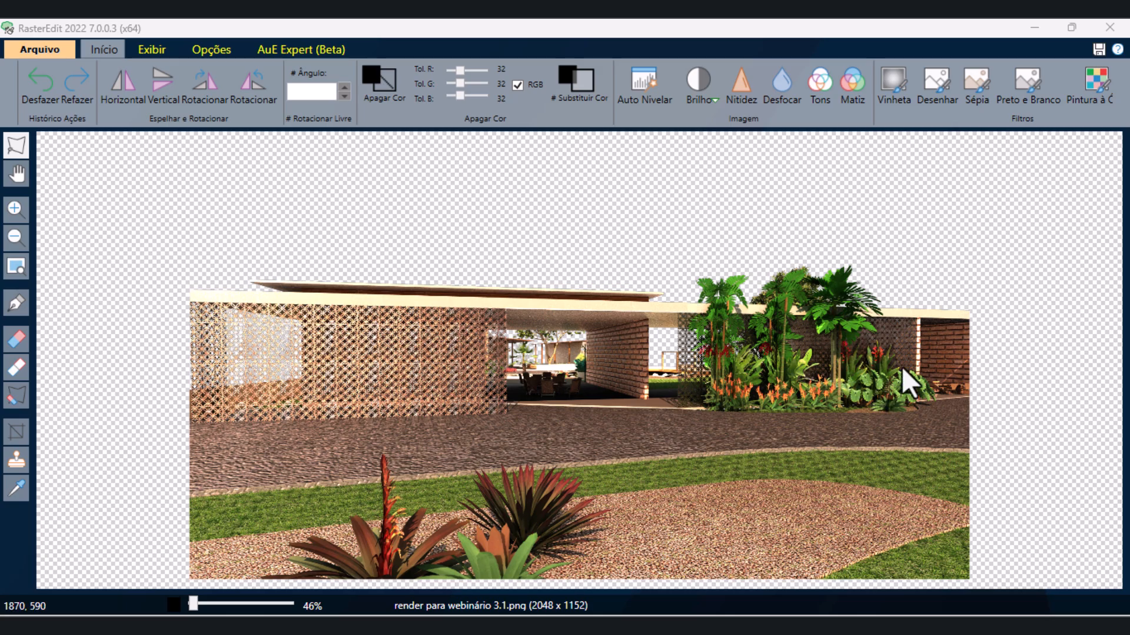
- Try the Melhorar Fiel AI enhancement on the render and undo it
{"action": "left_click", "coordinate": [306, 51]}
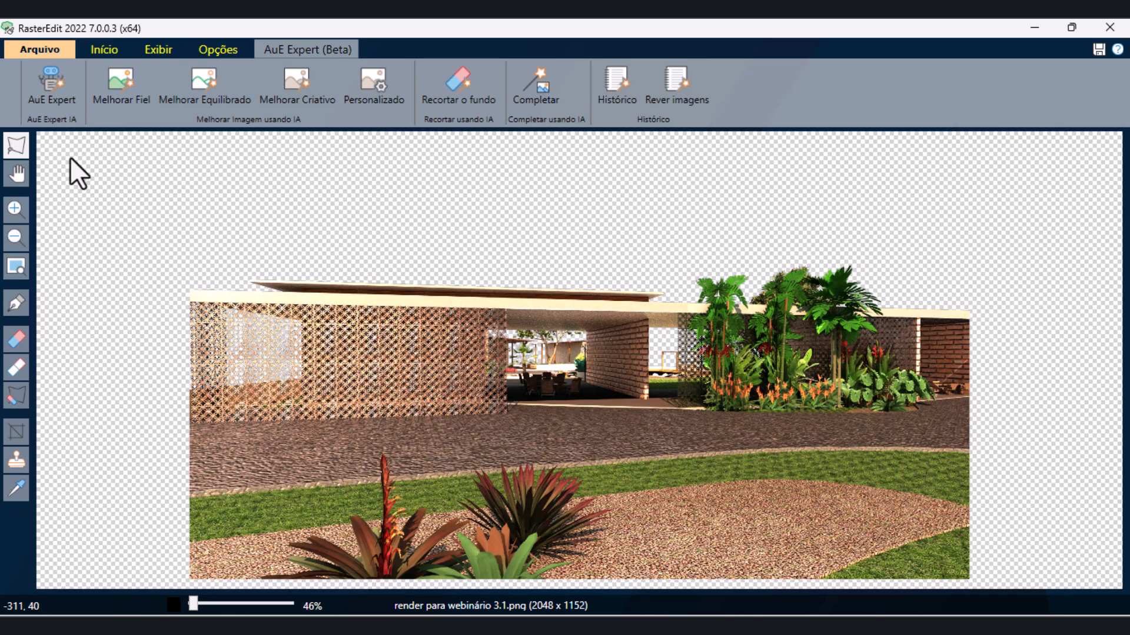
{"action": "left_click", "coordinate": [131, 87]}
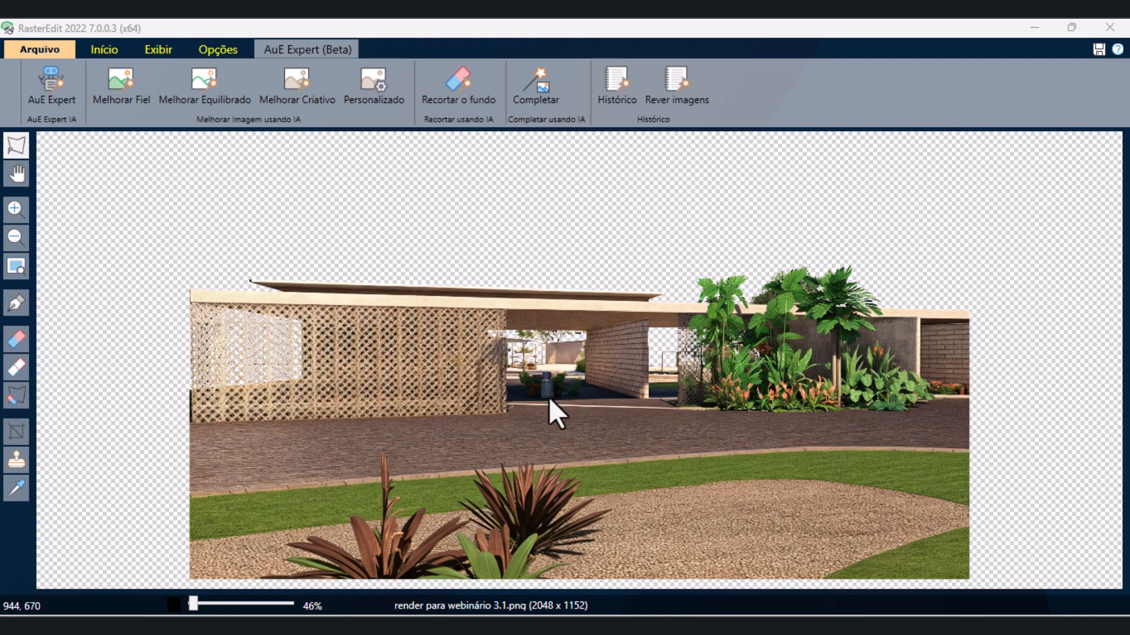
{"action": "left_click", "coordinate": [113, 48]}
{"action": "left_click", "coordinate": [42, 93]}
- Enhance the render with the Personalizado AI option, setting the creativity level to 35% without guidance text
{"action": "left_click", "coordinate": [318, 50]}
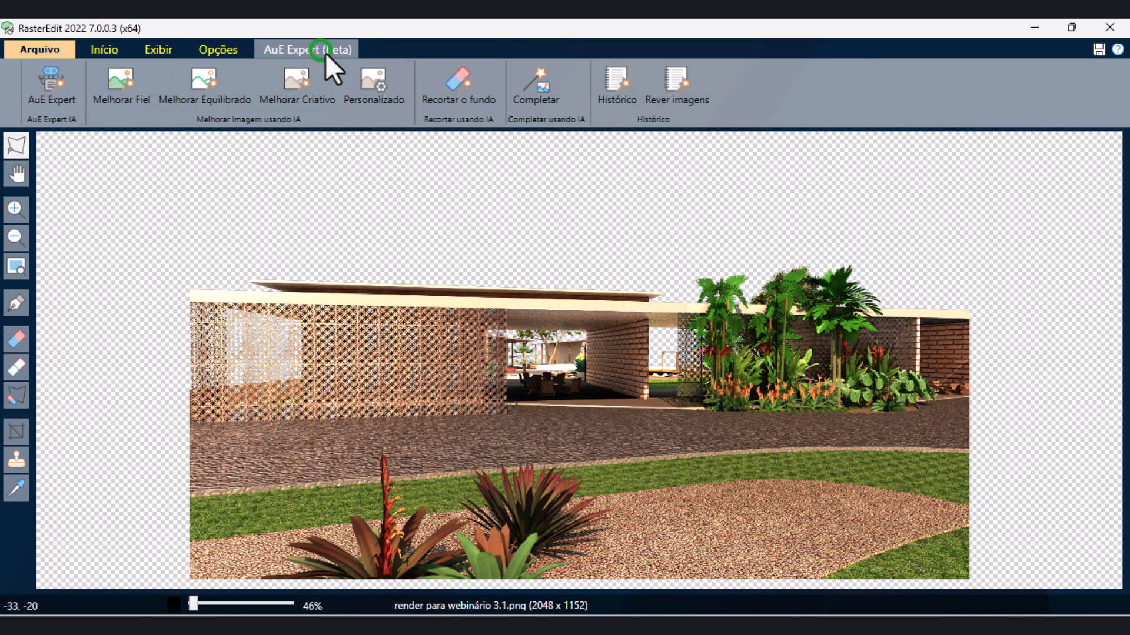
{"action": "left_click", "coordinate": [380, 88]}
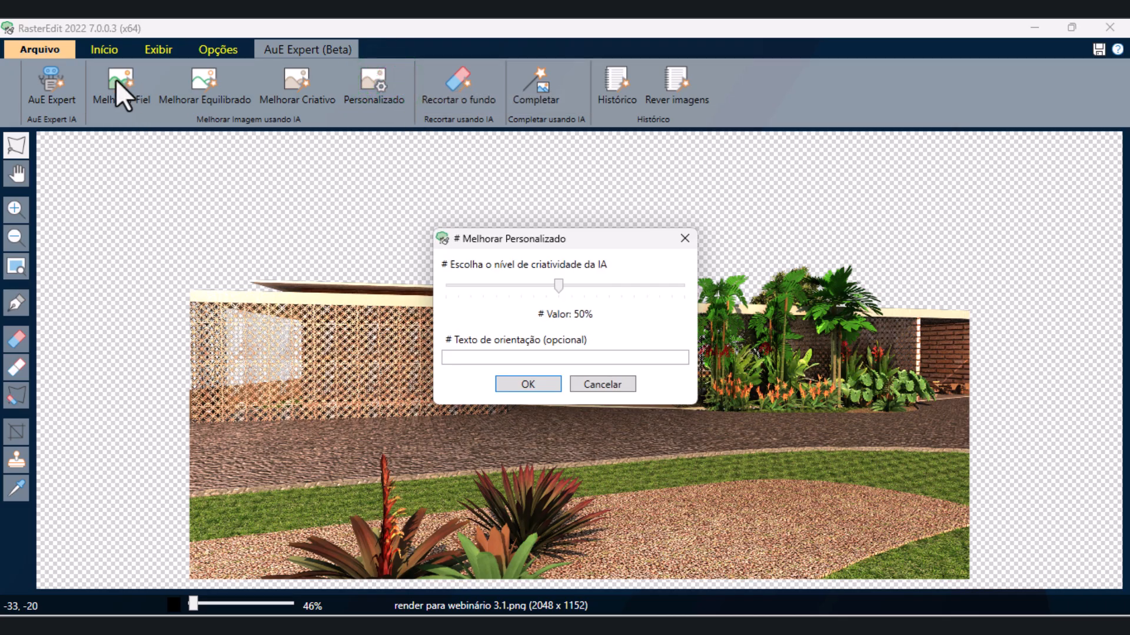
{"action": "left_click_drag", "start_coordinate": [561, 287], "coordinate": [548, 292]}
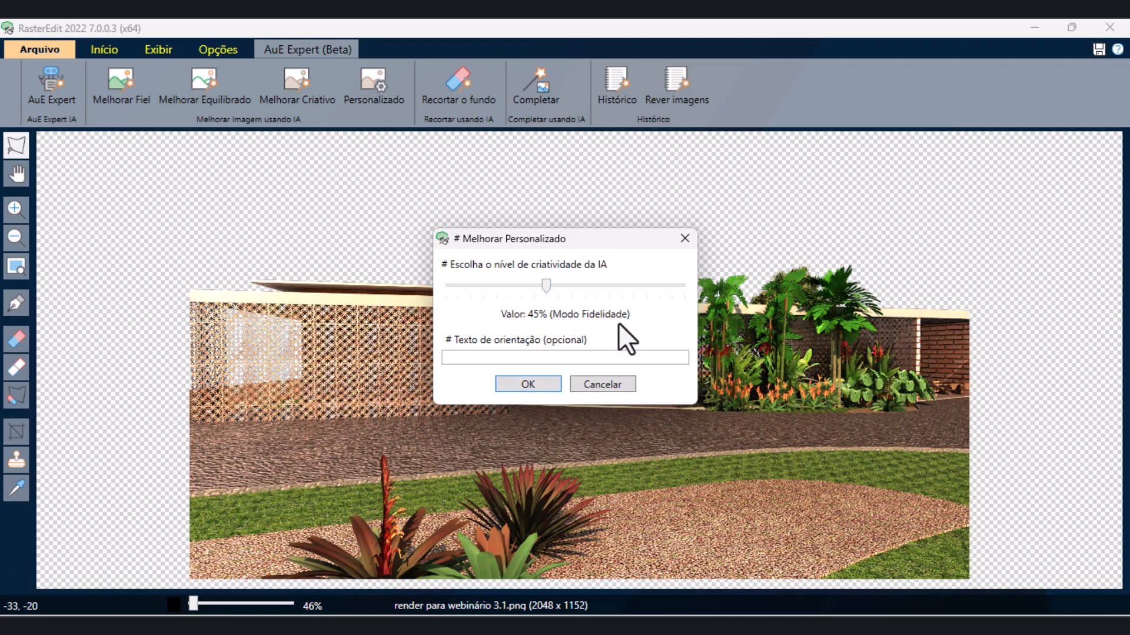
{"action": "left_click_drag", "start_coordinate": [545, 288], "coordinate": [513, 293]}
{"action": "left_click", "coordinate": [513, 293]}
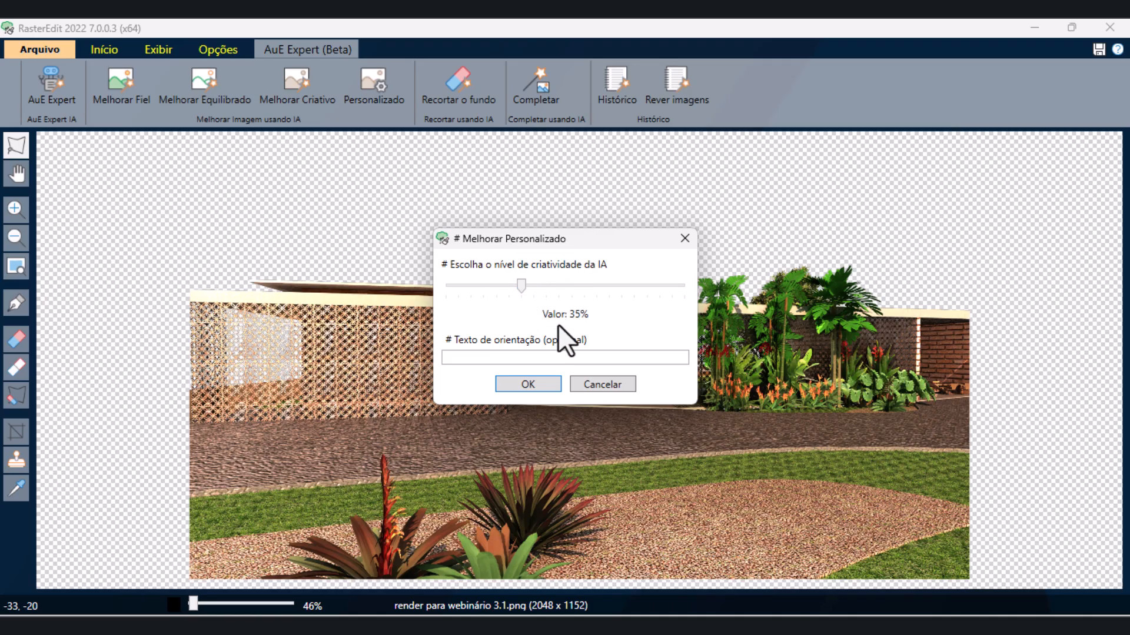
{"action": "left_click", "coordinate": [528, 384]}
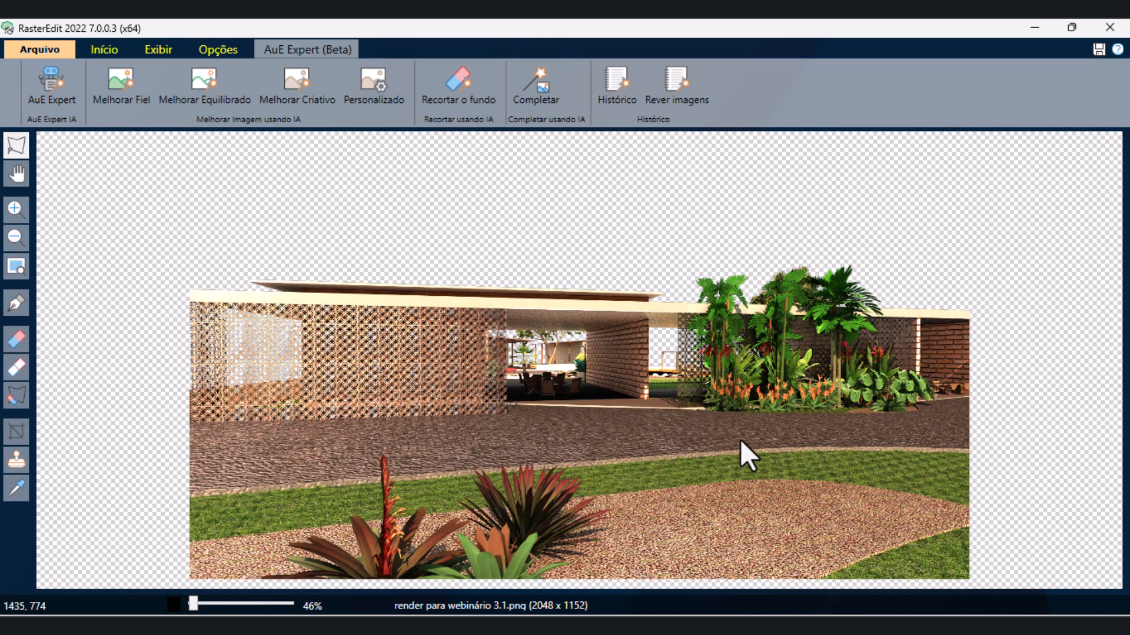
{"action": "left_click", "coordinate": [841, 514]}
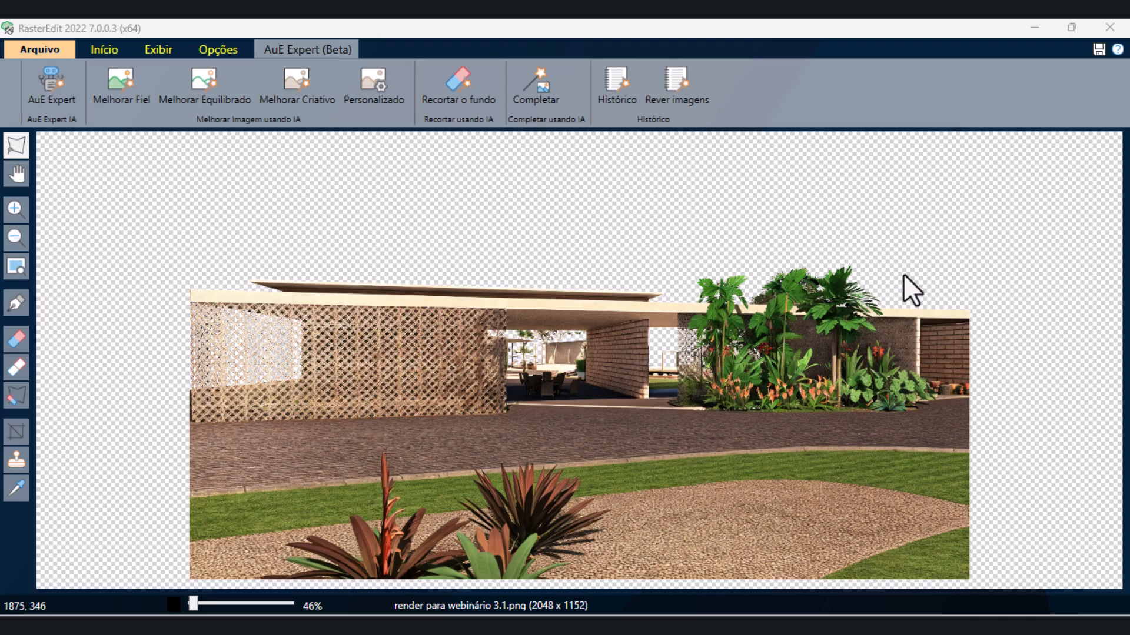
- Save the enhanced image as a separate file with 3.1 in its name
{"action": "left_click", "coordinate": [39, 48]}
{"action": "left_click", "coordinate": [87, 196]}
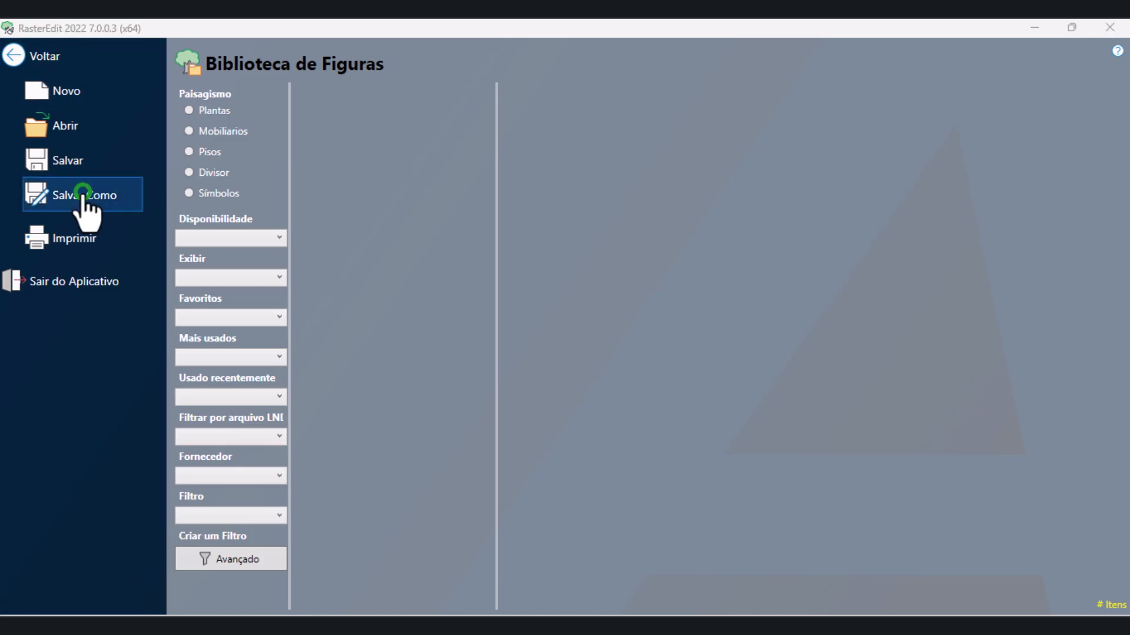
{"action": "scroll", "coordinate": [253, 212], "scroll_direction": "down", "scroll_amount": 3}
{"action": "left_click", "coordinate": [200, 264]}
{"action": "left_click", "coordinate": [218, 317]}
{"action": "type", "text": "3.1"}
{"action": "key", "text": "Return"}
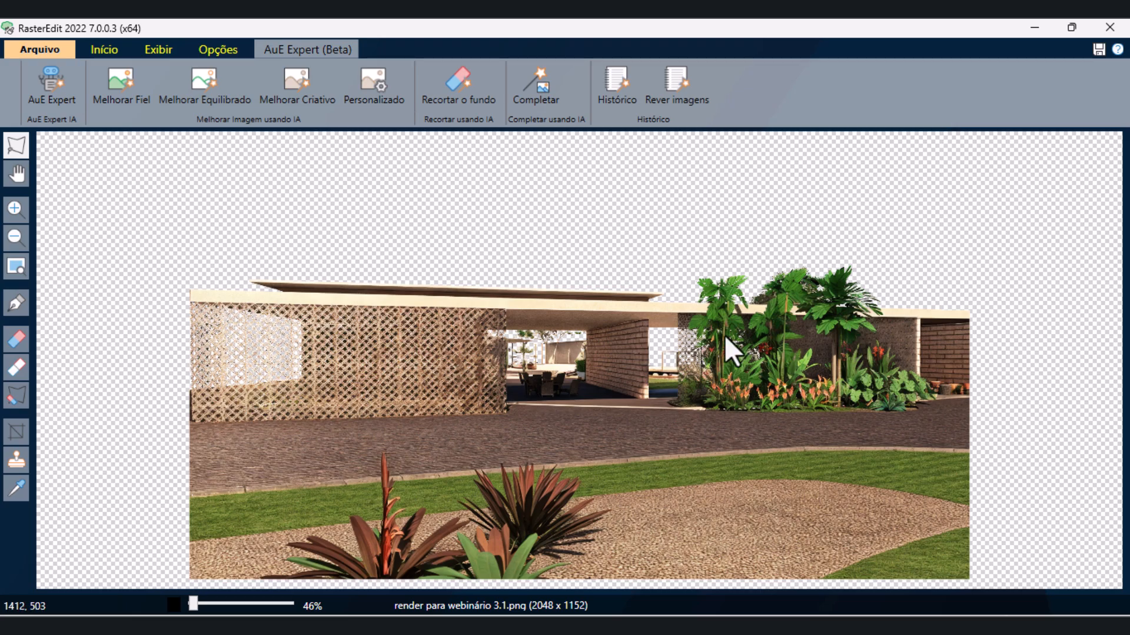
- Open the image file render para webinário 1.1.png
{"action": "left_click", "coordinate": [50, 50]}
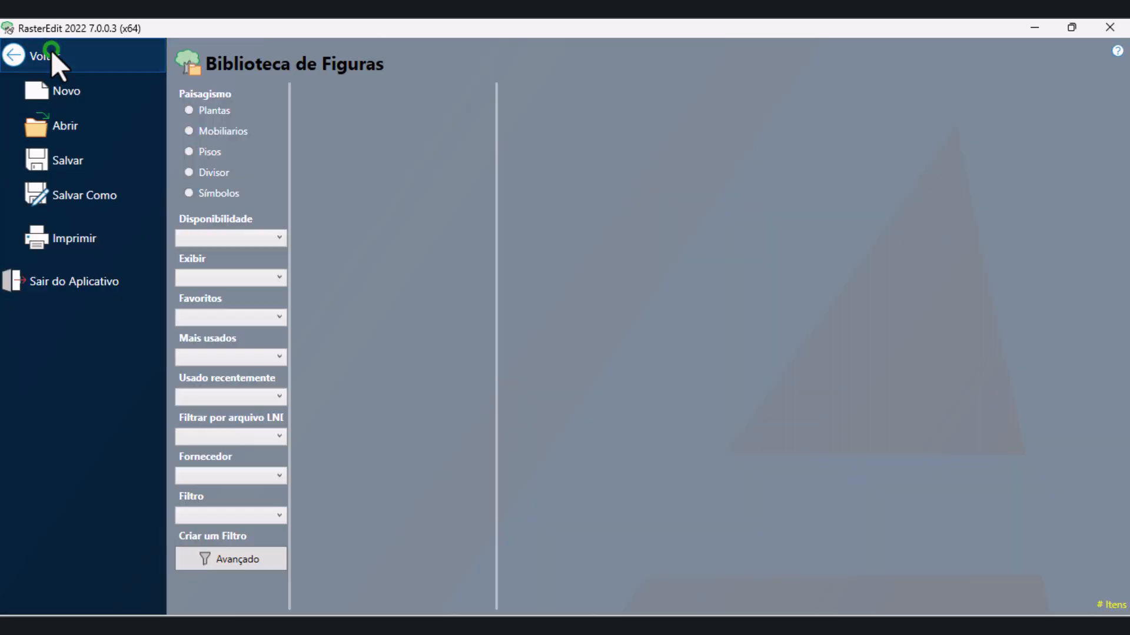
{"action": "left_click", "coordinate": [84, 132]}
{"action": "scroll", "coordinate": [433, 247], "scroll_direction": "down", "scroll_amount": 5}
{"action": "left_click", "coordinate": [442, 378]}
{"action": "left_click", "coordinate": [436, 406]}
{"action": "scroll", "coordinate": [412, 276], "scroll_direction": "down", "scroll_amount": 3}
{"action": "scroll", "coordinate": [295, 267], "scroll_direction": "up", "scroll_amount": 1}
{"action": "double_click", "coordinate": [212, 260]}
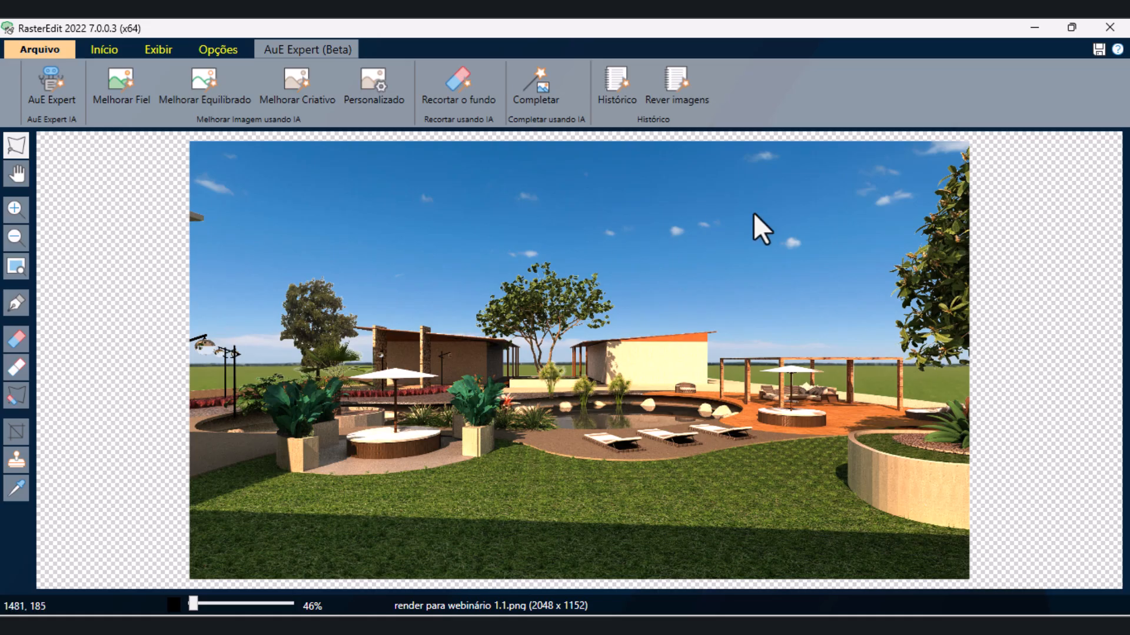
- Examine the garden seating, the pond and its surroundings in the render up close
{"action": "left_click", "coordinate": [835, 531]}
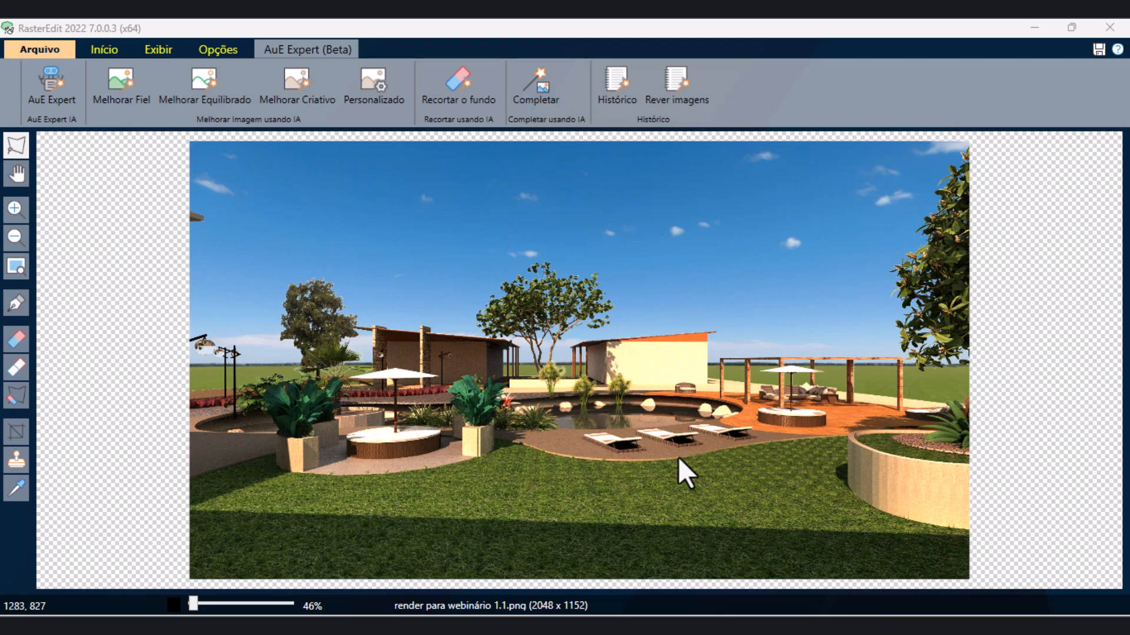
{"action": "scroll", "coordinate": [680, 459], "scroll_direction": "up", "scroll_amount": 3}
{"action": "left_click_drag", "start_coordinate": [1118, 212], "coordinate": [1121, 323]}
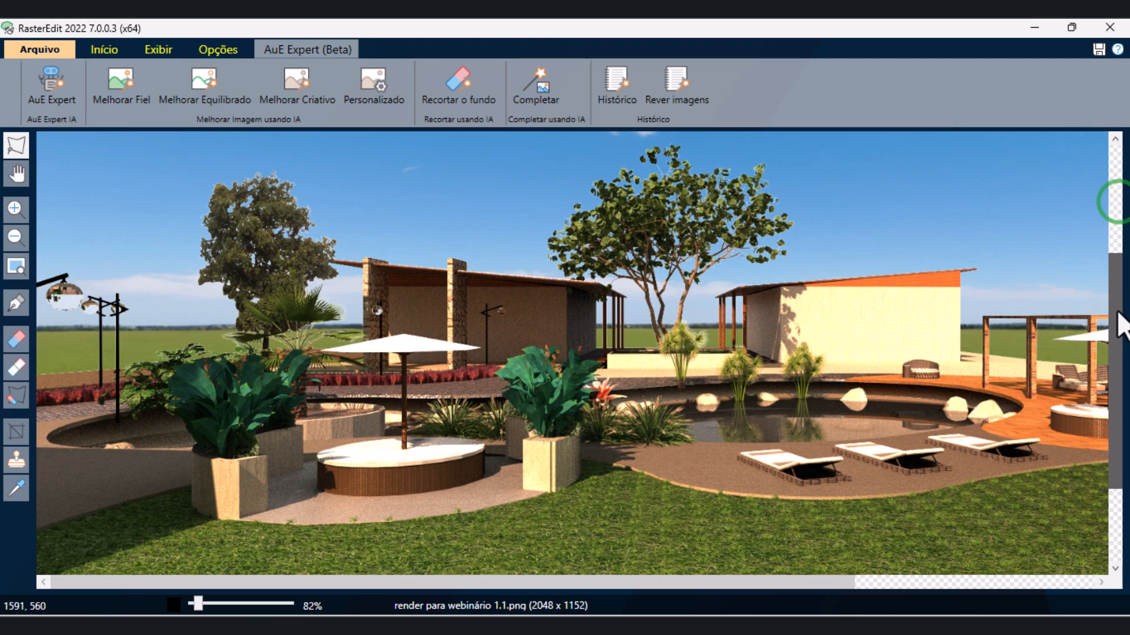
{"action": "left_click", "coordinate": [948, 336]}
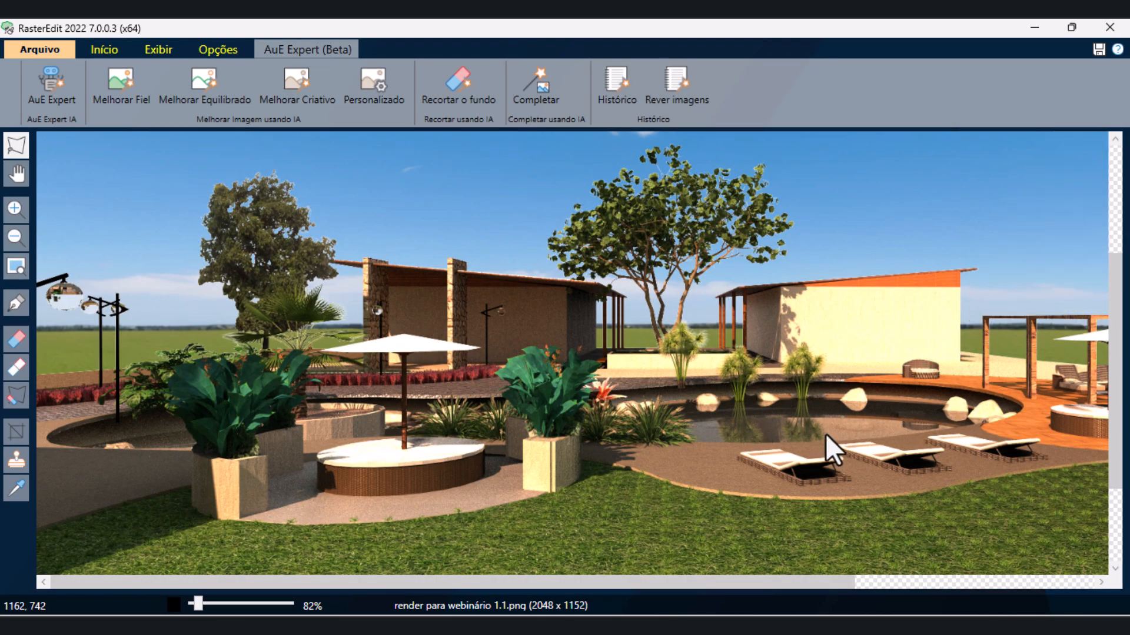
{"action": "scroll", "coordinate": [825, 433], "scroll_direction": "up", "scroll_amount": 2}
{"action": "scroll", "coordinate": [825, 433], "scroll_direction": "down", "scroll_amount": 2}
{"action": "scroll", "coordinate": [916, 439], "scroll_direction": "up", "scroll_amount": 4}
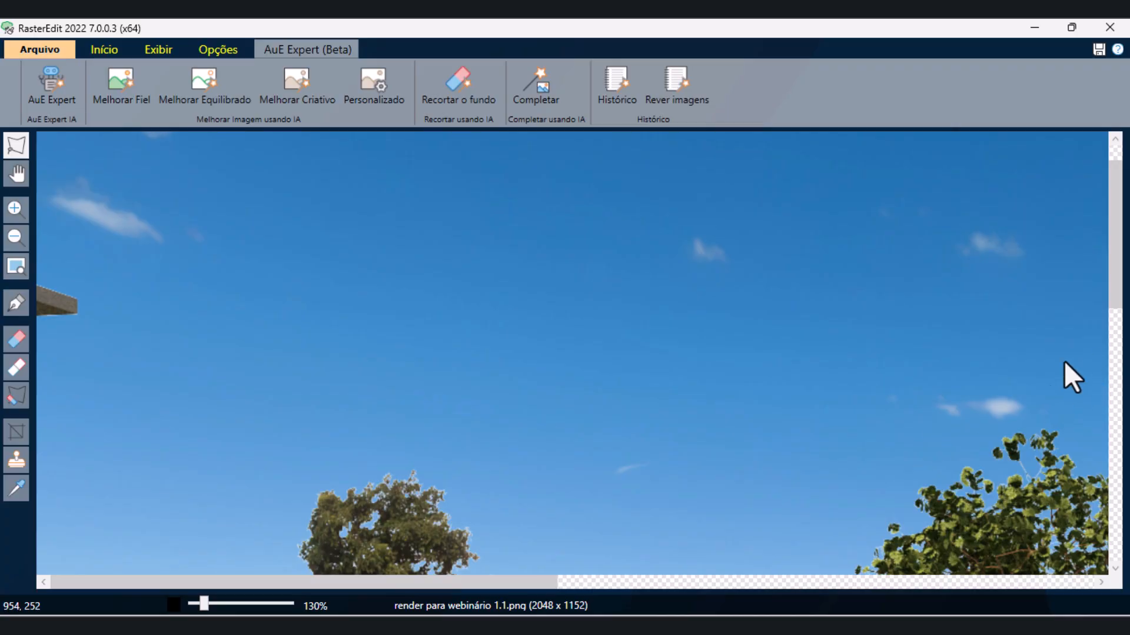
{"action": "left_click_drag", "start_coordinate": [1116, 297], "coordinate": [1115, 459]}
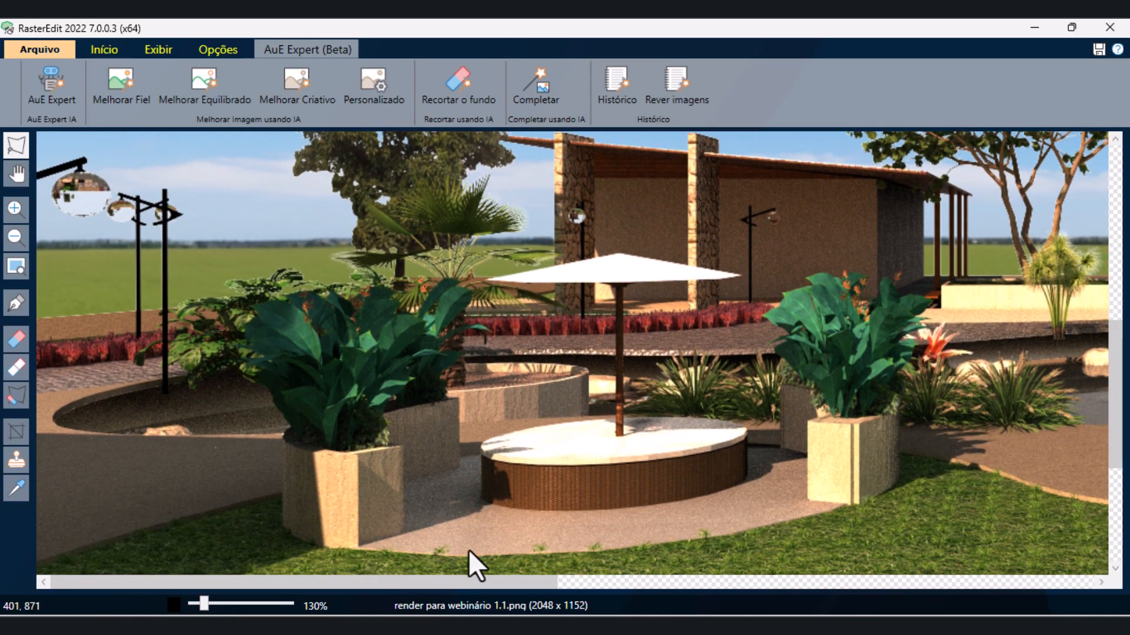
{"action": "left_click_drag", "start_coordinate": [433, 581], "coordinate": [757, 582]}
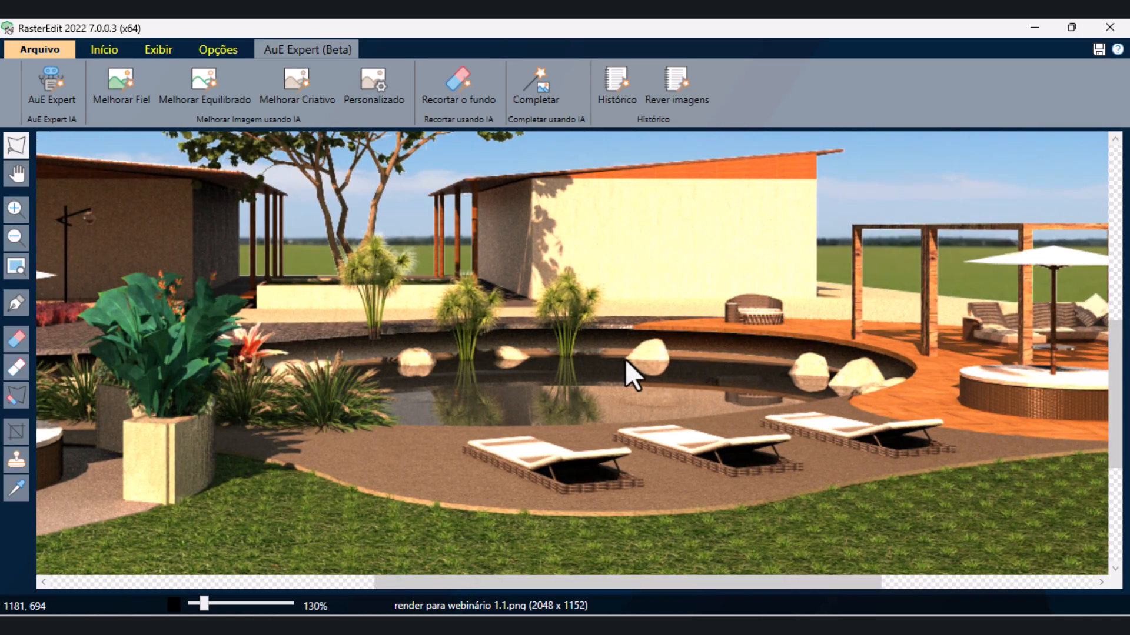
- Erase the pond water around the central rock with the polygon eraser, from the second papyrus to the shore rocks, leaving the armchair reflection
{"action": "left_click", "coordinate": [13, 395]}
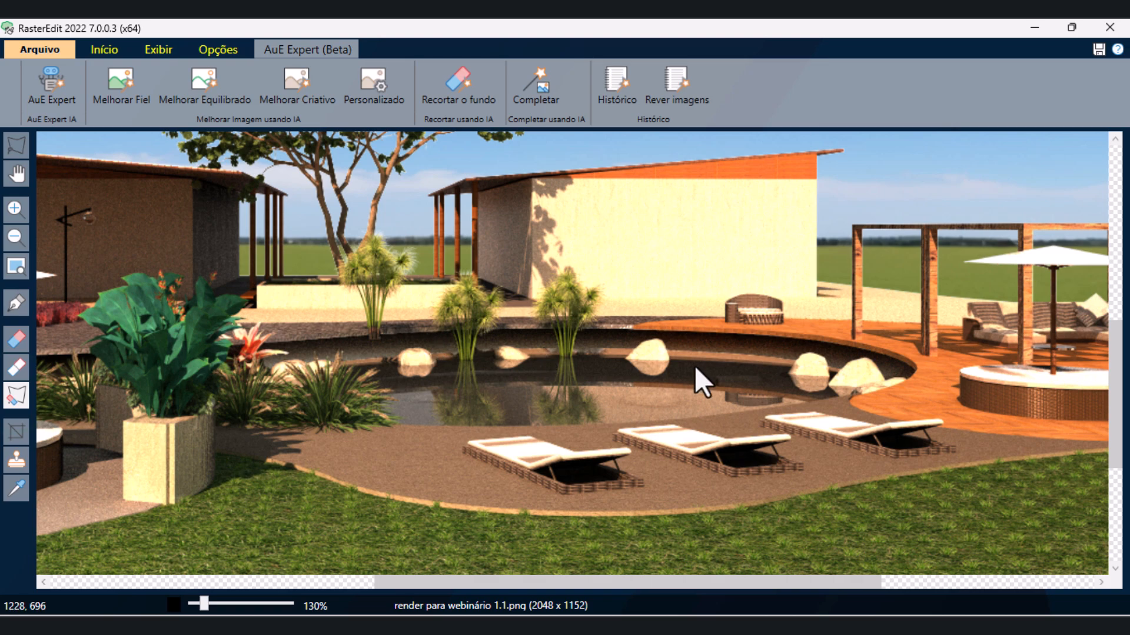
{"action": "left_click", "coordinate": [782, 362]}
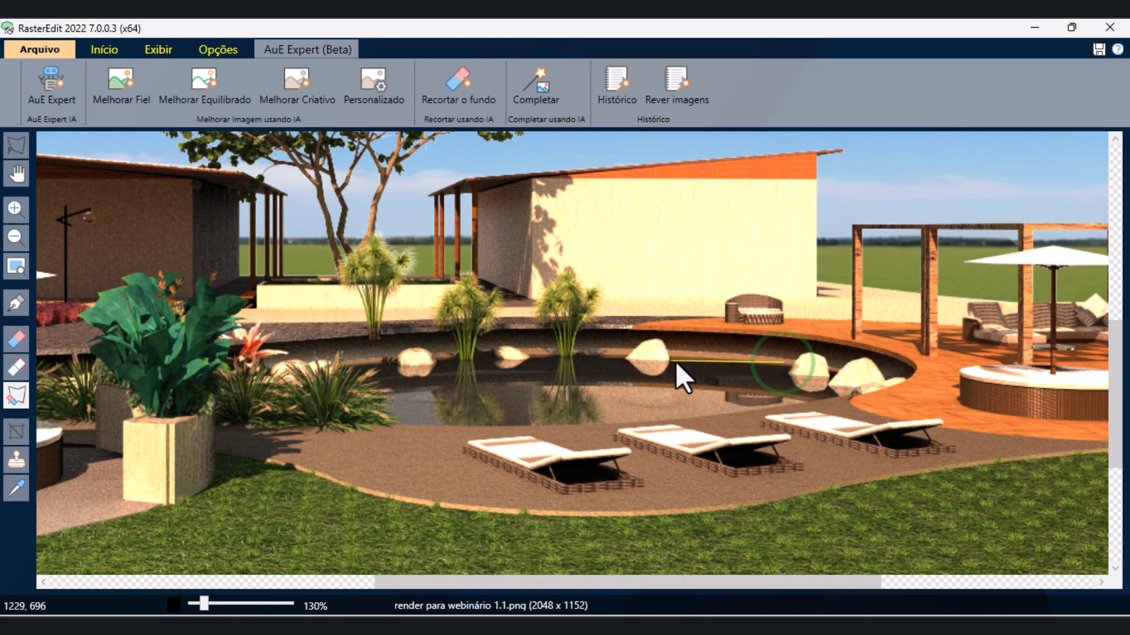
{"action": "left_click", "coordinate": [672, 362]}
{"action": "left_click", "coordinate": [663, 379]}
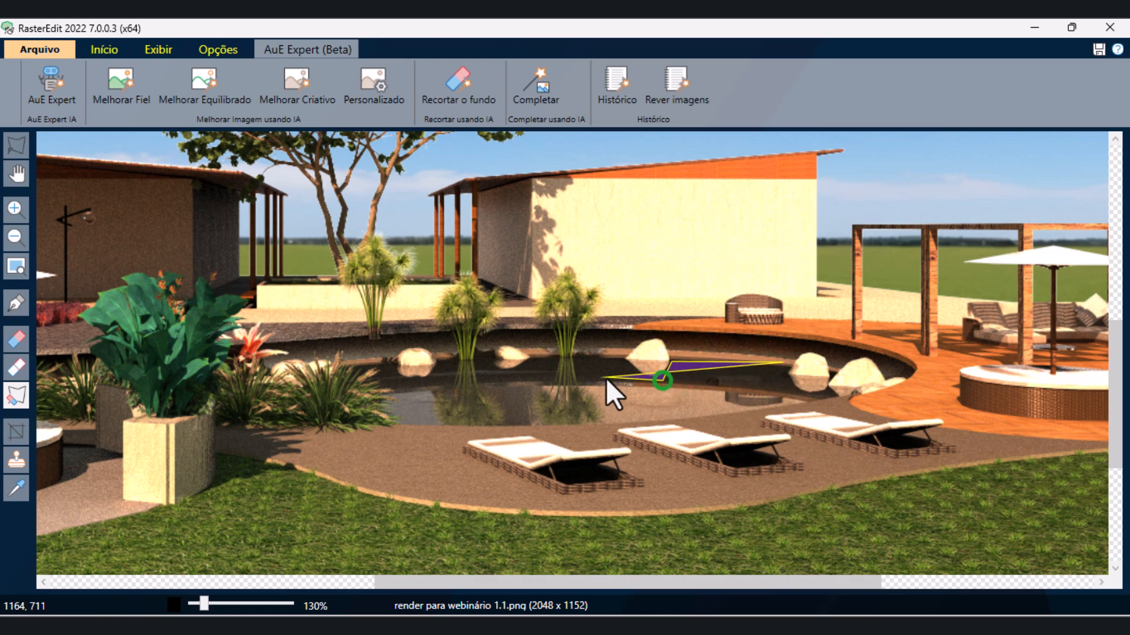
{"action": "left_click", "coordinate": [637, 375]}
{"action": "left_click", "coordinate": [624, 358]}
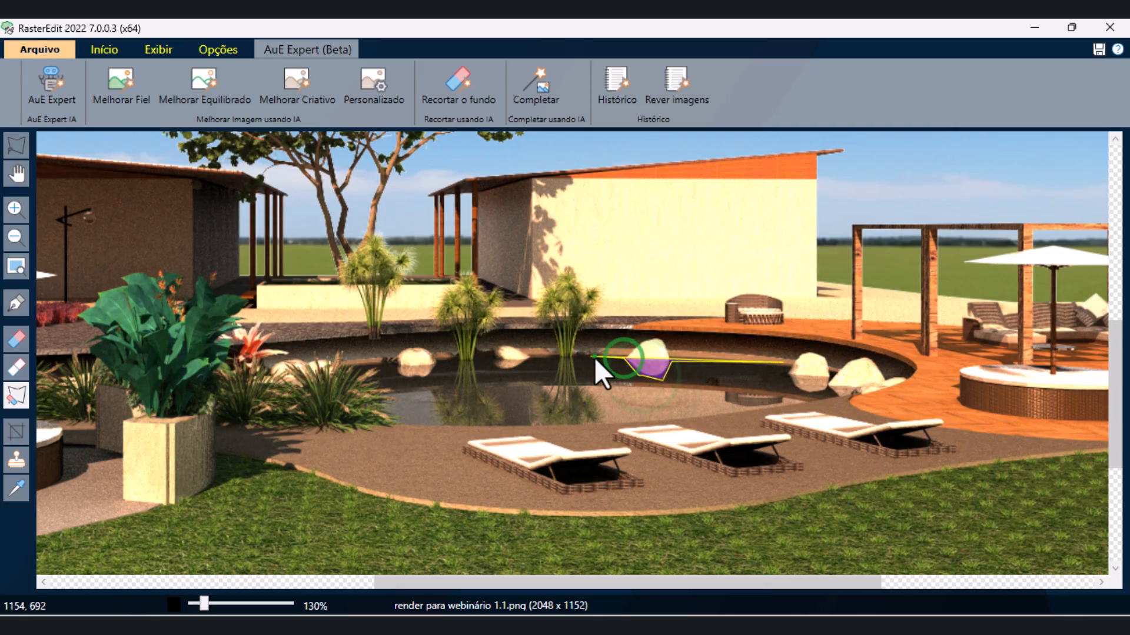
{"action": "left_click", "coordinate": [574, 358]}
{"action": "left_click", "coordinate": [575, 376]}
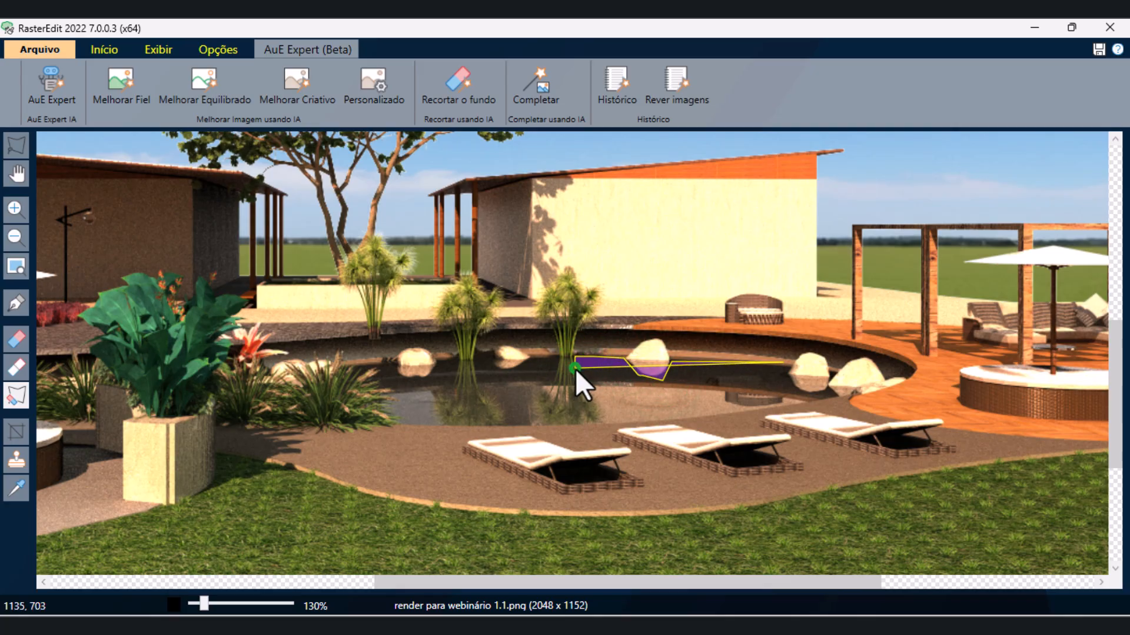
{"action": "left_click", "coordinate": [585, 390]}
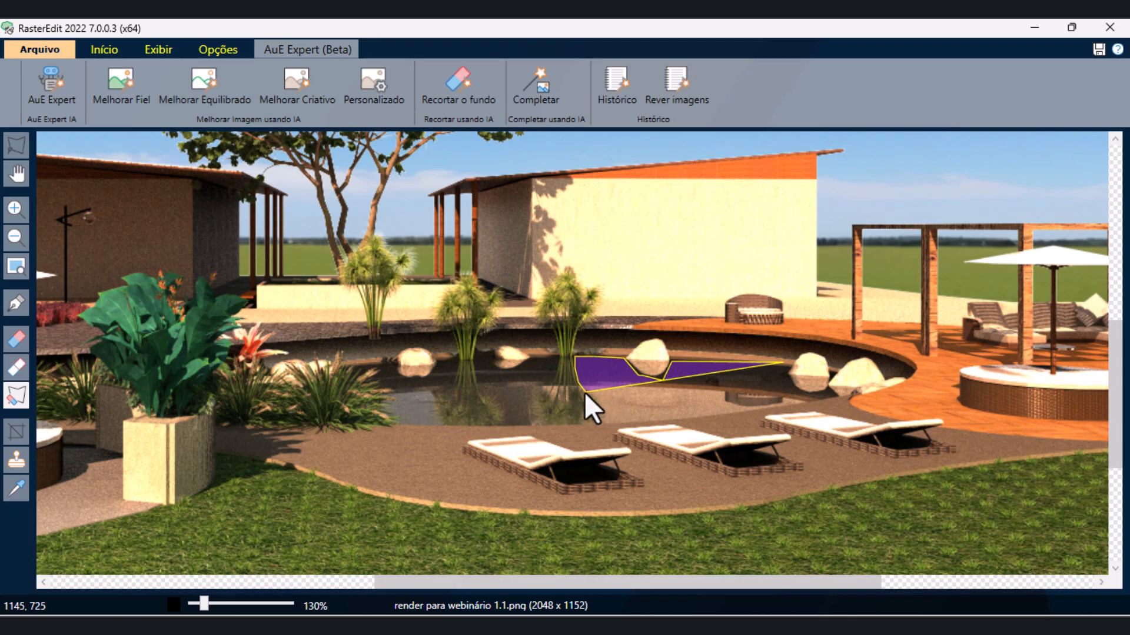
{"action": "left_click", "coordinate": [601, 395]}
{"action": "left_click", "coordinate": [610, 422]}
{"action": "left_click", "coordinate": [728, 411]}
{"action": "left_click", "coordinate": [751, 407]}
{"action": "left_click", "coordinate": [723, 402]}
{"action": "left_click", "coordinate": [726, 393]}
{"action": "left_click", "coordinate": [781, 398]}
{"action": "double_click", "coordinate": [783, 382]}
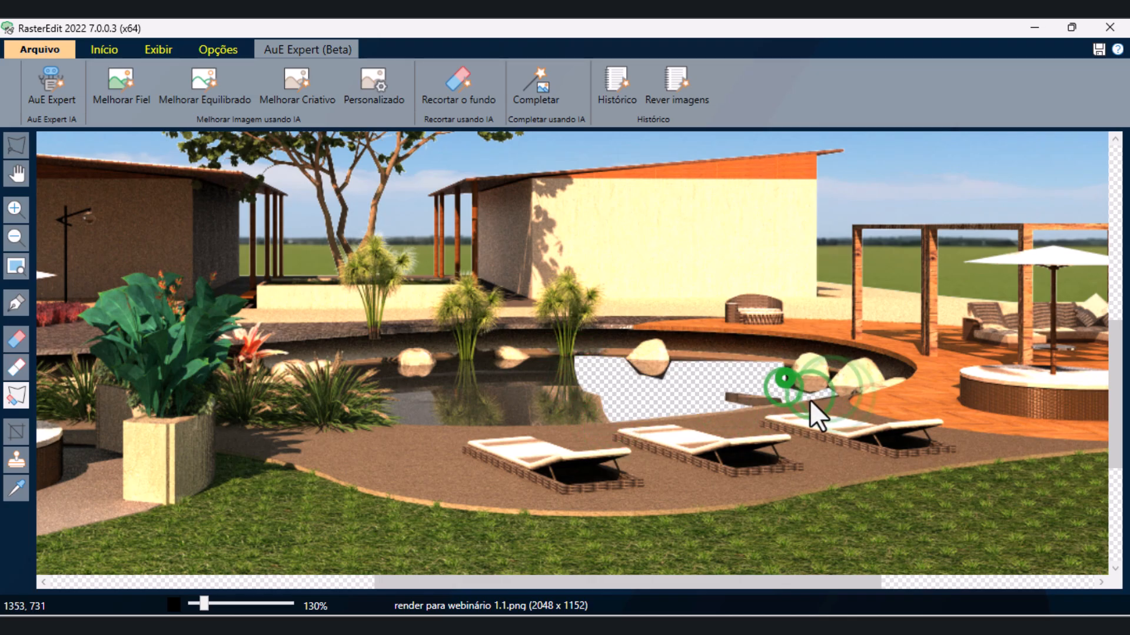
- Erase the patch of pond water between the reflections of the two papyrus plants with the polygon eraser
{"action": "left_click", "coordinate": [532, 362]}
{"action": "left_click", "coordinate": [512, 369]}
{"action": "left_click", "coordinate": [495, 369]}
{"action": "left_click", "coordinate": [478, 358]}
{"action": "left_click", "coordinate": [507, 404]}
{"action": "left_click", "coordinate": [511, 420]}
{"action": "left_click", "coordinate": [532, 420]}
{"action": "left_click", "coordinate": [532, 389]}
{"action": "double_click", "coordinate": [552, 374]}
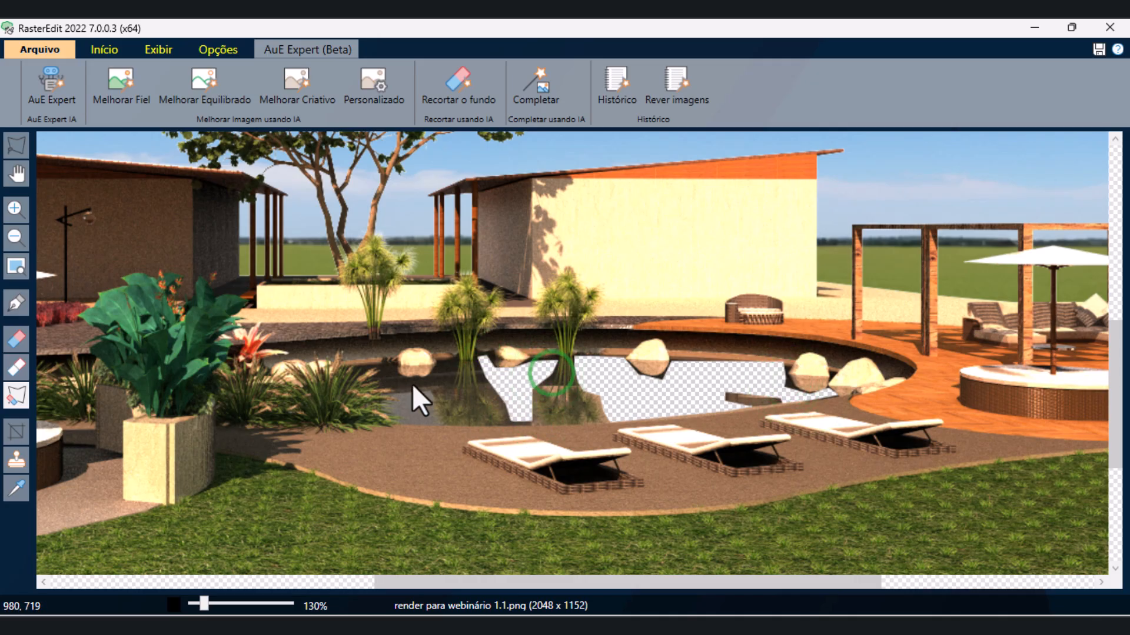
- Erase the remaining pond water around the leftmost rock, up to the reflection of the first papyrus plant
{"action": "left_click", "coordinate": [452, 363]}
{"action": "left_click", "coordinate": [436, 363]}
{"action": "left_click", "coordinate": [425, 380]}
{"action": "left_click", "coordinate": [416, 380]}
{"action": "left_click", "coordinate": [406, 377]}
{"action": "left_click", "coordinate": [388, 366]}
{"action": "left_click", "coordinate": [382, 381]}
{"action": "left_click", "coordinate": [404, 419]}
{"action": "double_click", "coordinate": [437, 429]}
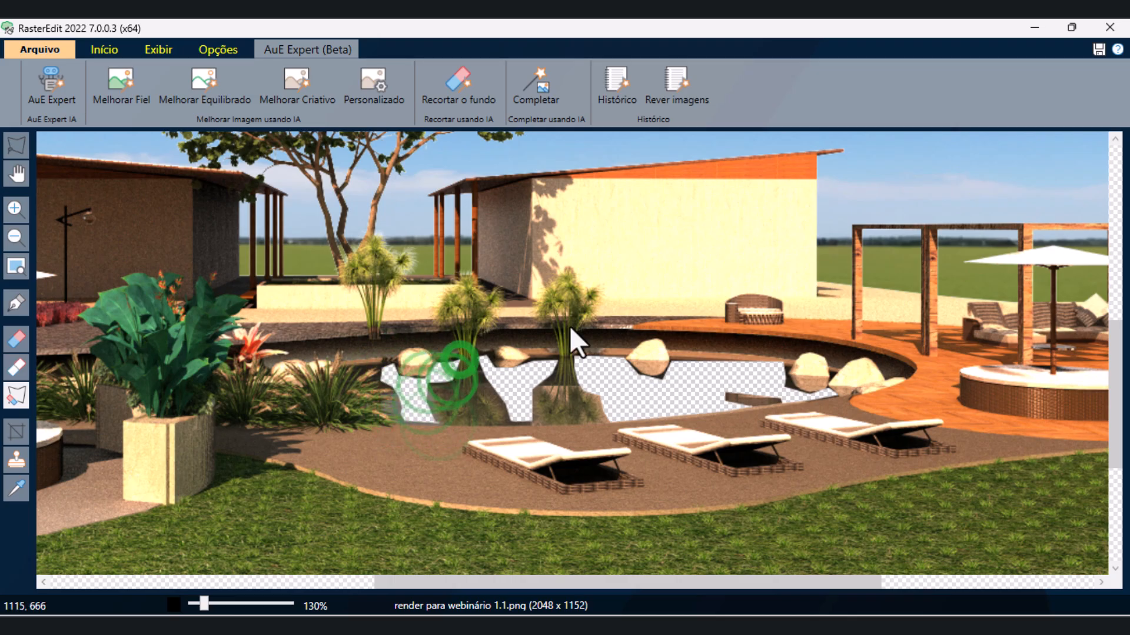
- Complete the erased pond area with AI using the guidance text "completar com água cristalina em movimento"
{"action": "left_click", "coordinate": [537, 97]}
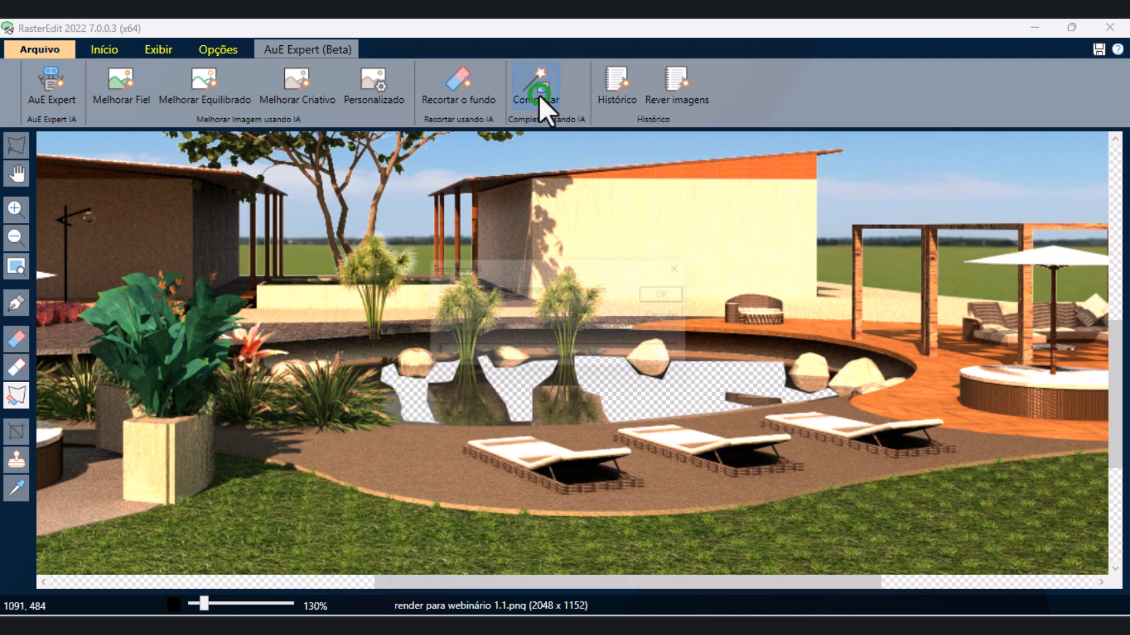
{"action": "left_click", "coordinate": [444, 357]}
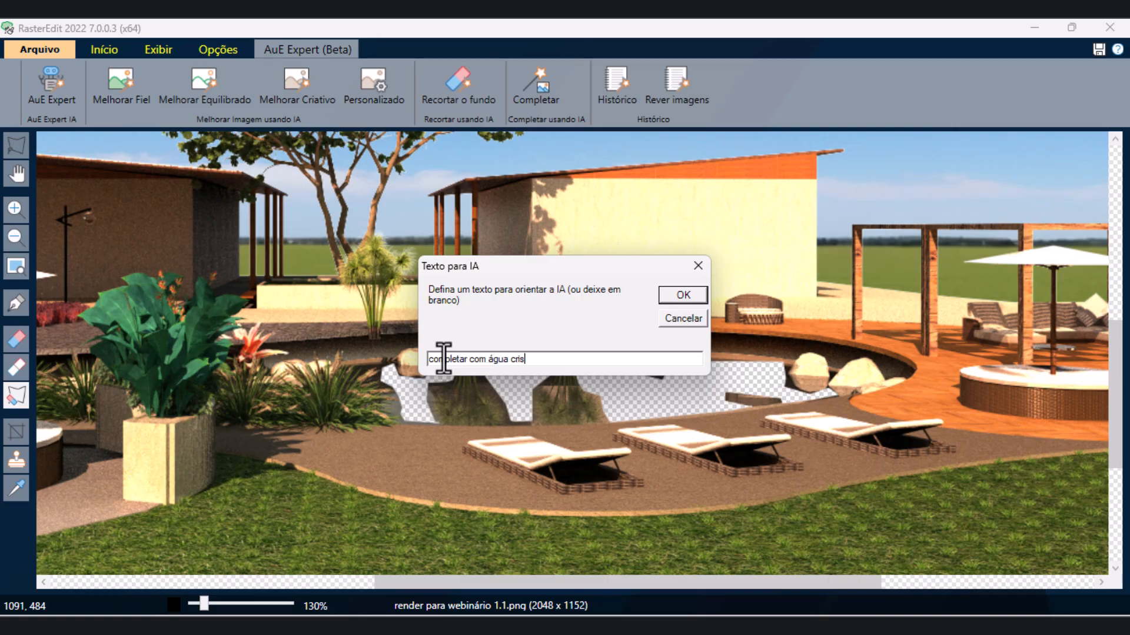
{"action": "type", "text": "a"}
{"action": "type", "text": " em movie"}
{"action": "left_click", "coordinate": [686, 293]}
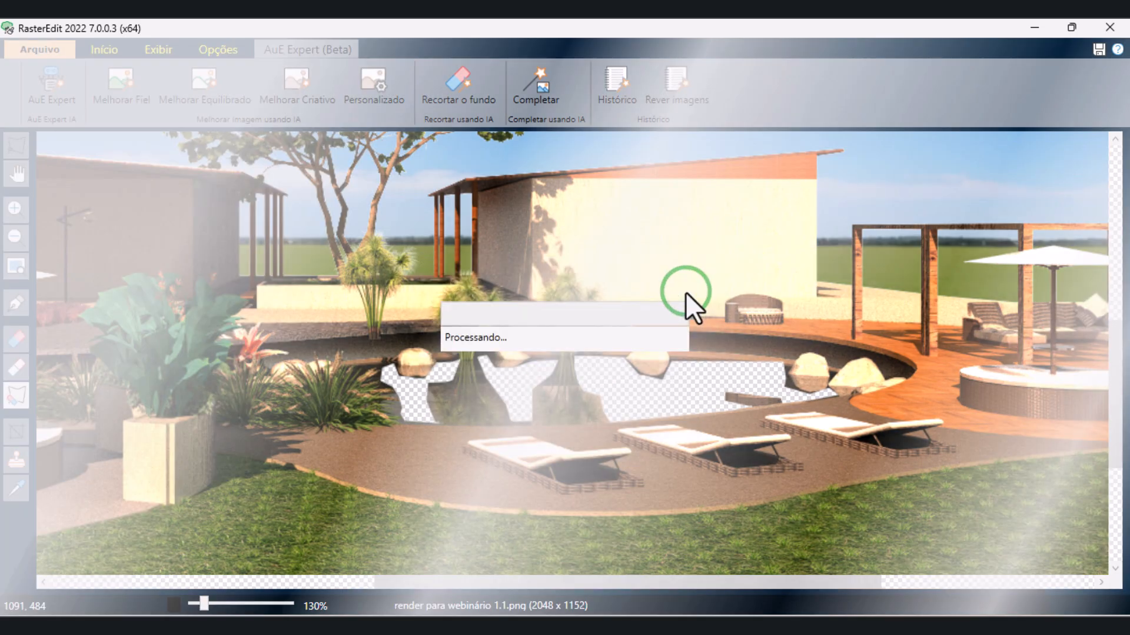
{"action": "left_click", "coordinate": [845, 527]}
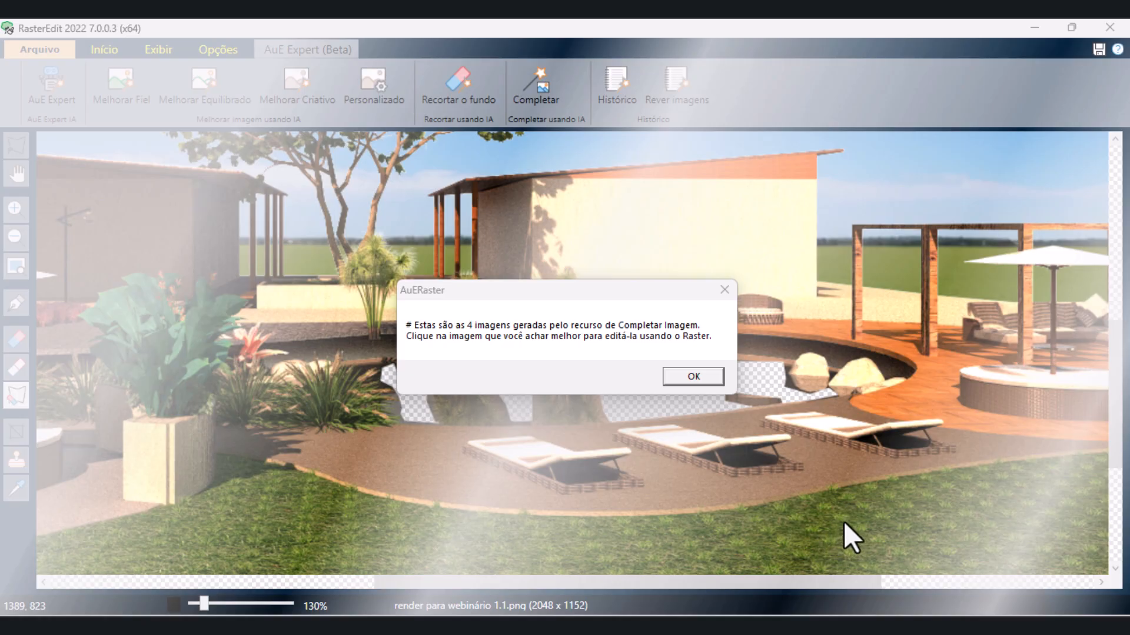
- Enlarge the selection of generated pond completions and choose the second image, with blue-green water
{"action": "left_click", "coordinate": [695, 377]}
{"action": "left_click", "coordinate": [748, 165]}
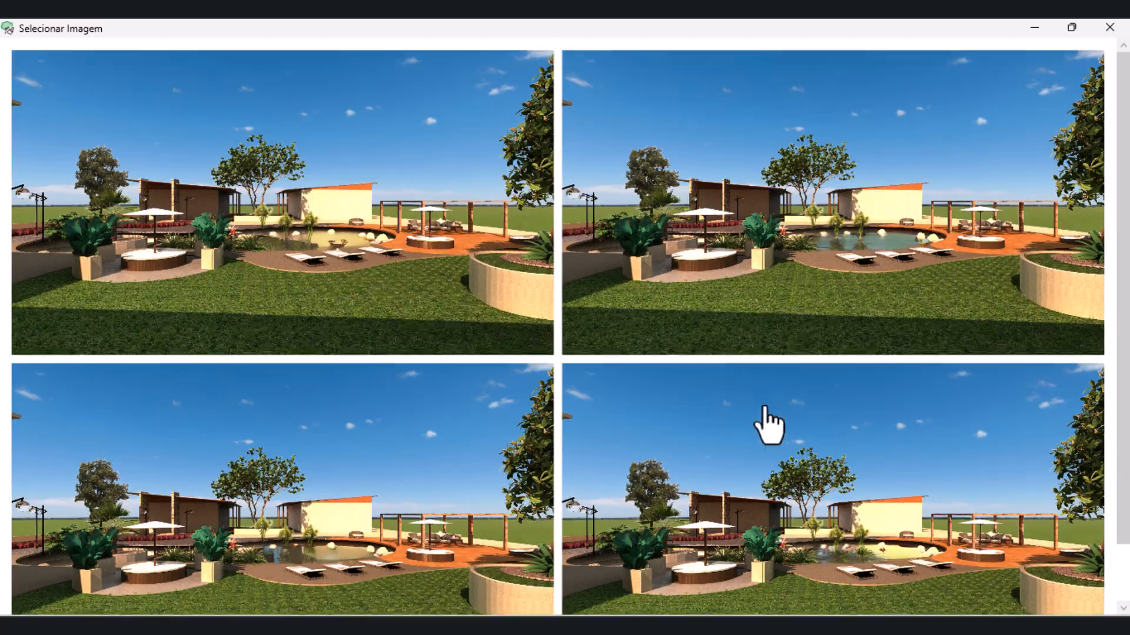
{"action": "scroll", "coordinate": [767, 430], "scroll_direction": "up", "scroll_amount": 1}
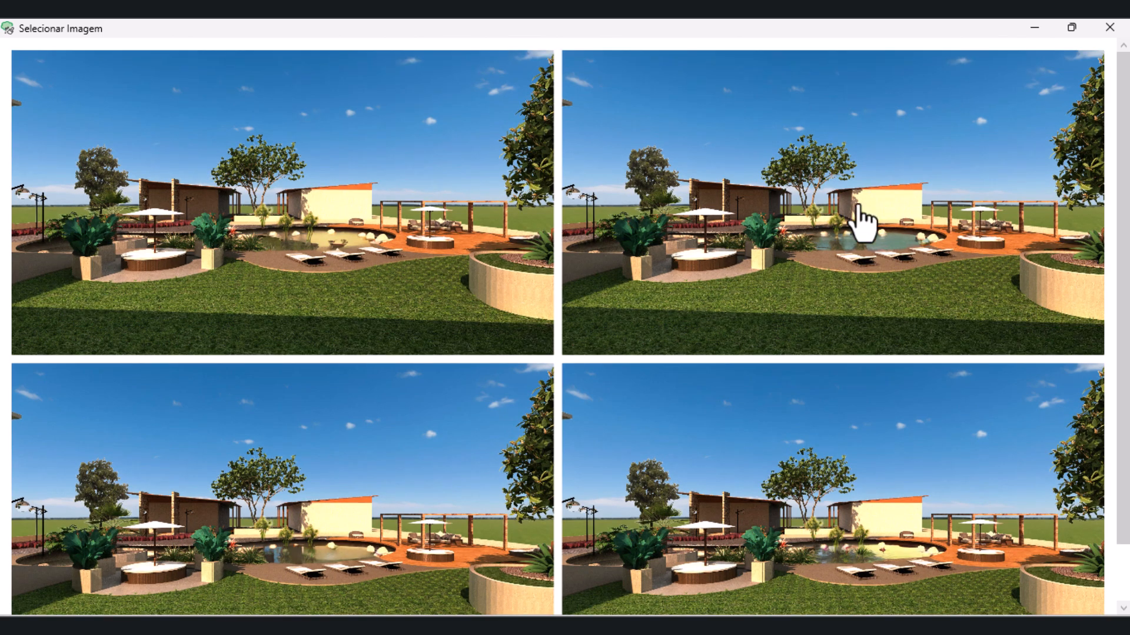
{"action": "left_click", "coordinate": [881, 270]}
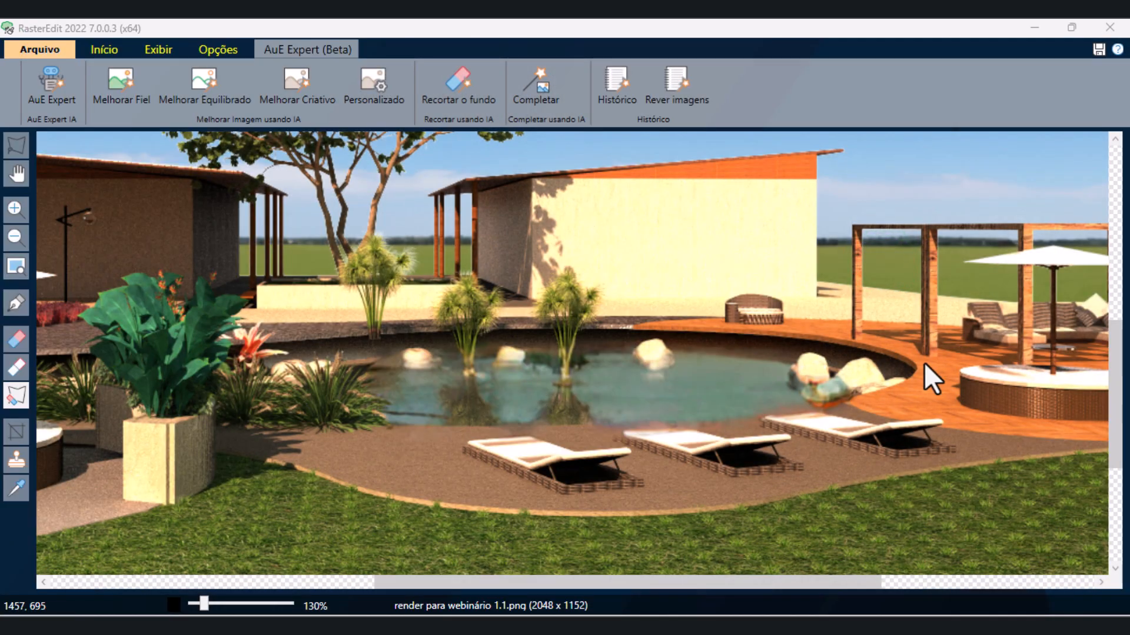
- Erase the water surface of the small pond behind the planter near the street lamps with the polygon eraser
{"action": "scroll", "coordinate": [922, 365], "scroll_direction": "down", "scroll_amount": 2}
{"action": "scroll", "coordinate": [925, 366], "scroll_direction": "up", "scroll_amount": 3}
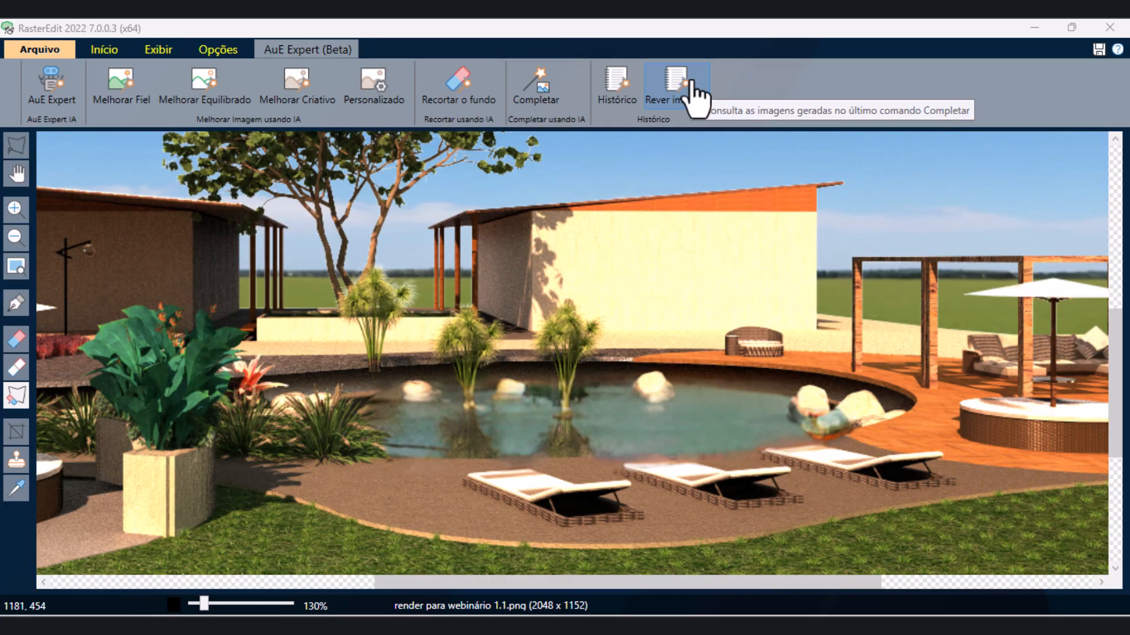
{"action": "scroll", "coordinate": [817, 351], "scroll_direction": "down", "scroll_amount": 4}
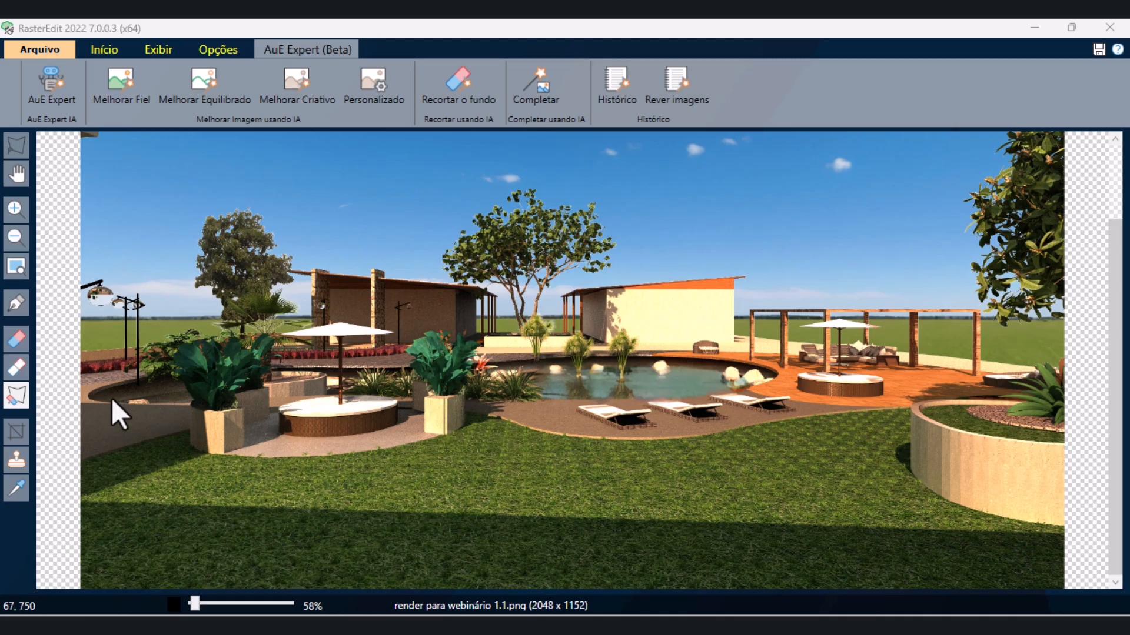
{"action": "scroll", "coordinate": [112, 398], "scroll_direction": "up", "scroll_amount": 3}
{"action": "scroll", "coordinate": [98, 486], "scroll_direction": "up", "scroll_amount": 7}
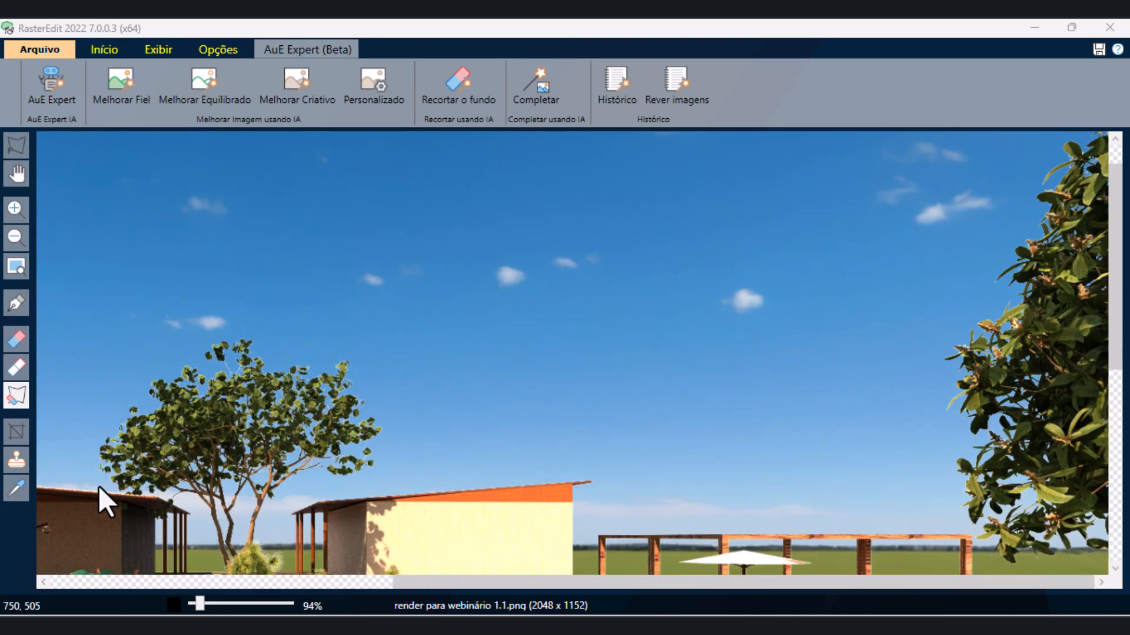
{"action": "left_click_drag", "start_coordinate": [579, 583], "coordinate": [315, 583]}
{"action": "scroll", "coordinate": [52, 156], "scroll_direction": "down", "scroll_amount": 5}
{"action": "left_click", "coordinate": [68, 176]}
{"action": "scroll", "coordinate": [132, 467], "scroll_direction": "down", "scroll_amount": 1}
{"action": "left_click", "coordinate": [82, 402]}
{"action": "left_click", "coordinate": [144, 393]}
{"action": "left_click", "coordinate": [186, 386]}
{"action": "left_click", "coordinate": [193, 404]}
{"action": "left_click", "coordinate": [161, 407]}
{"action": "left_click", "coordinate": [106, 407]}
{"action": "left_click", "coordinate": [76, 407]}
- Complete the erased small pond with AI using the guidance text "completar com água cristalina em movimento"
{"action": "type", "text": "cop"}
{"action": "type", "text": "pletar com água cristalina"}
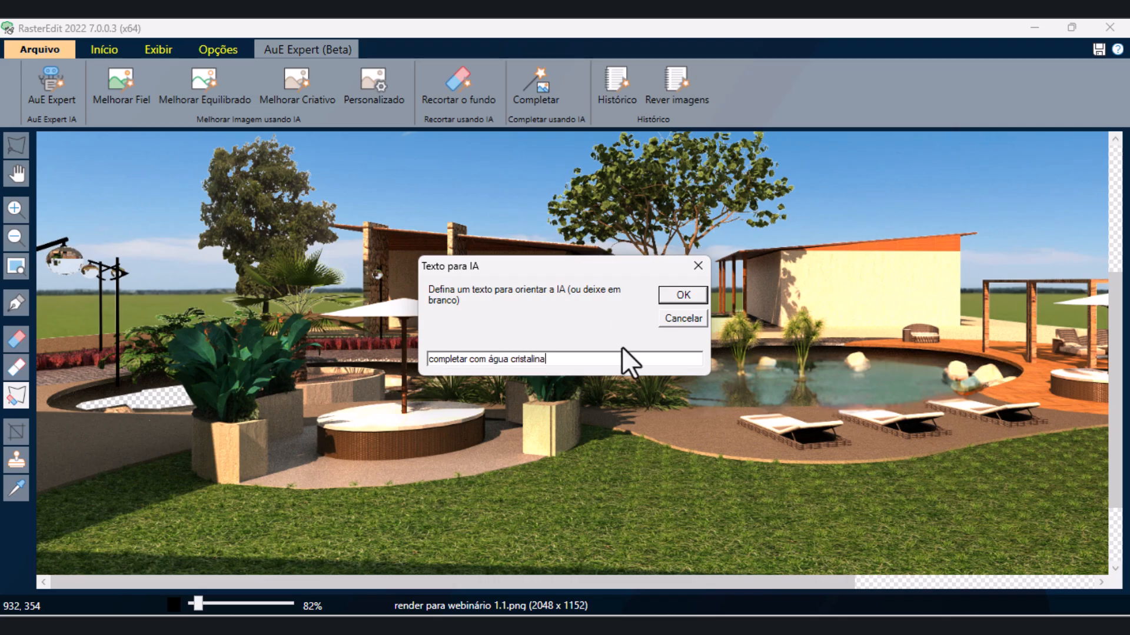
{"action": "type", "text": " em movimento"}
{"action": "key", "text": "Return"}
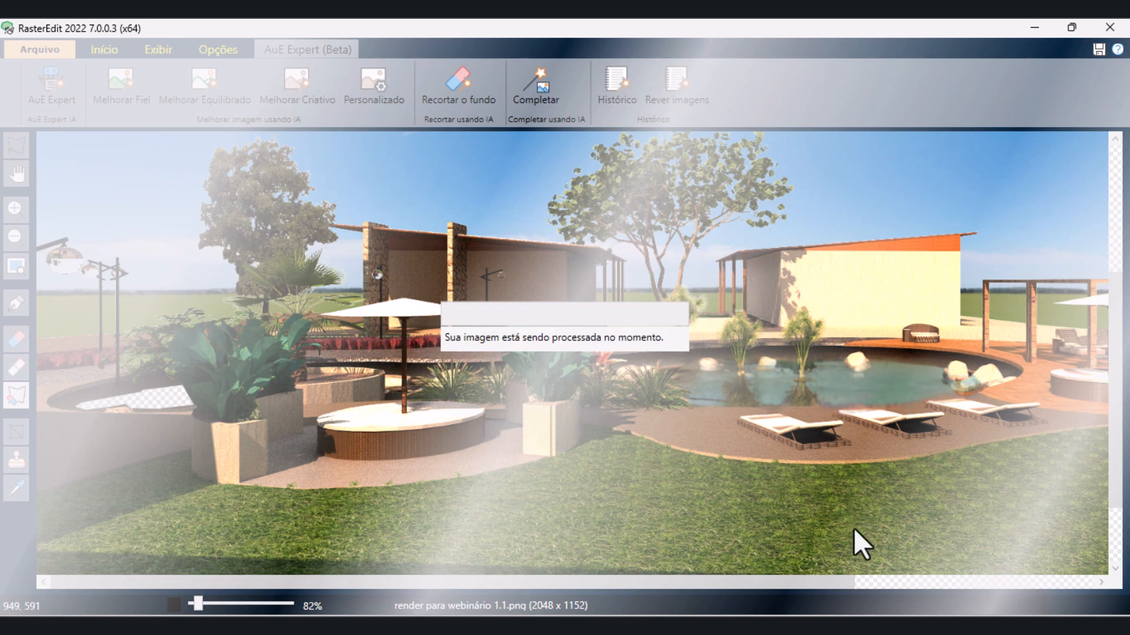
{"action": "left_click", "coordinate": [853, 528]}
- Compare the generated small-pond completions at full window size and choose the second image
{"action": "left_click", "coordinate": [698, 377]}
{"action": "left_click", "coordinate": [740, 169]}
{"action": "scroll", "coordinate": [712, 203], "scroll_direction": "down", "scroll_amount": 1}
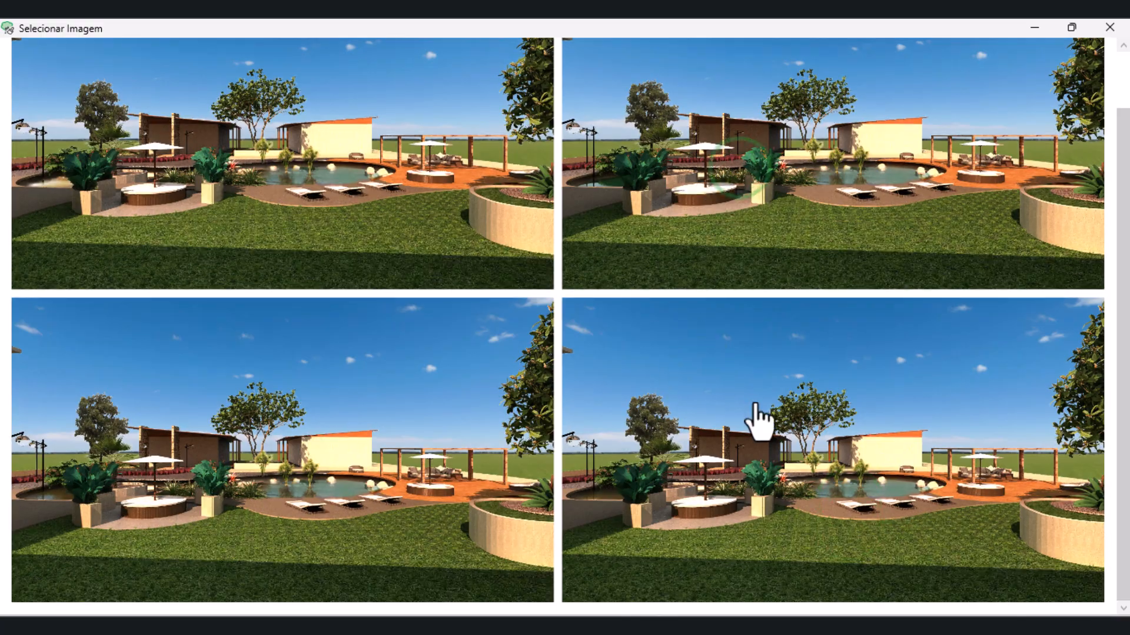
{"action": "scroll", "coordinate": [765, 435], "scroll_direction": "up", "scroll_amount": 1}
{"action": "left_click", "coordinate": [683, 260]}
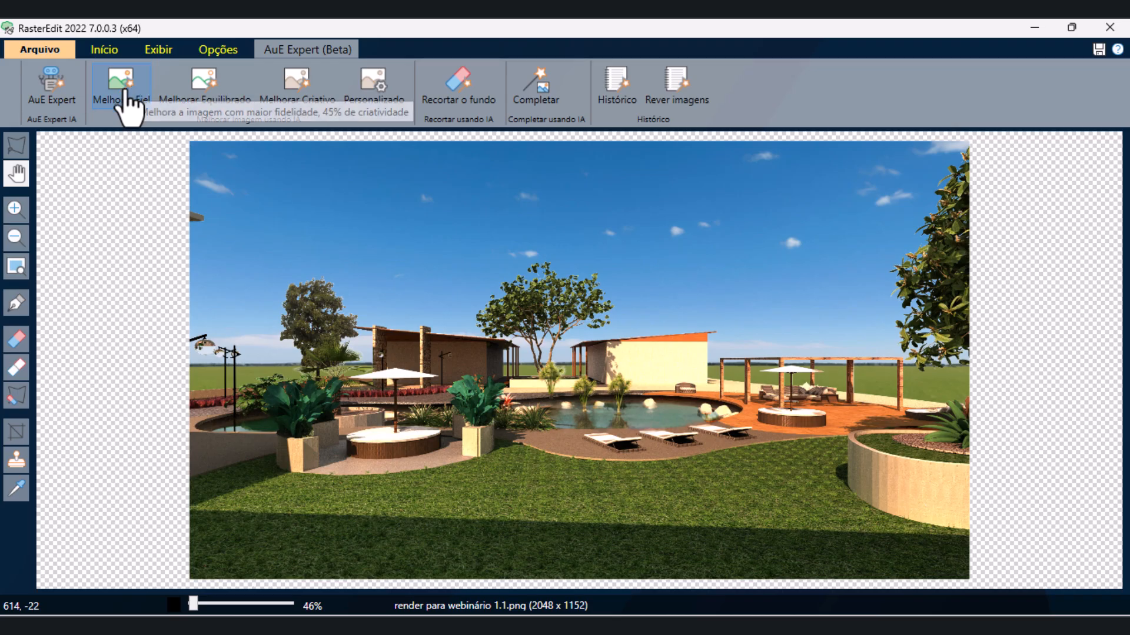
- Enhance the completed render with the Personalizado AI option at 35% creativity without guidance text, and choose one of the generated images
{"action": "left_click", "coordinate": [401, 99]}
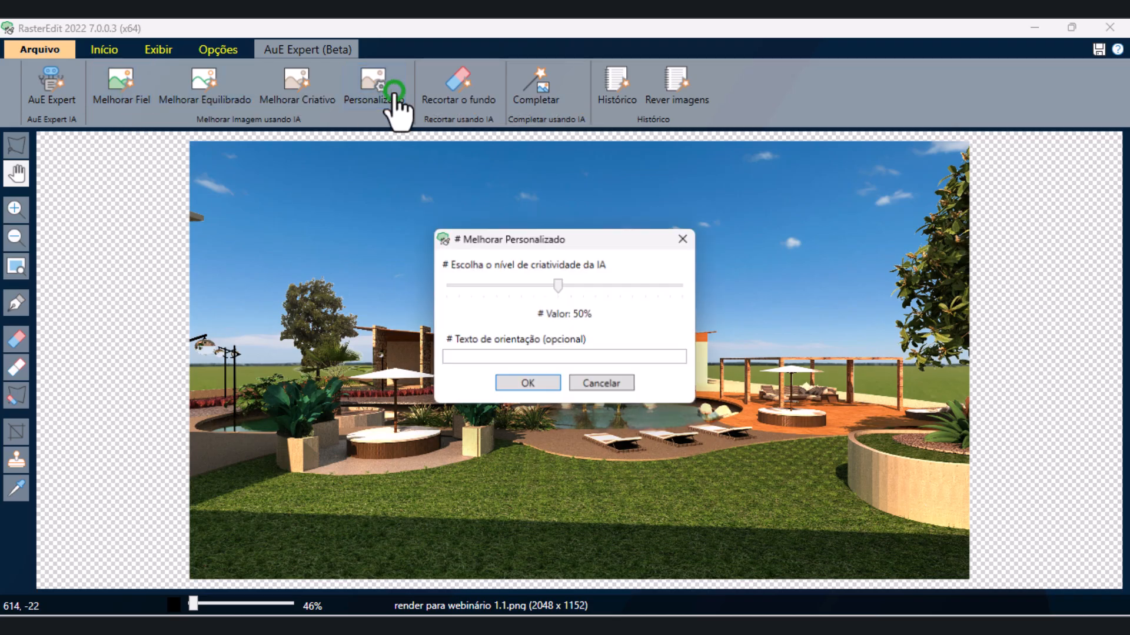
{"action": "left_click_drag", "start_coordinate": [559, 287], "coordinate": [521, 288]}
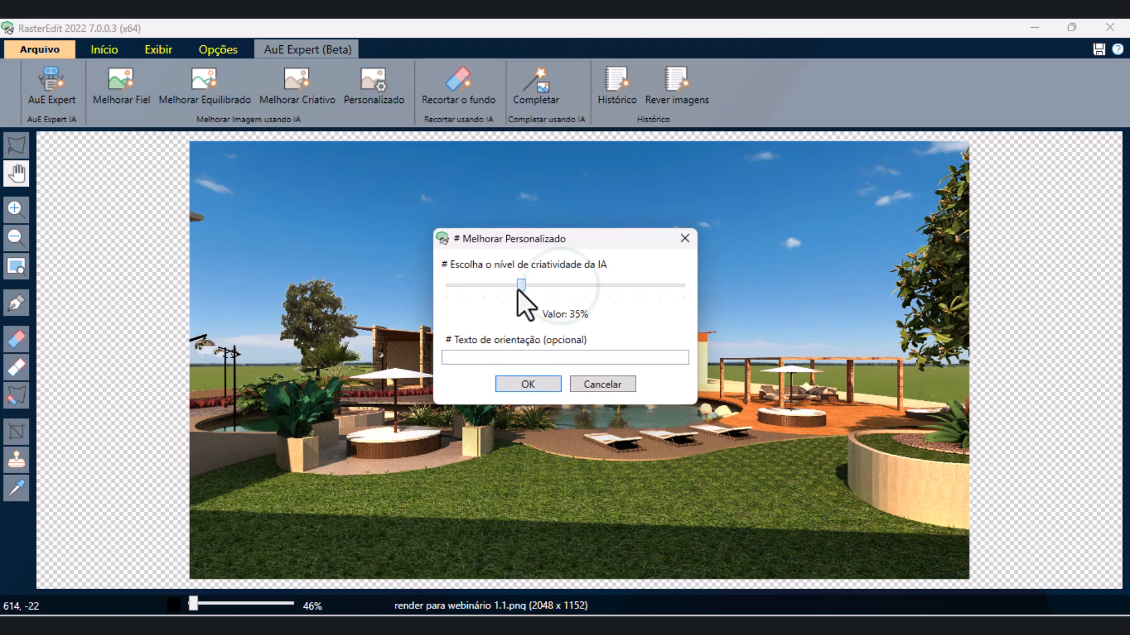
{"action": "left_click", "coordinate": [533, 385]}
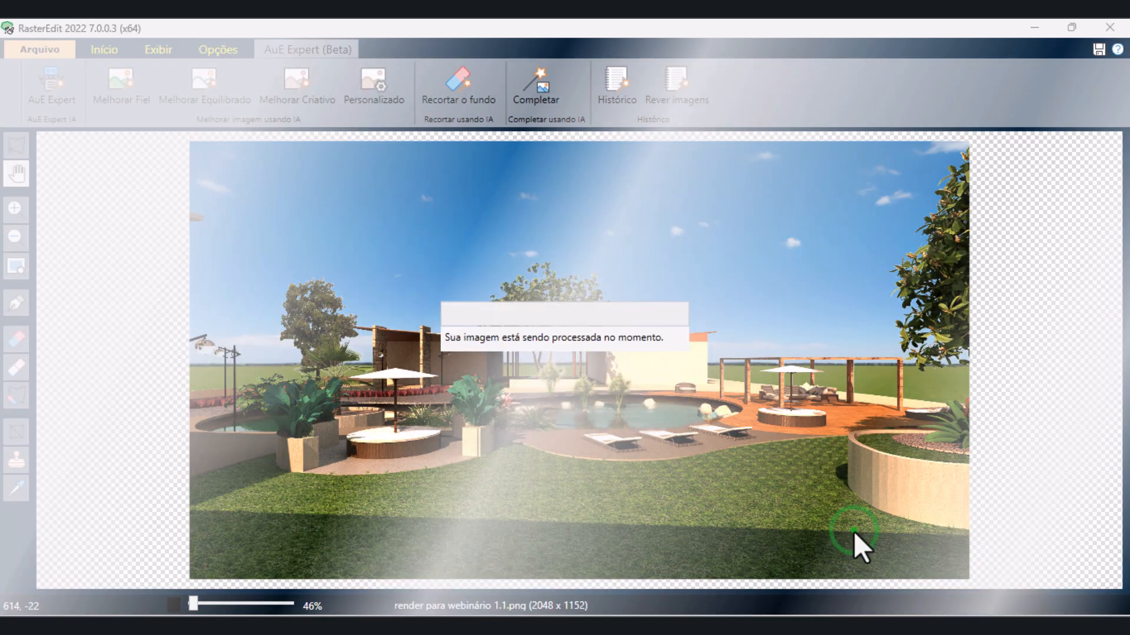
{"action": "left_click", "coordinate": [853, 531]}
{"action": "left_click", "coordinate": [685, 379]}
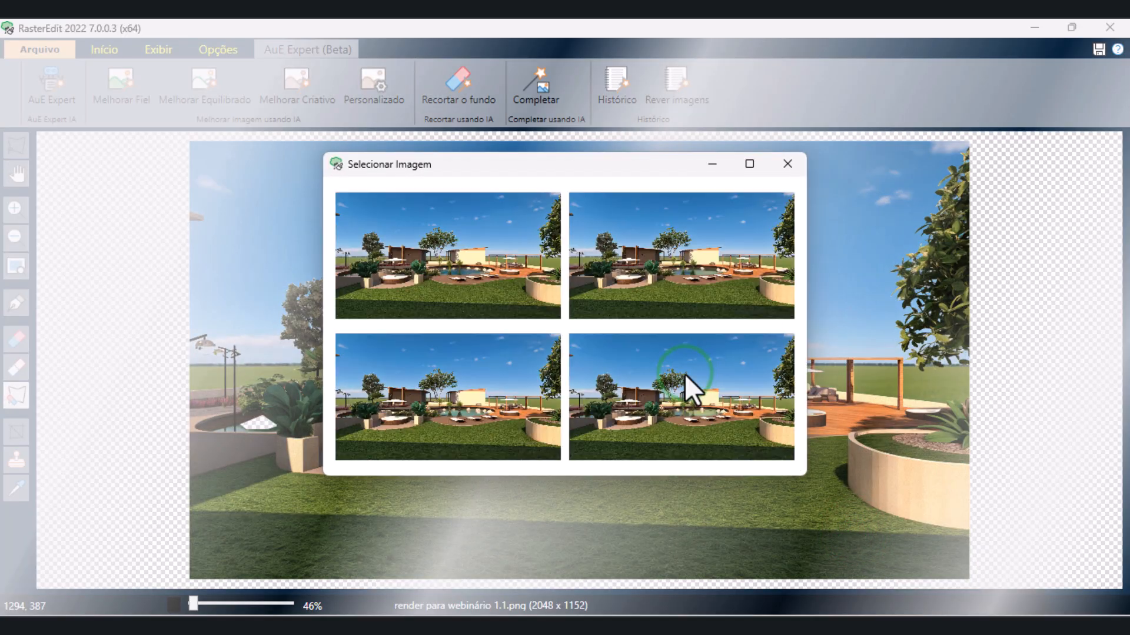
{"action": "left_click", "coordinate": [749, 165]}
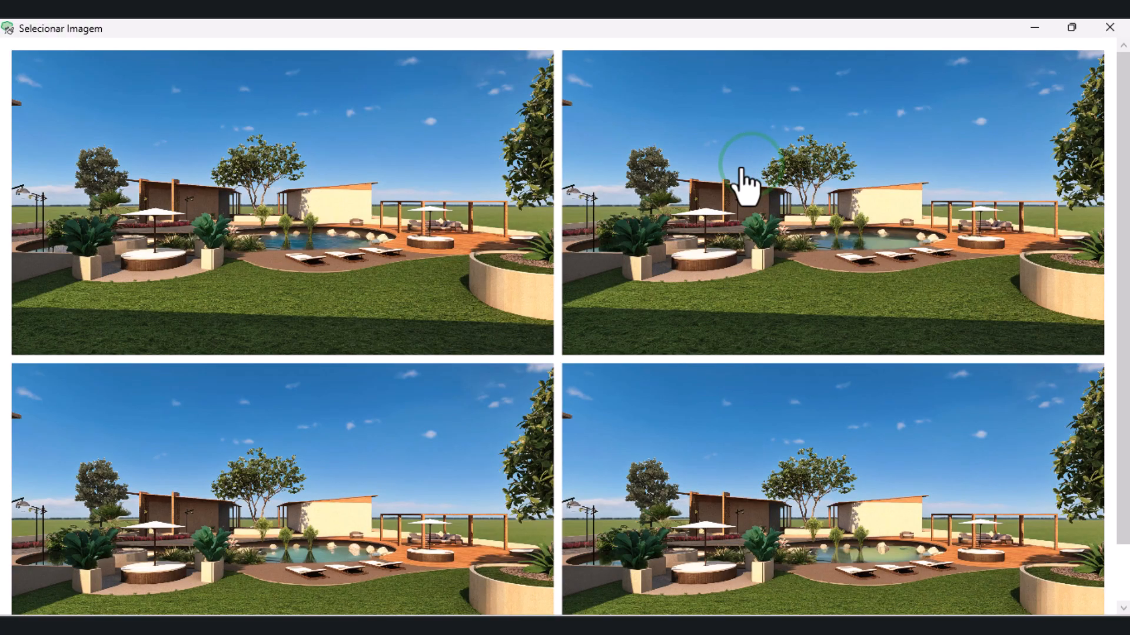
{"action": "left_click", "coordinate": [926, 542]}
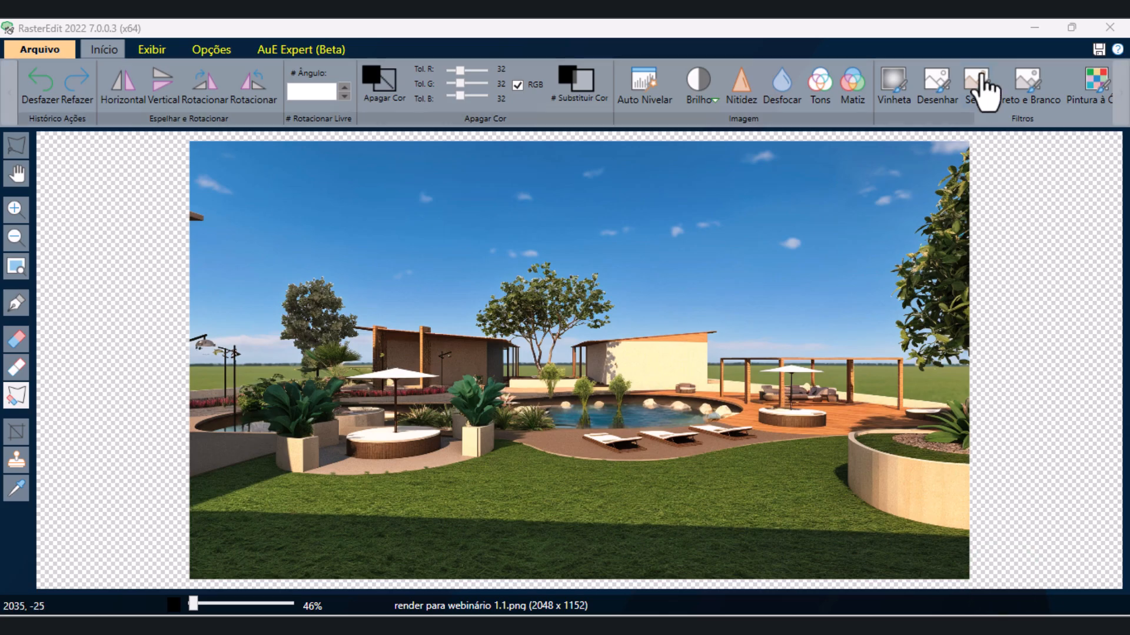
- Save the enhanced render with the completed ponds as a separate image file
{"action": "left_click", "coordinate": [52, 42]}
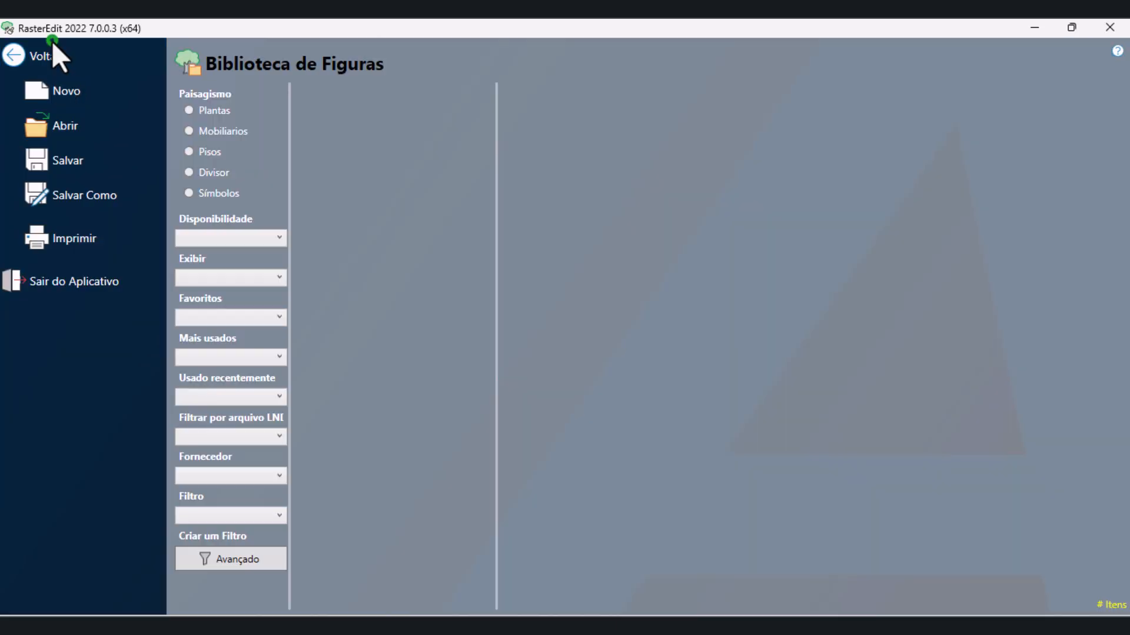
{"action": "left_click", "coordinate": [100, 192]}
{"action": "scroll", "coordinate": [345, 253], "scroll_direction": "down", "scroll_amount": 3}
{"action": "scroll", "coordinate": [330, 248], "scroll_direction": "up", "scroll_amount": 2}
{"action": "left_click", "coordinate": [215, 194]}
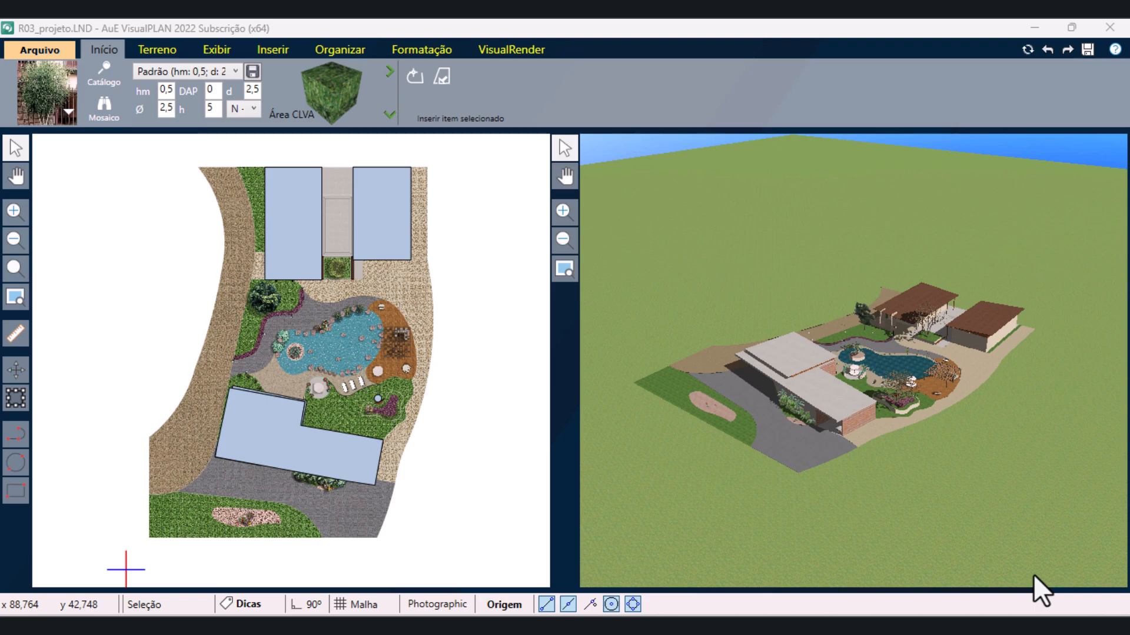
- Switch to VisualPLAN, display the project's paper layout and set the page height to 420
{"action": "left_click", "coordinate": [216, 50]}
{"action": "left_click", "coordinate": [207, 86]}
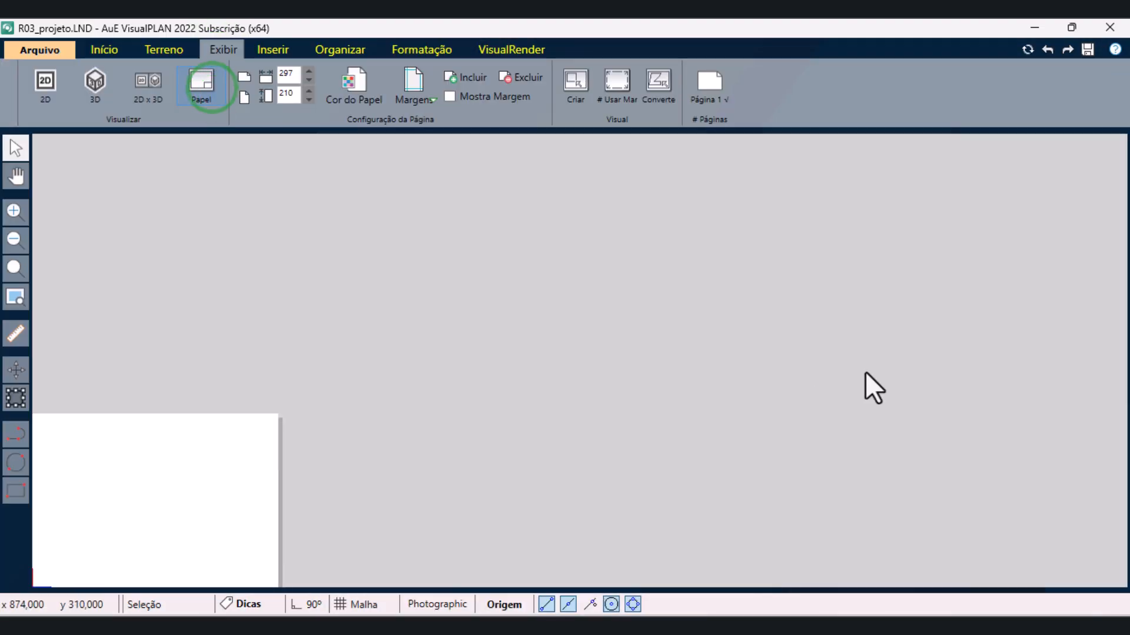
{"action": "left_click", "coordinate": [16, 298]}
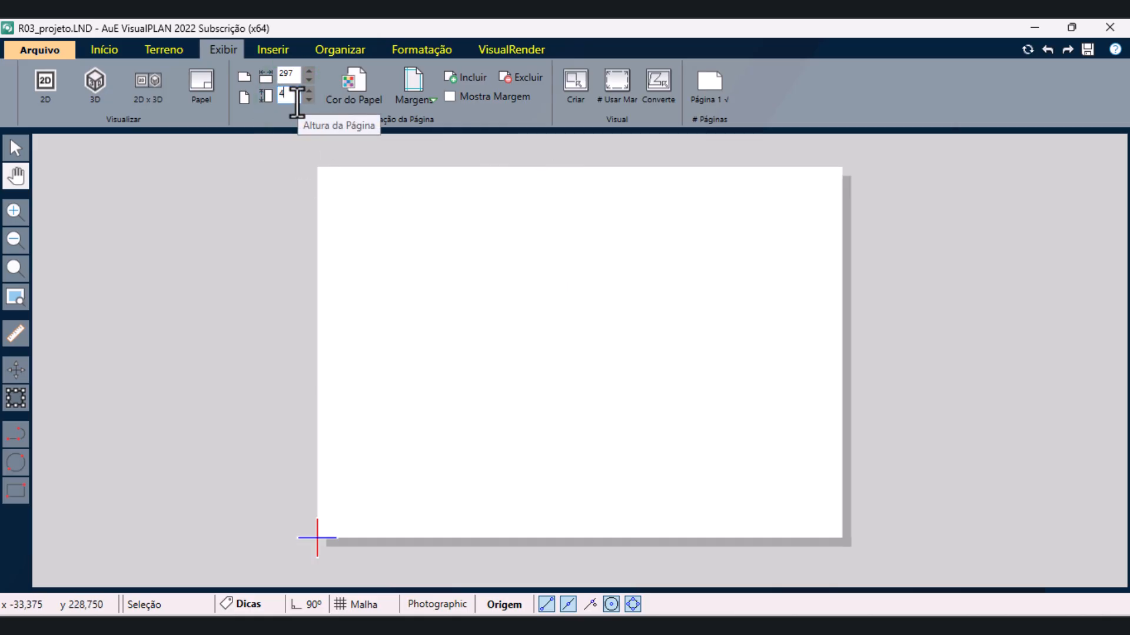
{"action": "key", "text": "Return"}
{"action": "left_click", "coordinate": [16, 299]}
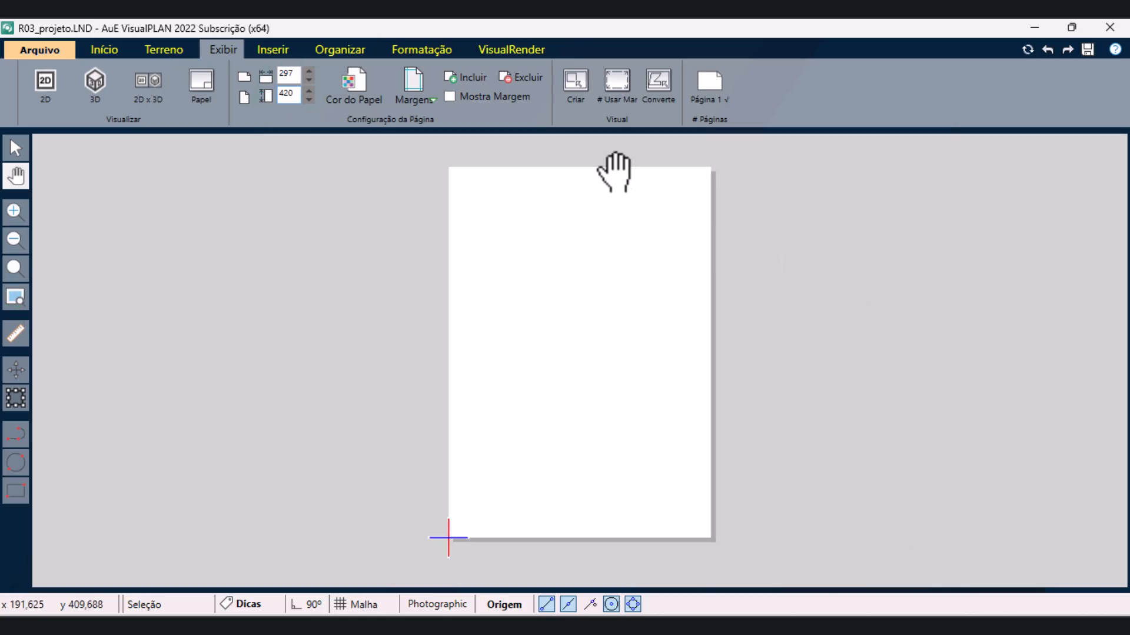
{"action": "scroll", "coordinate": [620, 168], "scroll_direction": "up", "scroll_amount": 4}
{"action": "scroll", "coordinate": [566, 205], "scroll_direction": "down", "scroll_amount": 1}
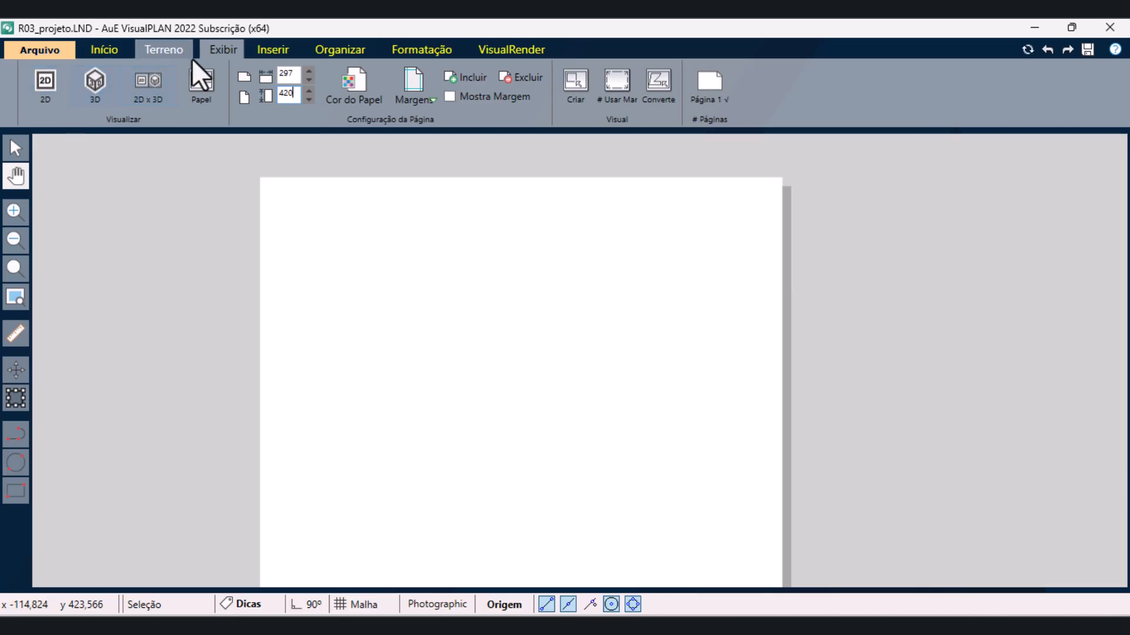
- Insert the image render para webinário 4.png on the paper and move it to the top of the page
{"action": "left_click", "coordinate": [111, 49]}
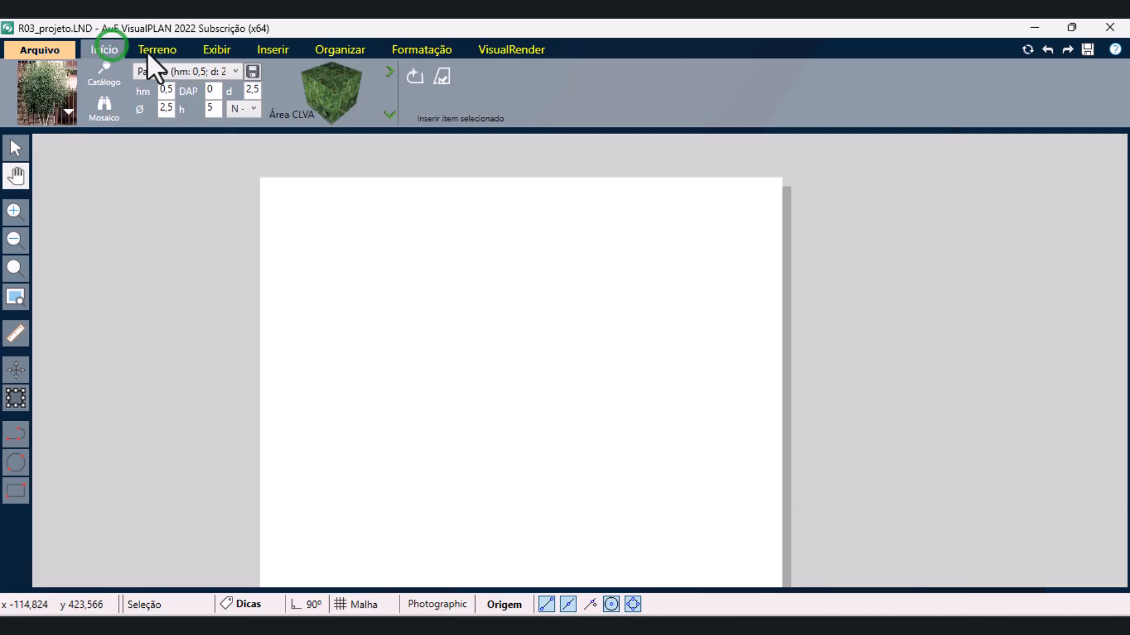
{"action": "left_click", "coordinate": [274, 49]}
{"action": "left_click", "coordinate": [59, 101]}
{"action": "left_click", "coordinate": [71, 226]}
{"action": "left_click", "coordinate": [494, 276]}
{"action": "left_click", "coordinate": [432, 405]}
{"action": "scroll", "coordinate": [487, 366], "scroll_direction": "down", "scroll_amount": 5}
{"action": "left_click_drag", "start_coordinate": [487, 380], "coordinate": [482, 217]}
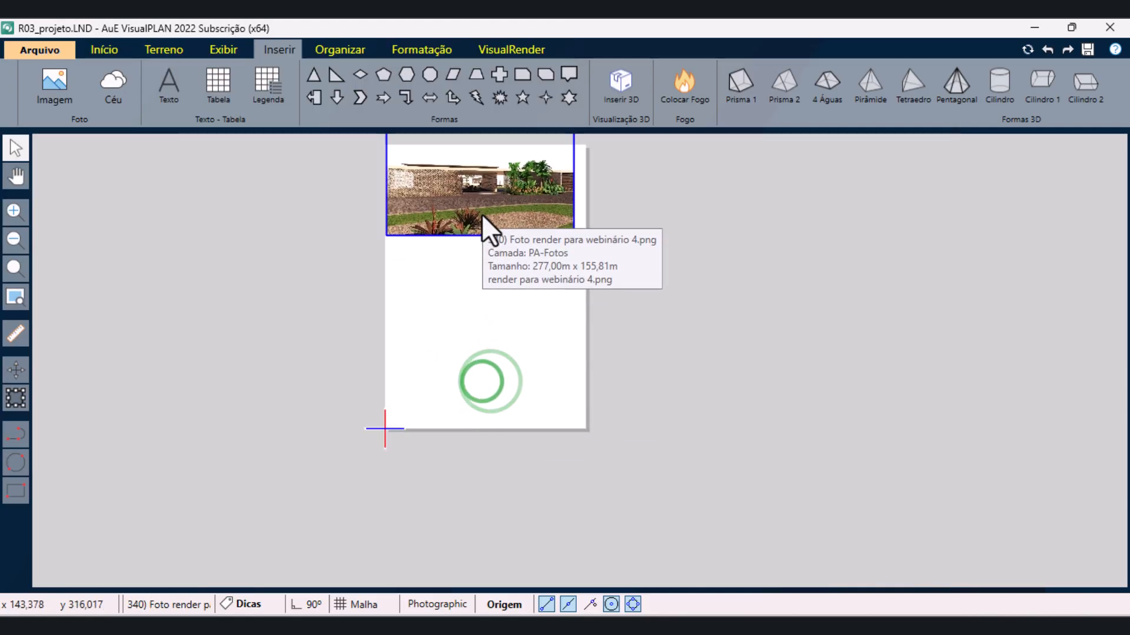
- Enlarge the inserted render to span the page width, about 296 m by 169 m
{"action": "scroll", "coordinate": [498, 165], "scroll_direction": "up", "scroll_amount": 4}
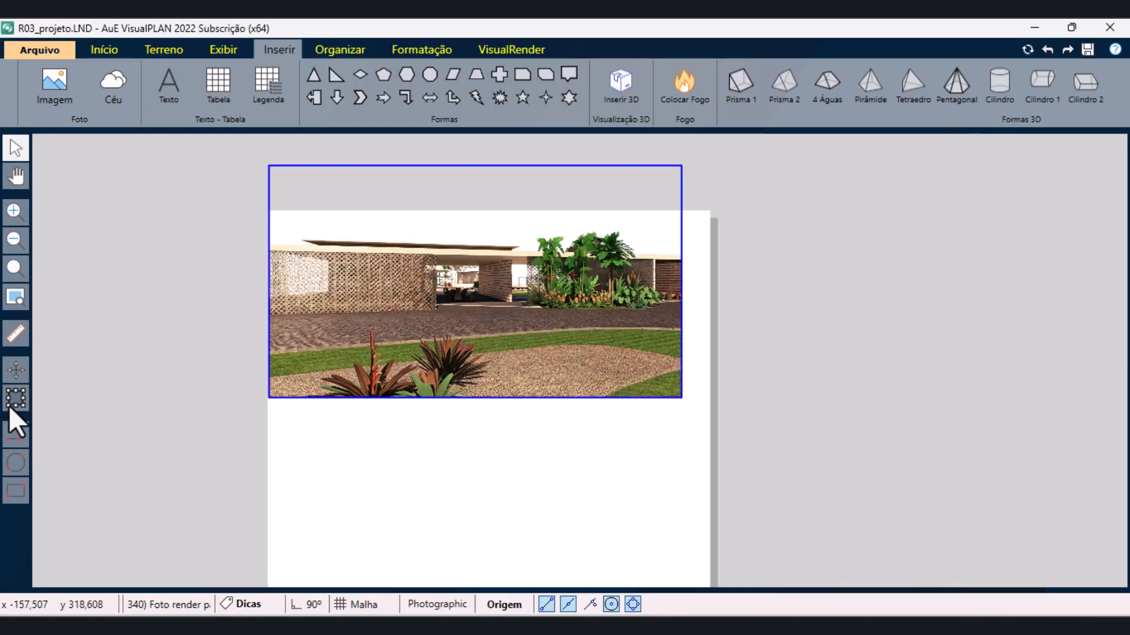
{"action": "left_click_drag", "start_coordinate": [681, 398], "coordinate": [709, 417]}
{"action": "left_click", "coordinate": [18, 147]}
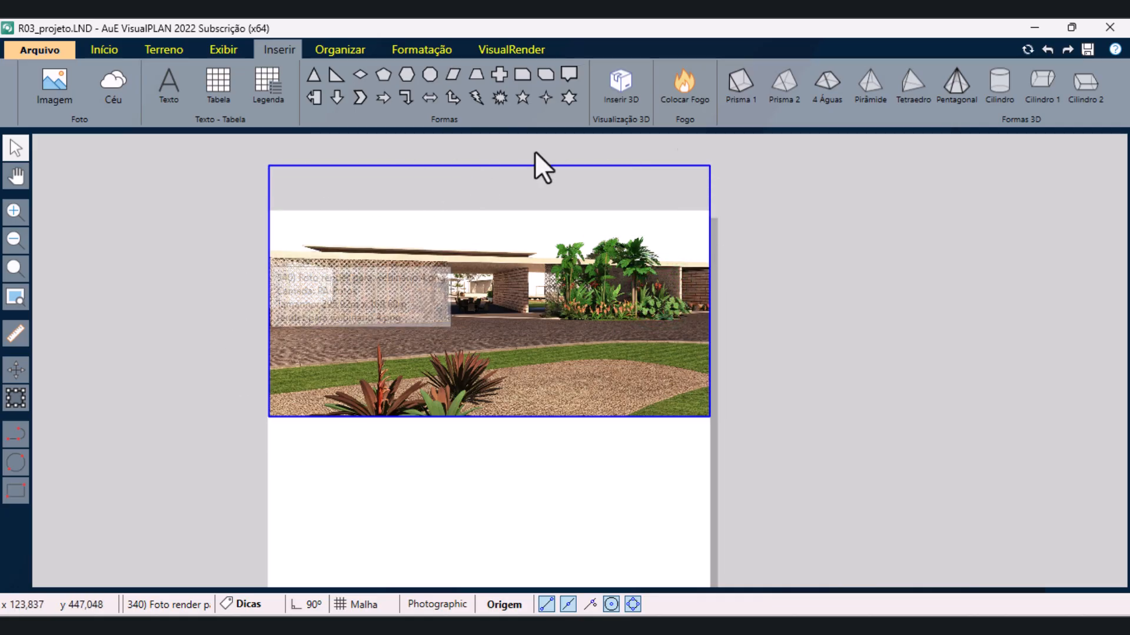
{"action": "scroll", "coordinate": [640, 292], "scroll_direction": "down", "scroll_amount": 1}
{"action": "scroll", "coordinate": [721, 203], "scroll_direction": "up", "scroll_amount": 1}
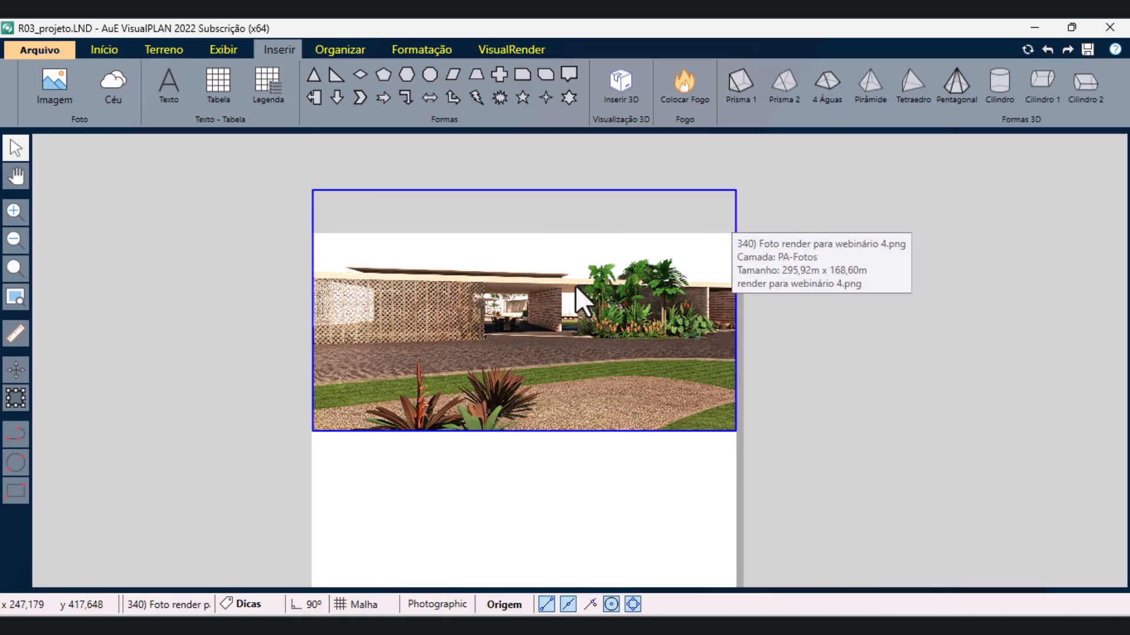
{"action": "scroll", "coordinate": [555, 343], "scroll_direction": "down", "scroll_amount": 1}
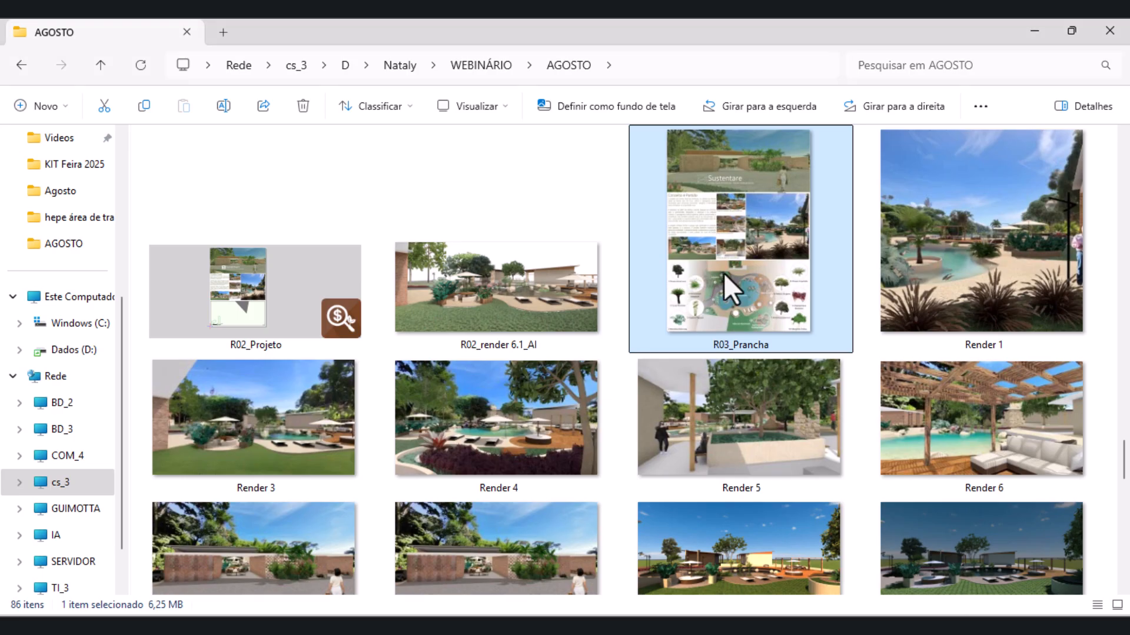
- In the AGOSTO folder, crop the upper strip off render para webinário 4.png to 2048 x 828 in Photos and save it under the same name
{"action": "scroll", "coordinate": [929, 350], "scroll_direction": "down", "scroll_amount": 5}
{"action": "scroll", "coordinate": [930, 350], "scroll_direction": "up", "scroll_amount": 3}
{"action": "scroll", "coordinate": [929, 350], "scroll_direction": "down", "scroll_amount": 3}
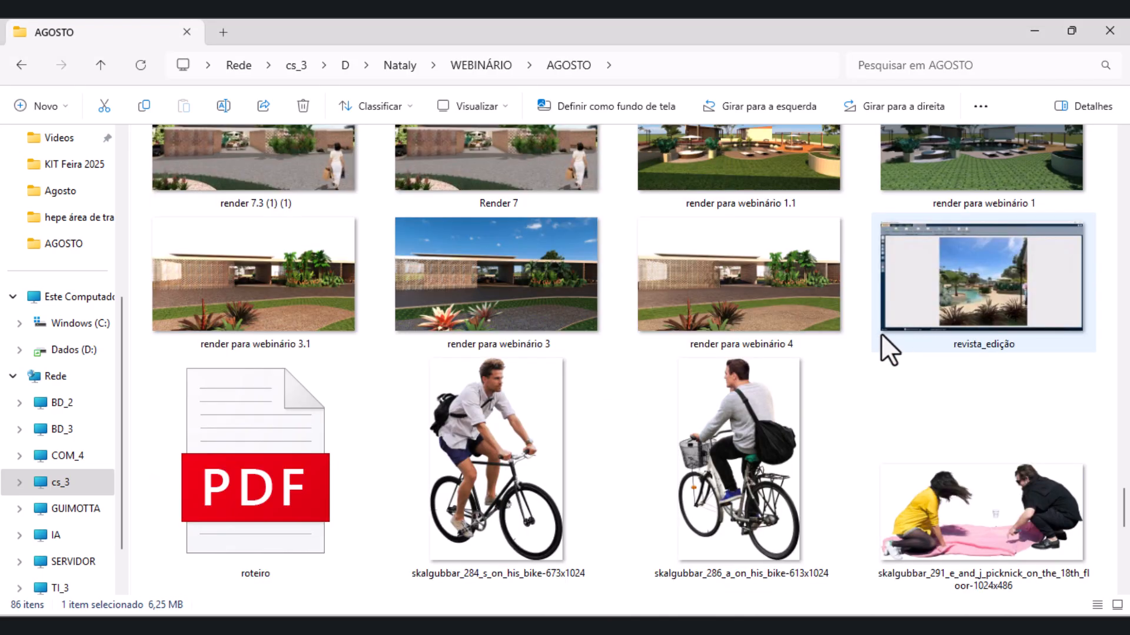
{"action": "double_click", "coordinate": [750, 314]}
{"action": "left_click", "coordinate": [113, 83]}
{"action": "left_click_drag", "start_coordinate": [528, 247], "coordinate": [529, 203]}
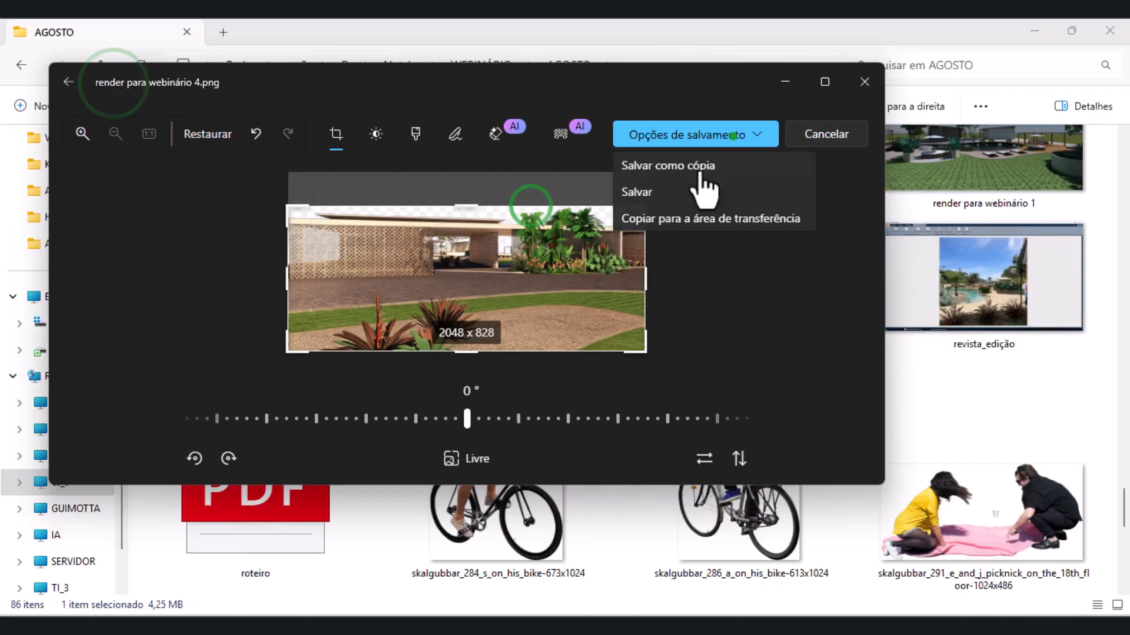
{"action": "left_click", "coordinate": [736, 141]}
{"action": "left_click", "coordinate": [714, 182]}
{"action": "left_click", "coordinate": [863, 81]}
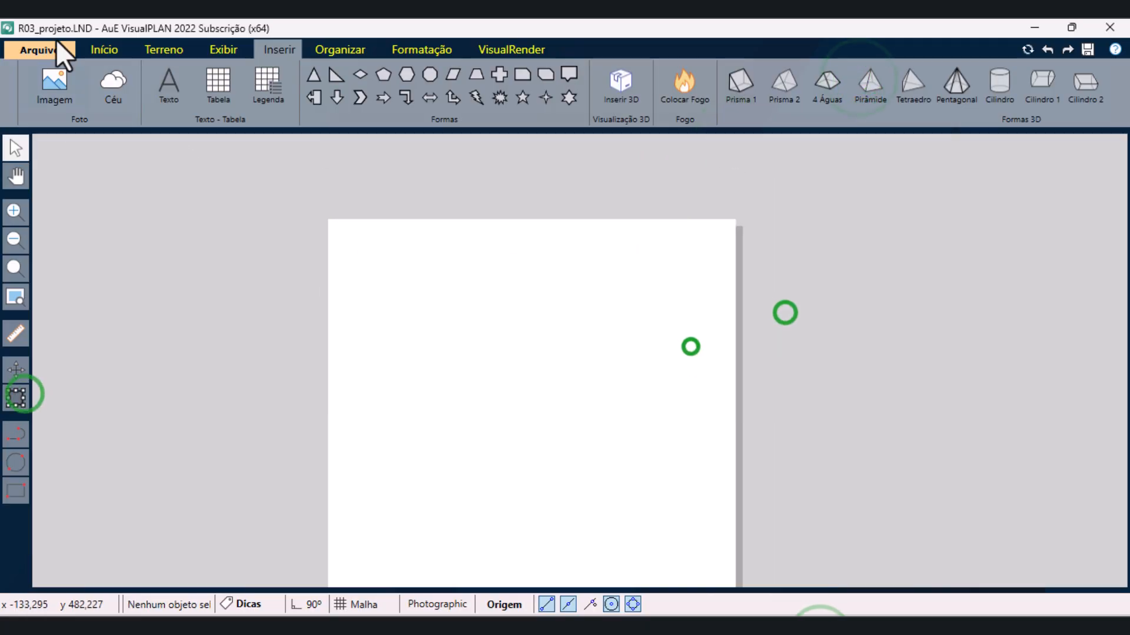
- Insert the cropped render para webinário 4.png on the VisualPLAN paper and move it to the top of the page
{"action": "left_click", "coordinate": [54, 83]}
{"action": "left_click", "coordinate": [76, 223]}
{"action": "left_click", "coordinate": [434, 88]}
{"action": "type", "text": "4"}
{"action": "left_click", "coordinate": [162, 247]}
{"action": "left_click", "coordinate": [433, 402]}
{"action": "scroll", "coordinate": [462, 215], "scroll_direction": "down", "scroll_amount": 4}
{"action": "left_click_drag", "start_coordinate": [453, 425], "coordinate": [457, 249]}
{"action": "scroll", "coordinate": [476, 233], "scroll_direction": "up", "scroll_amount": 5}
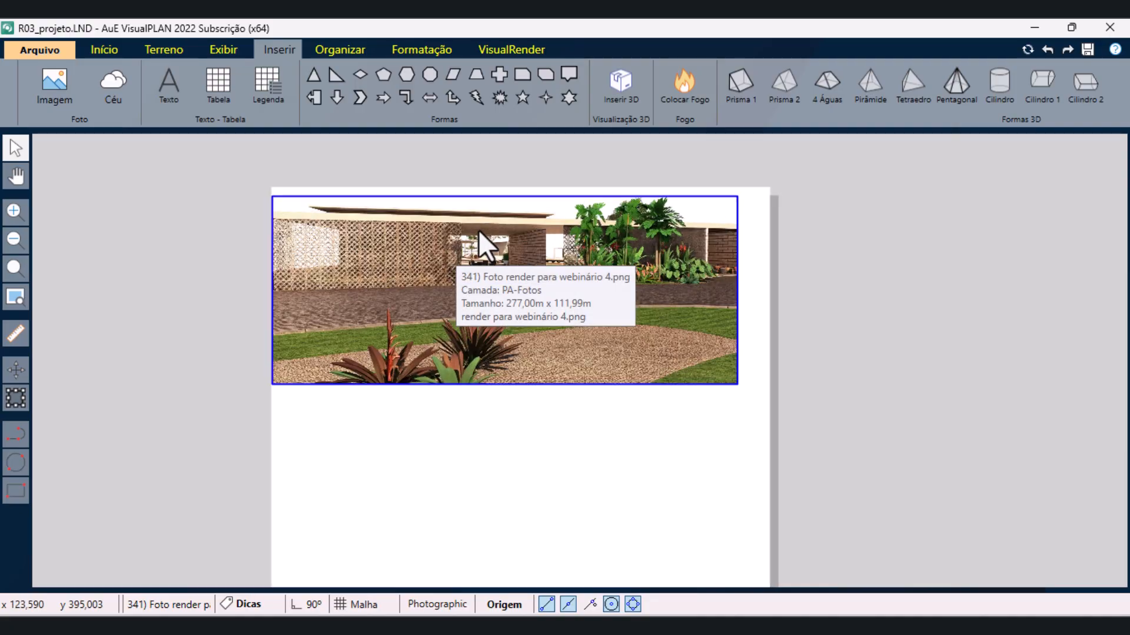
- Enlarge the cropped render to span the page width, about 297 m by 123 m, and align it with the page edges
{"action": "left_click_drag", "start_coordinate": [737, 384], "coordinate": [771, 404]}
{"action": "left_click", "coordinate": [15, 148]}
{"action": "left_click_drag", "start_coordinate": [564, 345], "coordinate": [563, 349]}
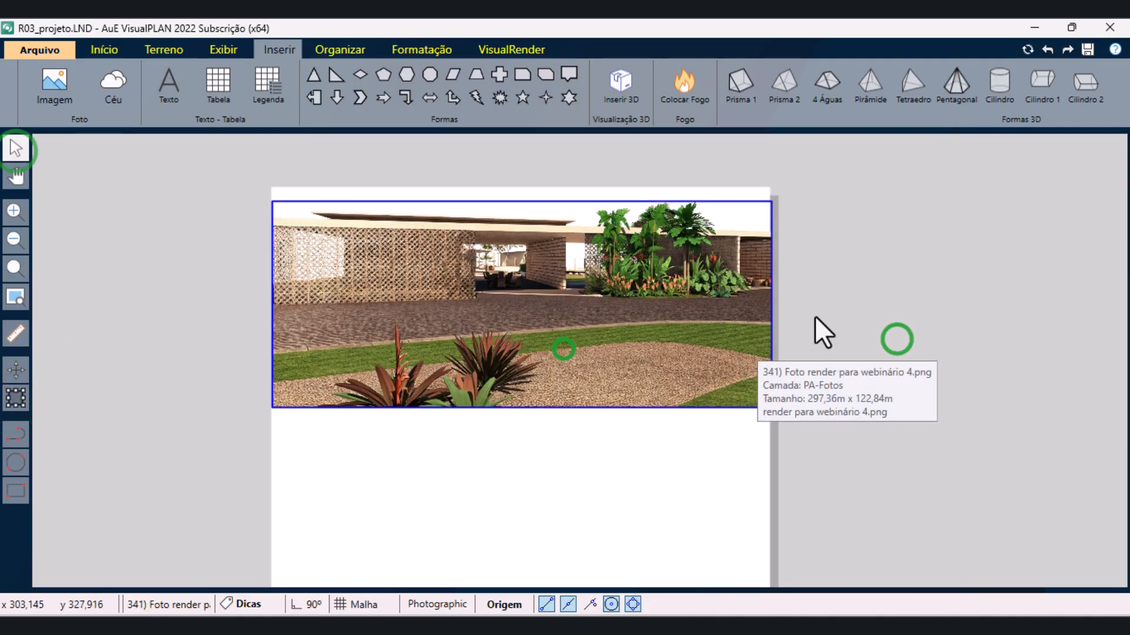
{"action": "scroll", "coordinate": [411, 272], "scroll_direction": "up", "scroll_amount": 1}
{"action": "scroll", "coordinate": [184, 421], "scroll_direction": "up", "scroll_amount": 1}
{"action": "scroll", "coordinate": [284, 458], "scroll_direction": "up", "scroll_amount": 3}
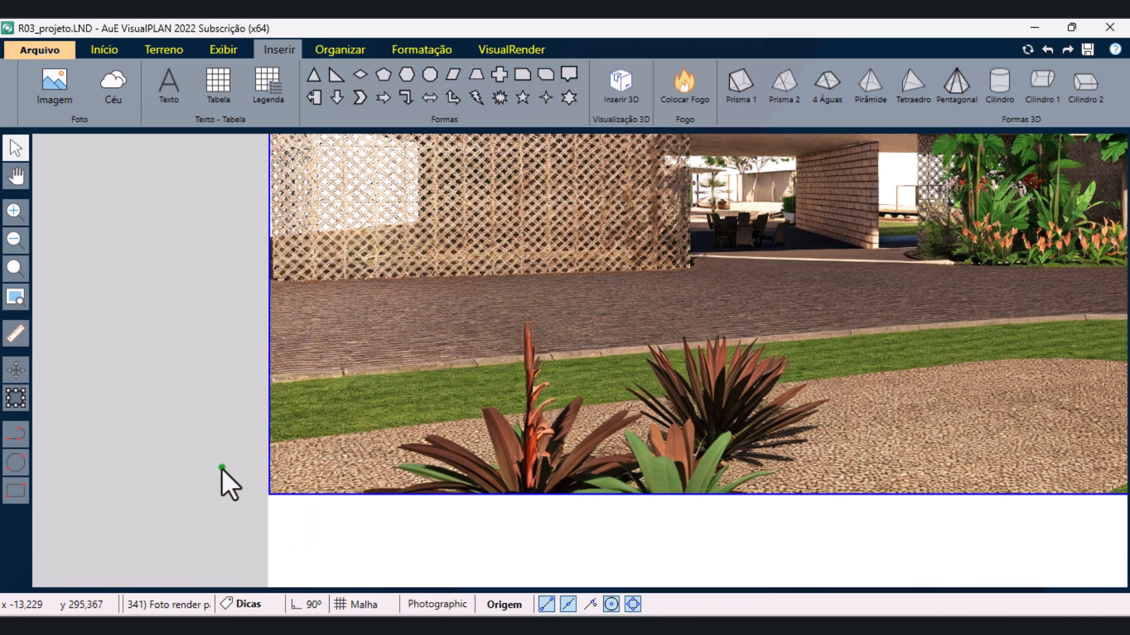
{"action": "left_click", "coordinate": [221, 469]}
{"action": "scroll", "coordinate": [171, 464], "scroll_direction": "down", "scroll_amount": 5}
{"action": "scroll", "coordinate": [236, 413], "scroll_direction": "up", "scroll_amount": 2}
{"action": "scroll", "coordinate": [544, 185], "scroll_direction": "down", "scroll_amount": 5}
{"action": "scroll", "coordinate": [509, 226], "scroll_direction": "up", "scroll_amount": 4}
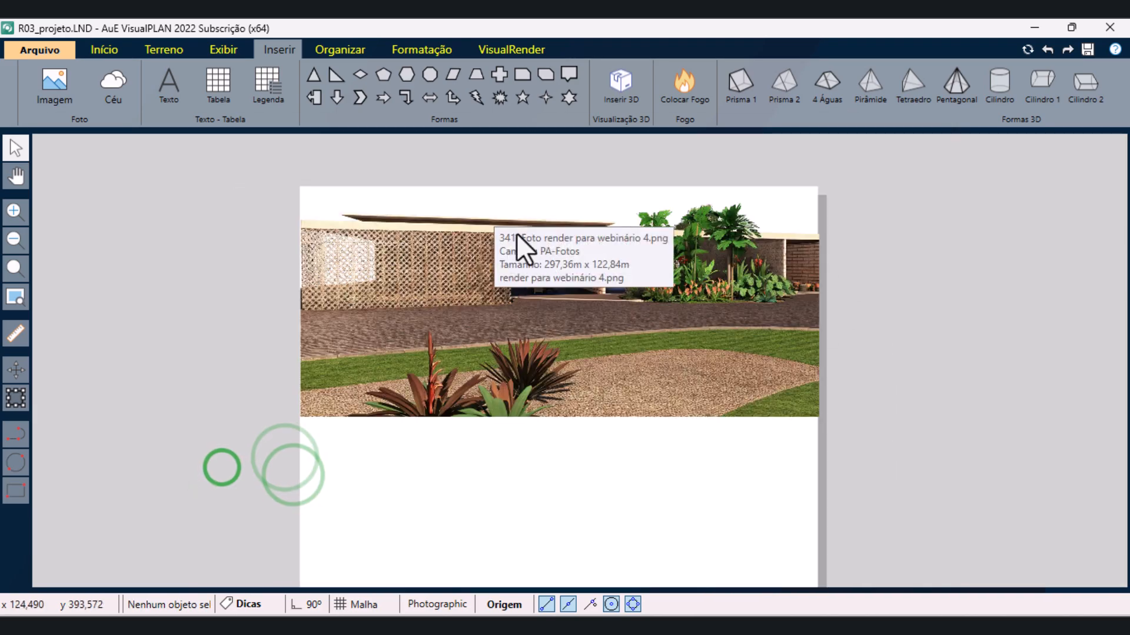
- Insert the landscape photo IMG-20241208-WA0103.jpg on the paper and move it to the top of the page over the render
{"action": "left_click", "coordinate": [43, 78]}
{"action": "left_click", "coordinate": [91, 221]}
{"action": "scroll", "coordinate": [313, 213], "scroll_direction": "down", "scroll_amount": 3}
{"action": "left_click", "coordinate": [461, 217]}
{"action": "left_click", "coordinate": [407, 401]}
{"action": "left_click", "coordinate": [502, 449]}
{"action": "left_click_drag", "start_coordinate": [449, 454], "coordinate": [445, 271]}
{"action": "scroll", "coordinate": [575, 314], "scroll_direction": "up", "scroll_amount": 2}
- Resize the landscape photo to the page width and flatten it to about 296 m by 132 m
{"action": "left_click", "coordinate": [18, 400]}
{"action": "left_click_drag", "start_coordinate": [651, 412], "coordinate": [675, 432]}
{"action": "left_click_drag", "start_coordinate": [482, 434], "coordinate": [486, 301]}
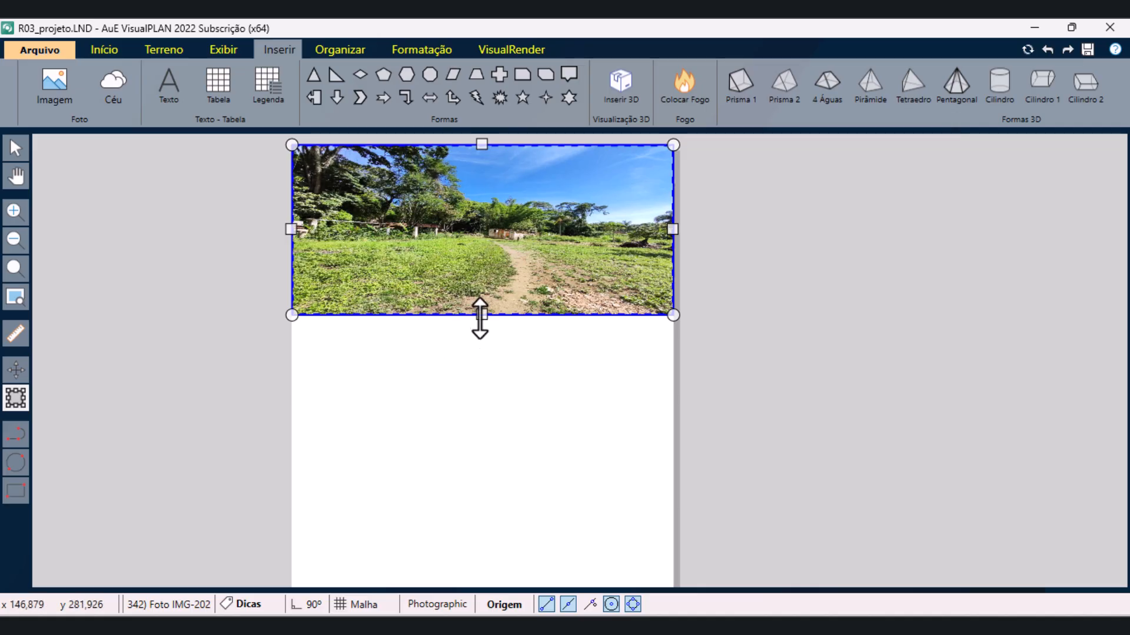
{"action": "left_click_drag", "start_coordinate": [448, 471], "coordinate": [479, 528]}
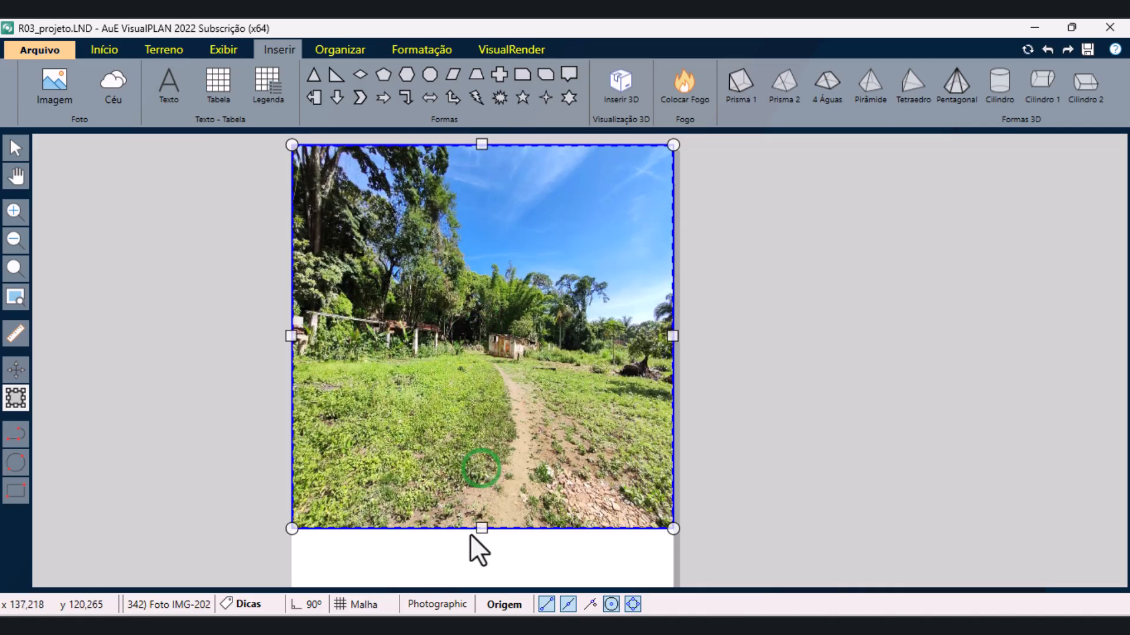
{"action": "left_click_drag", "start_coordinate": [479, 364], "coordinate": [479, 361]}
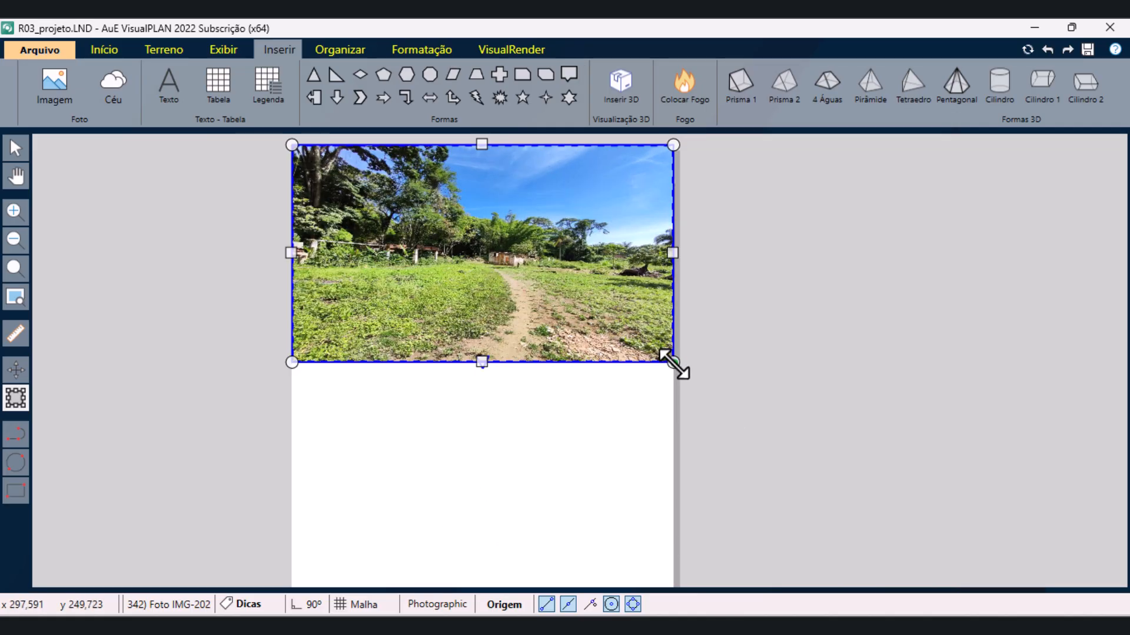
{"action": "left_click_drag", "start_coordinate": [644, 337], "coordinate": [674, 370]}
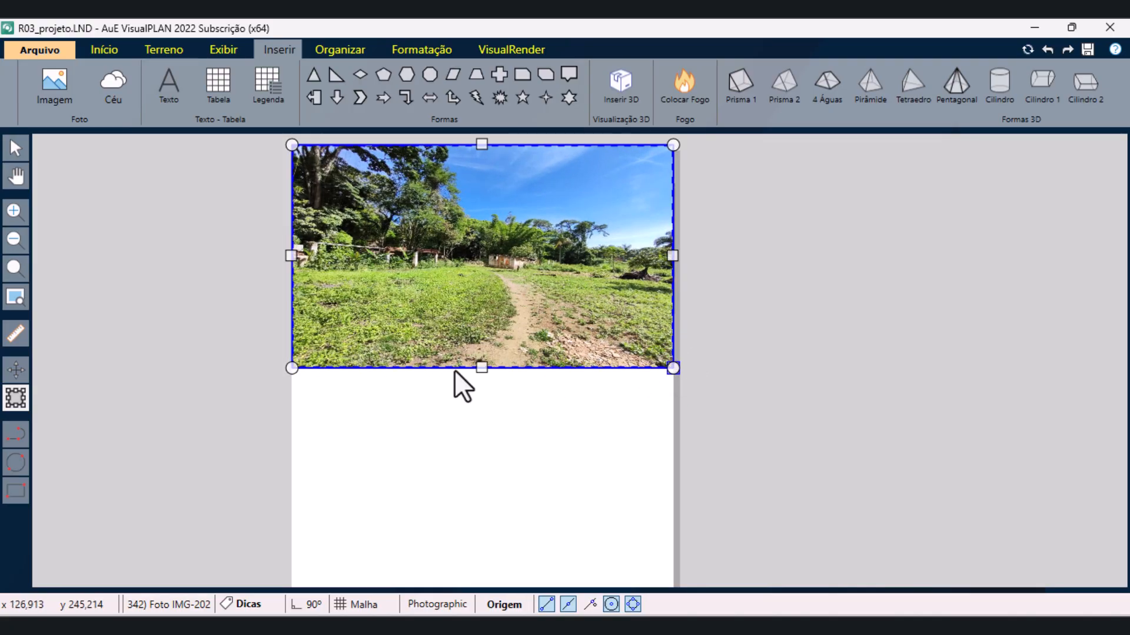
{"action": "left_click_drag", "start_coordinate": [489, 318], "coordinate": [484, 315]}
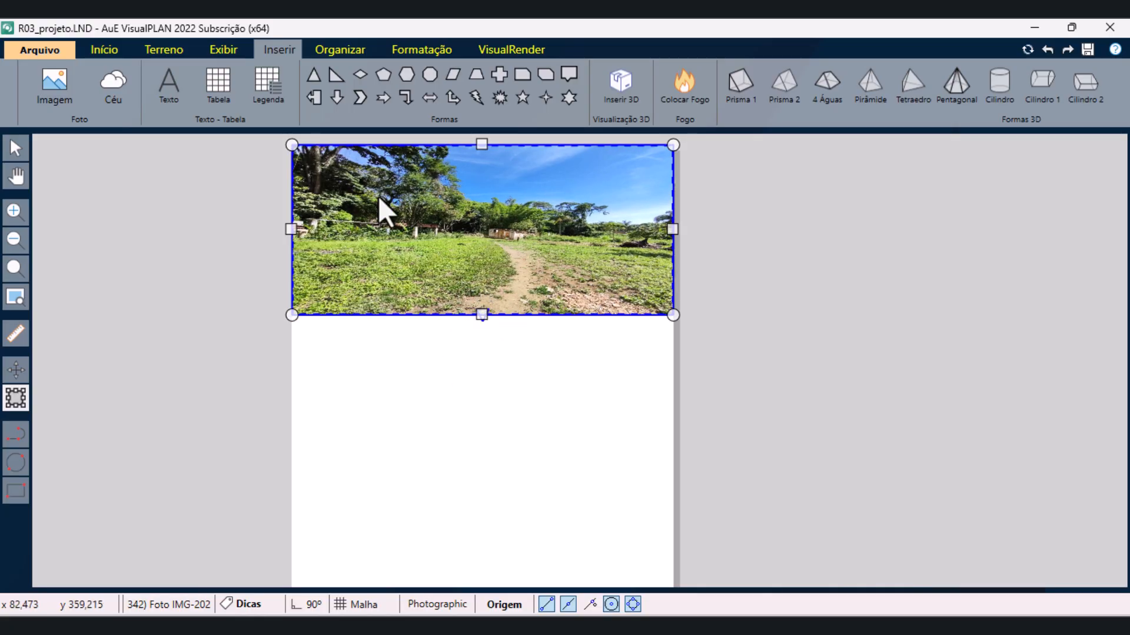
- Send the landscape photo behind all objects to serve as the background of the cropped render
{"action": "left_click", "coordinate": [440, 48]}
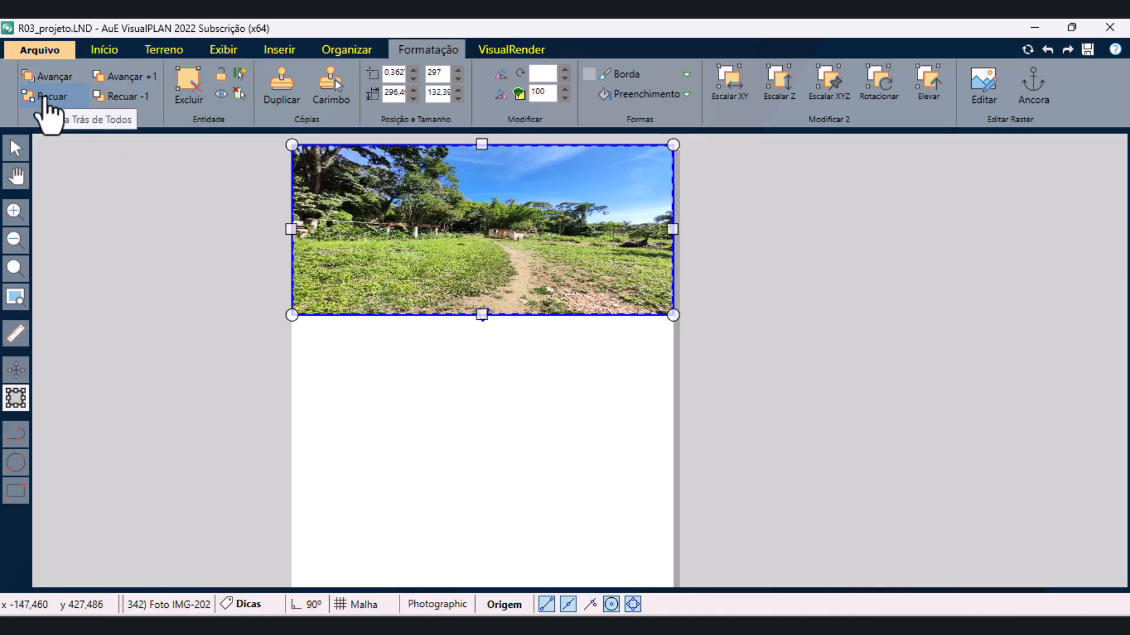
{"action": "left_click", "coordinate": [44, 96]}
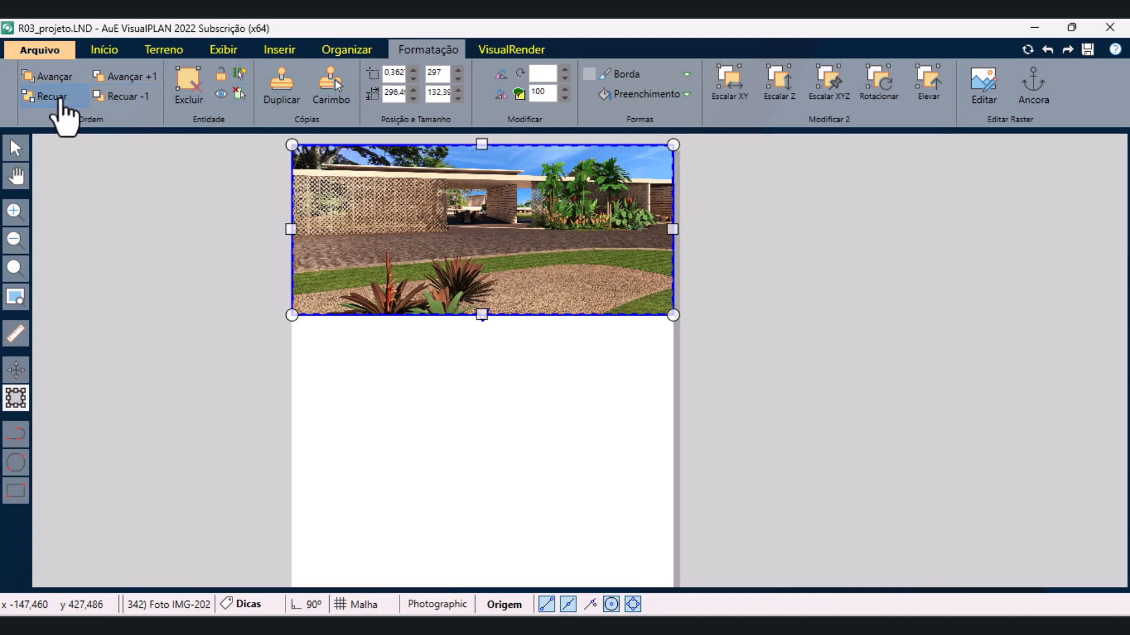
{"action": "scroll", "coordinate": [434, 144], "scroll_direction": "up", "scroll_amount": 2}
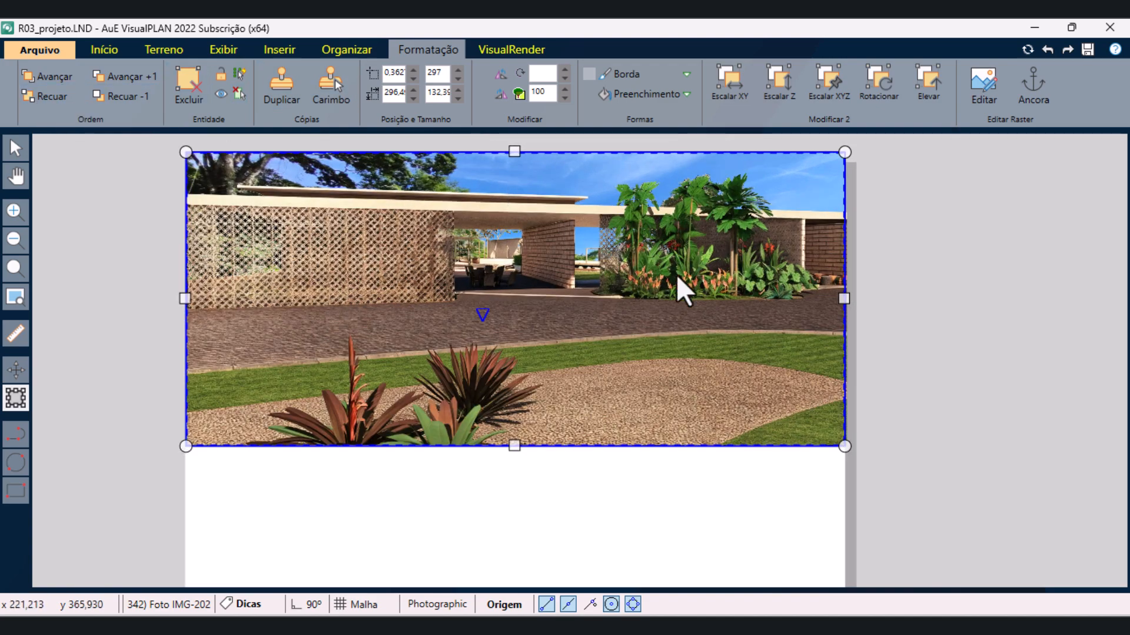
{"action": "left_click", "coordinate": [922, 375]}
{"action": "left_click", "coordinate": [351, 338]}
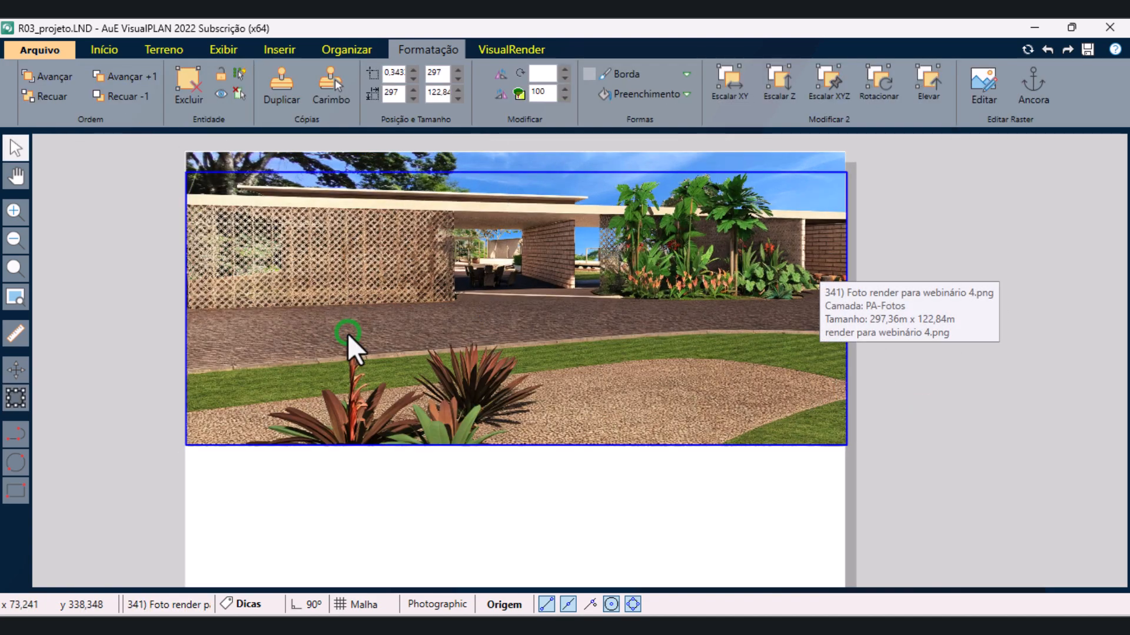
{"action": "left_click", "coordinate": [925, 386]}
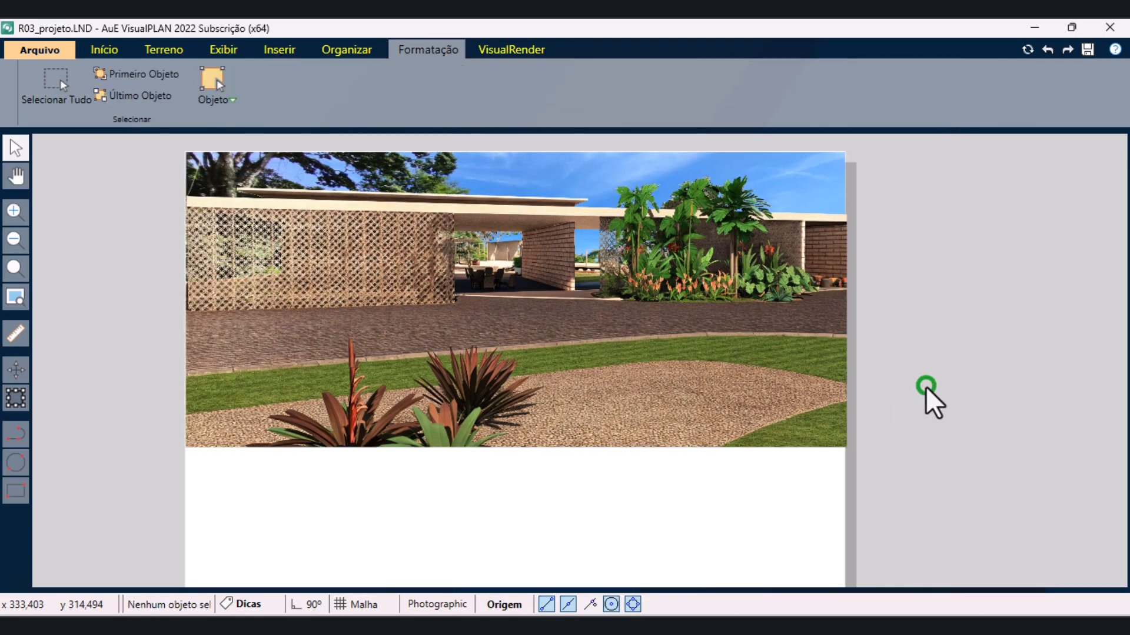
- Nudge the cropped render downward so more of the background photo's sky and trees show above it
{"action": "scroll", "coordinate": [683, 244], "scroll_direction": "down", "scroll_amount": 3}
{"action": "scroll", "coordinate": [495, 160], "scroll_direction": "down", "scroll_amount": 4}
{"action": "scroll", "coordinate": [539, 164], "scroll_direction": "up", "scroll_amount": 5}
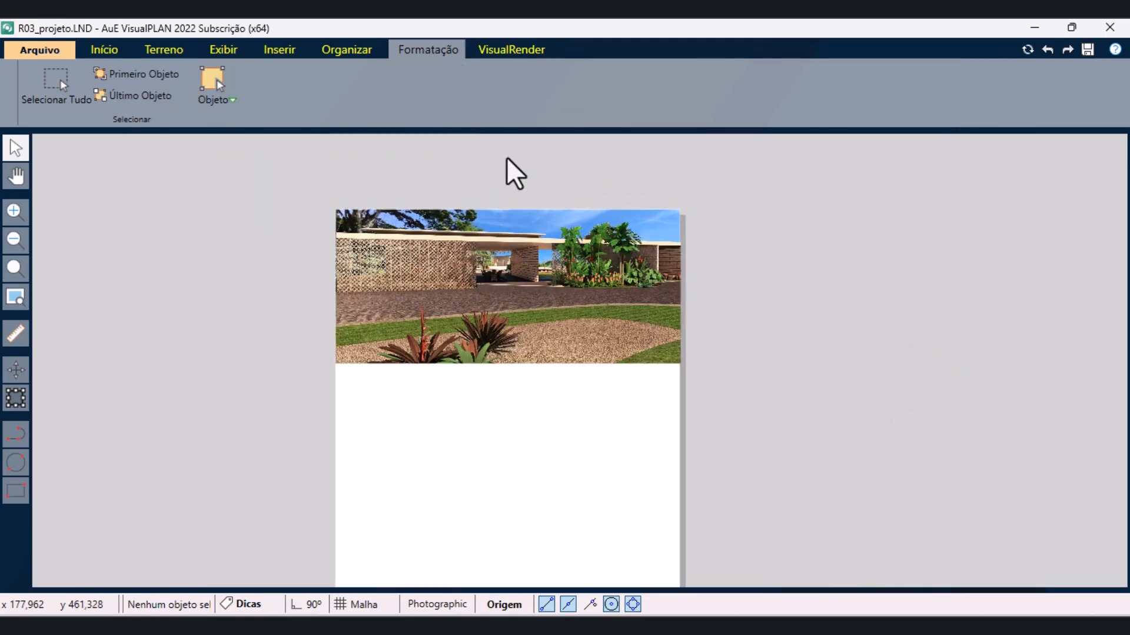
{"action": "scroll", "coordinate": [530, 310], "scroll_direction": "up", "scroll_amount": 1}
{"action": "scroll", "coordinate": [531, 310], "scroll_direction": "up", "scroll_amount": 1}
{"action": "scroll", "coordinate": [462, 302], "scroll_direction": "down", "scroll_amount": 1}
{"action": "scroll", "coordinate": [472, 296], "scroll_direction": "up", "scroll_amount": 2}
{"action": "scroll", "coordinate": [409, 421], "scroll_direction": "down", "scroll_amount": 2}
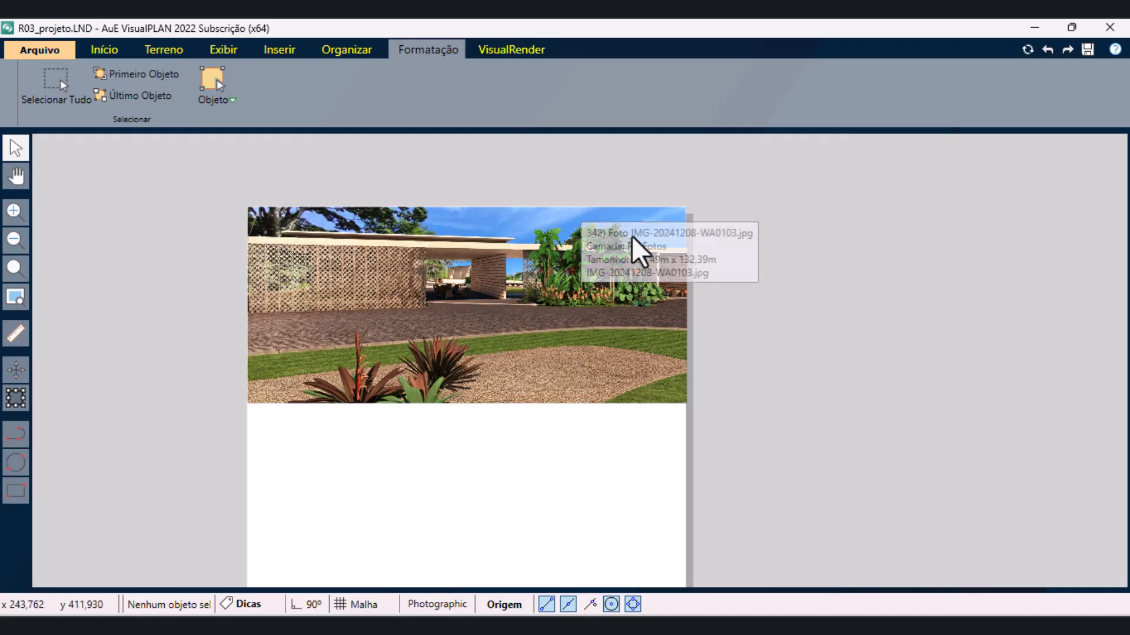
{"action": "scroll", "coordinate": [494, 341], "scroll_direction": "up", "scroll_amount": 1}
{"action": "left_click", "coordinate": [497, 319]}
{"action": "key", "text": "Down"}
{"action": "key", "text": "Down"}
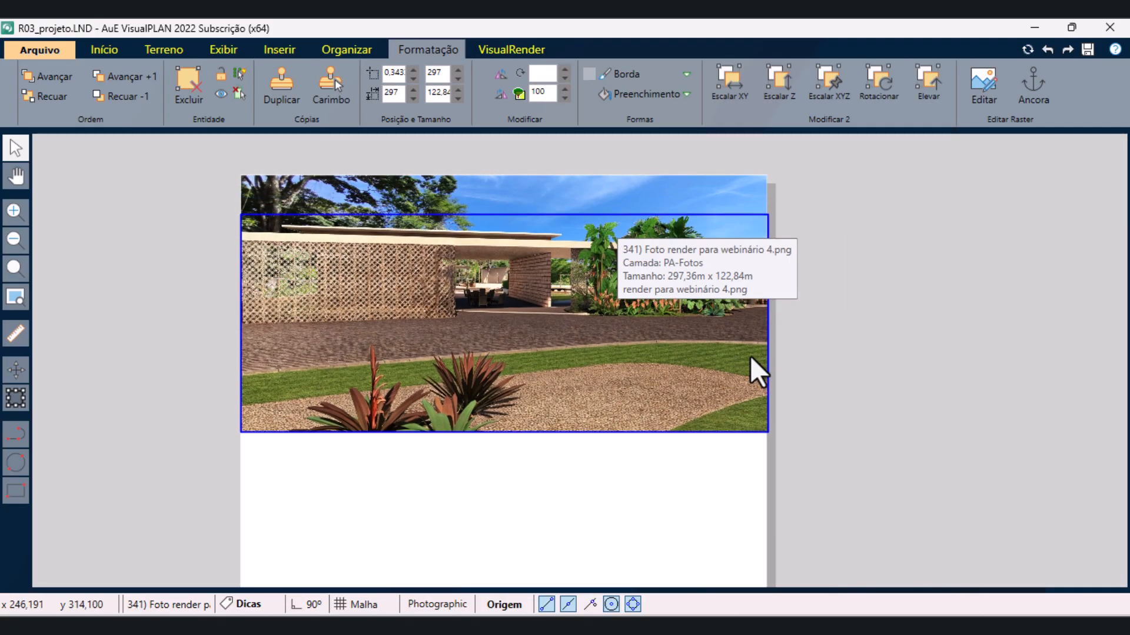
{"action": "left_click", "coordinate": [818, 325]}
- Draw a rectangle about 297 m by 149 m covering the render and background photo from the render's lower corner to the page's upper corner
{"action": "scroll", "coordinate": [419, 167], "scroll_direction": "down", "scroll_amount": 2}
{"action": "scroll", "coordinate": [370, 189], "scroll_direction": "up", "scroll_amount": 2}
{"action": "scroll", "coordinate": [125, 275], "scroll_direction": "up", "scroll_amount": 1}
{"action": "scroll", "coordinate": [435, 238], "scroll_direction": "down", "scroll_amount": 3}
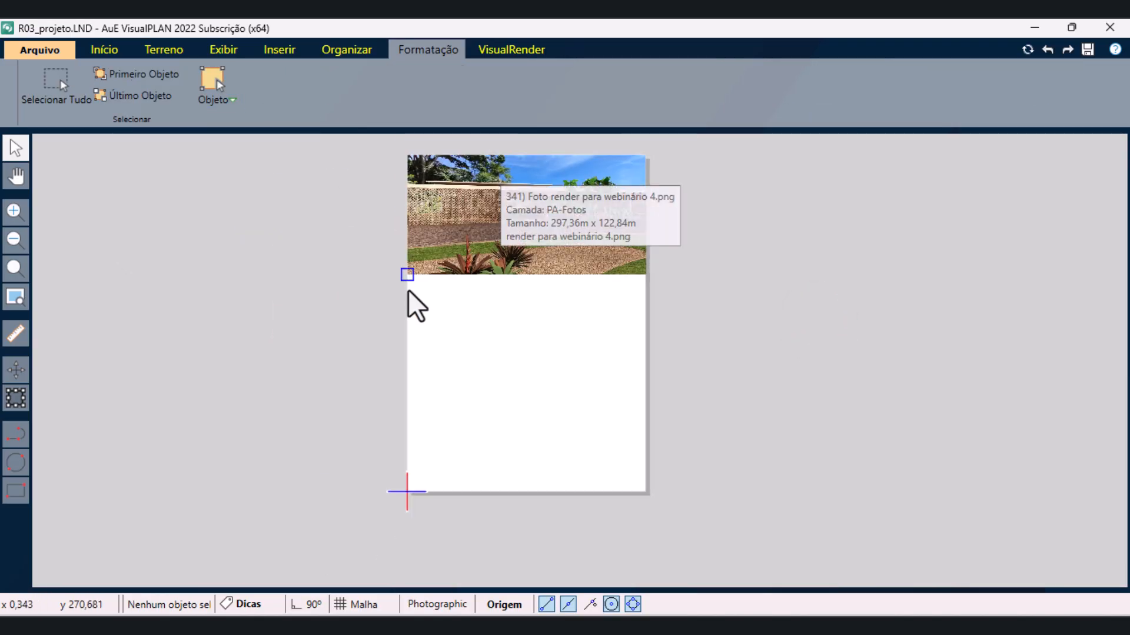
{"action": "scroll", "coordinate": [448, 262], "scroll_direction": "up", "scroll_amount": 6}
{"action": "scroll", "coordinate": [450, 270], "scroll_direction": "up", "scroll_amount": 2}
{"action": "scroll", "coordinate": [524, 383], "scroll_direction": "down", "scroll_amount": 2}
{"action": "scroll", "coordinate": [389, 385], "scroll_direction": "up", "scroll_amount": 1}
{"action": "left_click", "coordinate": [16, 491]}
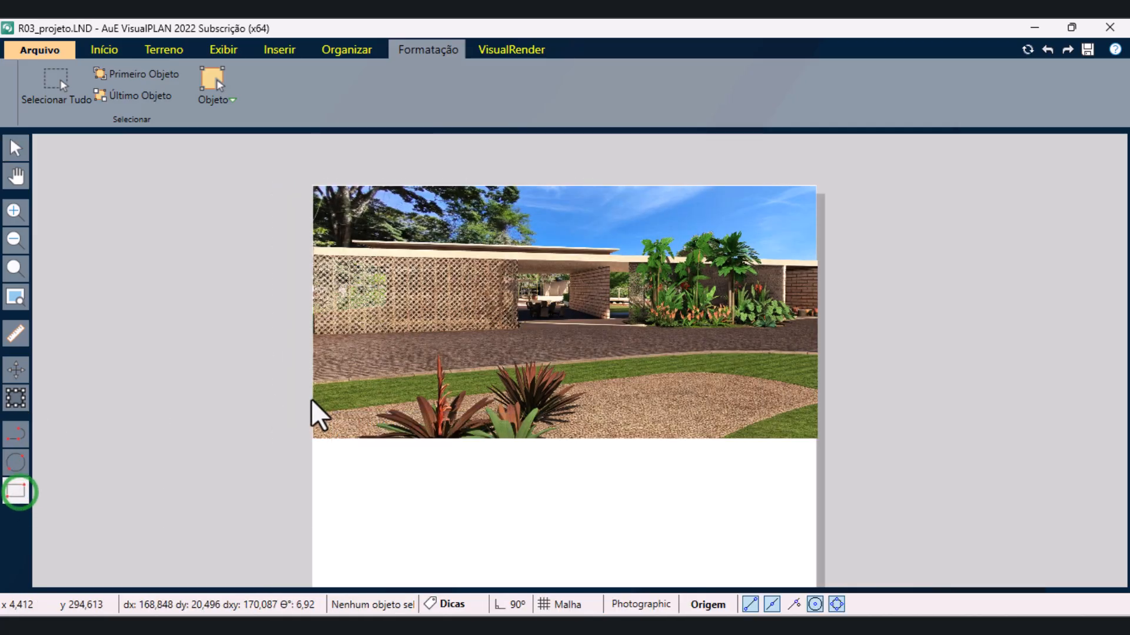
{"action": "left_click", "coordinate": [313, 437]}
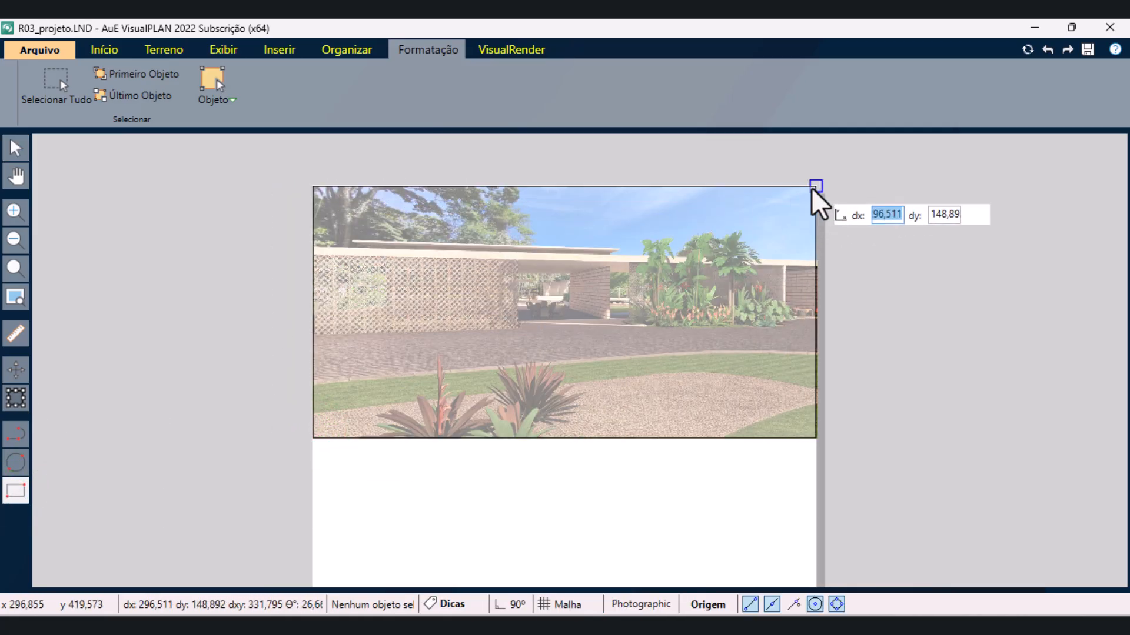
{"action": "left_click", "coordinate": [814, 187]}
{"action": "right_click", "coordinate": [814, 188]}
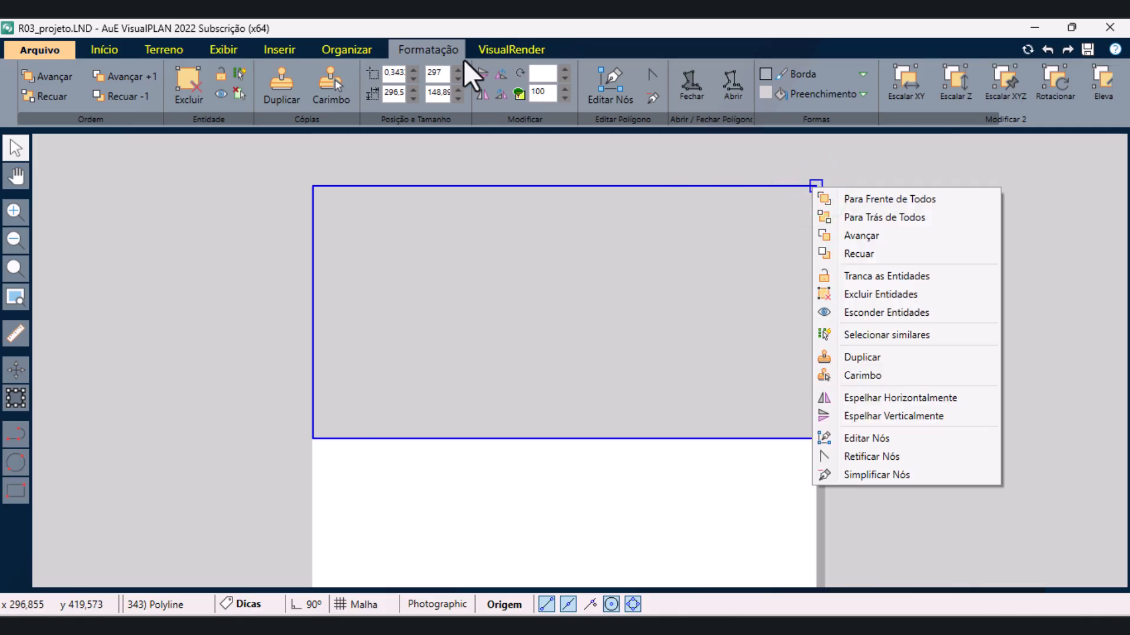
- Give the rectangle a transparent border and a solid dark olive green fill
{"action": "left_click", "coordinate": [803, 93]}
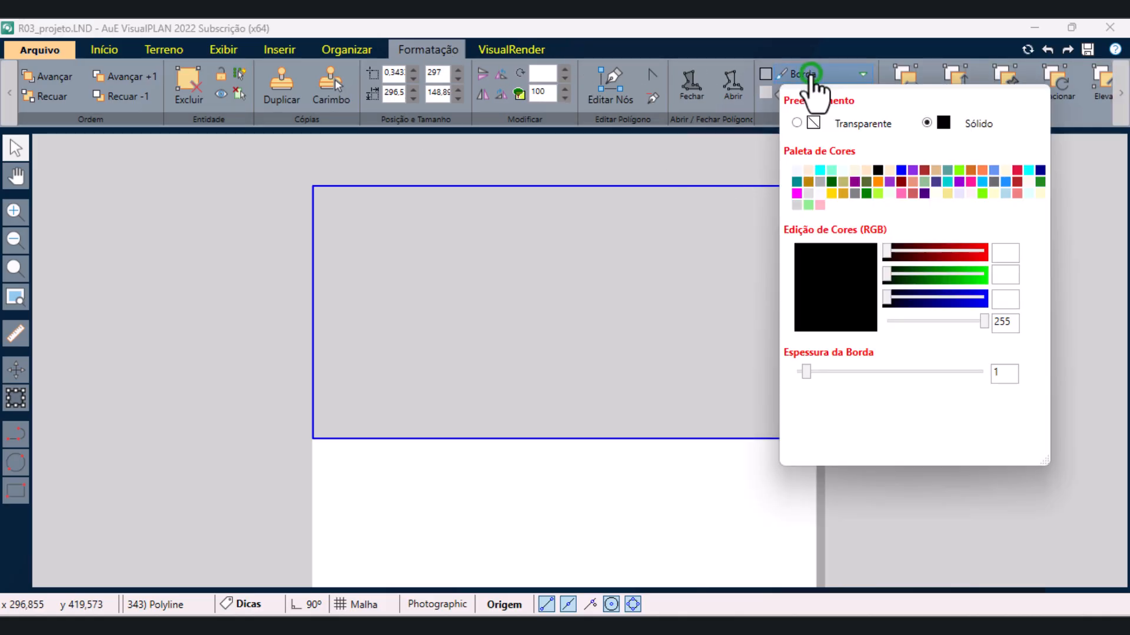
{"action": "left_click", "coordinate": [797, 123]}
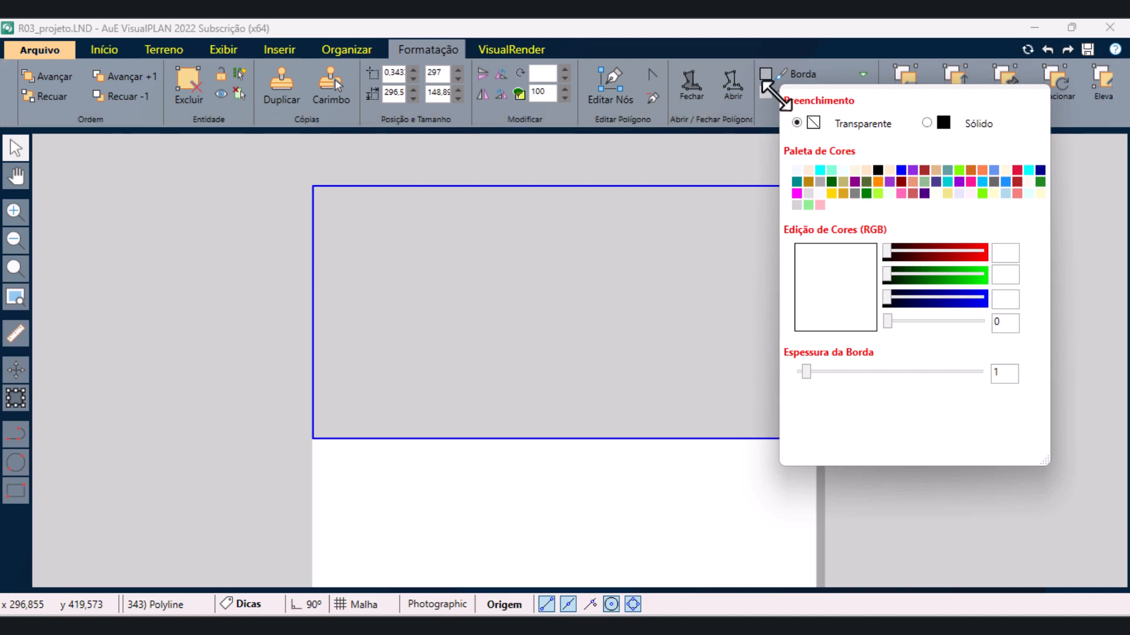
{"action": "left_click", "coordinate": [765, 96]}
{"action": "left_click", "coordinate": [811, 91]}
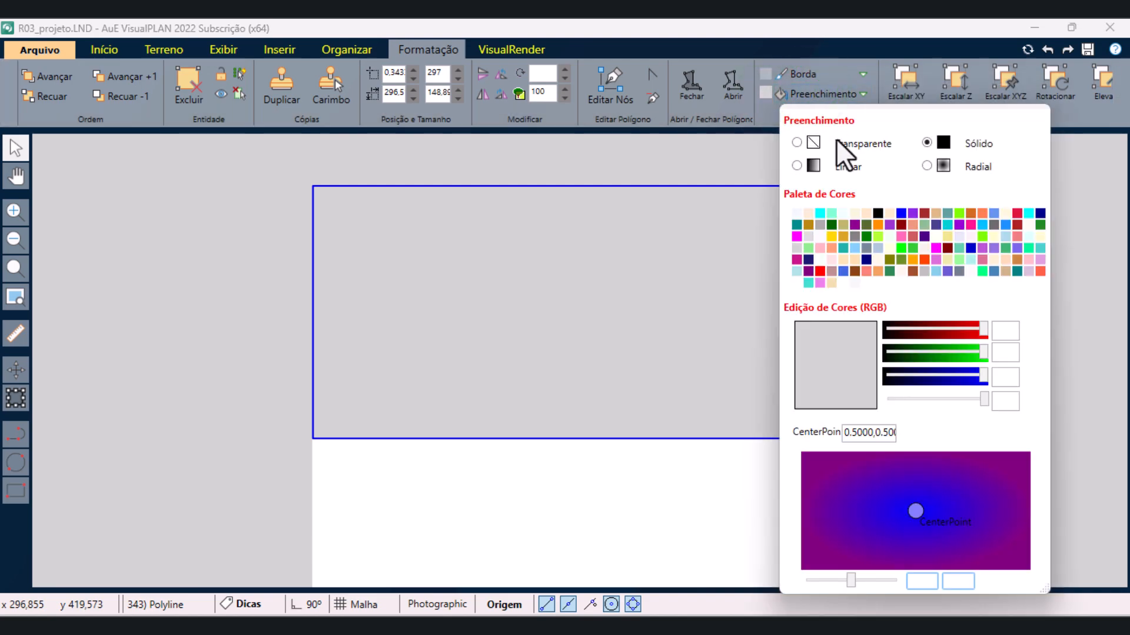
{"action": "left_click", "coordinate": [868, 225]}
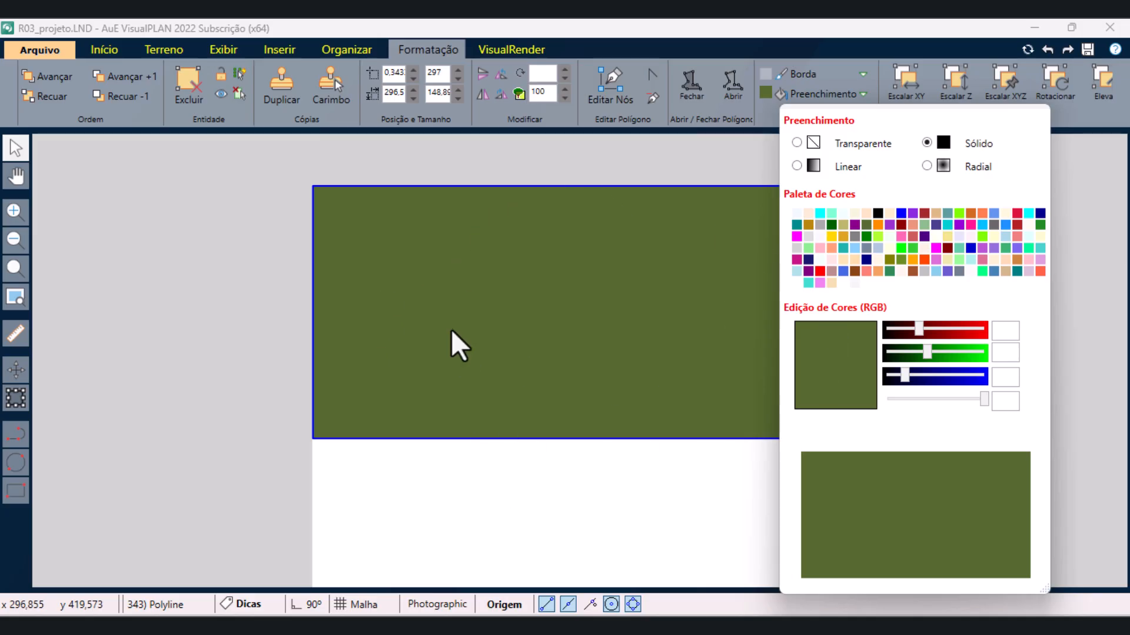
- Set the opacity of the olive green overlay rectangle to 30 and deselect it
{"action": "left_click", "coordinate": [532, 93]}
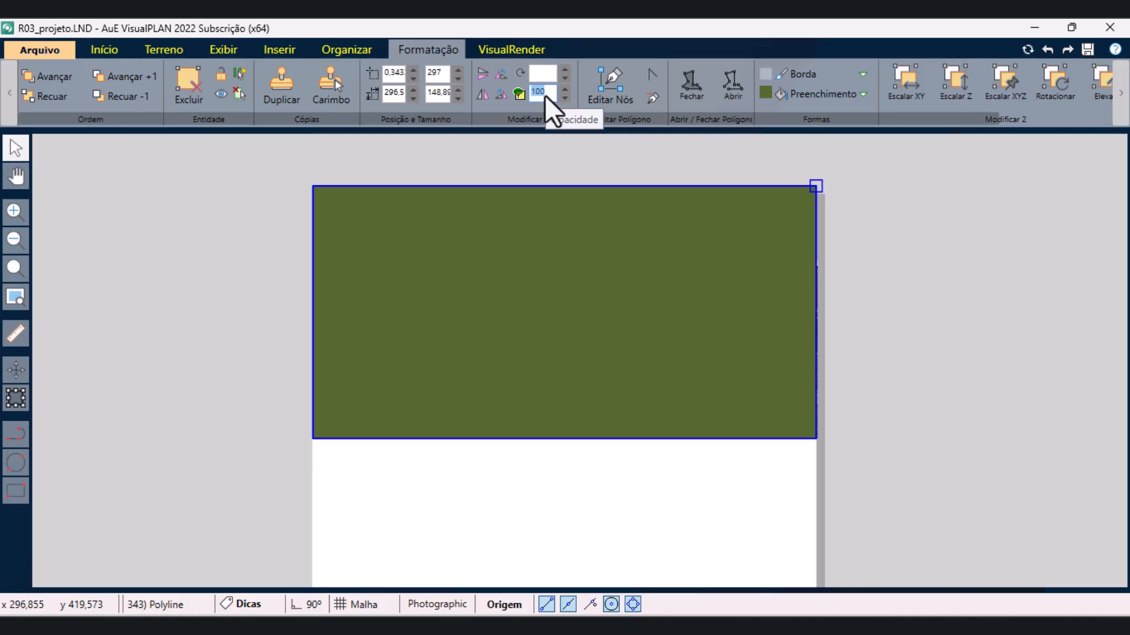
{"action": "type", "text": "30"}
{"action": "key", "text": "Return"}
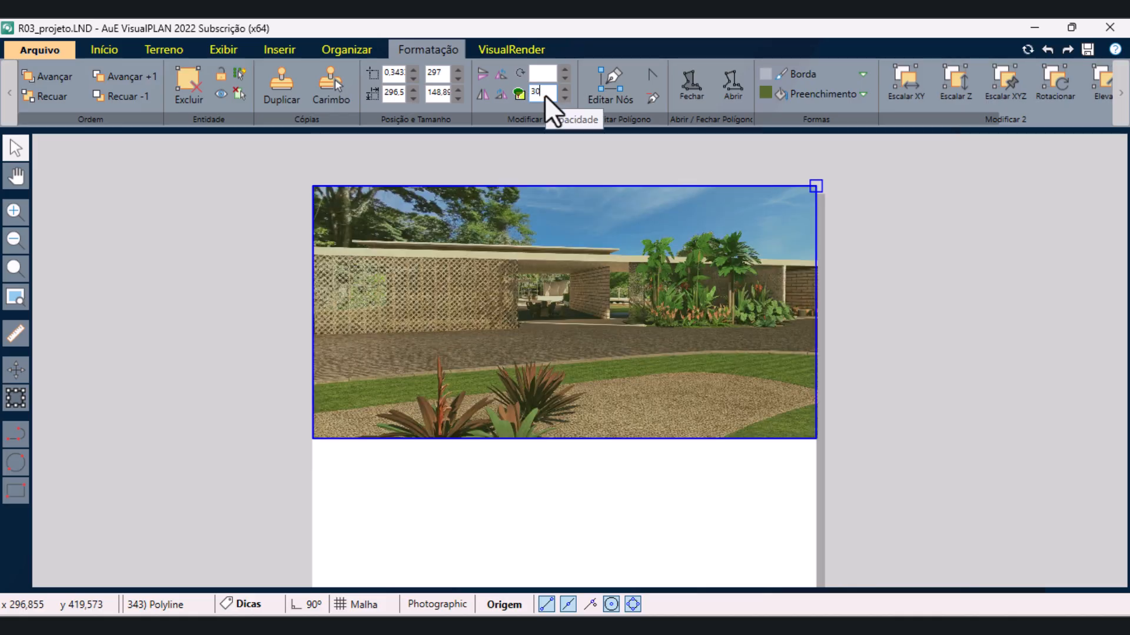
{"action": "left_click", "coordinate": [910, 332]}
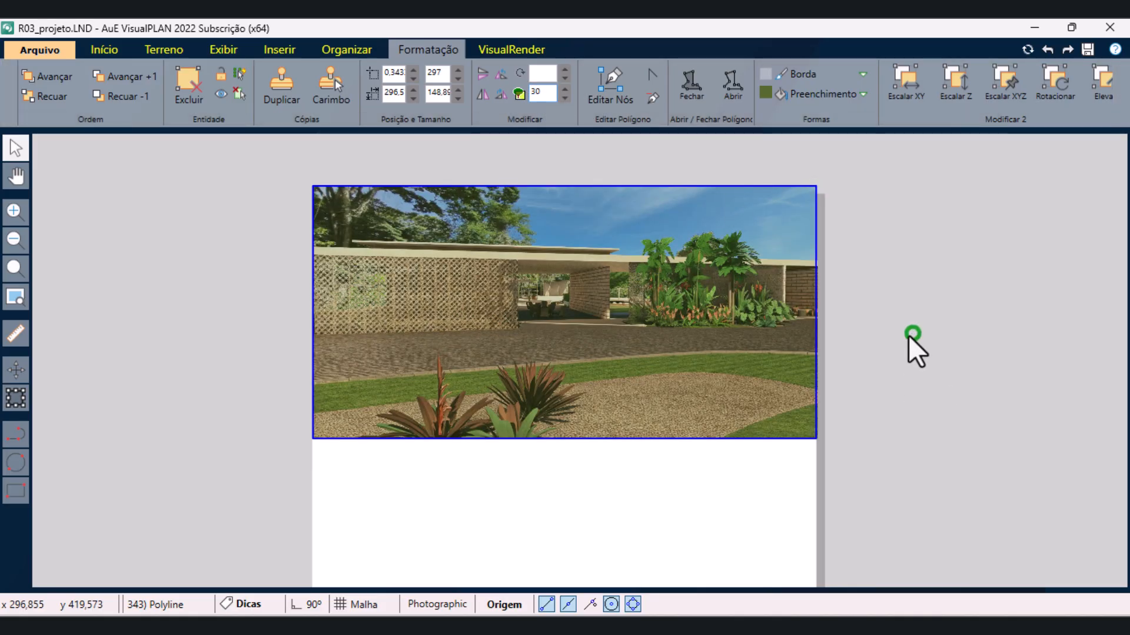
{"action": "left_click", "coordinate": [981, 334]}
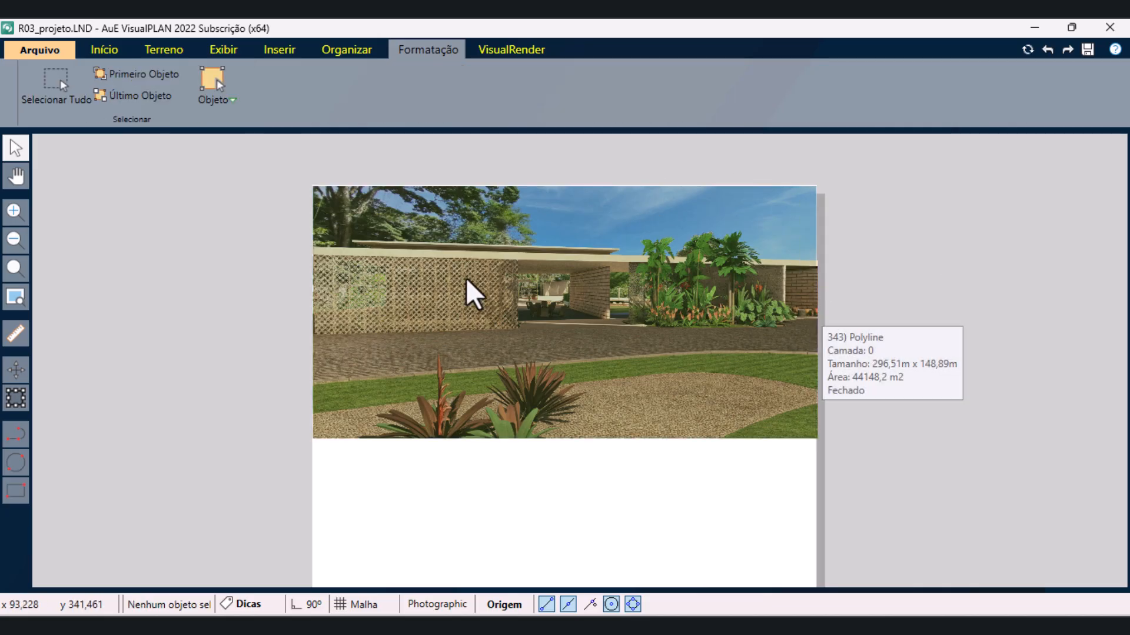
- Draw a 15 m by 15 m square over the paved driveway, below the lattice wall in the header image
{"action": "left_click", "coordinate": [15, 298]}
{"action": "scroll", "coordinate": [598, 194], "scroll_direction": "up", "scroll_amount": 3}
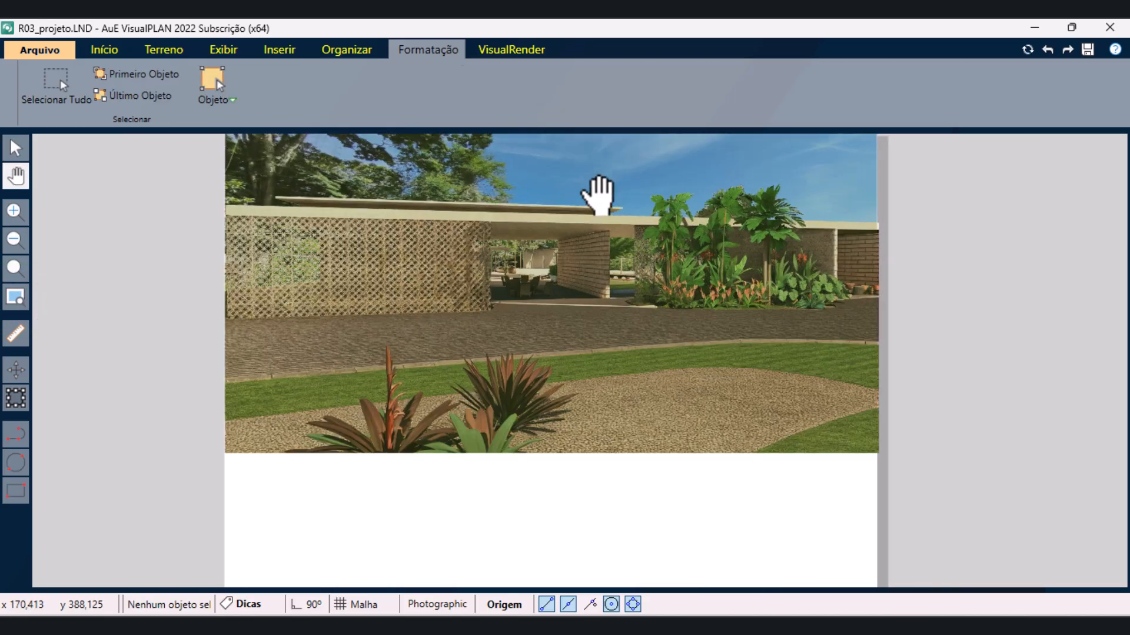
{"action": "scroll", "coordinate": [459, 375], "scroll_direction": "up", "scroll_amount": 1}
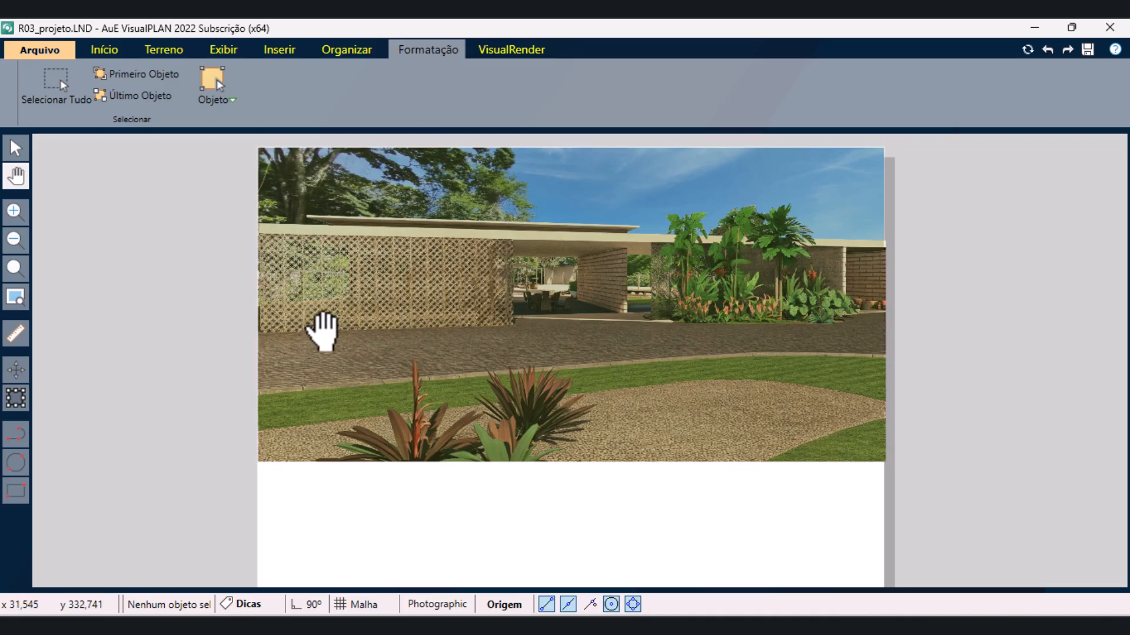
{"action": "left_click", "coordinate": [16, 148]}
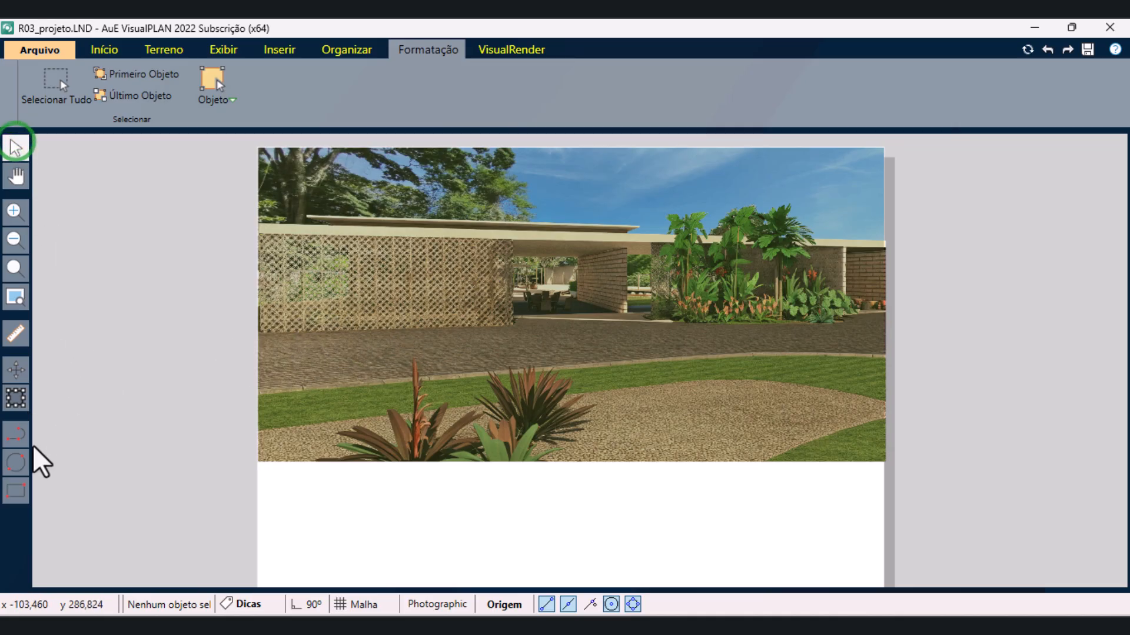
{"action": "left_click", "coordinate": [16, 492]}
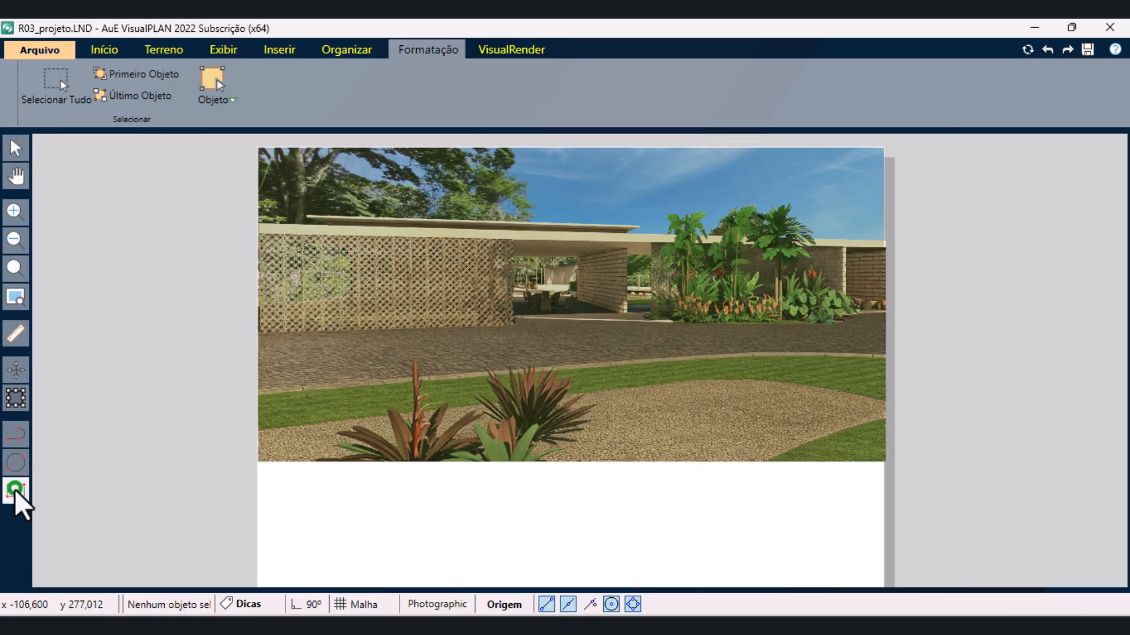
{"action": "left_click", "coordinate": [334, 340]}
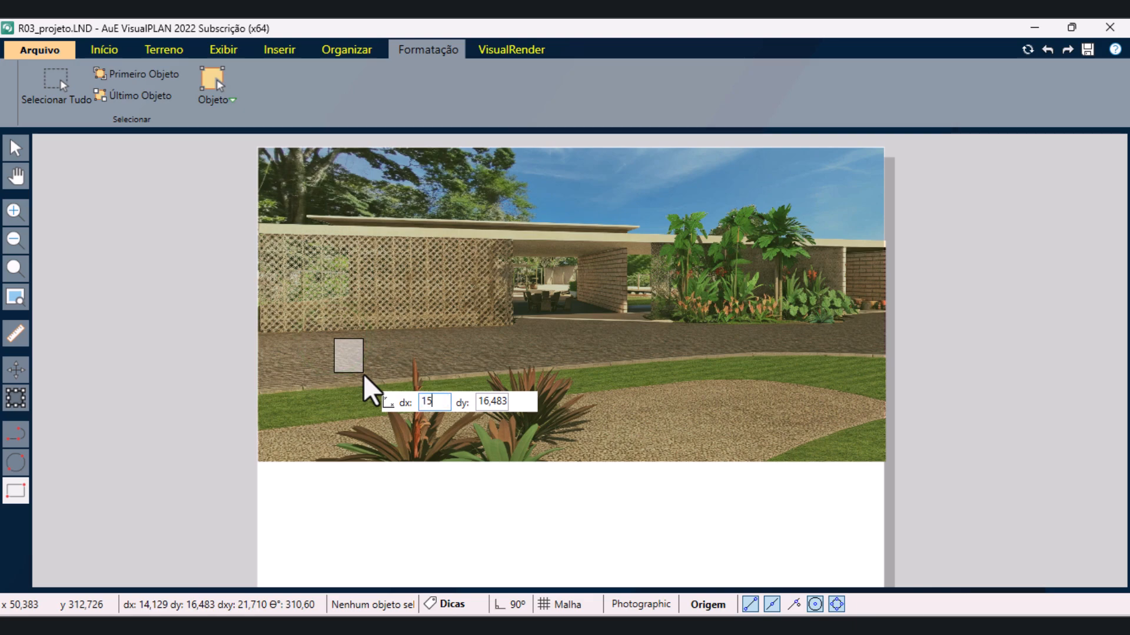
{"action": "key", "text": "Return"}
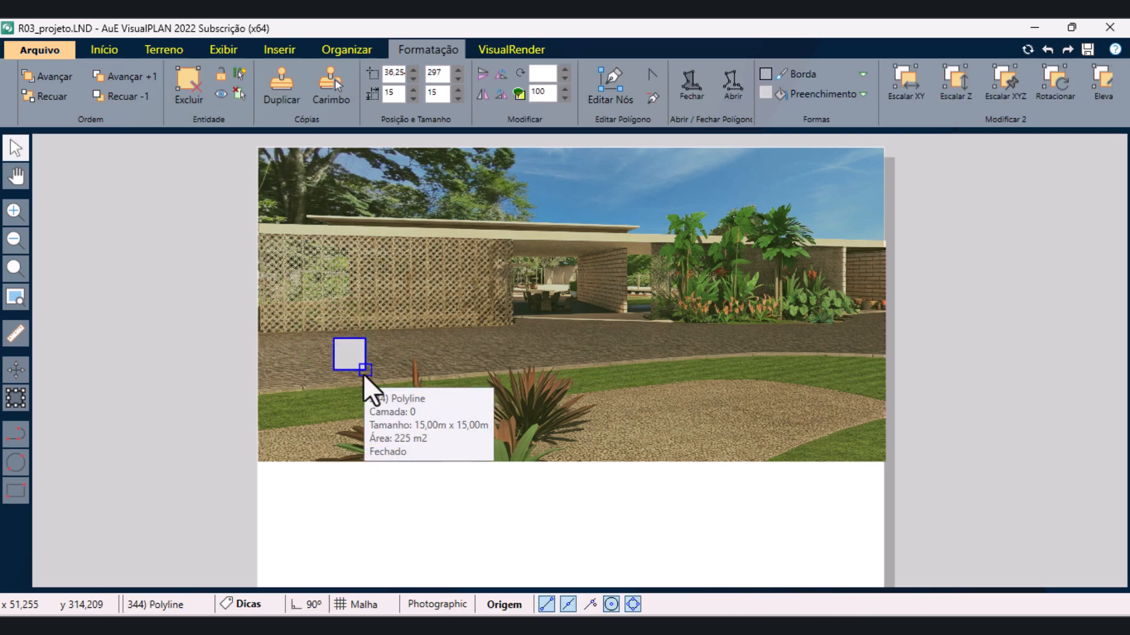
- Give the square a transparent fill and a solid near-white border (RGB 248, 248, 255) with a thickness of 3
{"action": "left_click", "coordinate": [823, 93]}
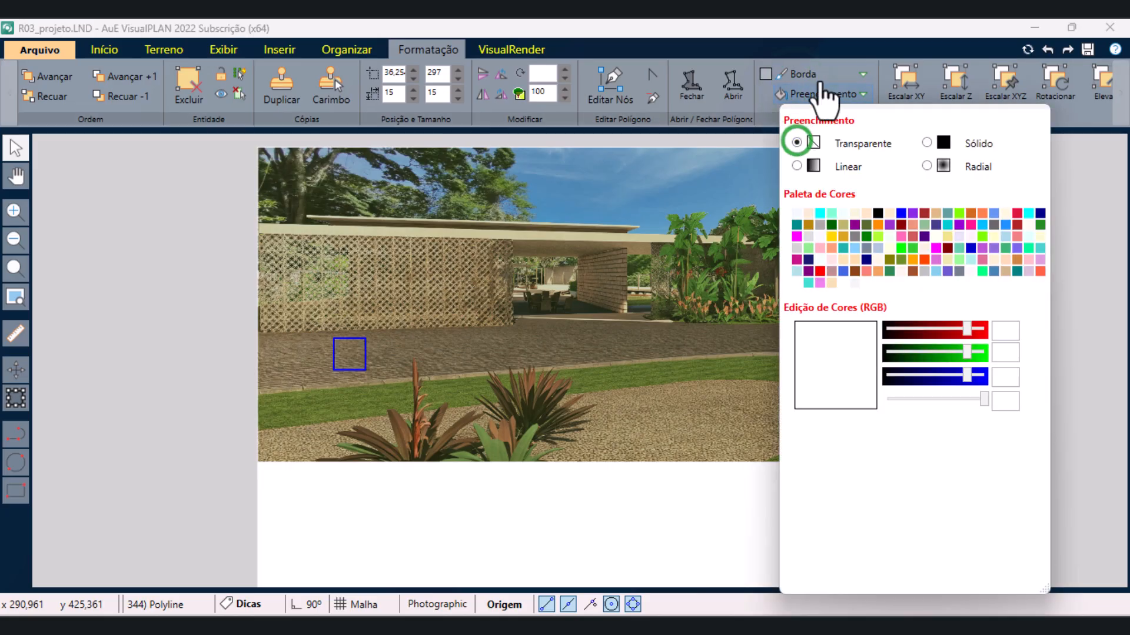
{"action": "left_click", "coordinate": [822, 74]}
{"action": "left_click", "coordinate": [820, 193]}
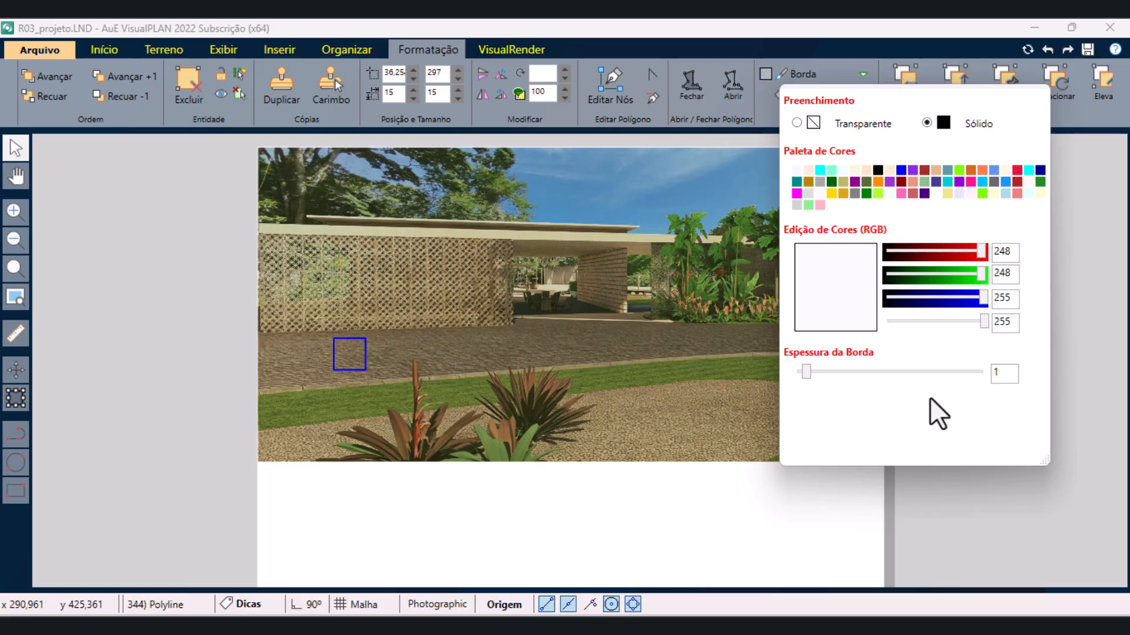
{"action": "type", "text": "3"}
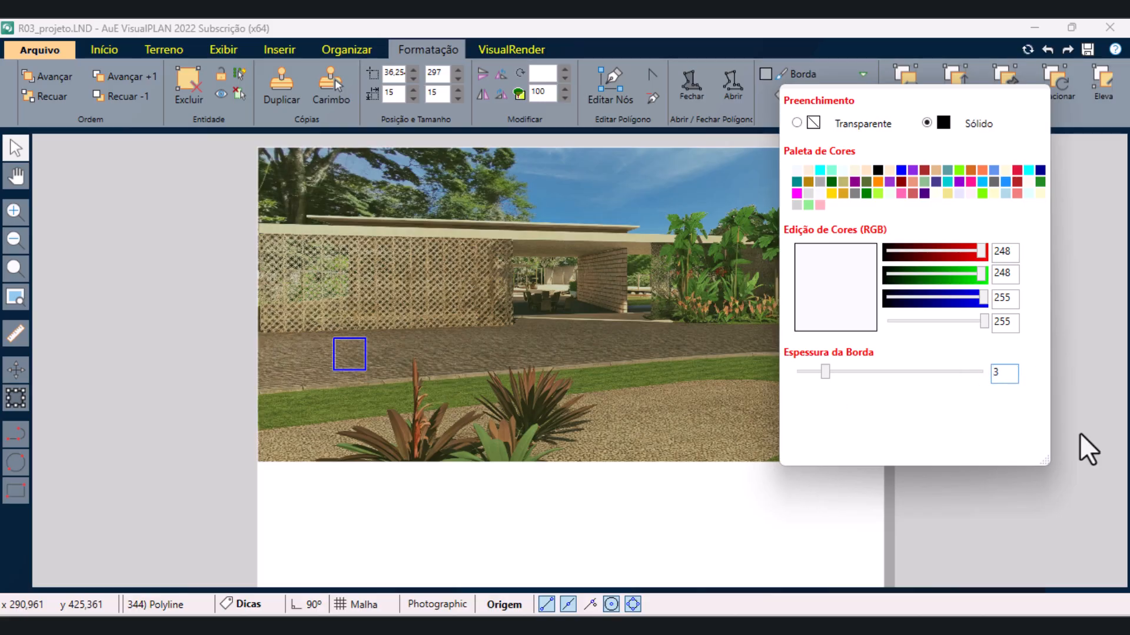
{"action": "left_click", "coordinate": [547, 478]}
{"action": "left_click", "coordinate": [460, 500]}
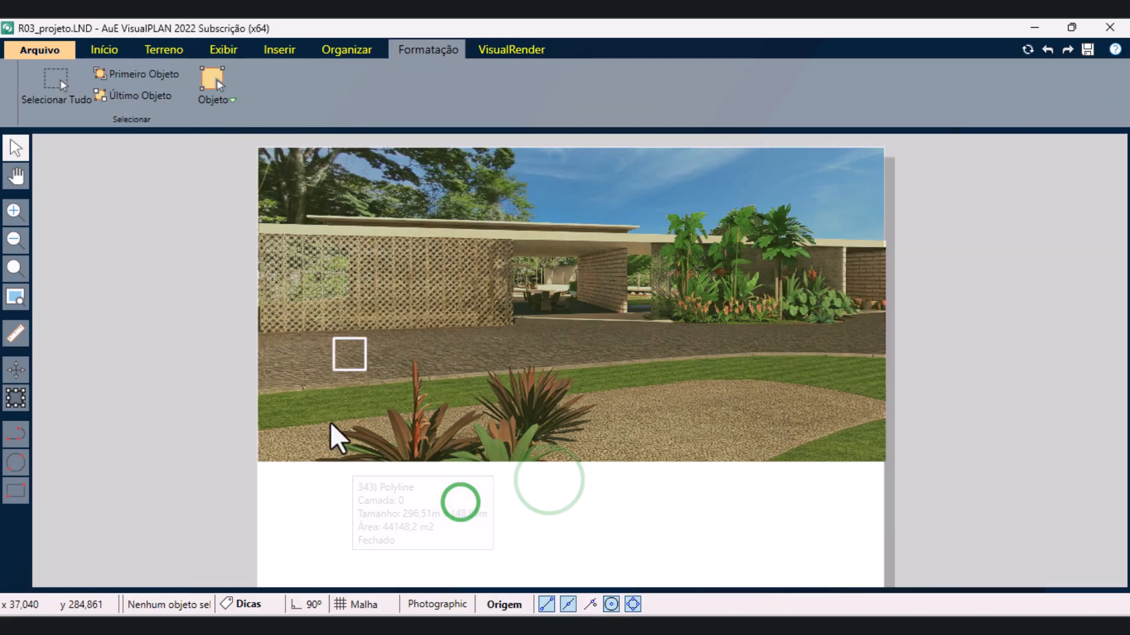
- Draw a six-point zigzag polyline inside the square, running between its side edges and its top and bottom midpoints to form a stylized S
{"action": "left_click", "coordinate": [1022, 574]}
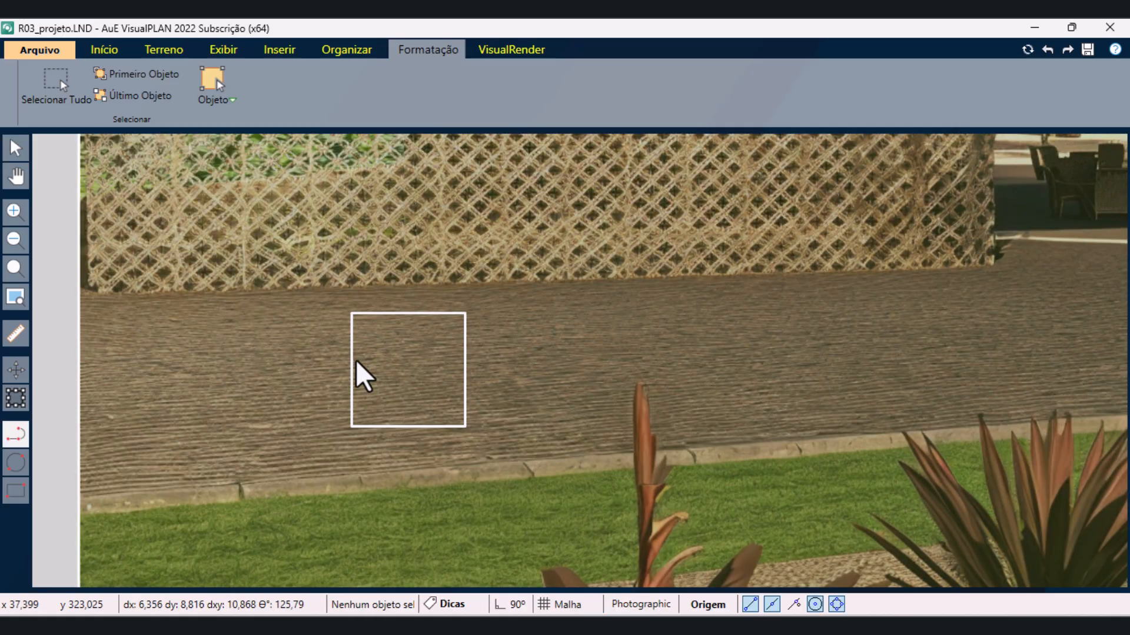
{"action": "left_click", "coordinate": [352, 356]}
{"action": "left_click", "coordinate": [408, 315]}
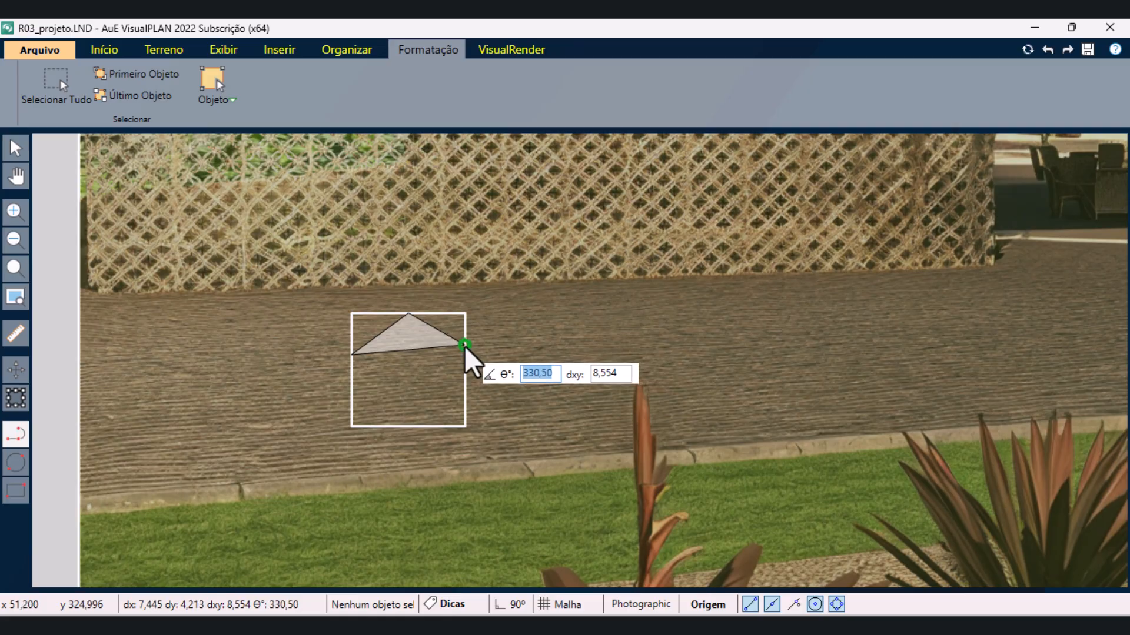
{"action": "left_click", "coordinate": [465, 344]}
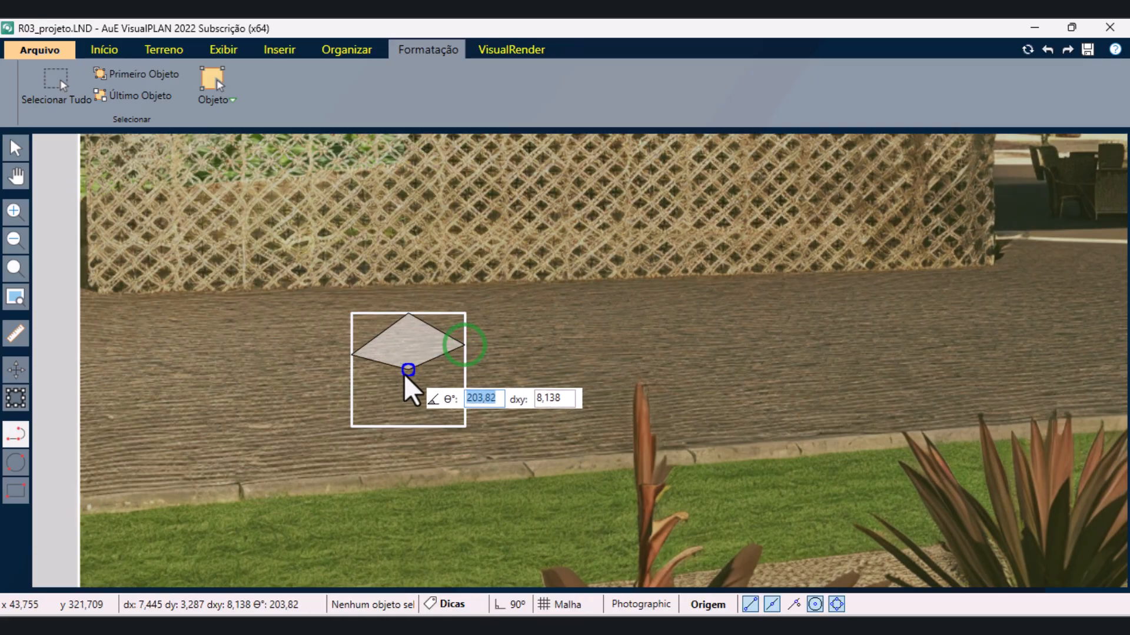
{"action": "left_click", "coordinate": [352, 380]}
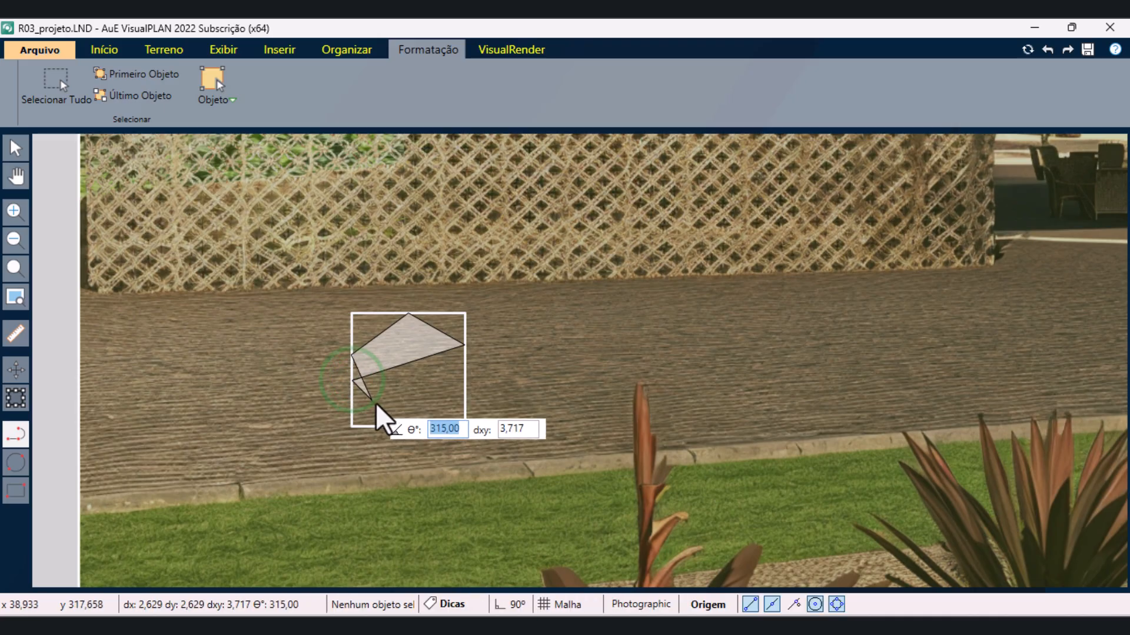
{"action": "left_click", "coordinate": [408, 423]}
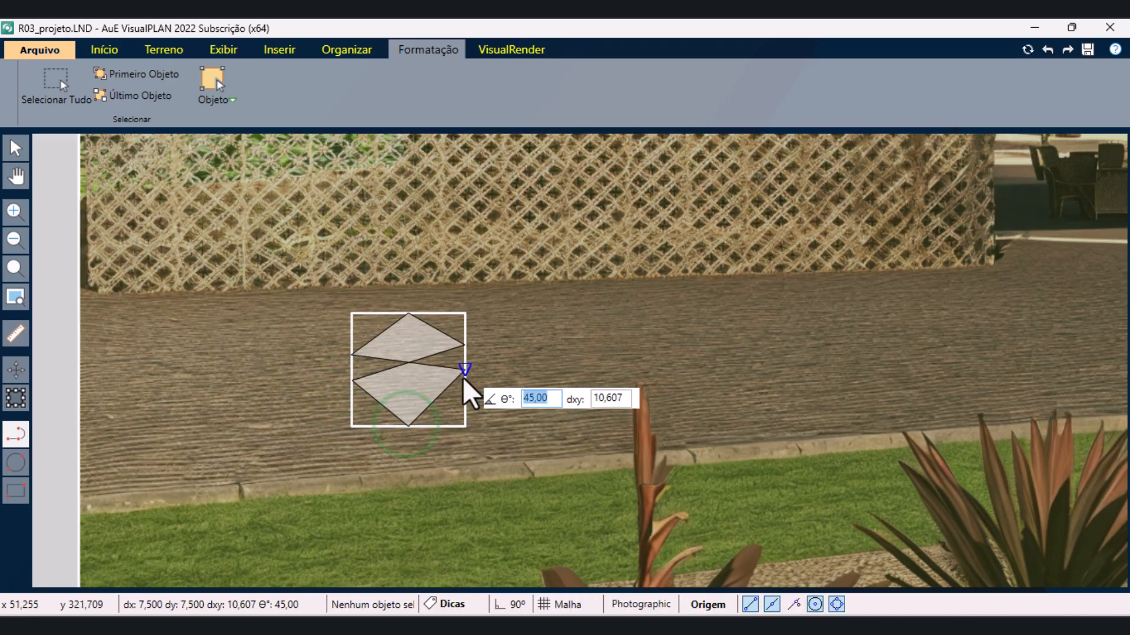
{"action": "left_click", "coordinate": [465, 372]}
- Edit the zigzag polyline's nodes, lowering its side points so the upper and lower halves look balanced within the square
{"action": "right_click", "coordinate": [465, 372]}
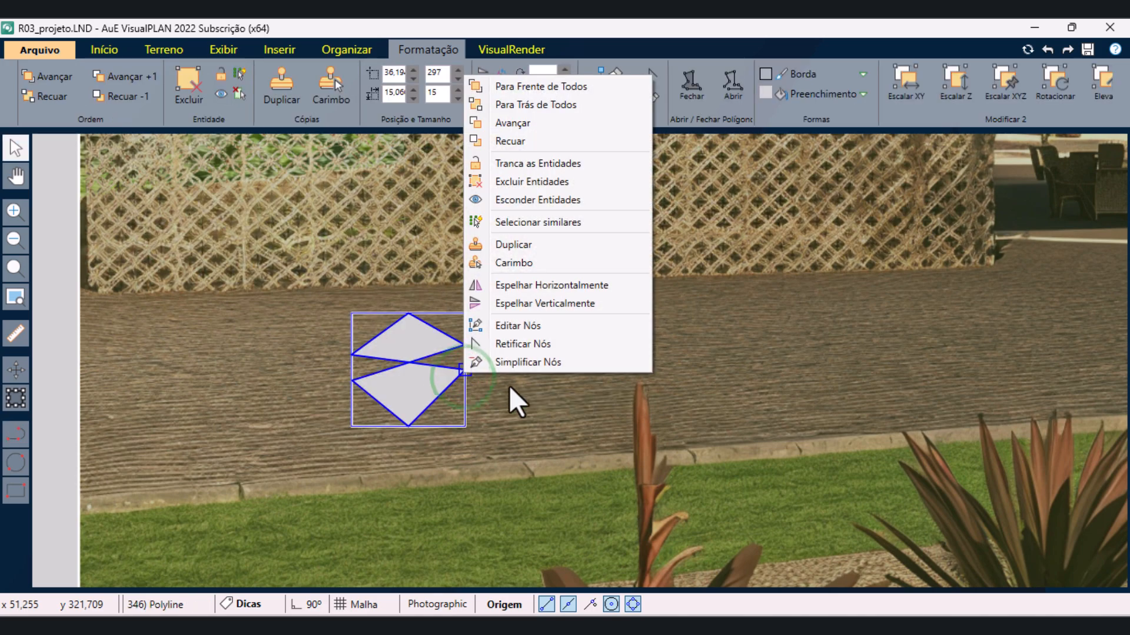
{"action": "left_click", "coordinate": [517, 325]}
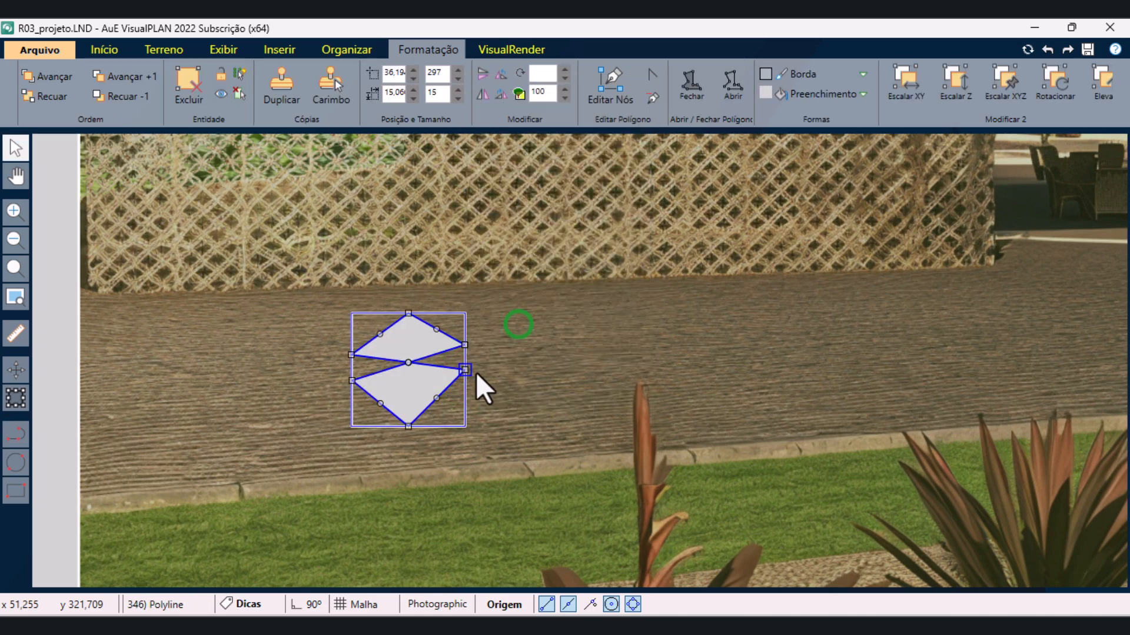
{"action": "left_click_drag", "start_coordinate": [465, 372], "coordinate": [466, 386]}
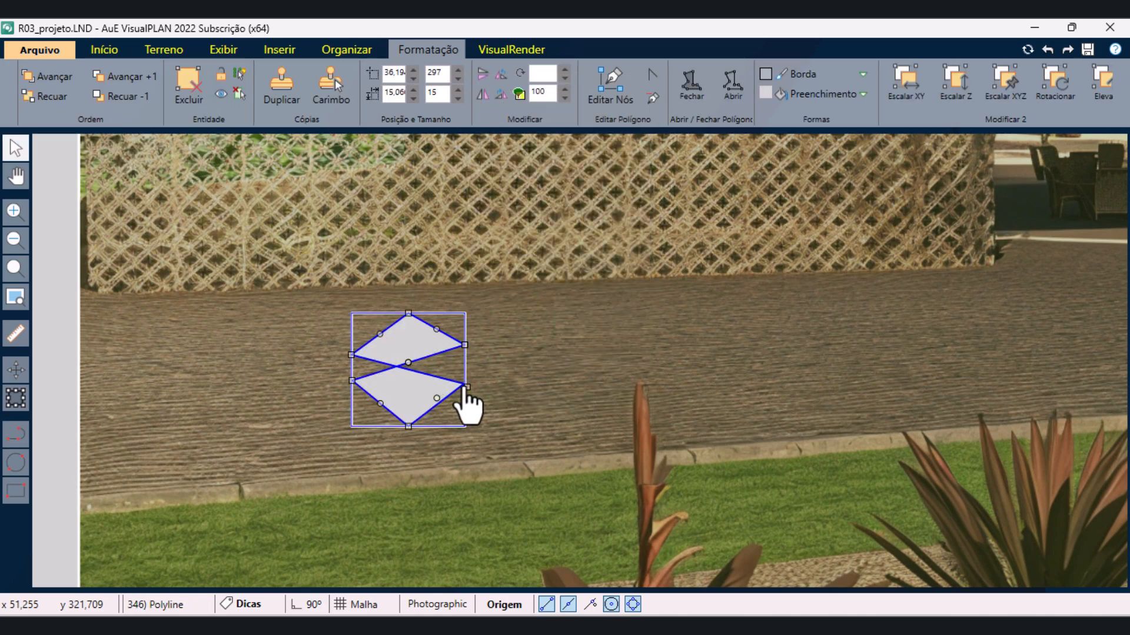
{"action": "left_click_drag", "start_coordinate": [465, 351], "coordinate": [463, 361]}
{"action": "left_click_drag", "start_coordinate": [352, 380], "coordinate": [353, 394]}
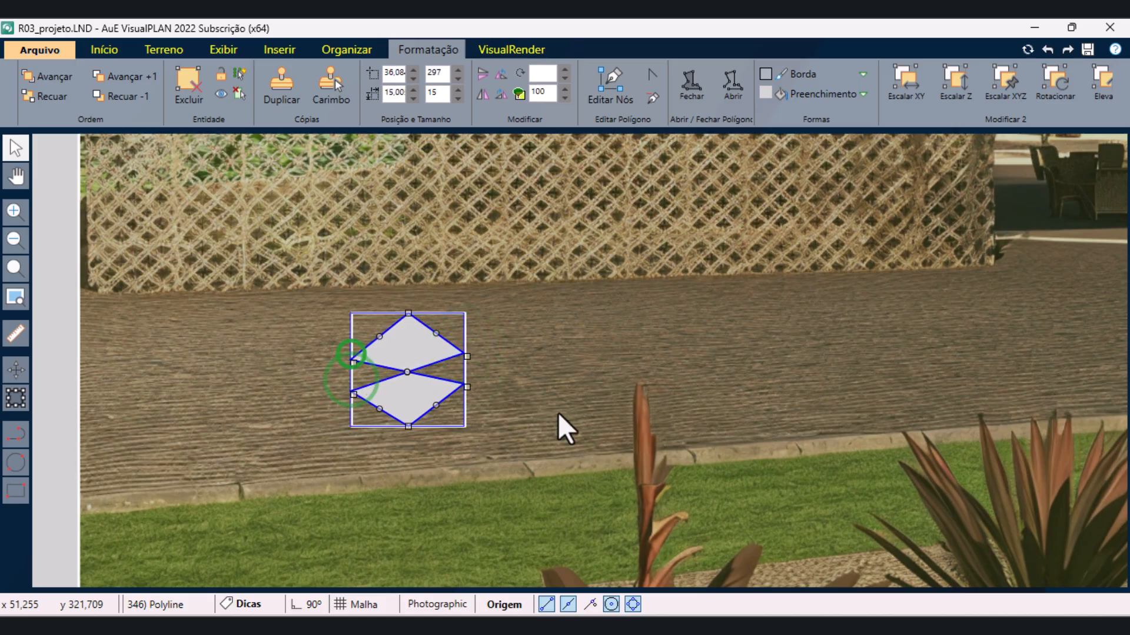
{"action": "left_click", "coordinate": [552, 391]}
- Give the zigzag polyline a transparent fill and a thicker solid near-white border (RGB 248, 248, 255) matching the square
{"action": "left_click", "coordinate": [407, 353]}
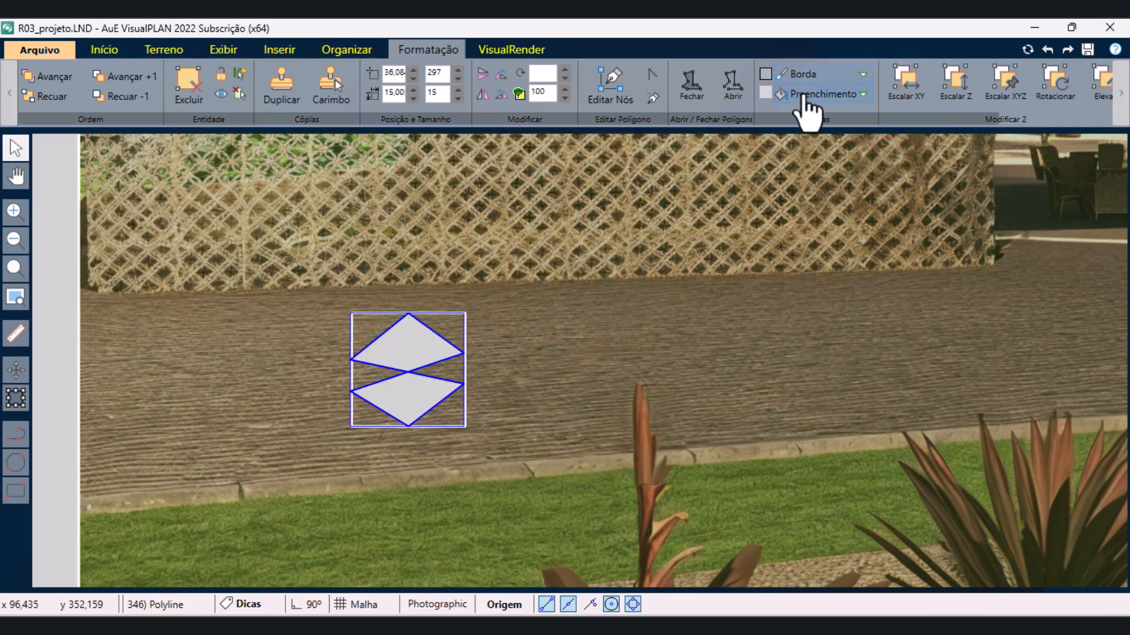
{"action": "left_click", "coordinate": [804, 98]}
{"action": "left_click", "coordinate": [796, 143]}
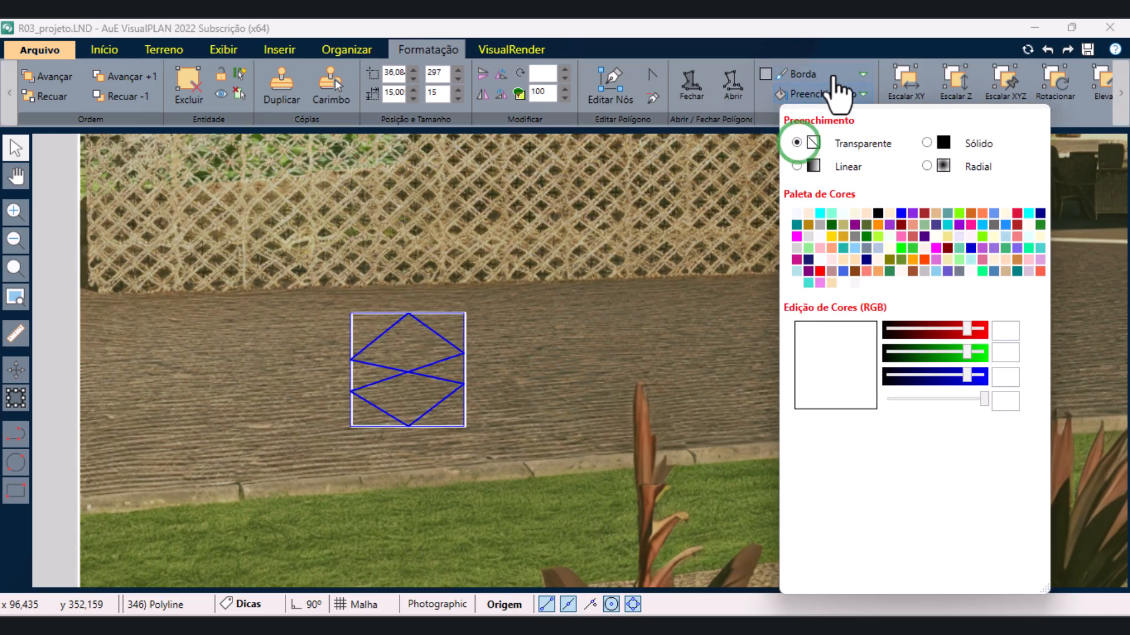
{"action": "left_click", "coordinate": [833, 74]}
{"action": "left_click", "coordinate": [819, 193]}
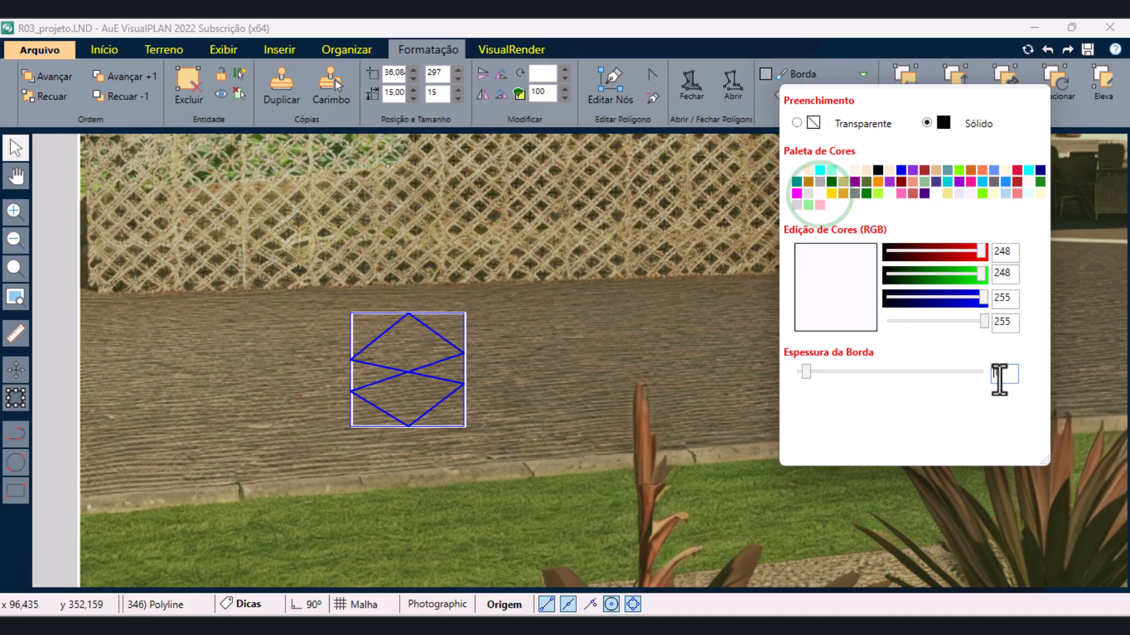
{"action": "left_click", "coordinate": [600, 341]}
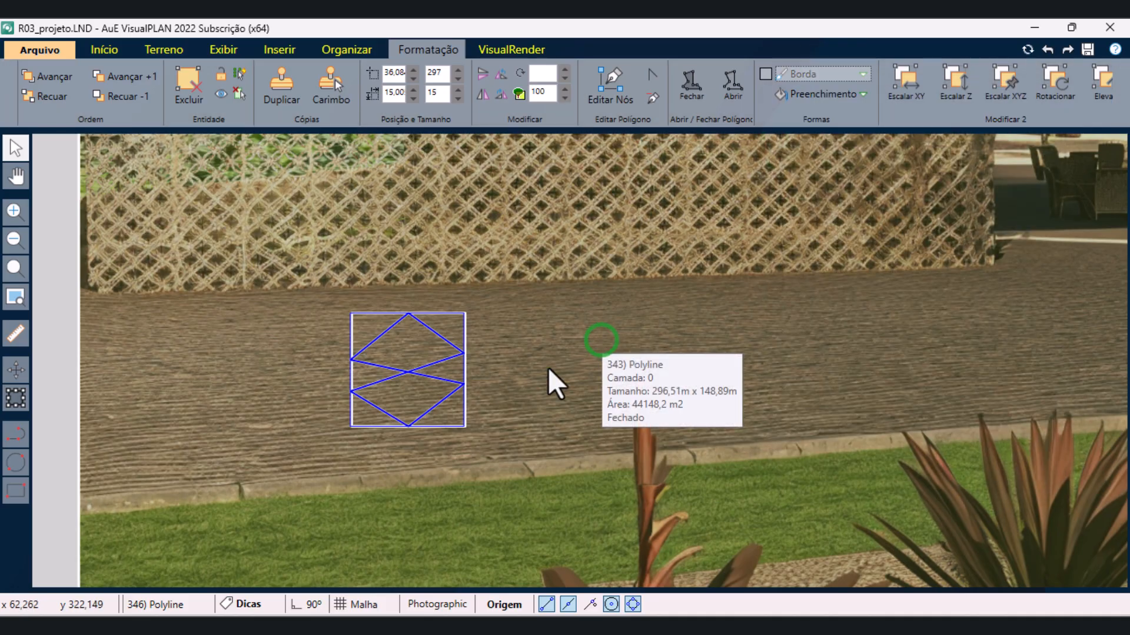
{"action": "left_click", "coordinate": [548, 366]}
- Insert a text object and replace its placeholder with the title beginning "Sustentare"
{"action": "left_click", "coordinate": [10, 299]}
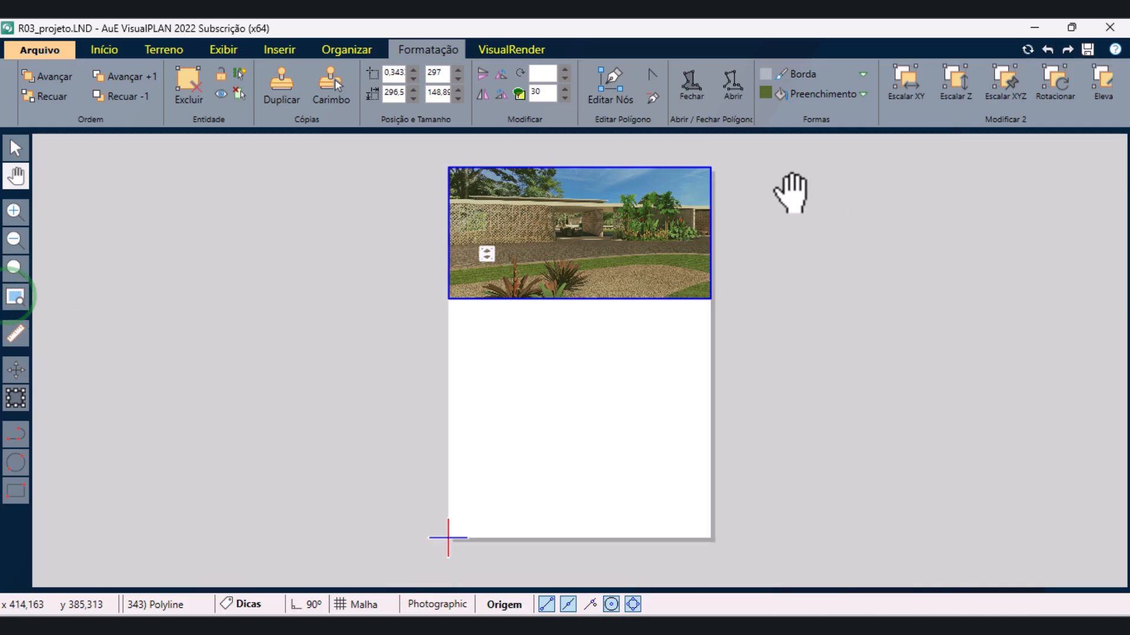
{"action": "scroll", "coordinate": [635, 187], "scroll_direction": "up", "scroll_amount": 5}
{"action": "scroll", "coordinate": [366, 295], "scroll_direction": "up", "scroll_amount": 1}
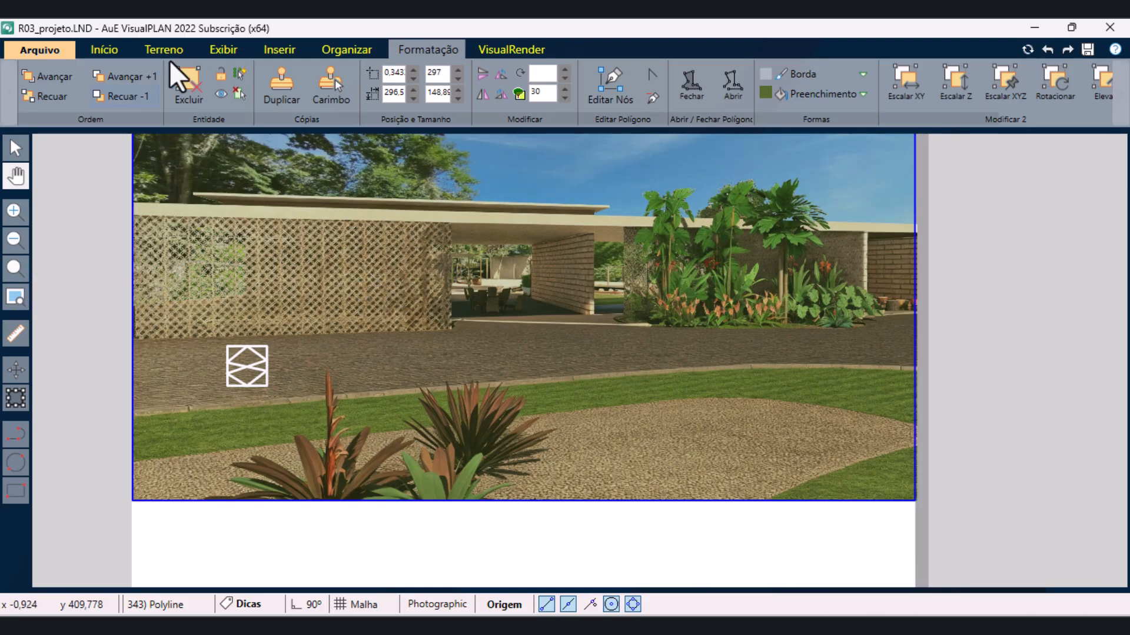
{"action": "left_click", "coordinate": [263, 51]}
{"action": "left_click", "coordinate": [168, 88]}
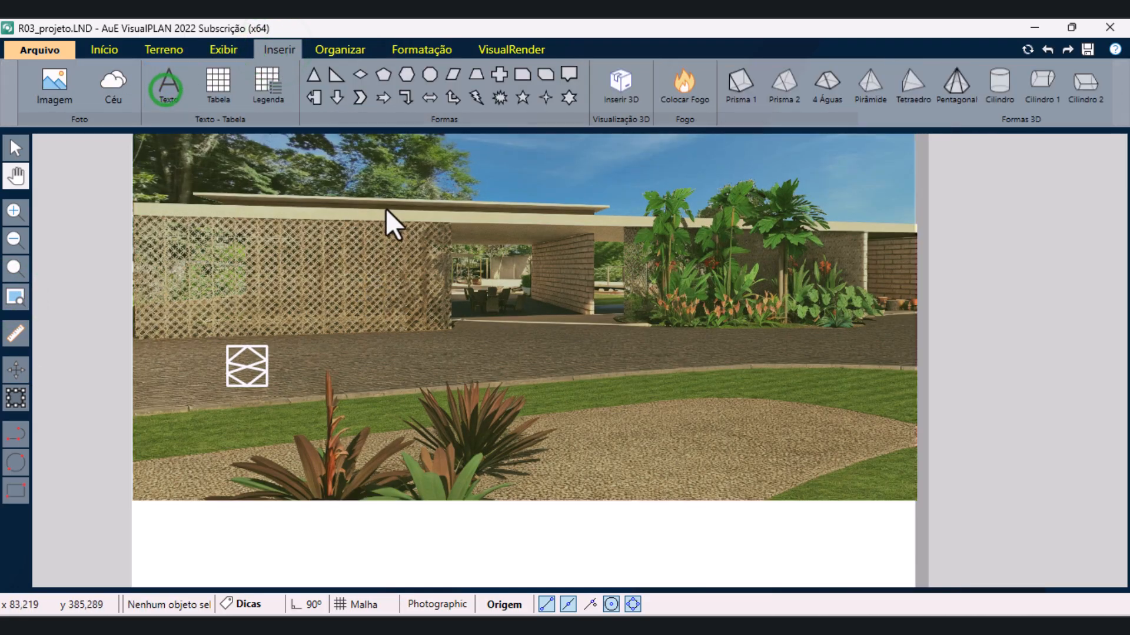
{"action": "scroll", "coordinate": [388, 235], "scroll_direction": "down", "scroll_amount": 4}
{"action": "scroll", "coordinate": [396, 242], "scroll_direction": "down", "scroll_amount": 2}
{"action": "left_click", "coordinate": [168, 97]}
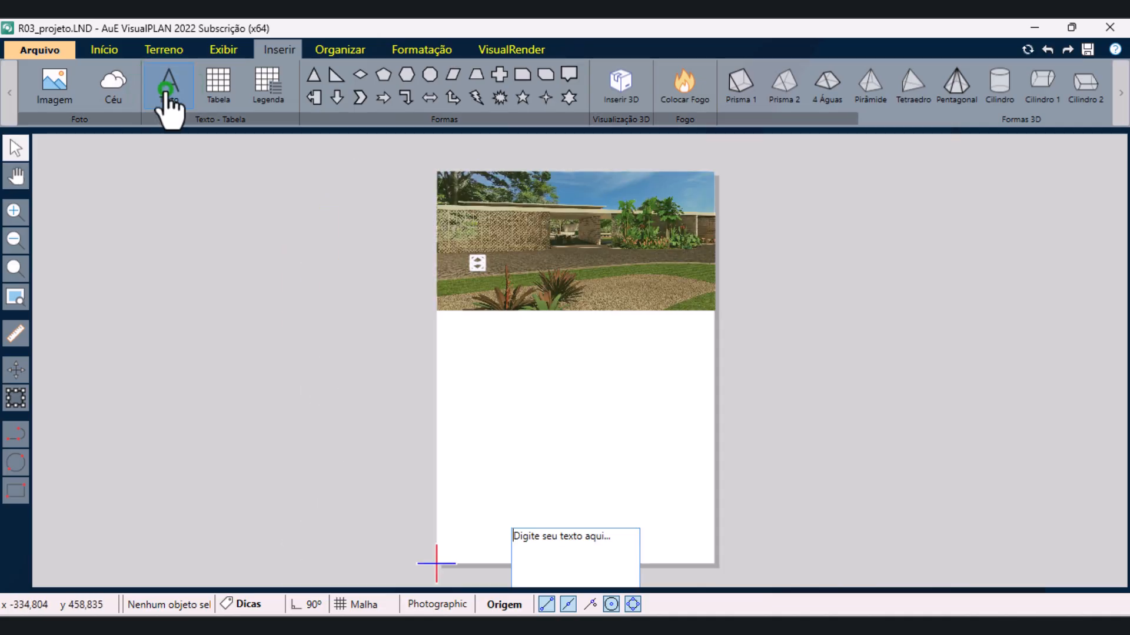
{"action": "scroll", "coordinate": [623, 443], "scroll_direction": "down", "scroll_amount": 2}
{"action": "left_click", "coordinate": [614, 537]}
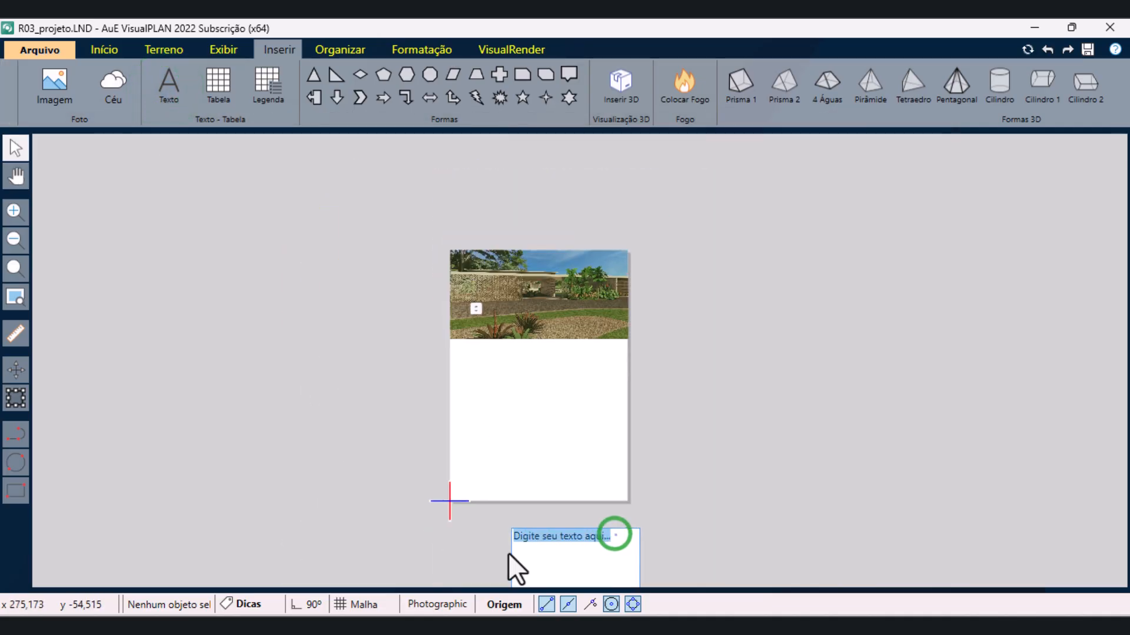
{"action": "key", "text": "Delete"}
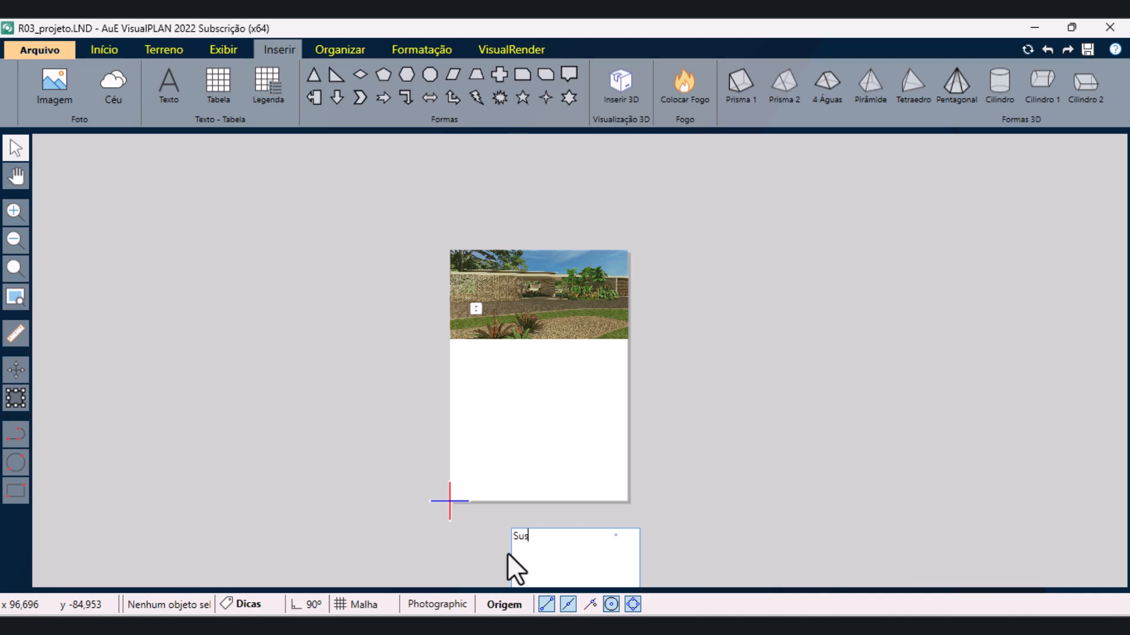
{"action": "type", "text": "entável"}
{"action": "left_click", "coordinate": [718, 476]}
- Move the title text frame beside the square logo on the header and shrink its height to a narrow strip
{"action": "left_click_drag", "start_coordinate": [550, 554], "coordinate": [509, 371]}
{"action": "scroll", "coordinate": [509, 370], "scroll_direction": "up", "scroll_amount": 1}
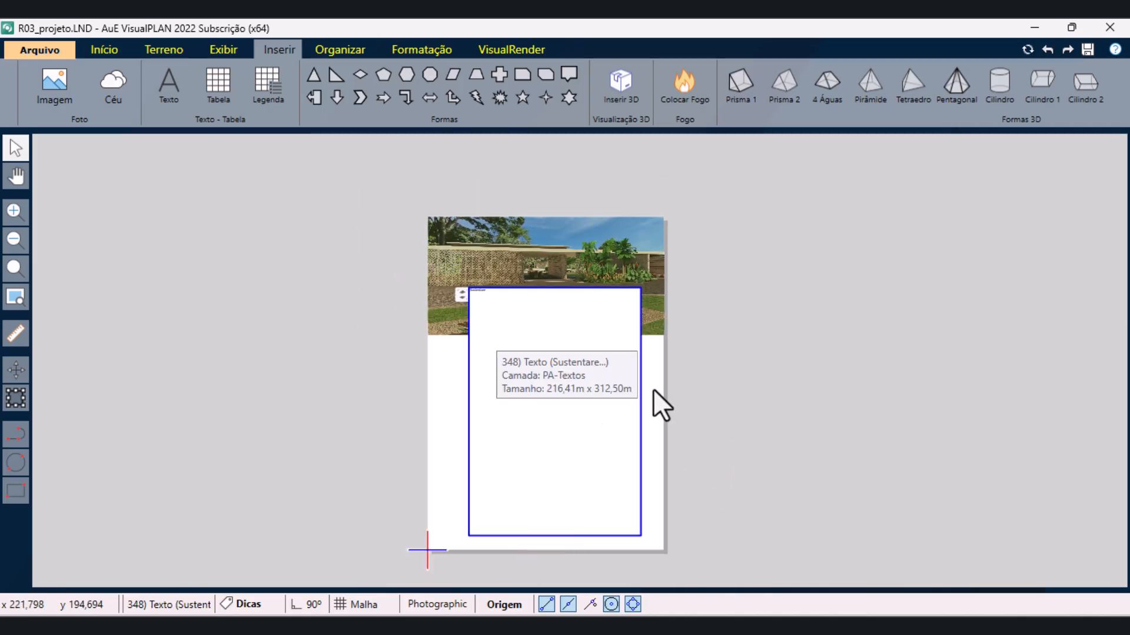
{"action": "left_click", "coordinate": [15, 399]}
{"action": "left_click_drag", "start_coordinate": [553, 535], "coordinate": [578, 303]}
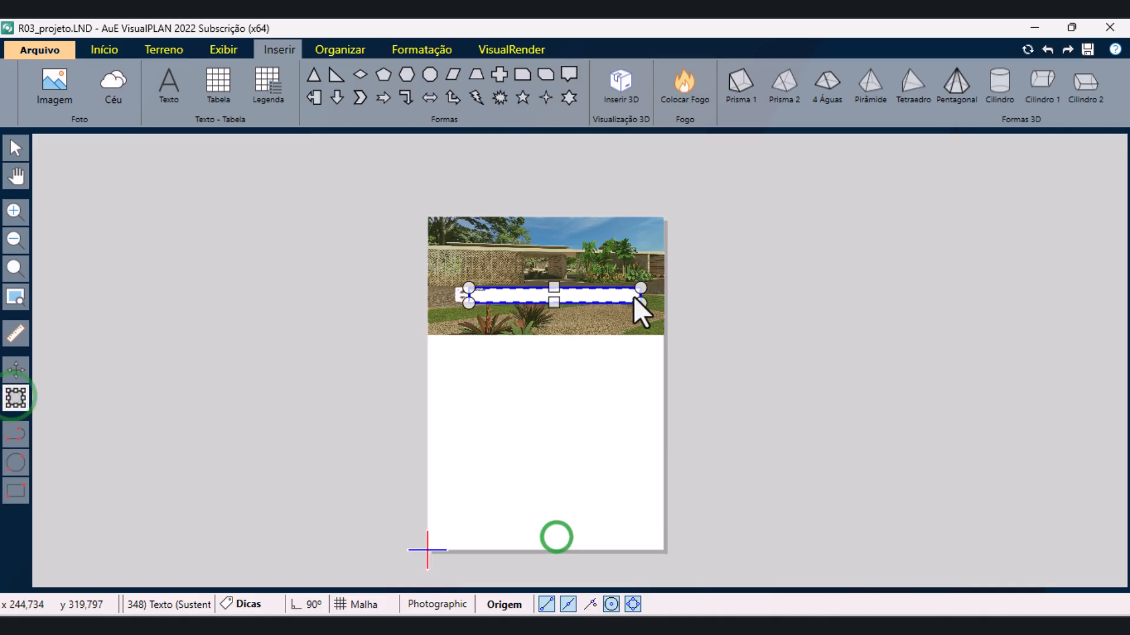
- Narrow the title text frame to about 71 m wide and make its fill and border transparent
{"action": "scroll", "coordinate": [577, 302], "scroll_direction": "up", "scroll_amount": 2}
{"action": "left_click_drag", "start_coordinate": [909, 320], "coordinate": [495, 318]}
{"action": "left_click", "coordinate": [412, 50]}
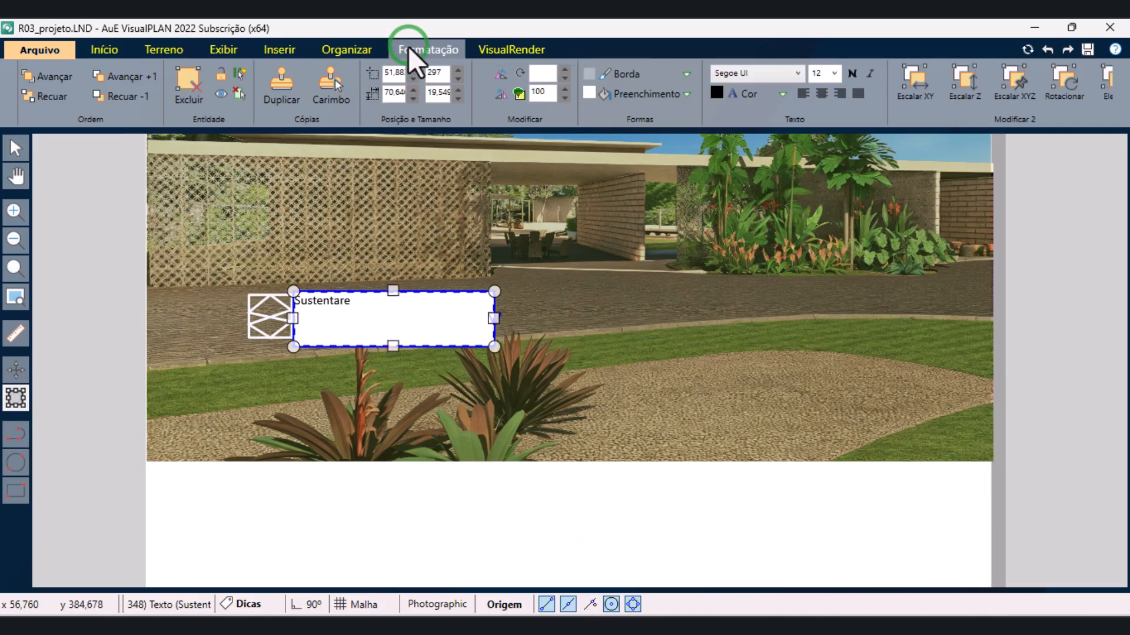
{"action": "left_click", "coordinate": [663, 93]}
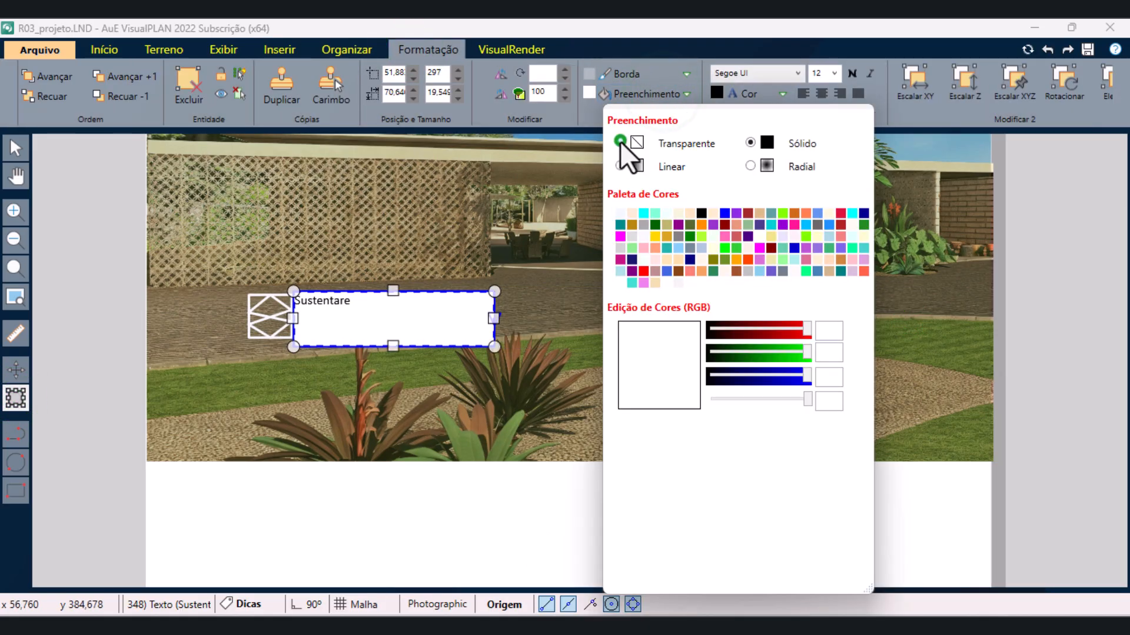
{"action": "left_click", "coordinate": [623, 143]}
{"action": "left_click", "coordinate": [636, 76]}
{"action": "left_click", "coordinate": [643, 193]}
{"action": "left_click", "coordinate": [795, 55]}
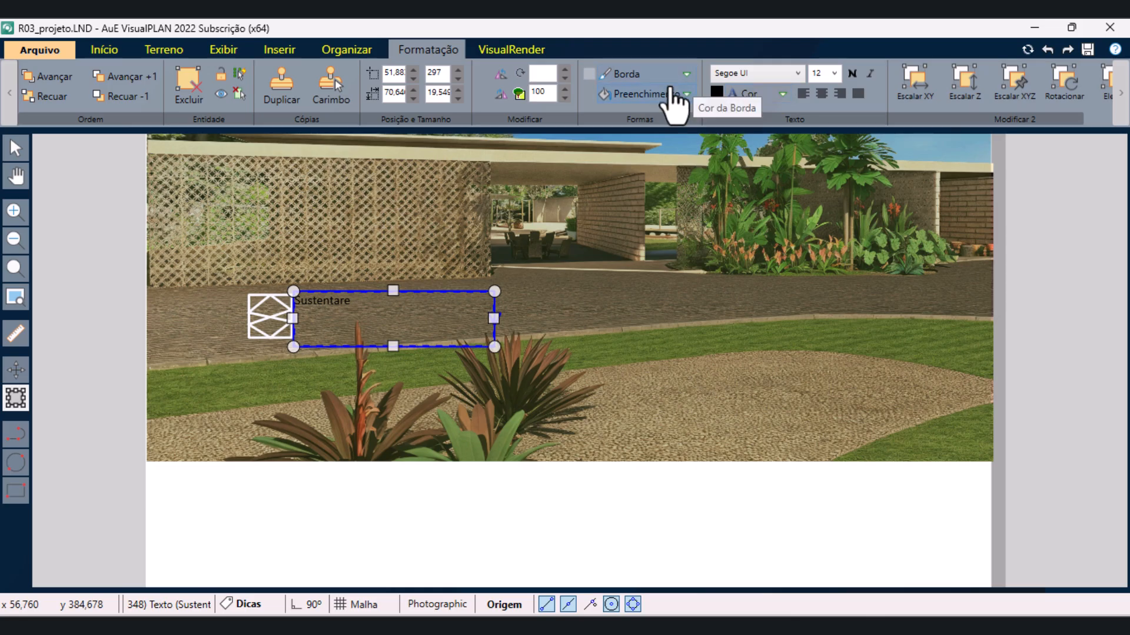
{"action": "left_click", "coordinate": [671, 77]}
{"action": "left_click", "coordinate": [621, 123]}
{"action": "left_click", "coordinate": [587, 116]}
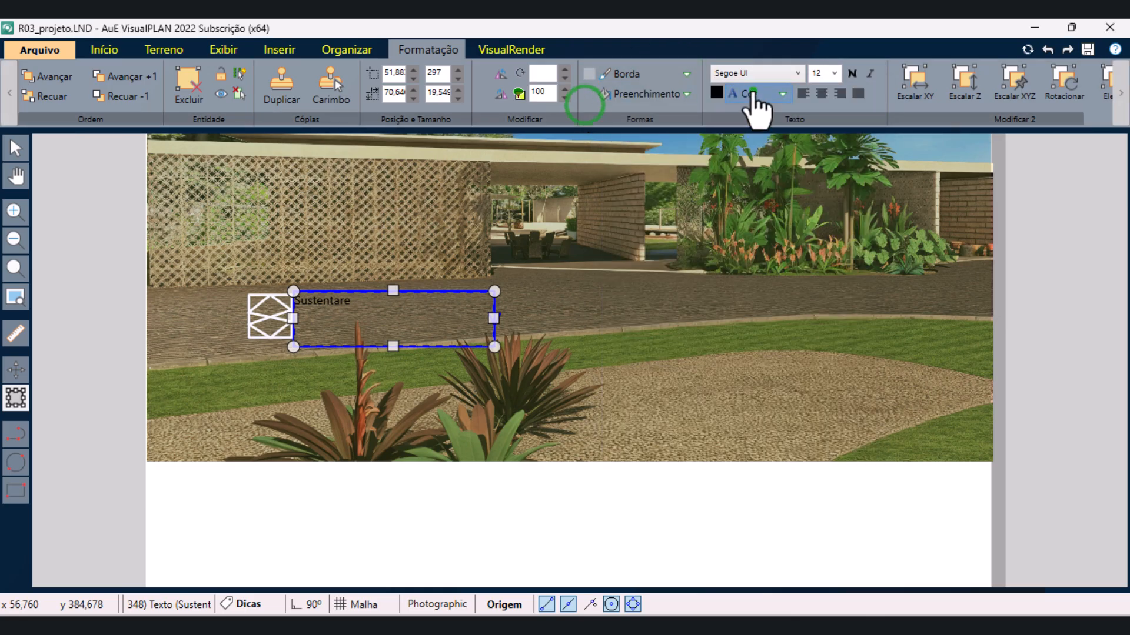
- Set the title's text colour to near-white and its font size to 40
{"action": "left_click", "coordinate": [752, 93]}
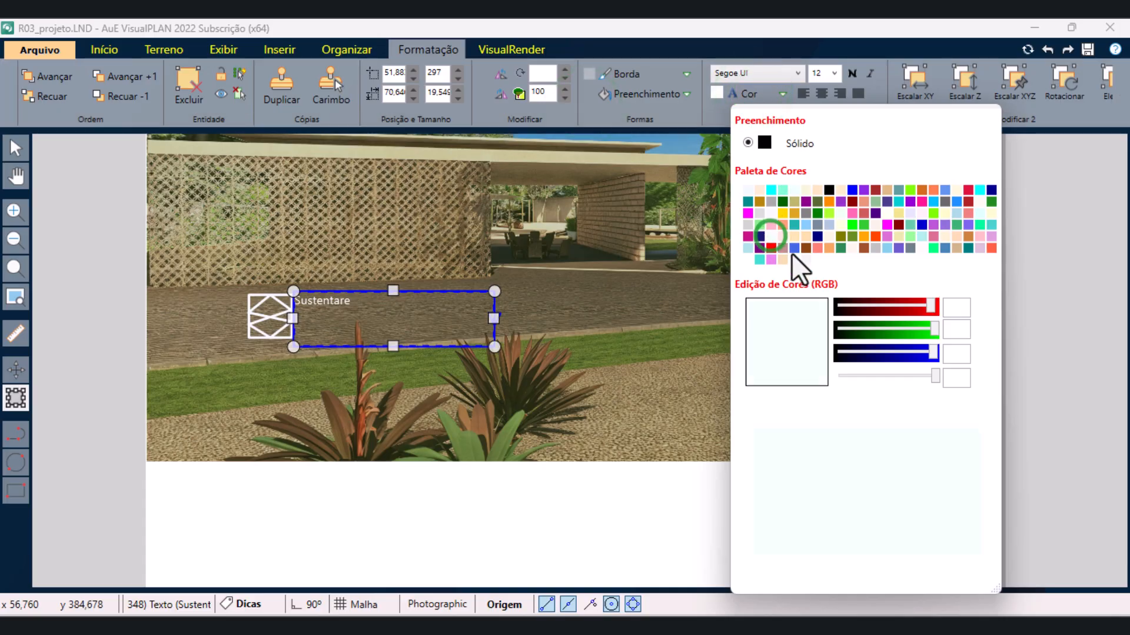
{"action": "left_click", "coordinate": [835, 74]}
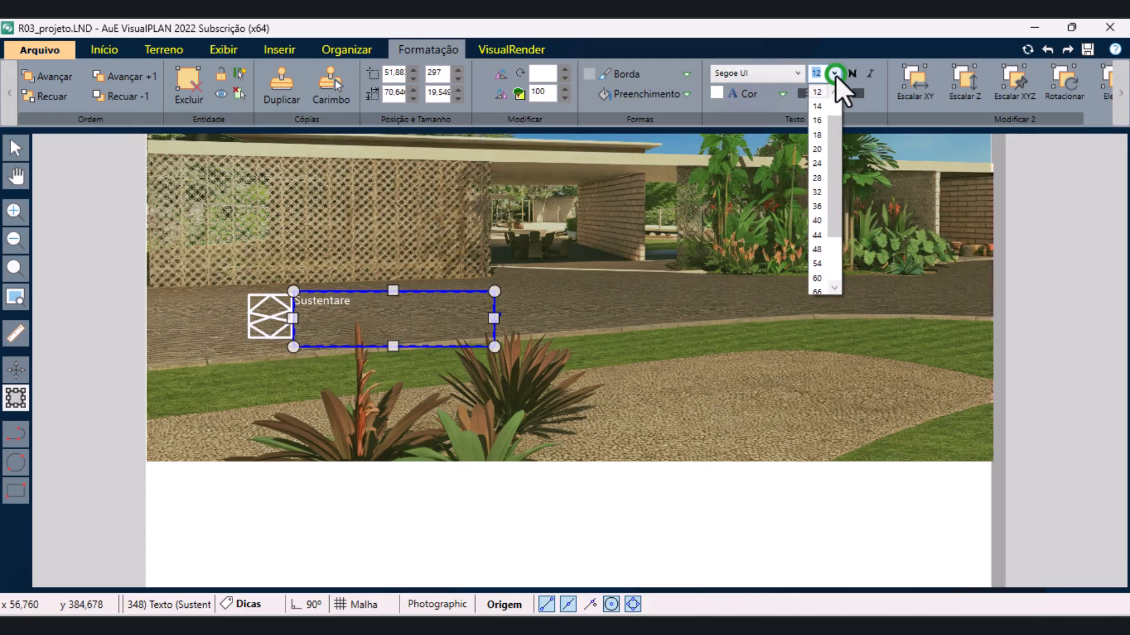
{"action": "left_click", "coordinate": [818, 220]}
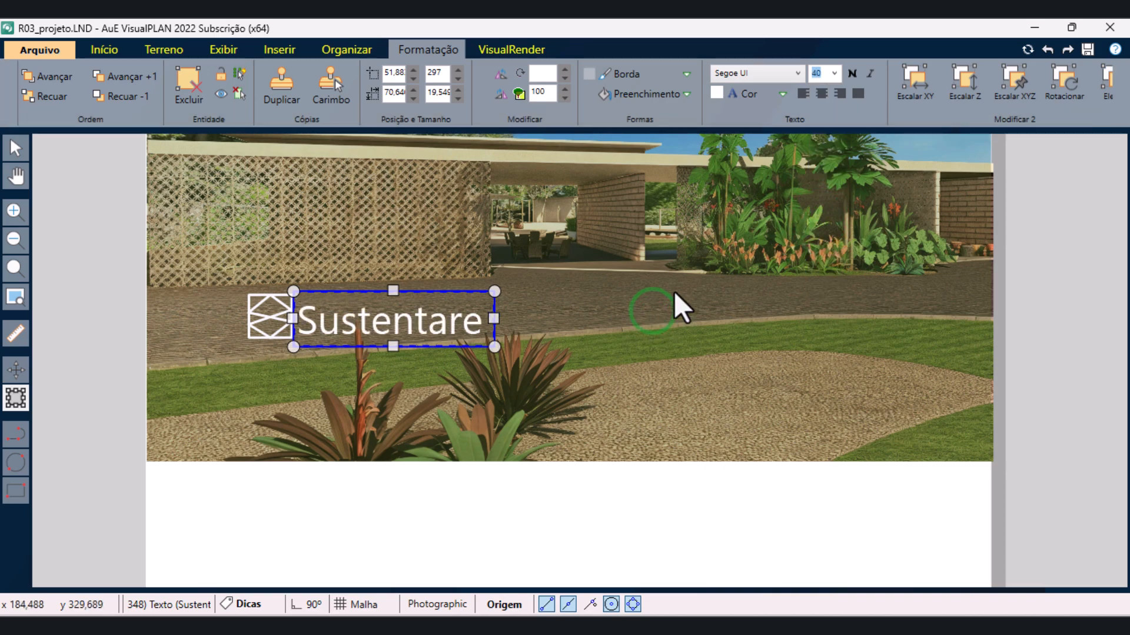
{"action": "left_click", "coordinate": [107, 218]}
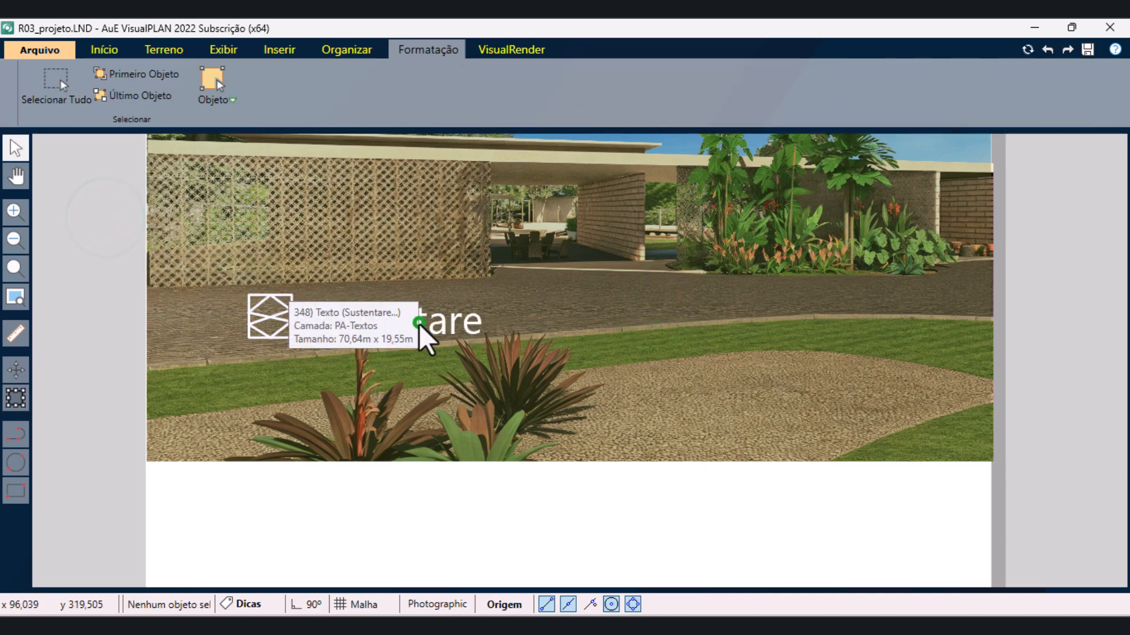
- Nudge the "Sustentare" title four steps to the right, leaving a gap beside the square logo
{"action": "left_click", "coordinate": [418, 323]}
{"action": "key", "text": "Right"}
{"action": "key", "text": "Right"}
{"action": "key", "text": "Right"}
{"action": "key", "text": "Right"}
- Widen the title's text frame toward the right to about 104 m
{"action": "left_click", "coordinate": [15, 299]}
{"action": "scroll", "coordinate": [650, 213], "scroll_direction": "up", "scroll_amount": 5}
{"action": "left_click", "coordinate": [13, 150]}
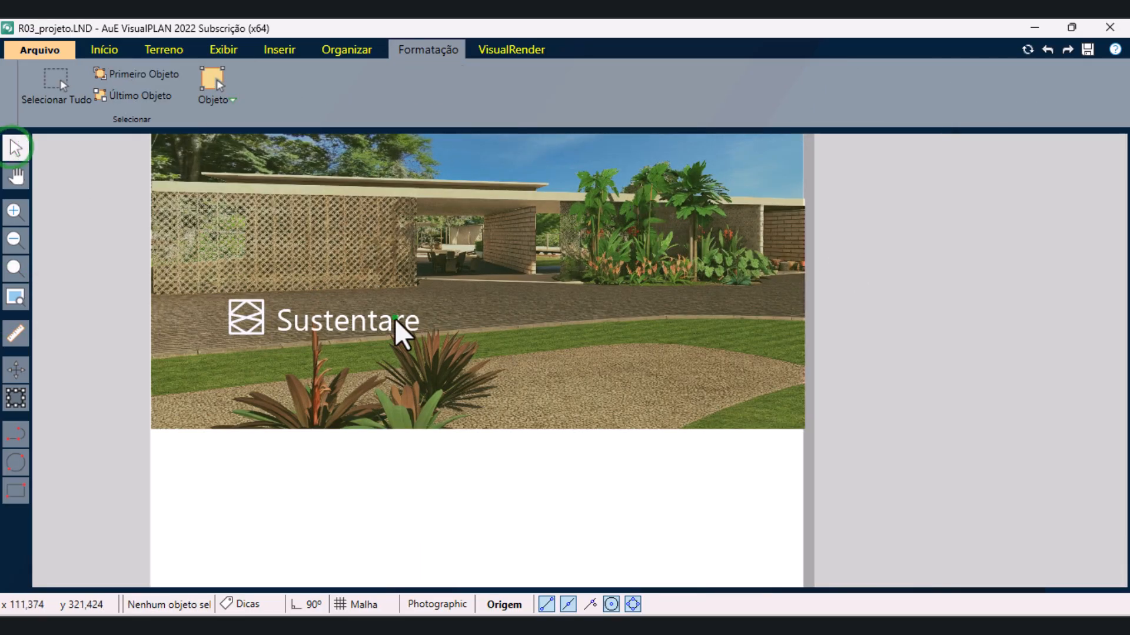
{"action": "left_click", "coordinate": [396, 323]}
{"action": "left_click", "coordinate": [14, 400]}
{"action": "left_click_drag", "start_coordinate": [427, 320], "coordinate": [501, 318]}
- Stamp one copy of the title text directly below the original on the header
{"action": "scroll", "coordinate": [605, 235], "scroll_direction": "up", "scroll_amount": 6}
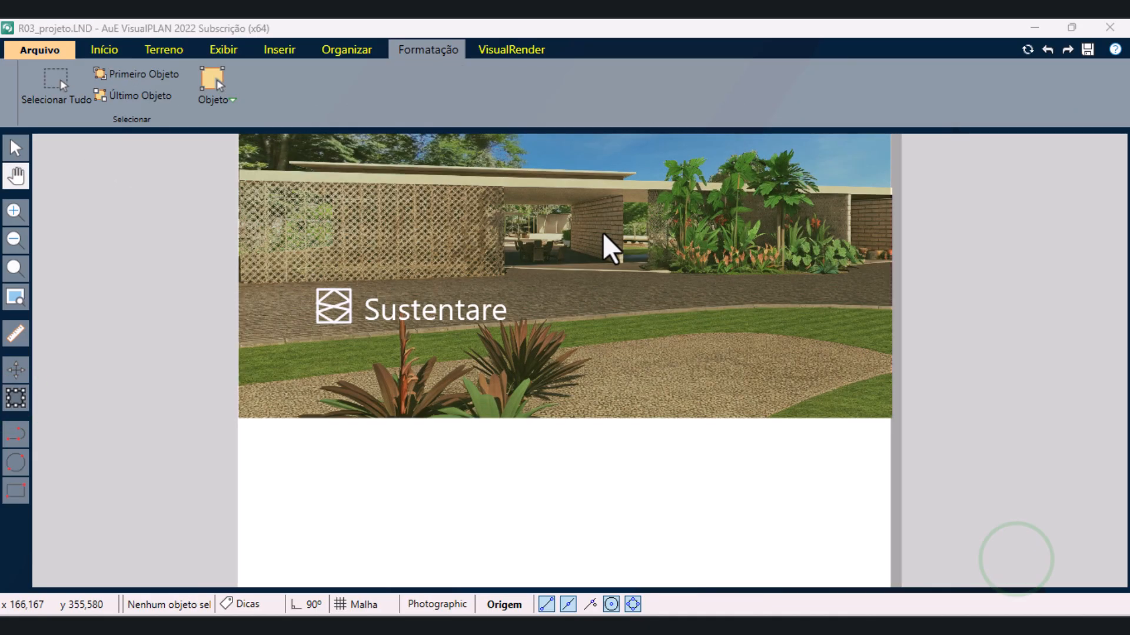
{"action": "left_click", "coordinate": [4, 152]}
{"action": "left_click", "coordinate": [336, 353]}
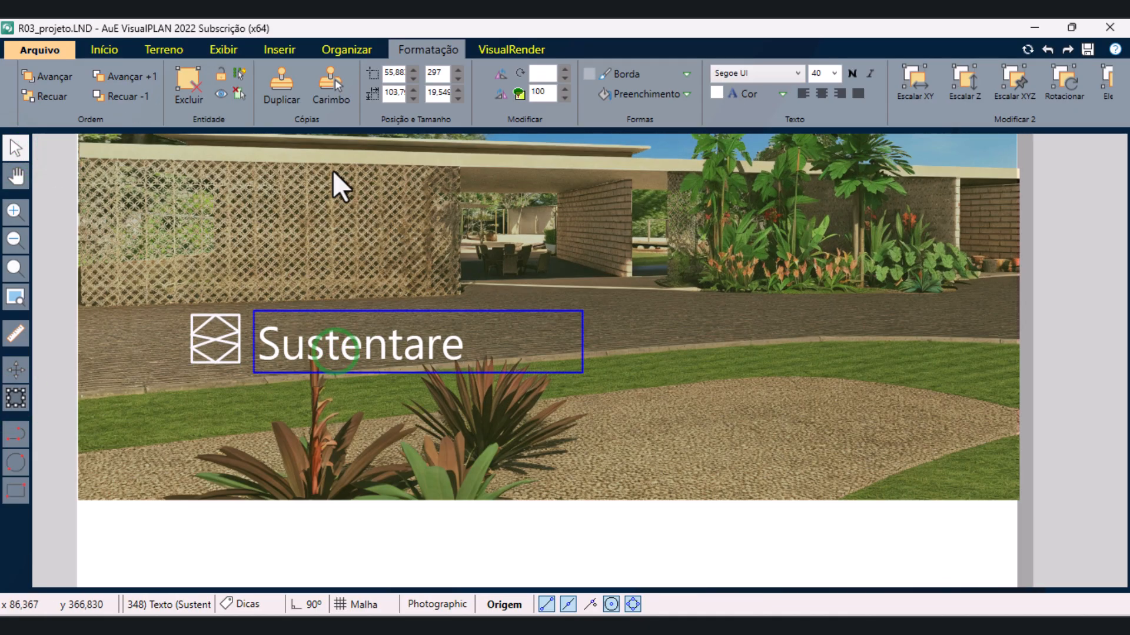
{"action": "left_click", "coordinate": [333, 88]}
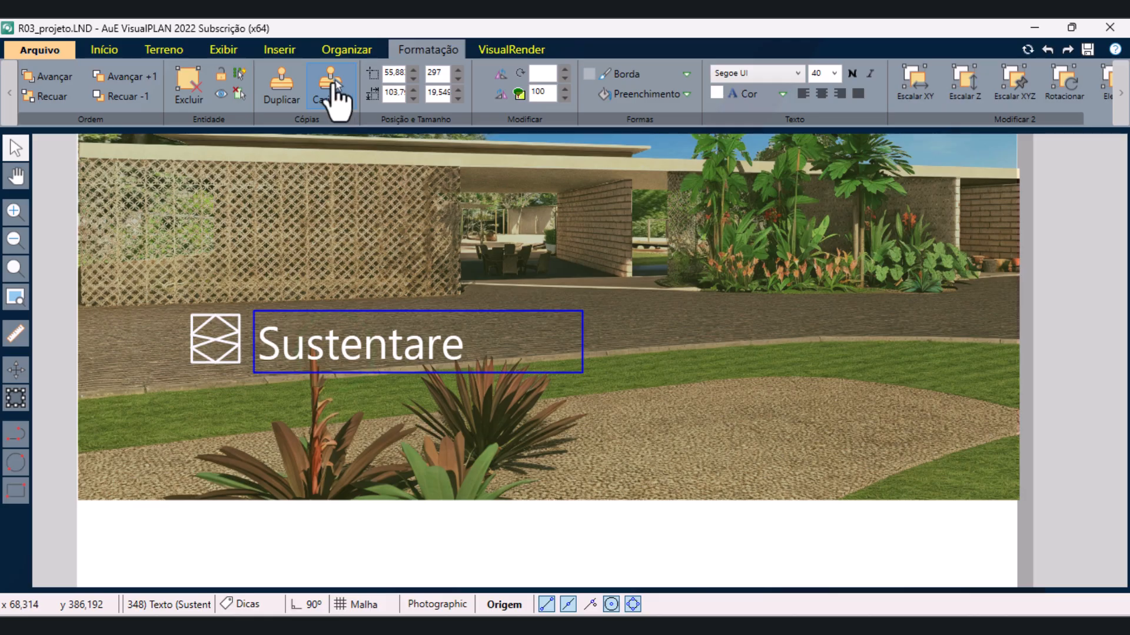
{"action": "left_click", "coordinate": [418, 408]}
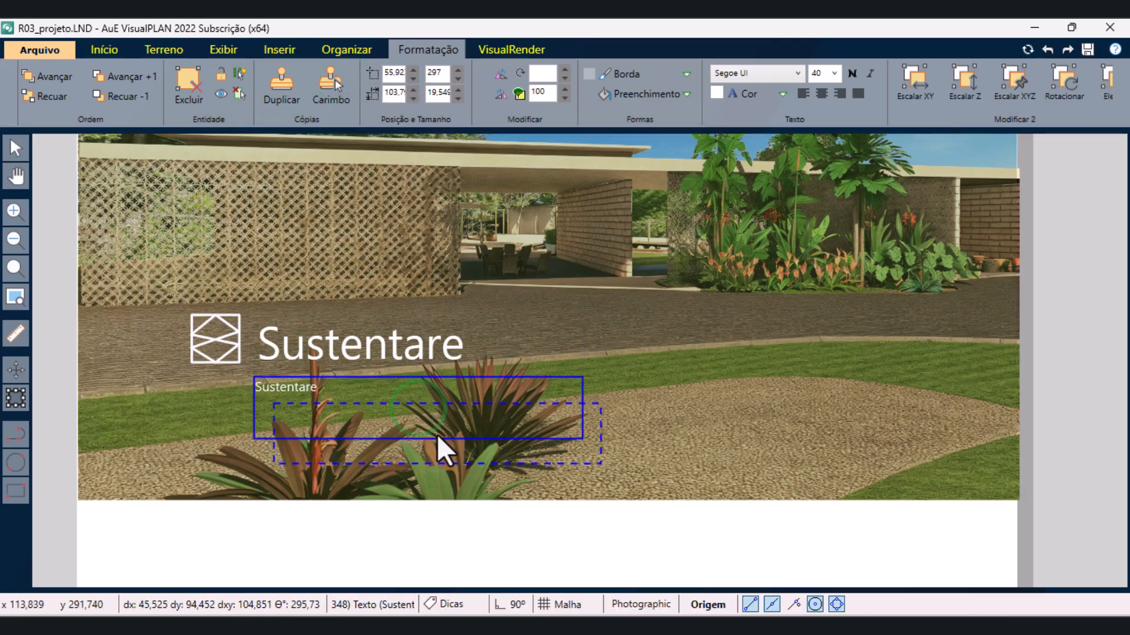
{"action": "key", "text": "Escape"}
- Replace the copied text with the subtitle "Centro Rural de Vivências - Monte Verde de Minas"
{"action": "double_click", "coordinate": [314, 390]}
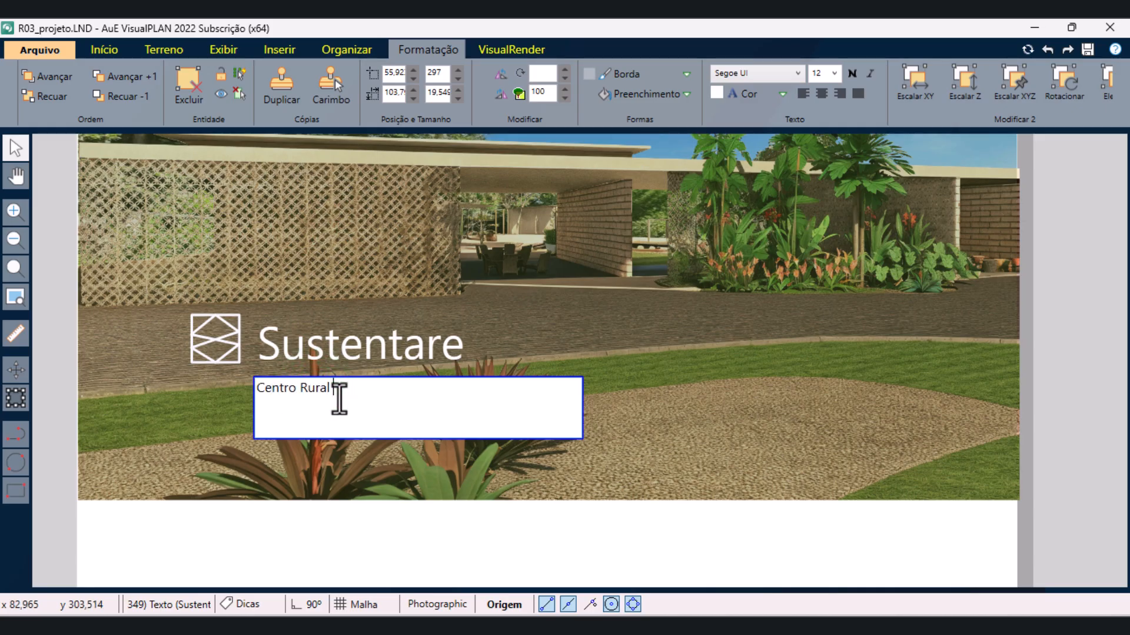
{"action": "key", "text": "BackSpace"}
{"action": "type", "text": "V"}
{"action": "left_click", "coordinate": [617, 412]}
- Nudge the subtitle up four steps and right one step so it aligns under the title
{"action": "left_click", "coordinate": [536, 394]}
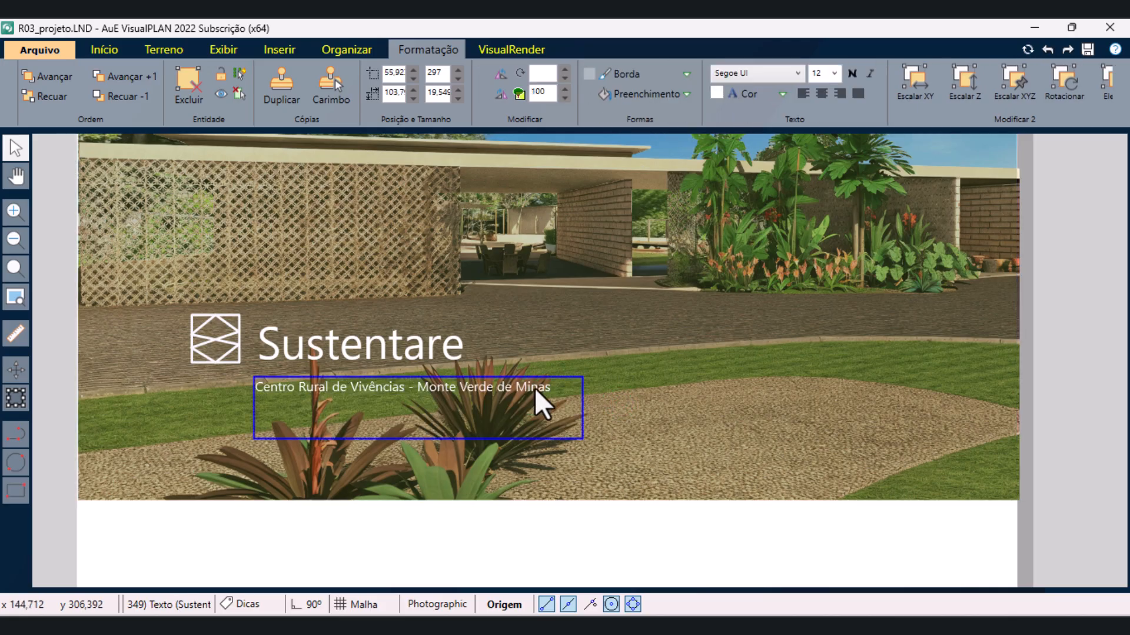
{"action": "key", "text": "Up"}
{"action": "key", "text": "Up"}
{"action": "key", "text": "Up"}
{"action": "key", "text": "Up"}
{"action": "key", "text": "Right"}
- Move the title and subtitle up together so they align vertically with the square logo
{"action": "left_click", "coordinate": [408, 353], "text": "shift"}
{"action": "key", "text": "Up"}
{"action": "key", "text": "Up"}
{"action": "key", "text": "Up"}
{"action": "key", "text": "Up"}
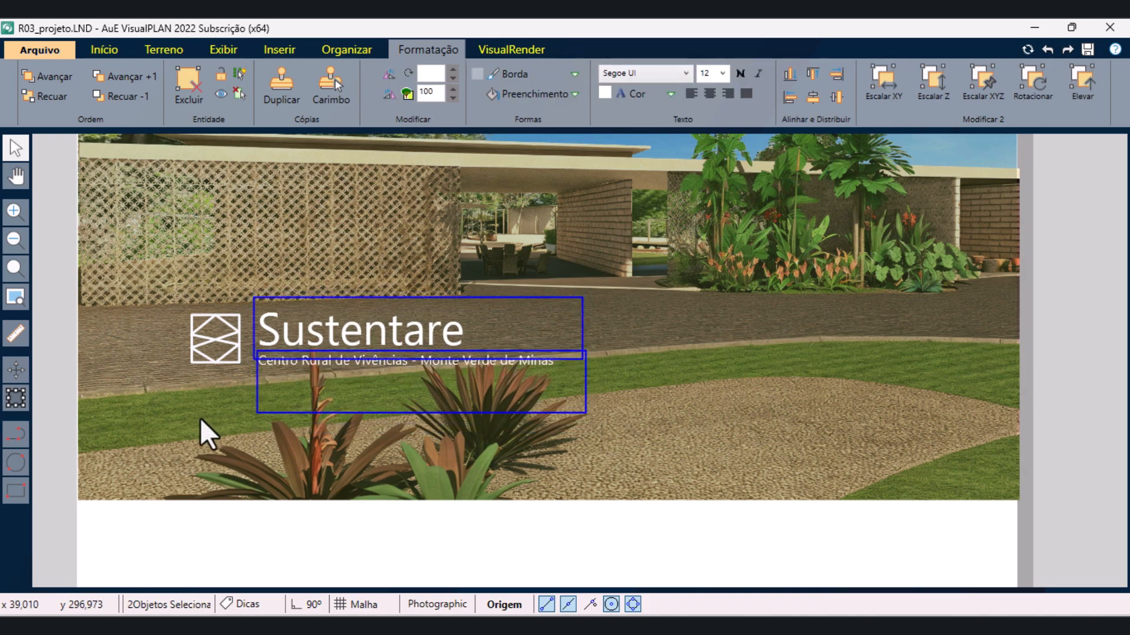
{"action": "left_click", "coordinate": [201, 419]}
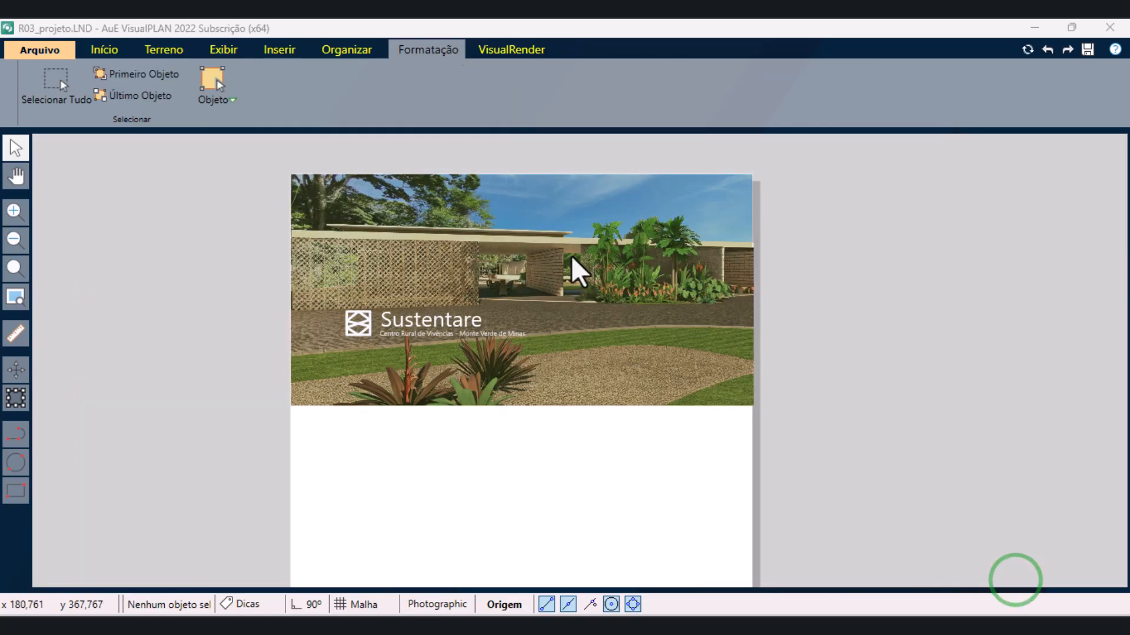
- Insert the woman cutout image skalgubbar_369_c_shopping_for_clogs-136x300 from the AGOSTO folder
{"action": "scroll", "coordinate": [571, 257], "scroll_direction": "up", "scroll_amount": 2}
{"action": "scroll", "coordinate": [590, 355], "scroll_direction": "down", "scroll_amount": 1}
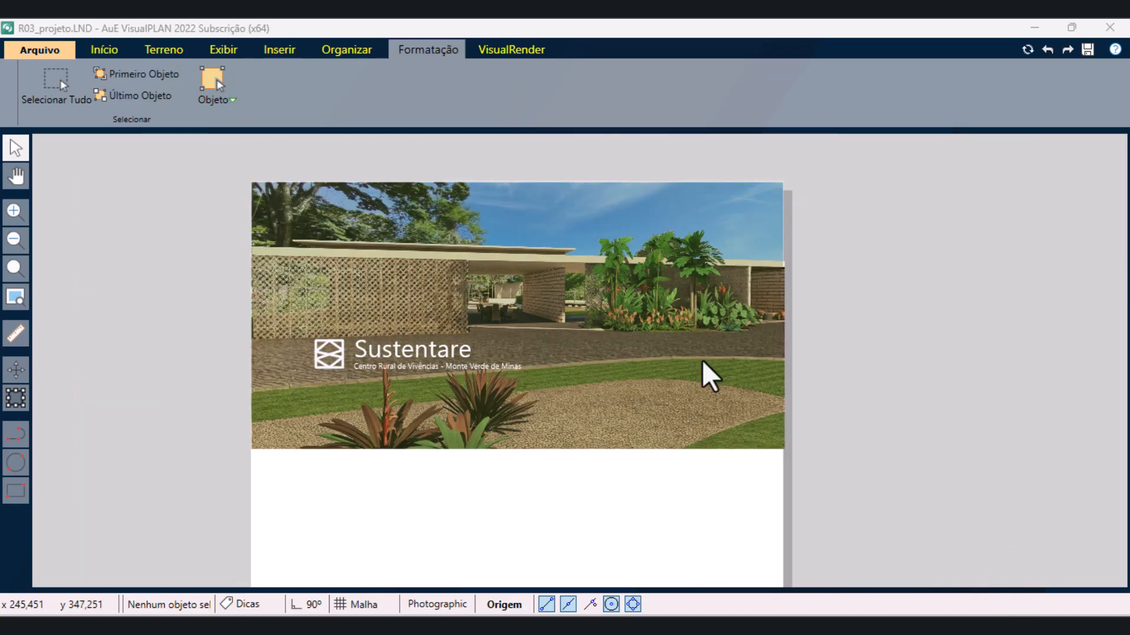
{"action": "left_click", "coordinate": [118, 51]}
{"action": "left_click", "coordinate": [263, 49]}
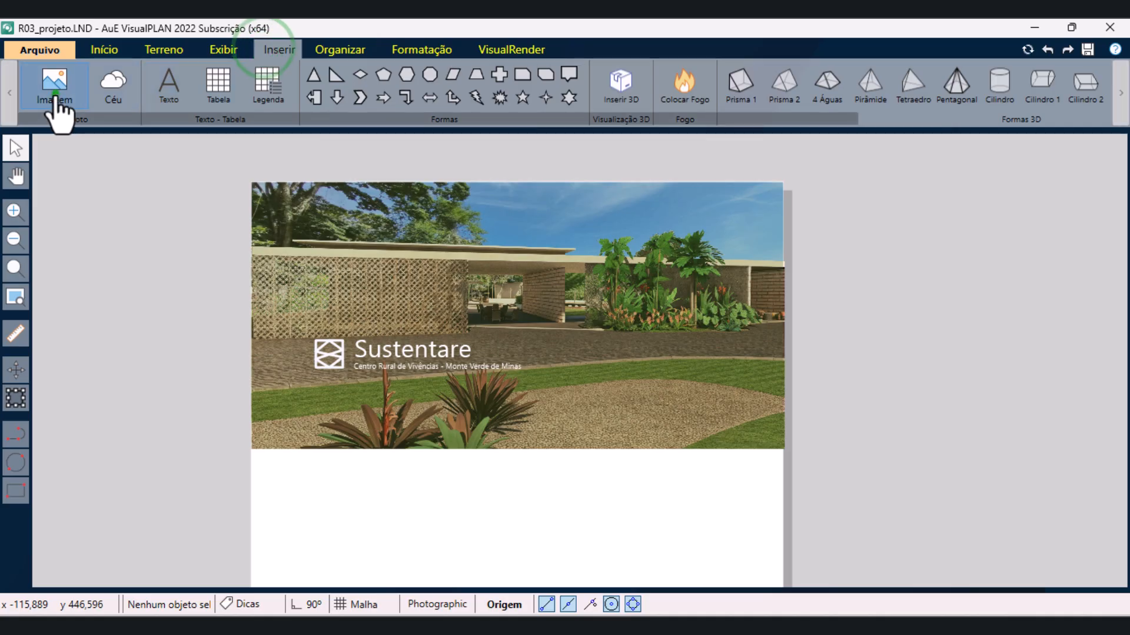
{"action": "left_click", "coordinate": [59, 97]}
{"action": "scroll", "coordinate": [75, 257], "scroll_direction": "down", "scroll_amount": 2}
{"action": "left_click", "coordinate": [74, 306]}
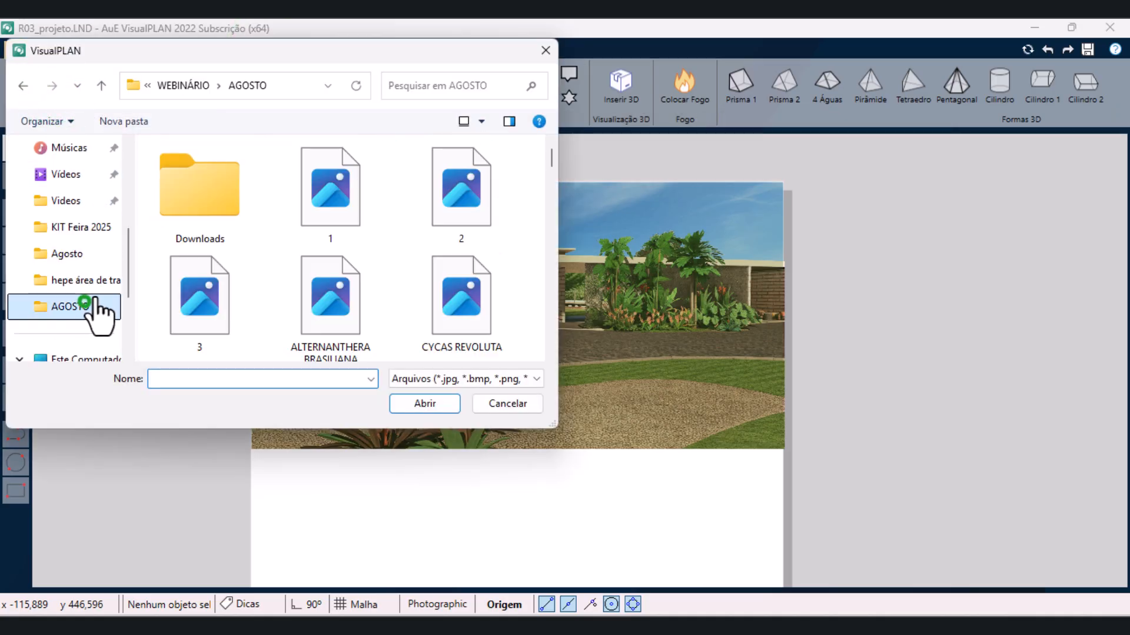
{"action": "scroll", "coordinate": [304, 209], "scroll_direction": "down", "scroll_amount": 8}
{"action": "left_click", "coordinate": [201, 292]}
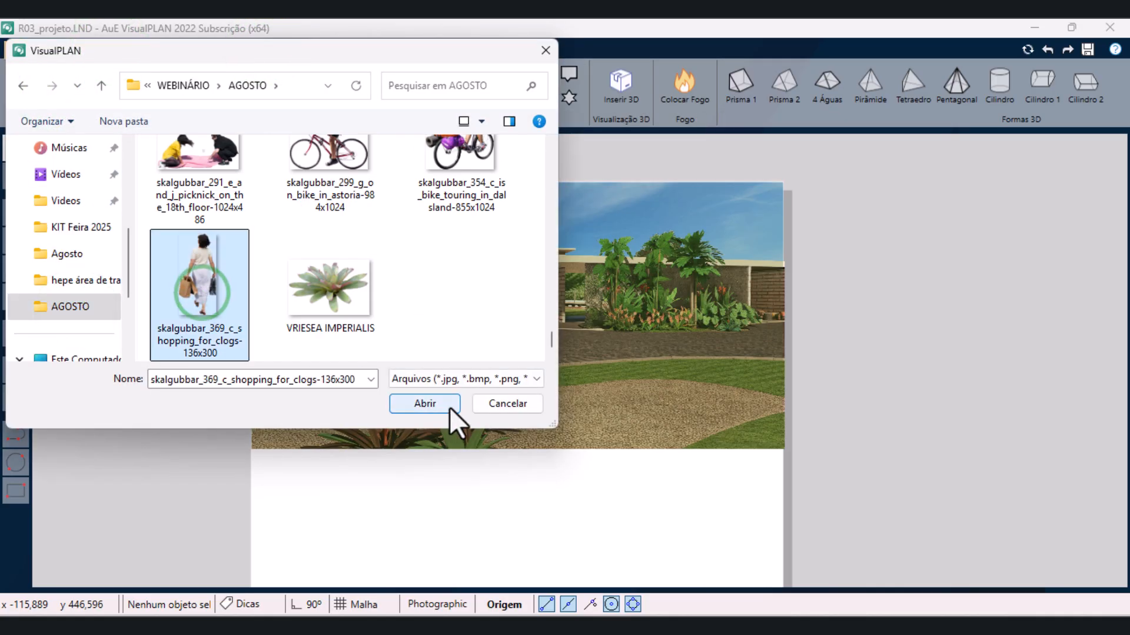
{"action": "left_click", "coordinate": [450, 408]}
- Move the woman cutout from above the sheet onto the right part of the header, using its lower-left corner as base point
{"action": "left_click", "coordinate": [16, 399]}
{"action": "scroll", "coordinate": [528, 286], "scroll_direction": "down", "scroll_amount": 2}
{"action": "scroll", "coordinate": [479, 202], "scroll_direction": "up", "scroll_amount": 3}
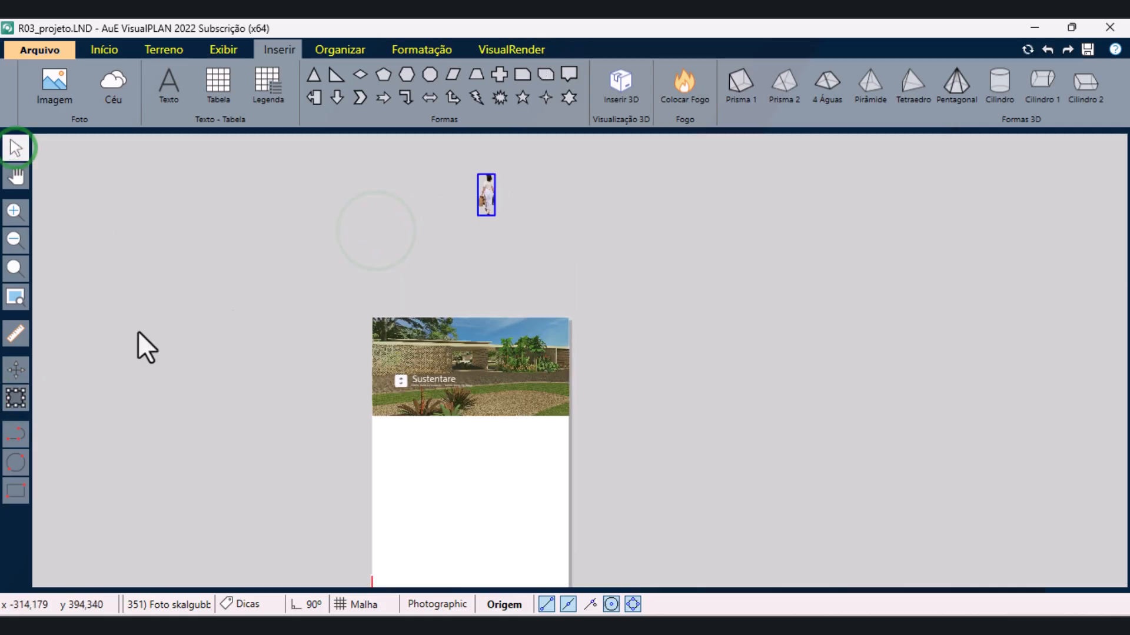
{"action": "left_click", "coordinate": [16, 369]}
{"action": "left_click", "coordinate": [479, 214]}
{"action": "left_click", "coordinate": [517, 417]}
- Scale the woman cutout to about 37 by 80 m so her feet stay within the header
{"action": "scroll", "coordinate": [510, 407], "scroll_direction": "up", "scroll_amount": 3}
{"action": "left_click", "coordinate": [16, 398]}
{"action": "left_click_drag", "start_coordinate": [592, 319], "coordinate": [626, 375]}
{"action": "left_click", "coordinate": [16, 148]}
{"action": "left_click", "coordinate": [15, 398]}
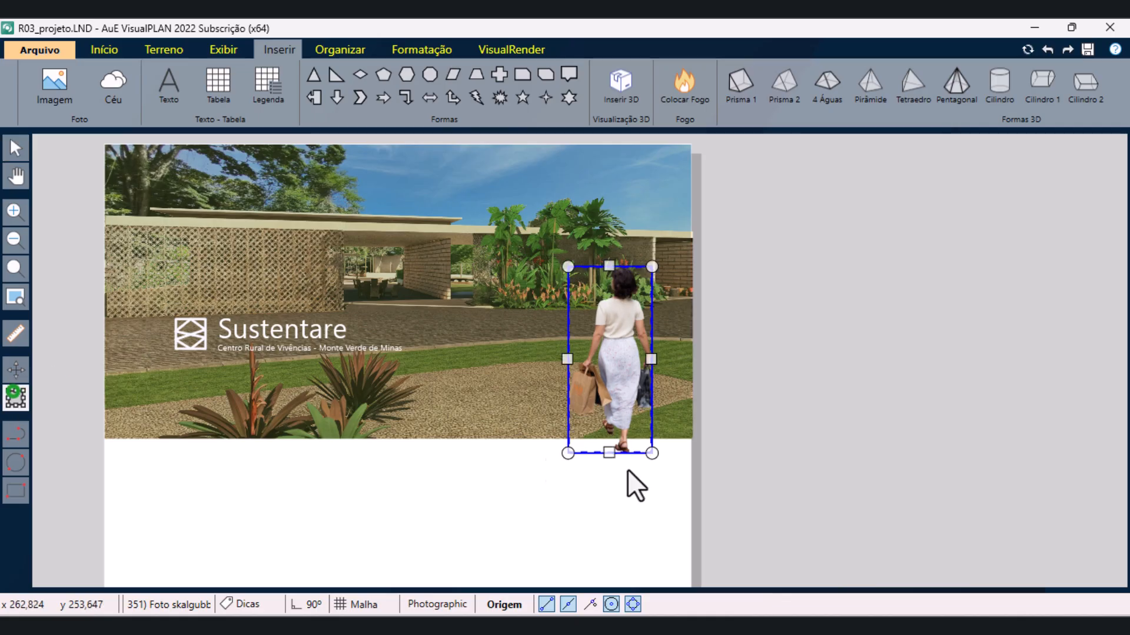
{"action": "left_click_drag", "start_coordinate": [652, 454], "coordinate": [641, 424]}
{"action": "left_click", "coordinate": [609, 384]}
- Move the woman cutout to the lower-right corner of the header image, flush with its edge
{"action": "left_click", "coordinate": [15, 149]}
{"action": "left_click", "coordinate": [916, 398]}
{"action": "left_click", "coordinate": [610, 348]}
{"action": "left_click_drag", "start_coordinate": [610, 355], "coordinate": [661, 368]}
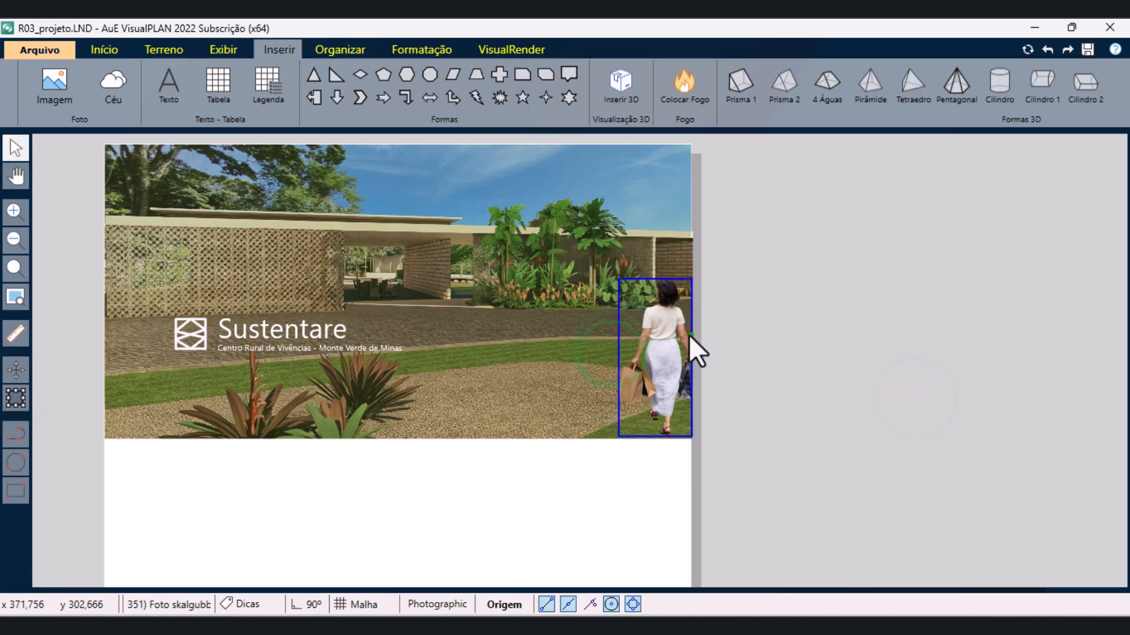
- Reorder the woman cutout to sit above the header photos but beneath the green overlay
{"action": "left_click", "coordinate": [446, 50]}
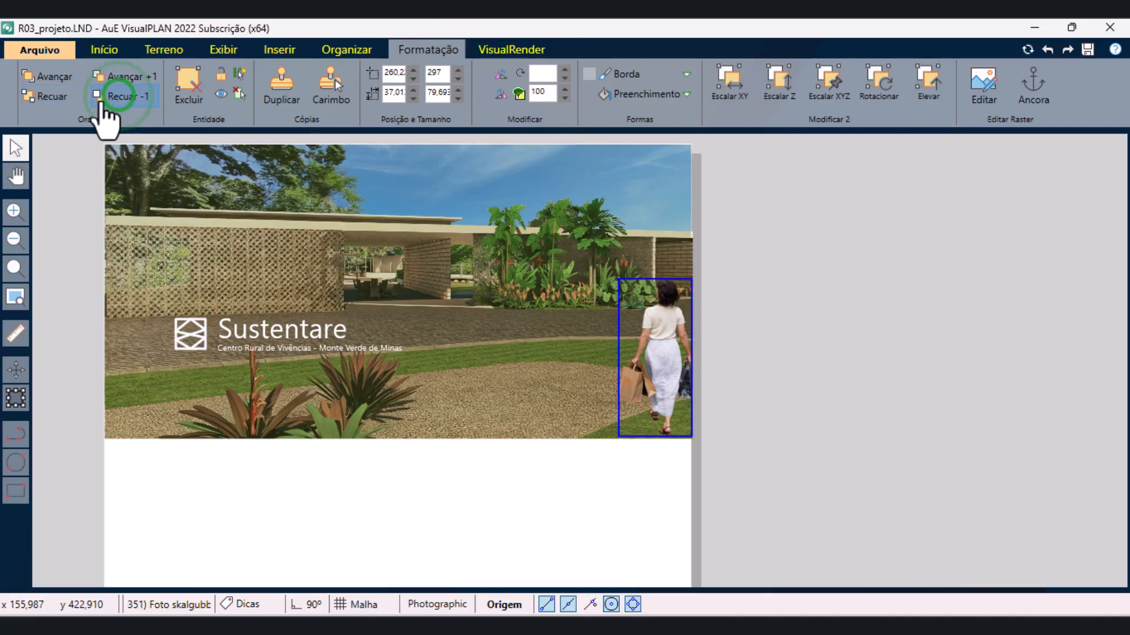
{"action": "left_click", "coordinate": [66, 96]}
{"action": "left_click", "coordinate": [134, 79]}
{"action": "left_click", "coordinate": [135, 78]}
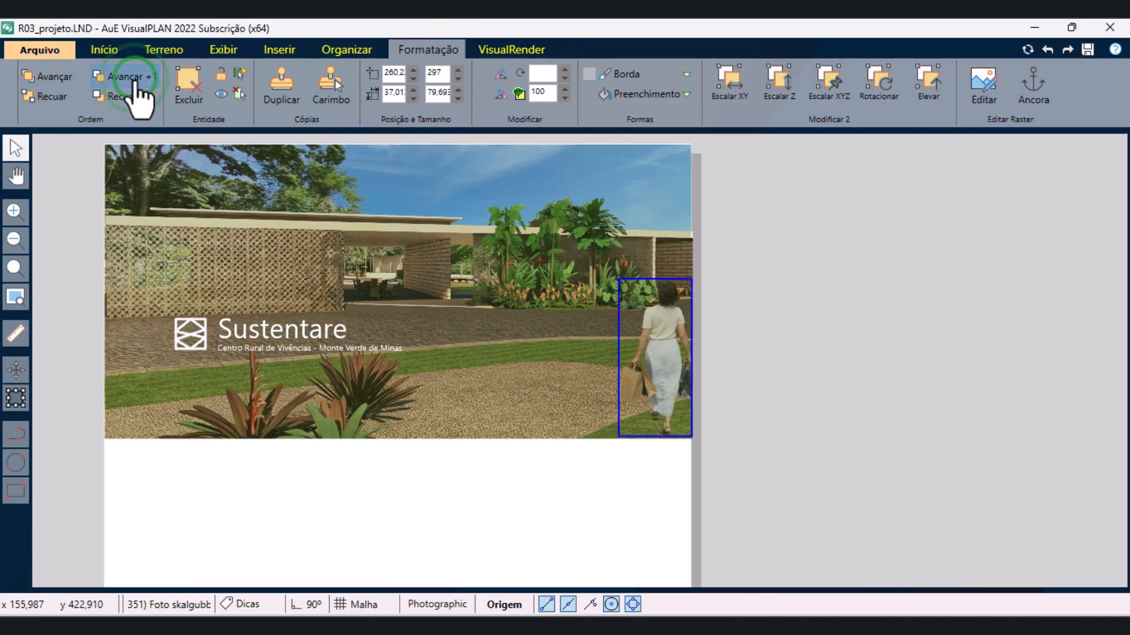
{"action": "left_click", "coordinate": [800, 356]}
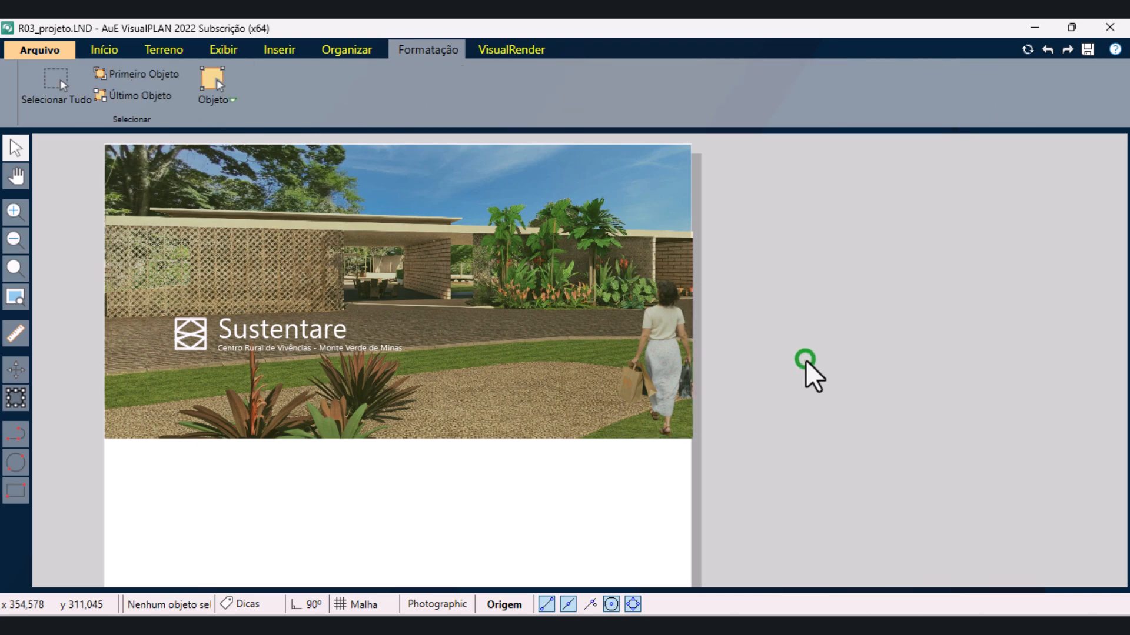
{"action": "left_click", "coordinate": [654, 329]}
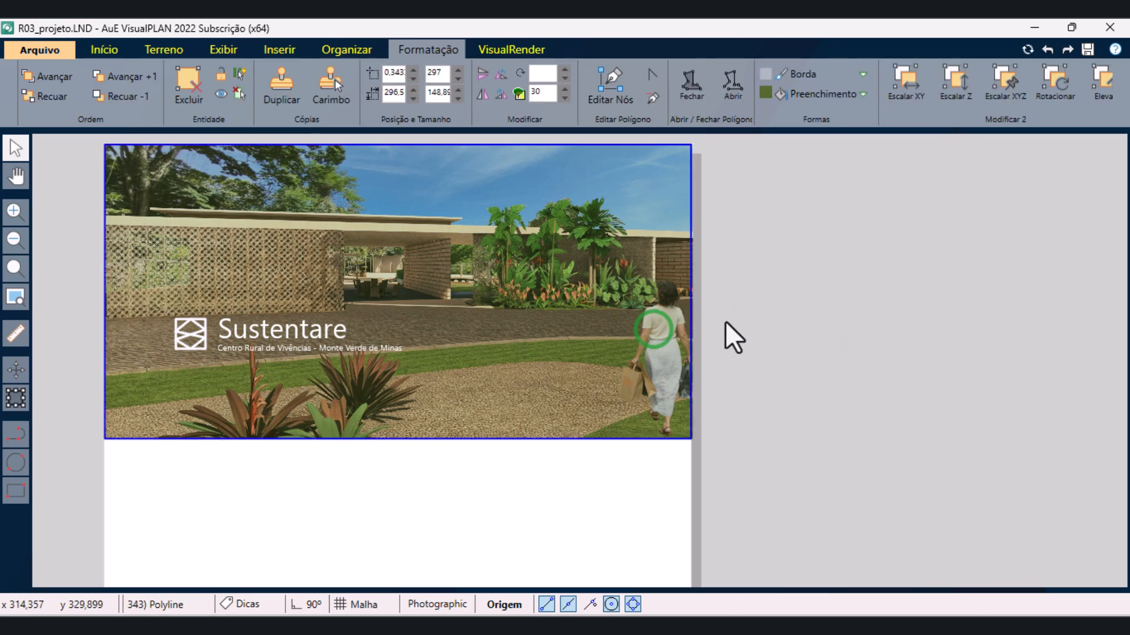
{"action": "left_click", "coordinate": [728, 291]}
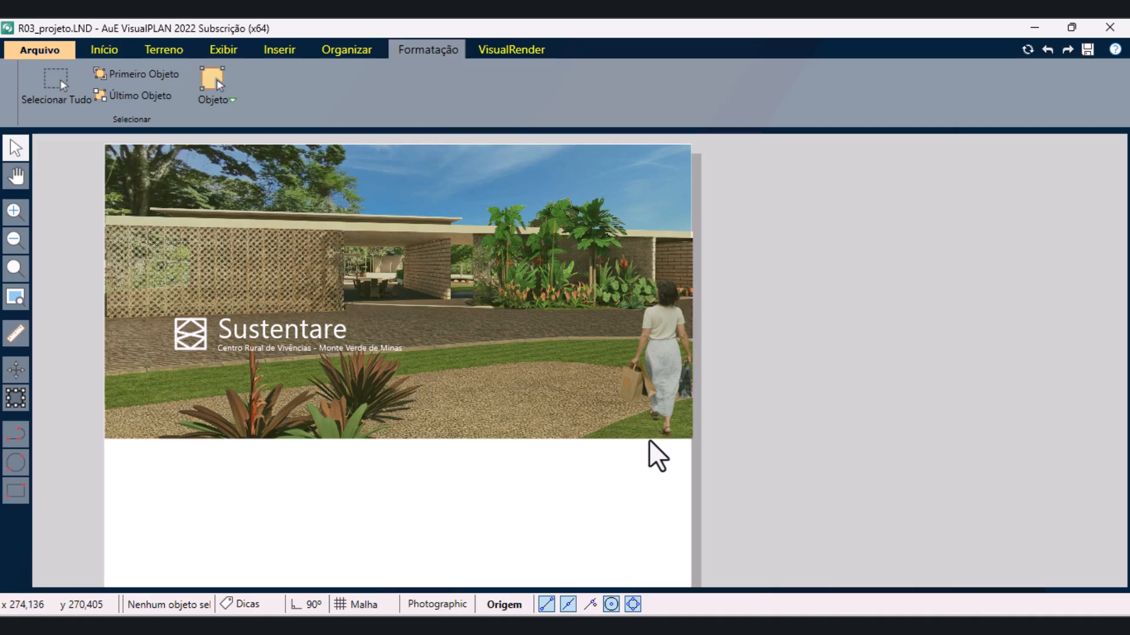
- Draw a closed freeform polyline about 16 by 14 m around the woman's feet as her shadow shape
{"action": "left_click", "coordinate": [15, 432]}
{"action": "left_click", "coordinate": [649, 418]}
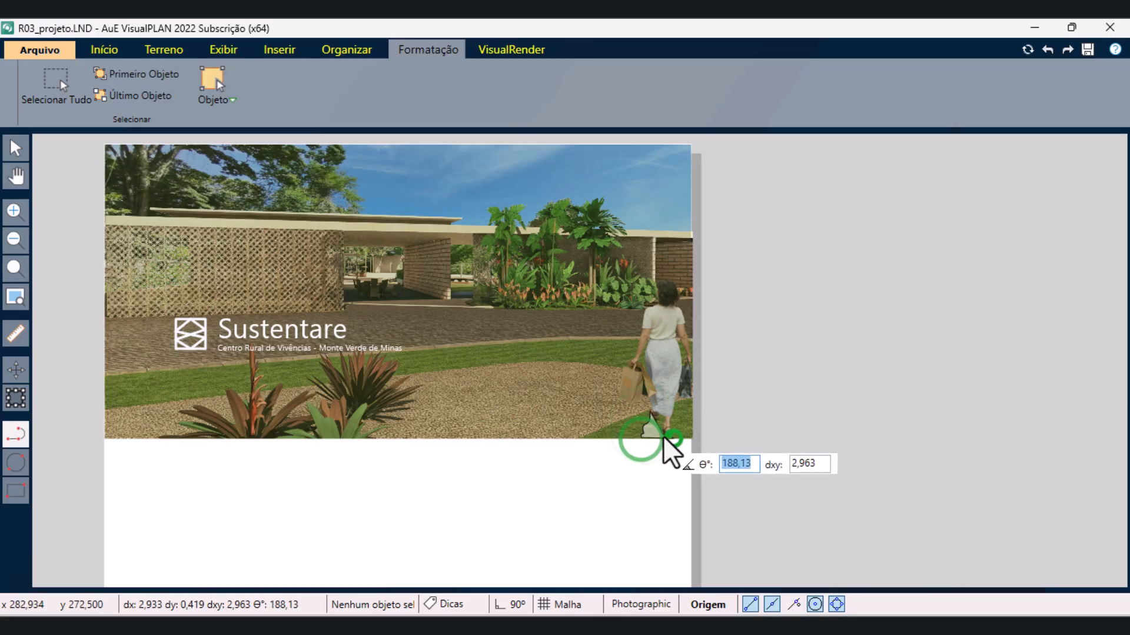
{"action": "left_click", "coordinate": [653, 417]}
{"action": "right_click", "coordinate": [652, 415]}
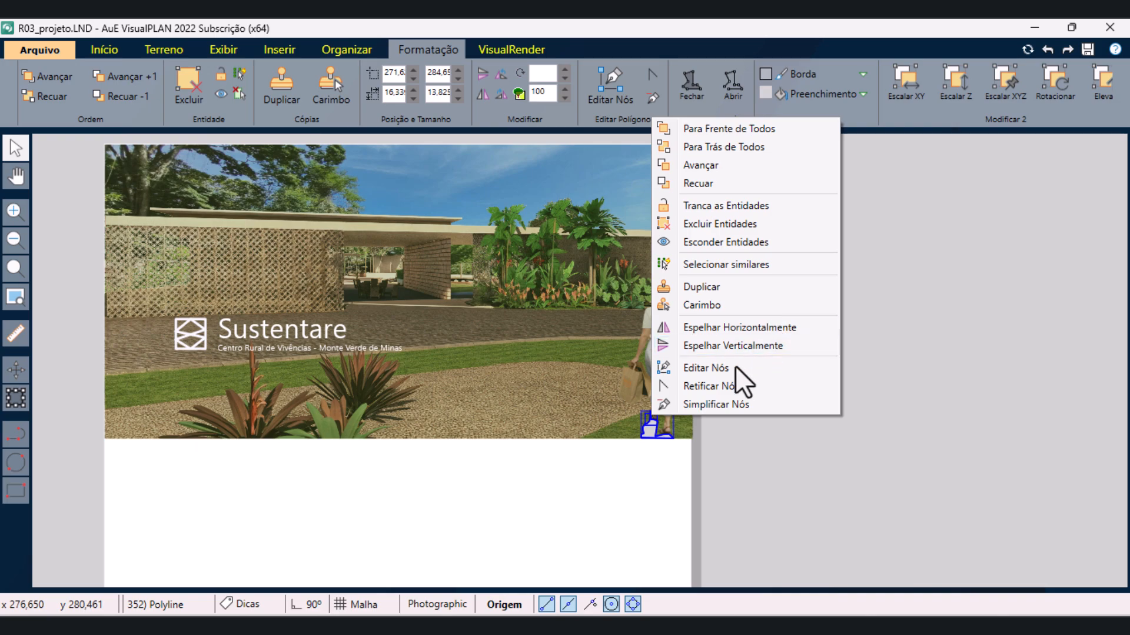
- Give the shadow polyline a transparent border and a solid black fill
{"action": "left_click", "coordinate": [794, 77]}
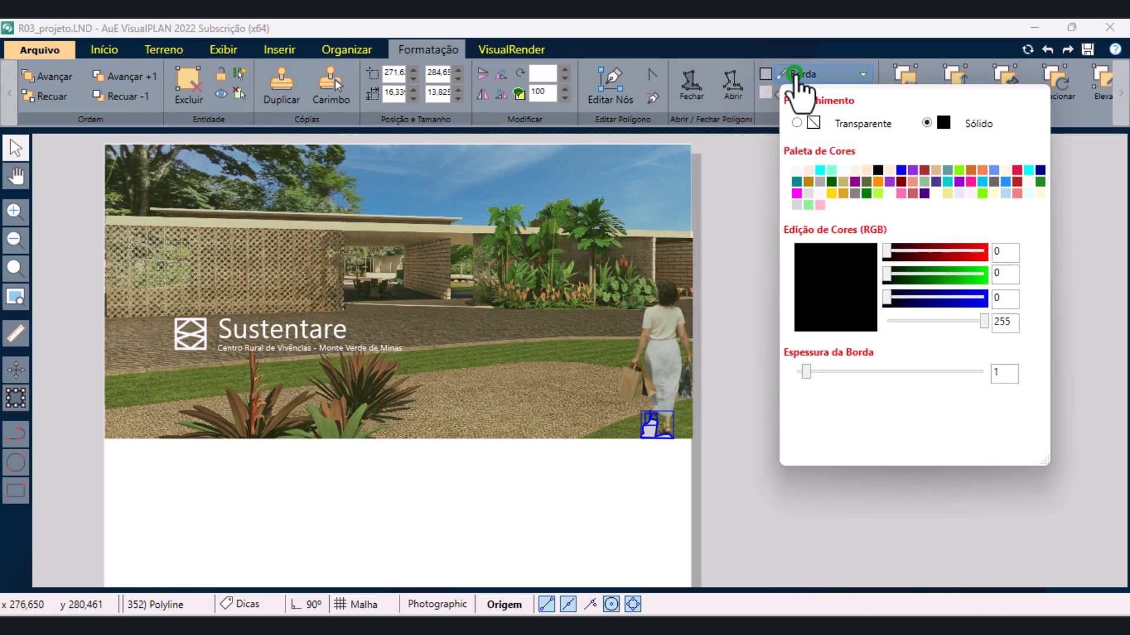
{"action": "left_click", "coordinate": [795, 123]}
{"action": "left_click", "coordinate": [768, 105]}
{"action": "left_click", "coordinate": [803, 95]}
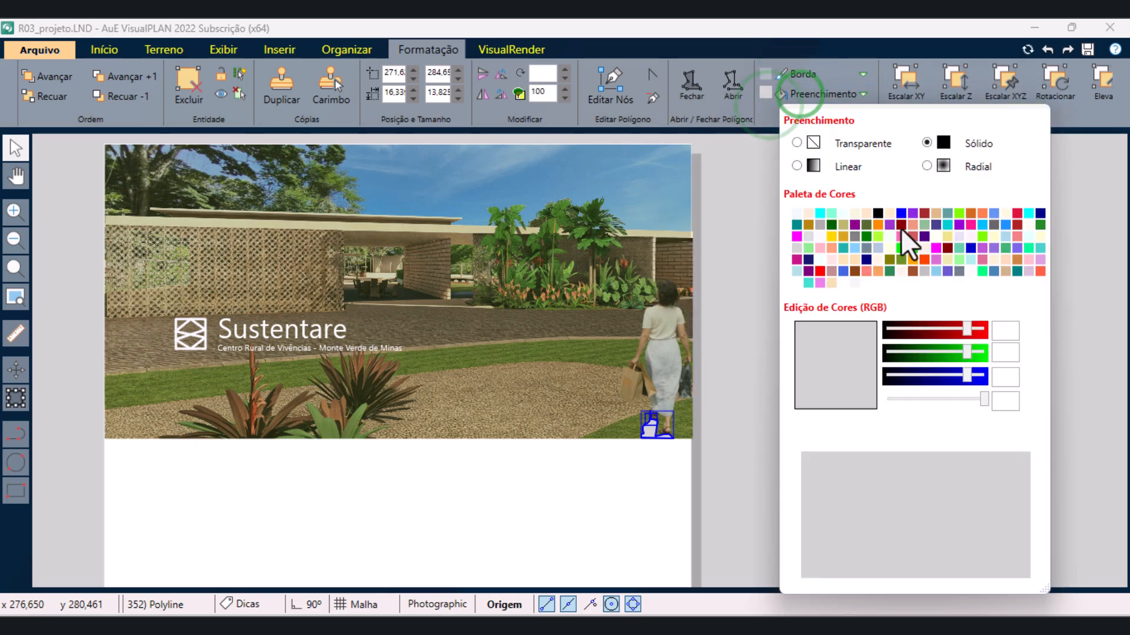
{"action": "left_click", "coordinate": [994, 225]}
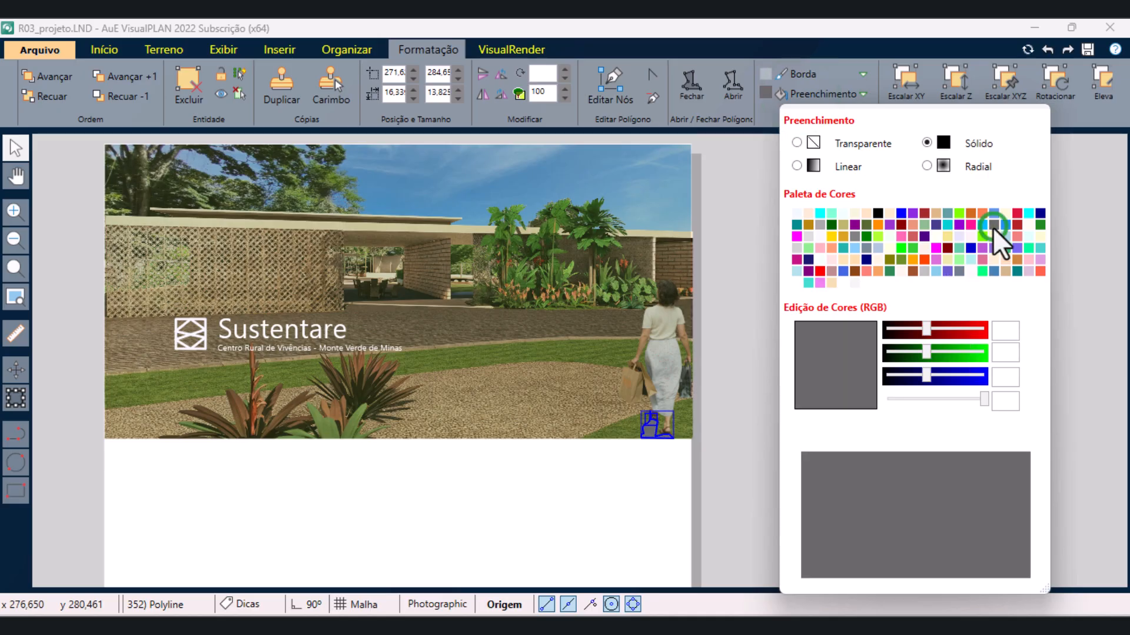
{"action": "left_click", "coordinate": [878, 214]}
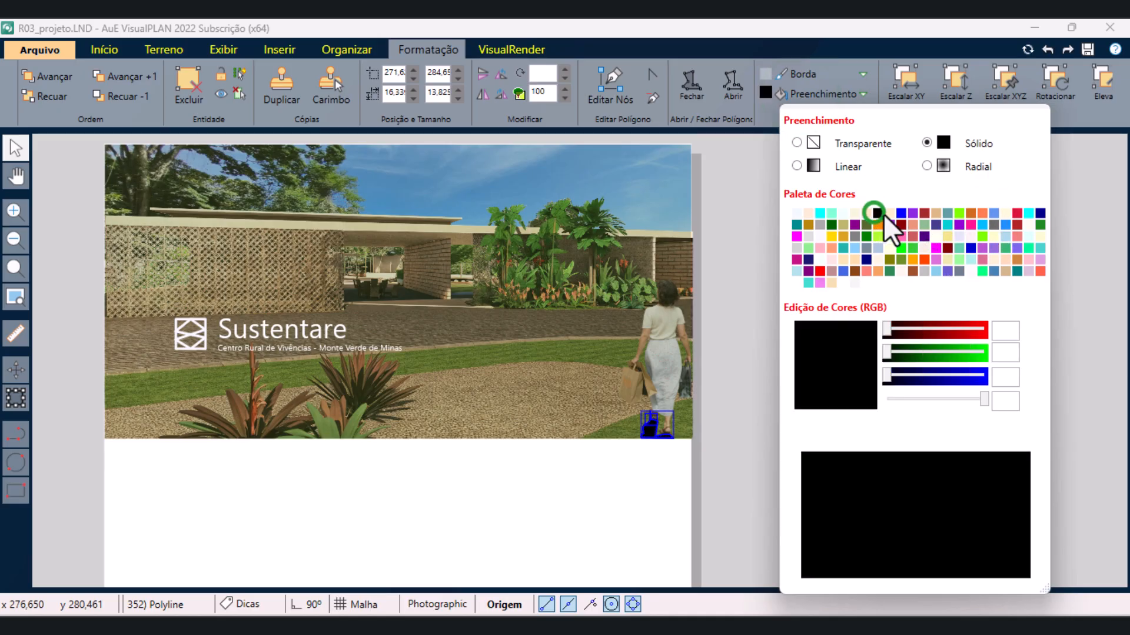
- Set the opacity of the black shadow shape at the woman's feet to 30
{"action": "left_click", "coordinate": [533, 94]}
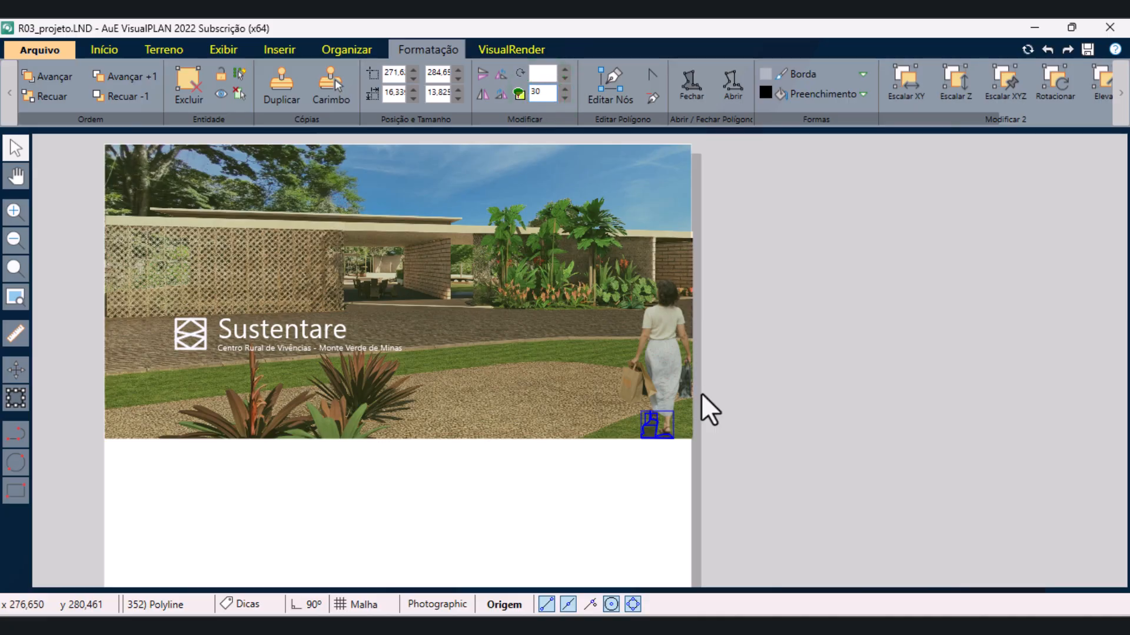
{"action": "left_click", "coordinate": [644, 489]}
{"action": "left_click", "coordinate": [686, 487]}
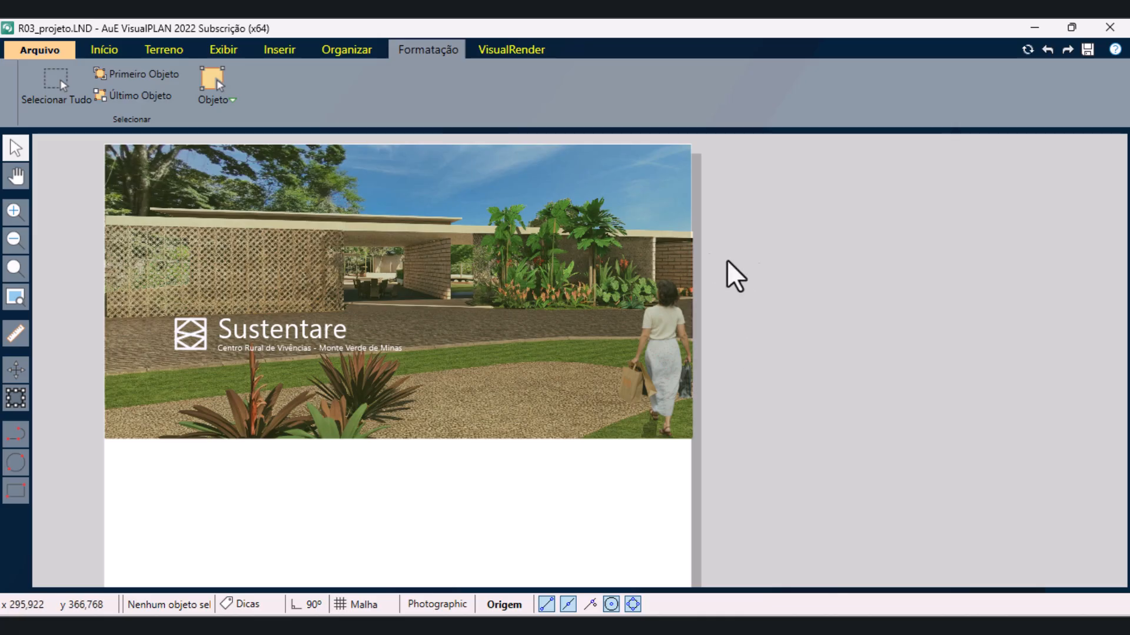
- Review the header composition with the woman and her shadow in relation to the whole board
{"action": "scroll", "coordinate": [822, 235], "scroll_direction": "down", "scroll_amount": 2}
{"action": "scroll", "coordinate": [426, 232], "scroll_direction": "down", "scroll_amount": 1}
{"action": "scroll", "coordinate": [516, 391], "scroll_direction": "up", "scroll_amount": 1}
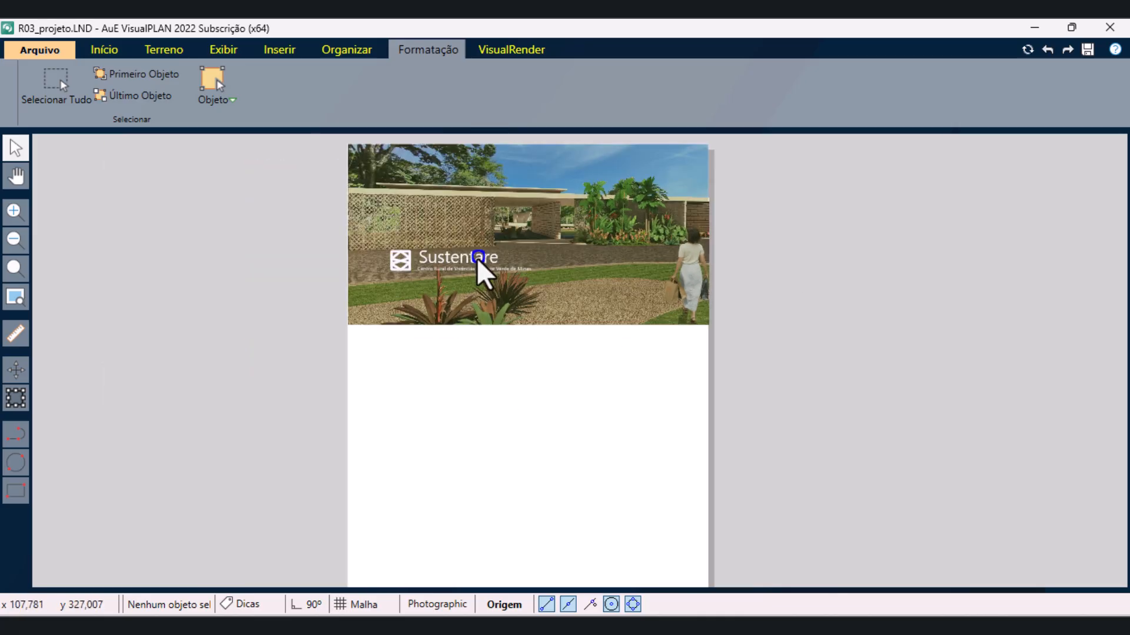
{"action": "scroll", "coordinate": [505, 344], "scroll_direction": "down", "scroll_amount": 1}
{"action": "scroll", "coordinate": [506, 374], "scroll_direction": "up", "scroll_amount": 1}
{"action": "scroll", "coordinate": [518, 377], "scroll_direction": "down", "scroll_amount": 1}
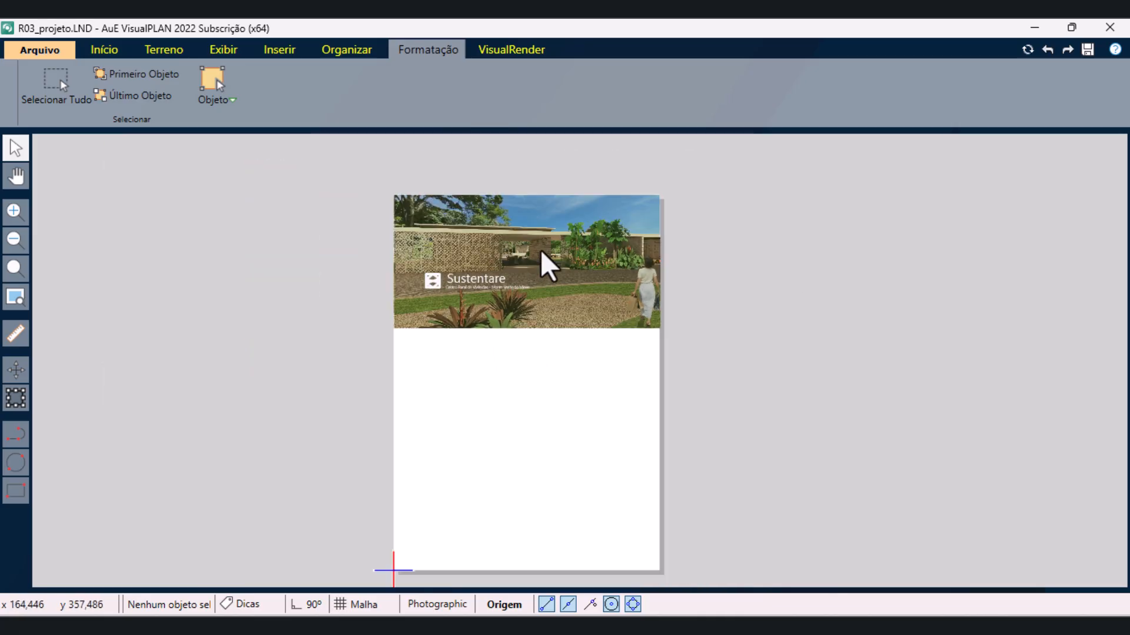
{"action": "scroll", "coordinate": [542, 260], "scroll_direction": "up", "scroll_amount": 1}
{"action": "scroll", "coordinate": [549, 170], "scroll_direction": "up", "scroll_amount": 1}
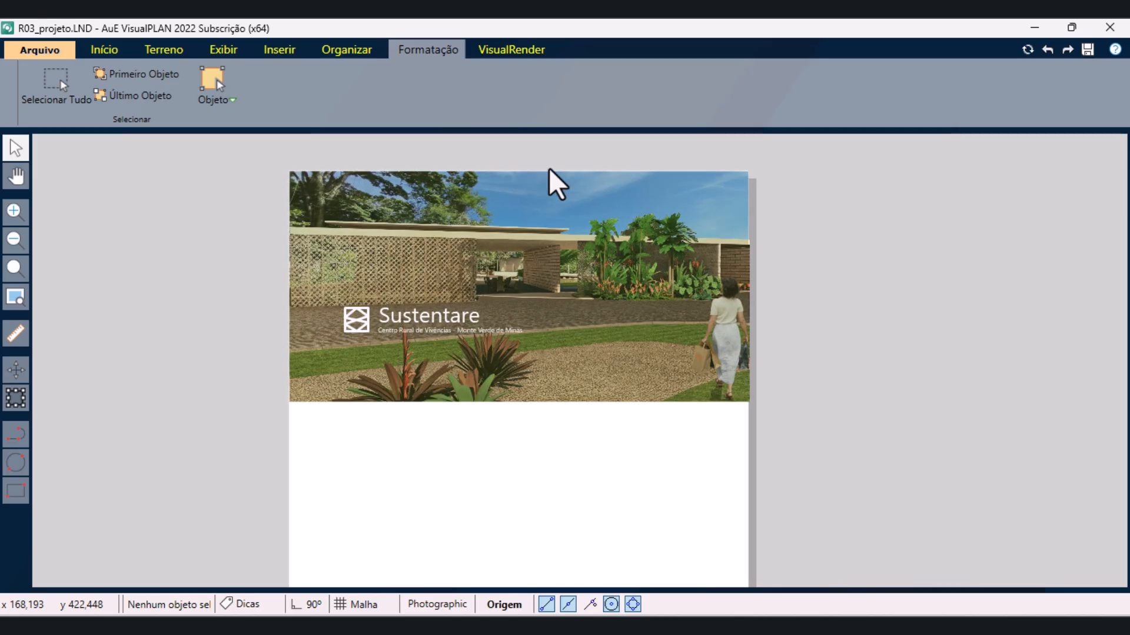
- Draw a rectangle 297 m wide and about 11.5 m high directly beneath the header image, spanning the board's full width
{"action": "left_click", "coordinate": [15, 493]}
{"action": "left_click", "coordinate": [290, 404]}
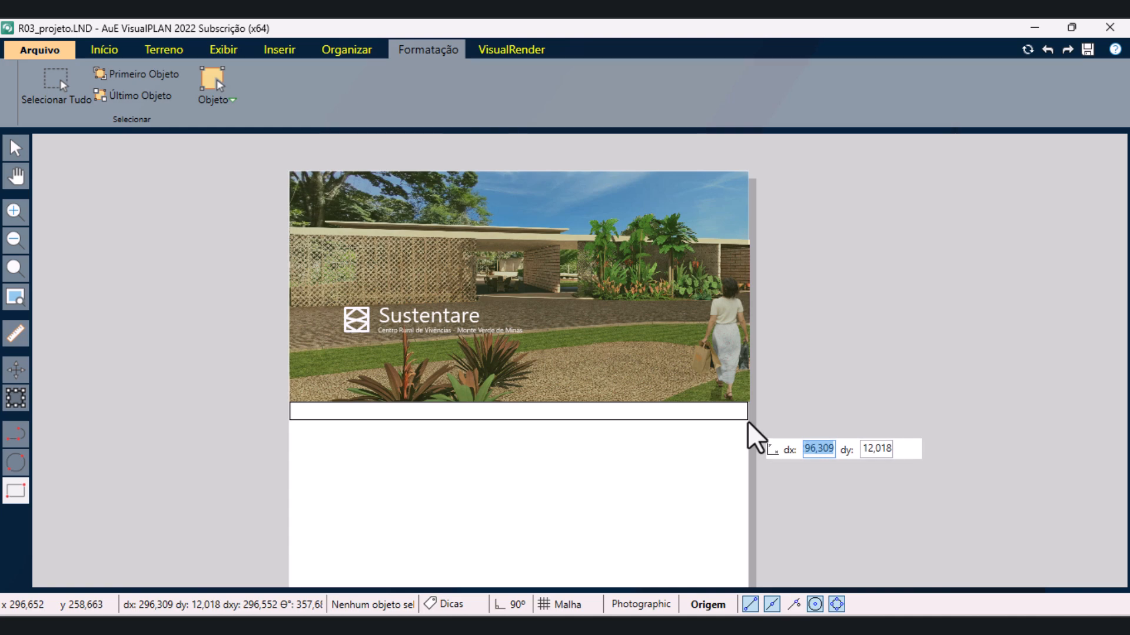
{"action": "left_click", "coordinate": [748, 421]}
{"action": "right_click", "coordinate": [749, 420]}
{"action": "left_click", "coordinate": [836, 460]}
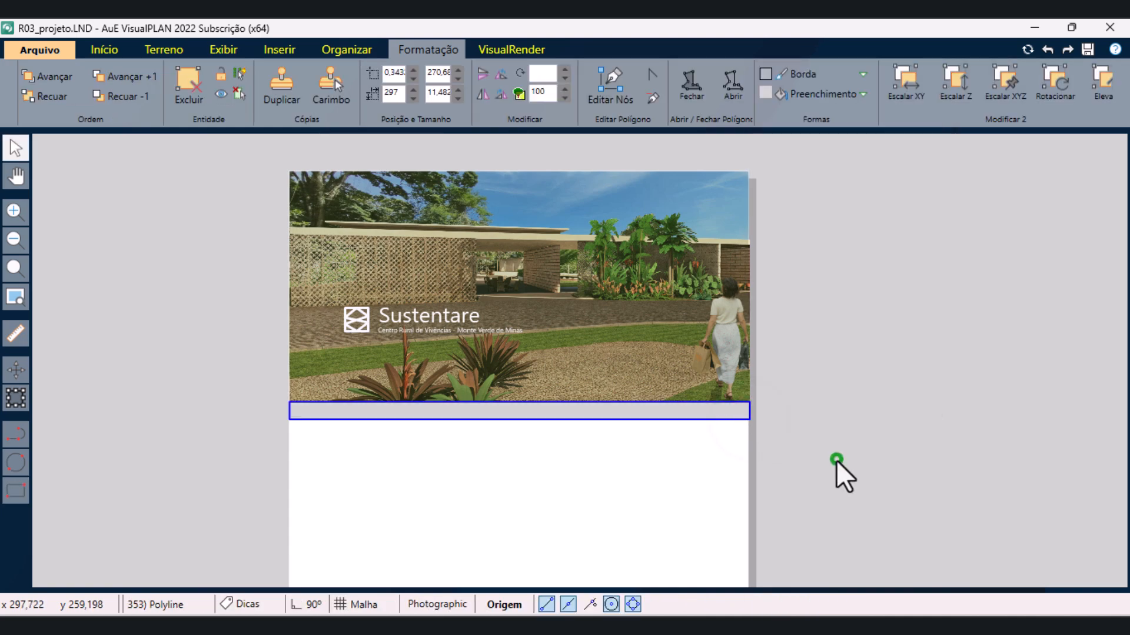
- Fill the rectangle beneath the header with the PA.MA74 Hexagon HEXIE American Walnut floor pattern from the catalogue
{"action": "left_click", "coordinate": [106, 51]}
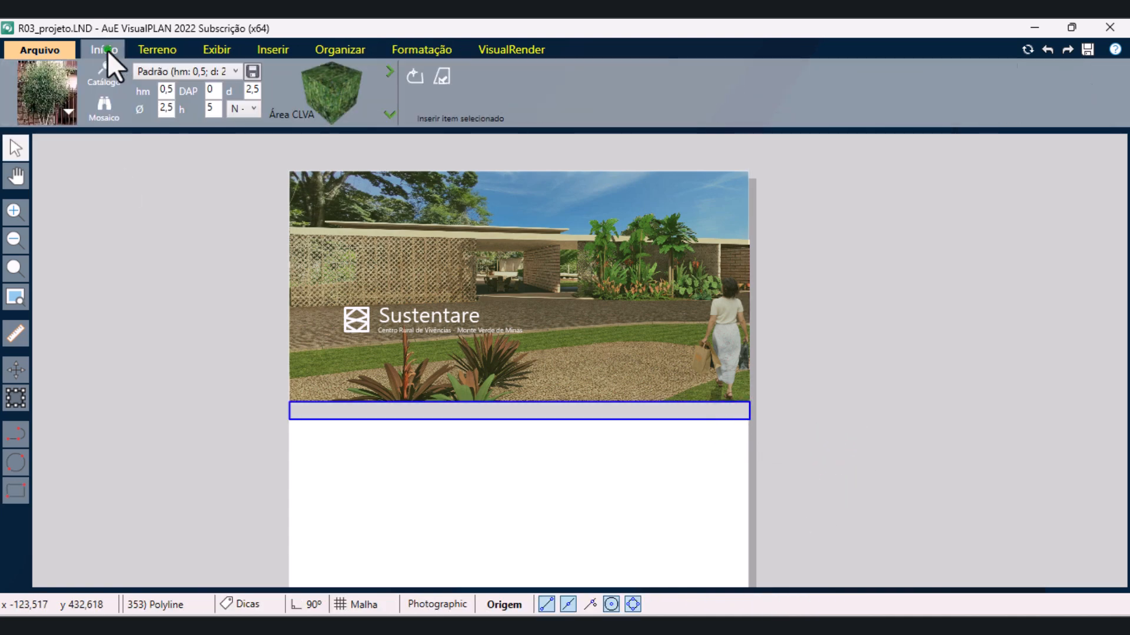
{"action": "left_click", "coordinate": [69, 118]}
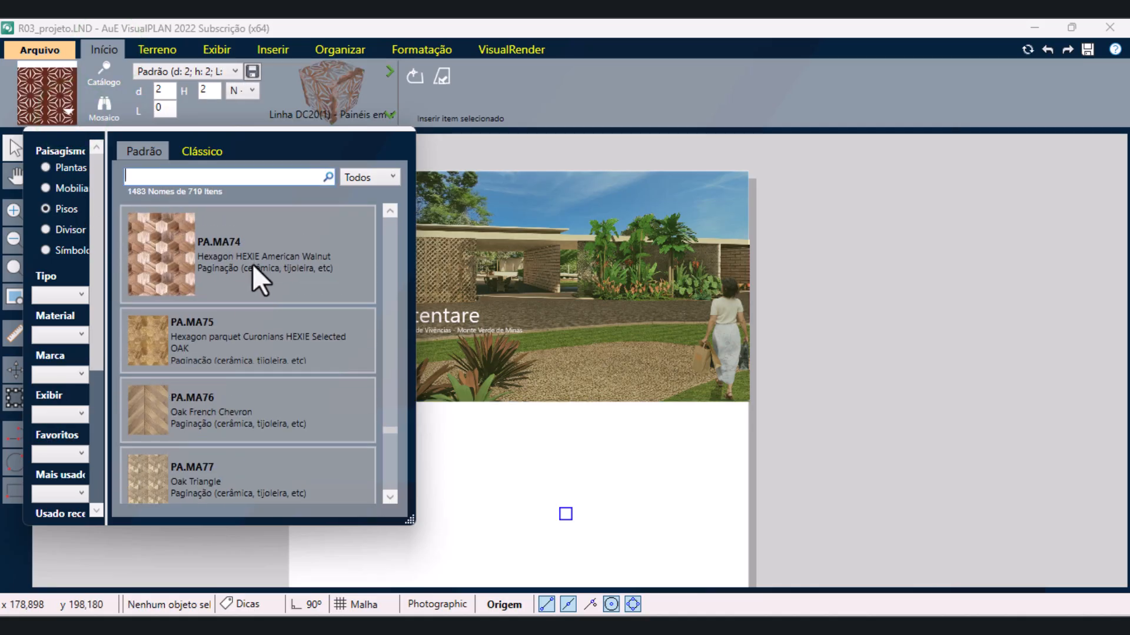
{"action": "left_click", "coordinate": [252, 264]}
{"action": "left_click", "coordinate": [442, 76]}
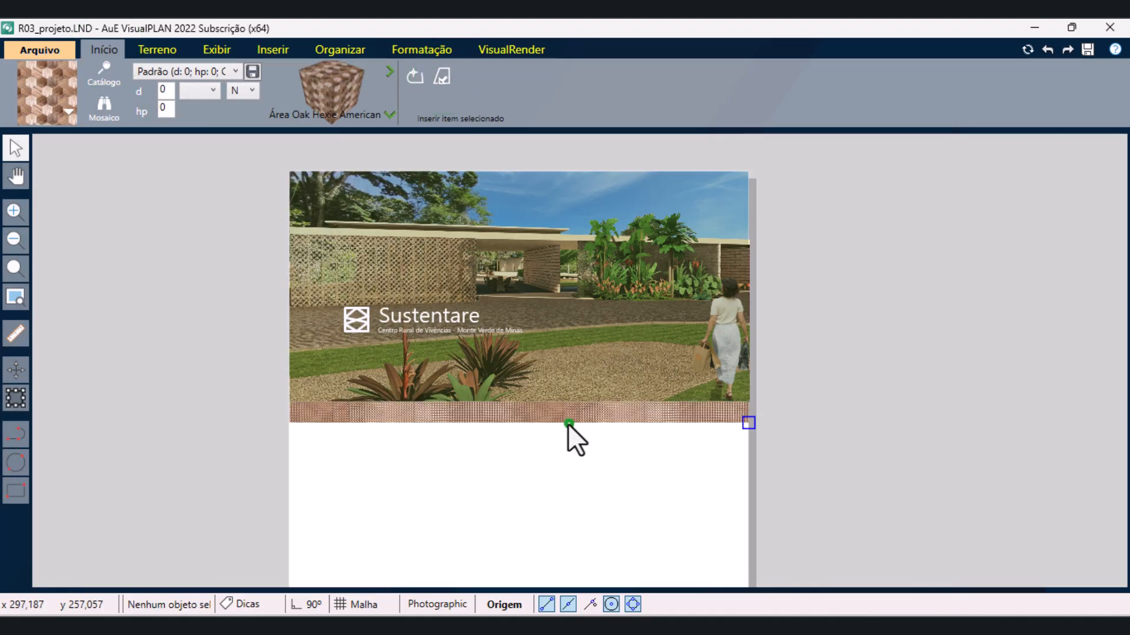
- Set the item area scale of the walnut hexagon strip's pattern to 200
{"action": "left_click", "coordinate": [572, 416]}
{"action": "left_click", "coordinate": [437, 50]}
{"action": "left_click_drag", "start_coordinate": [948, 125], "coordinate": [1053, 120]}
{"action": "left_click", "coordinate": [1031, 71]}
{"action": "left_click", "coordinate": [1031, 71]}
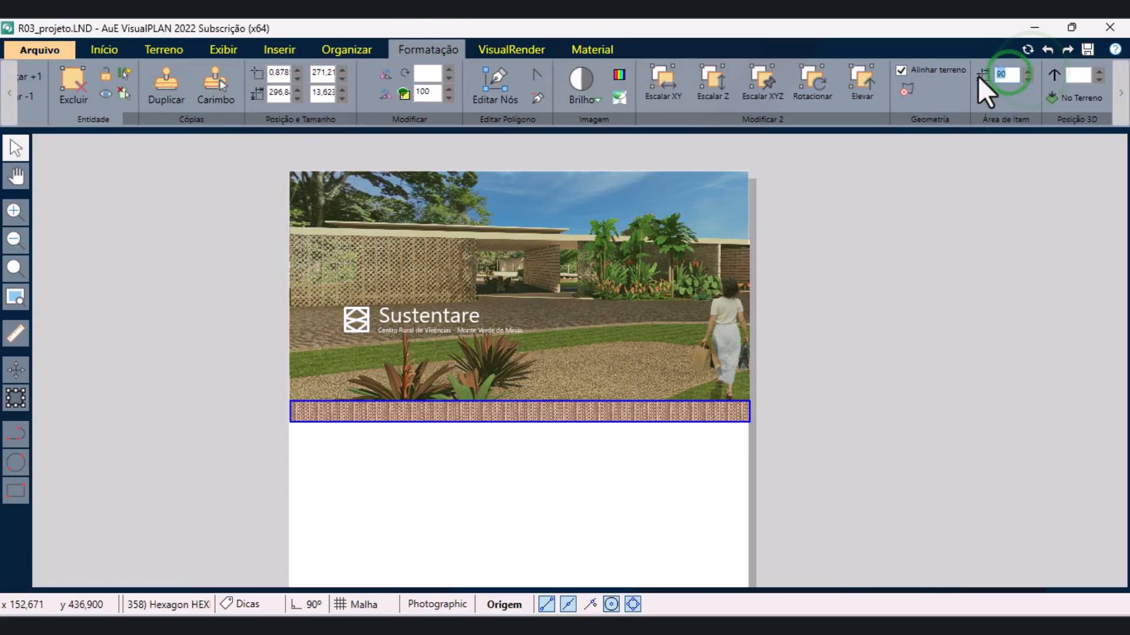
{"action": "left_click", "coordinate": [913, 311]}
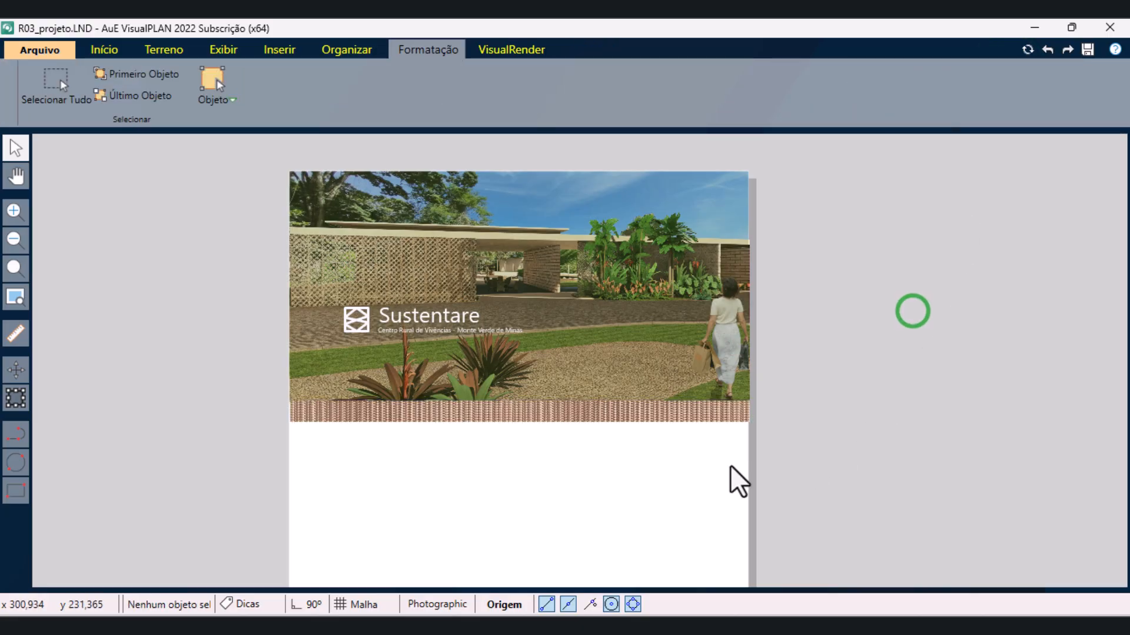
- Reduce the hexagon strip's height to about 9.6 m and shift it flush with the board's left edge
{"action": "scroll", "coordinate": [412, 421], "scroll_direction": "up", "scroll_amount": 3}
{"action": "left_click", "coordinate": [538, 404]}
{"action": "left_click_drag", "start_coordinate": [601, 425], "coordinate": [601, 415]}
{"action": "left_click", "coordinate": [68, 210]}
{"action": "scroll", "coordinate": [223, 412], "scroll_direction": "up", "scroll_amount": 5}
{"action": "left_click", "coordinate": [277, 392]}
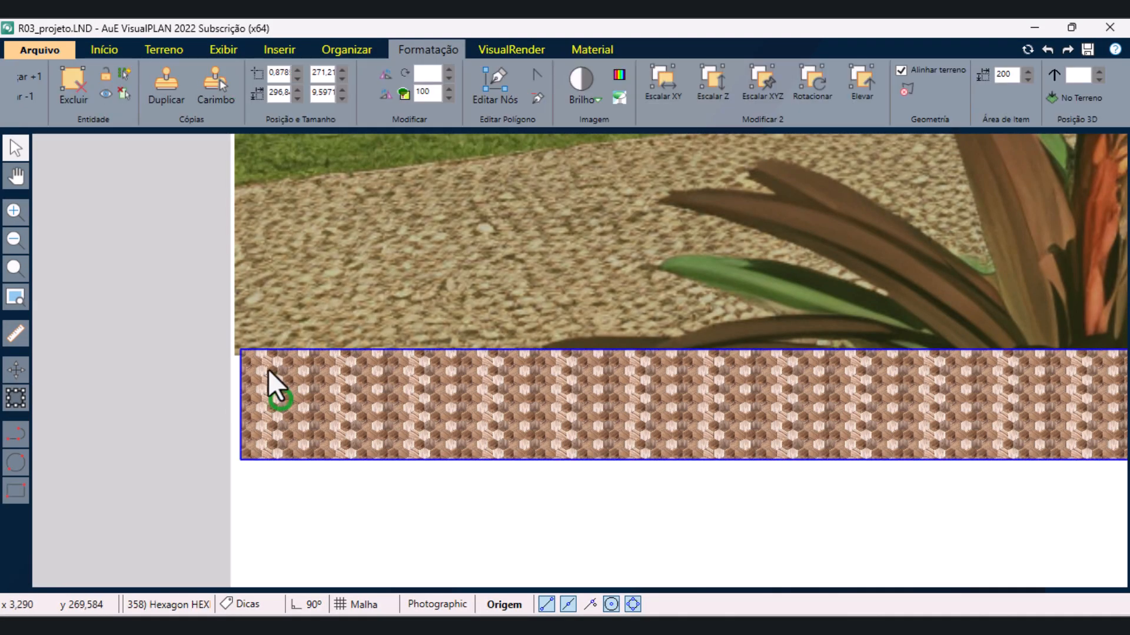
{"action": "left_click_drag", "start_coordinate": [268, 371], "coordinate": [256, 372]}
{"action": "left_click", "coordinate": [672, 479]}
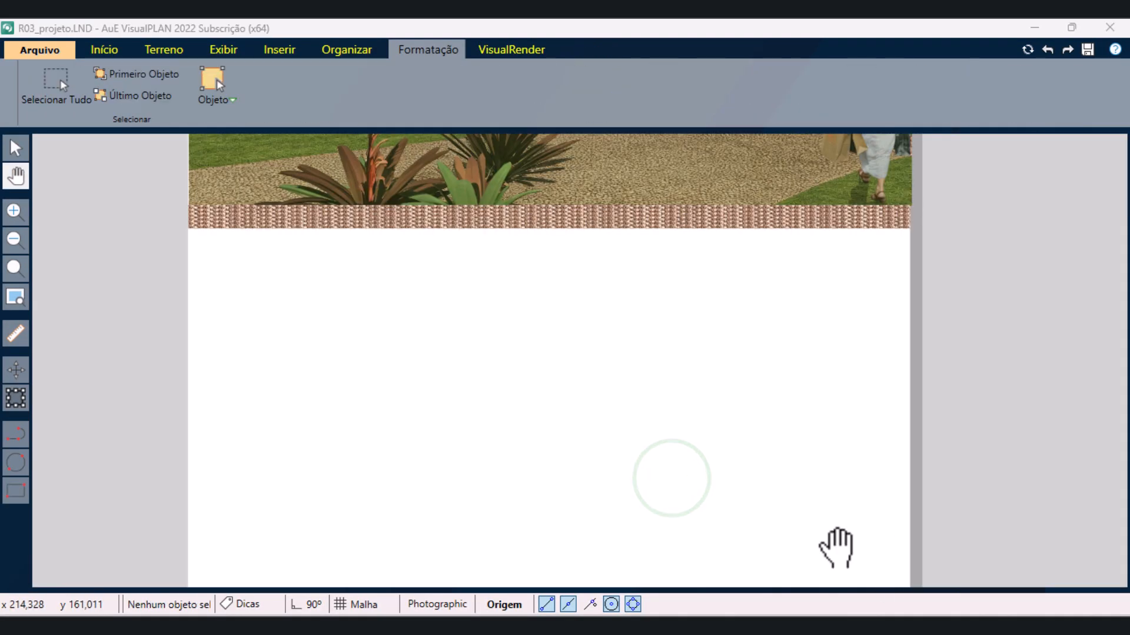
- Stamp a copy of the "Sustentare" title text in the blank area just below the hexagon strip's left end
{"action": "scroll", "coordinate": [447, 326], "scroll_direction": "up", "scroll_amount": 2}
{"action": "scroll", "coordinate": [462, 384], "scroll_direction": "down", "scroll_amount": 5}
{"action": "scroll", "coordinate": [424, 182], "scroll_direction": "up", "scroll_amount": 3}
{"action": "left_click", "coordinate": [16, 148]}
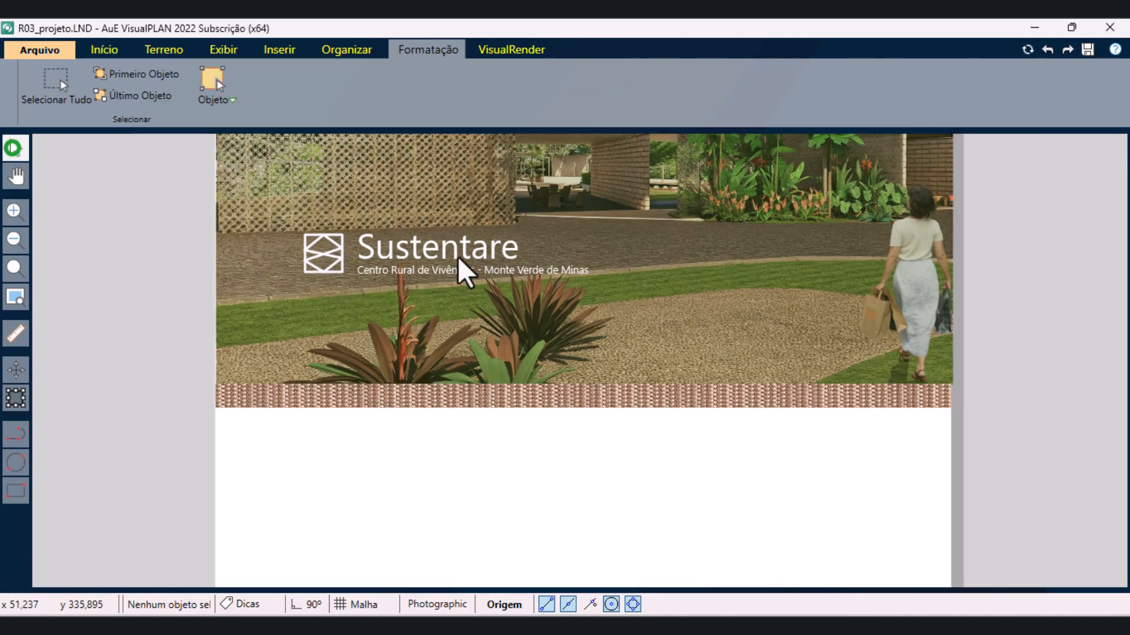
{"action": "left_click", "coordinate": [465, 259]}
{"action": "left_click", "coordinate": [306, 99]}
{"action": "left_click", "coordinate": [354, 437]}
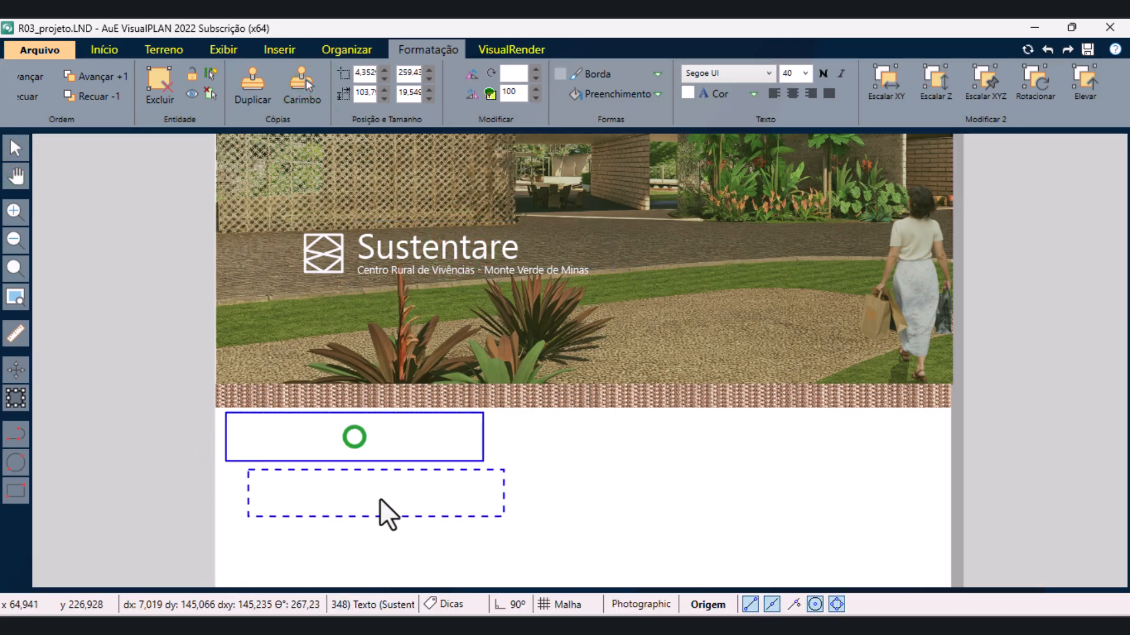
{"action": "key", "text": "Escape"}
- Replace the copied title's wording with "Conceito e Partido"
{"action": "double_click", "coordinate": [411, 441]}
{"action": "left_click_drag", "start_coordinate": [411, 435], "coordinate": [224, 456]}
{"action": "type", "text": "Convívio e Partilha"}
- Format the "Conceito e Partido" heading with a dark olive green text colour and font size 24
{"action": "triple_click", "coordinate": [320, 421]}
{"action": "left_click", "coordinate": [748, 95]}
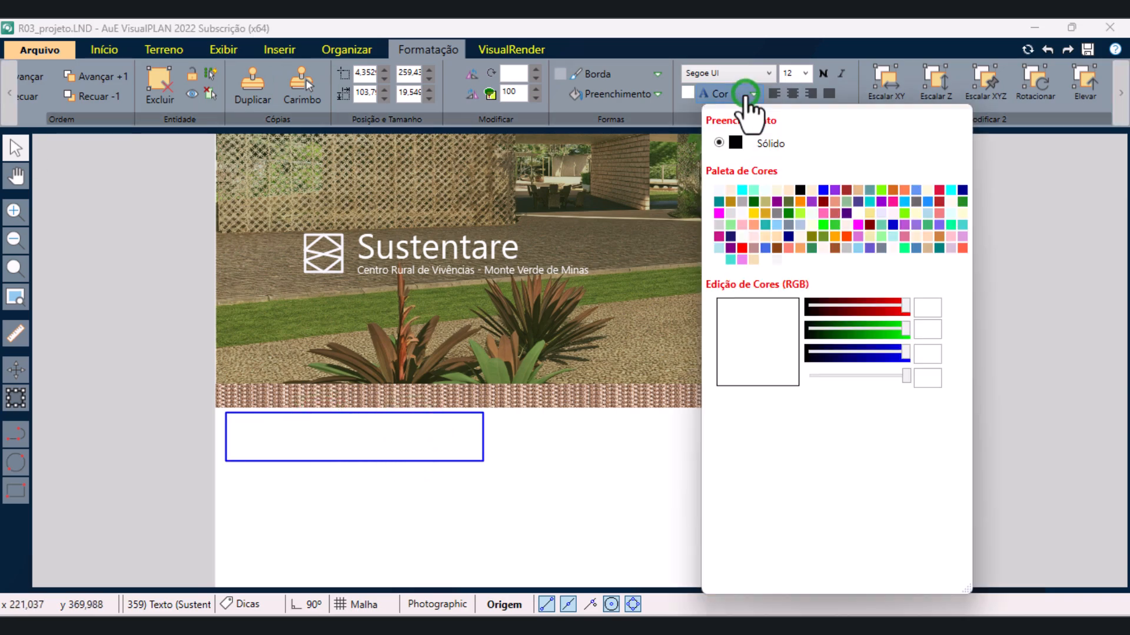
{"action": "left_click", "coordinate": [788, 201]}
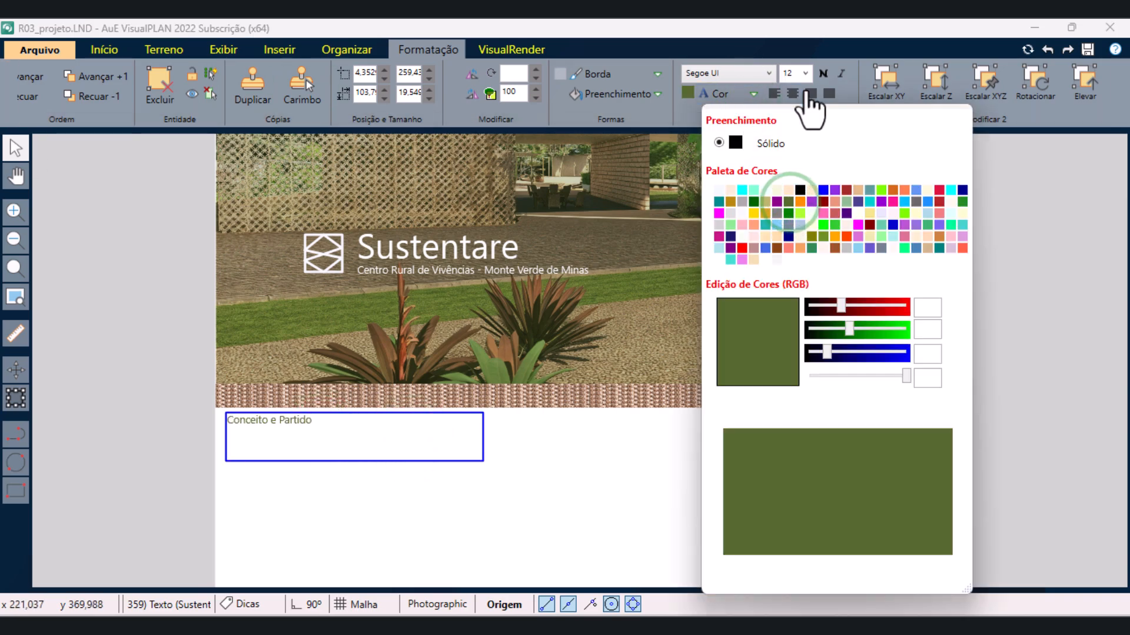
{"action": "left_click", "coordinate": [805, 73]}
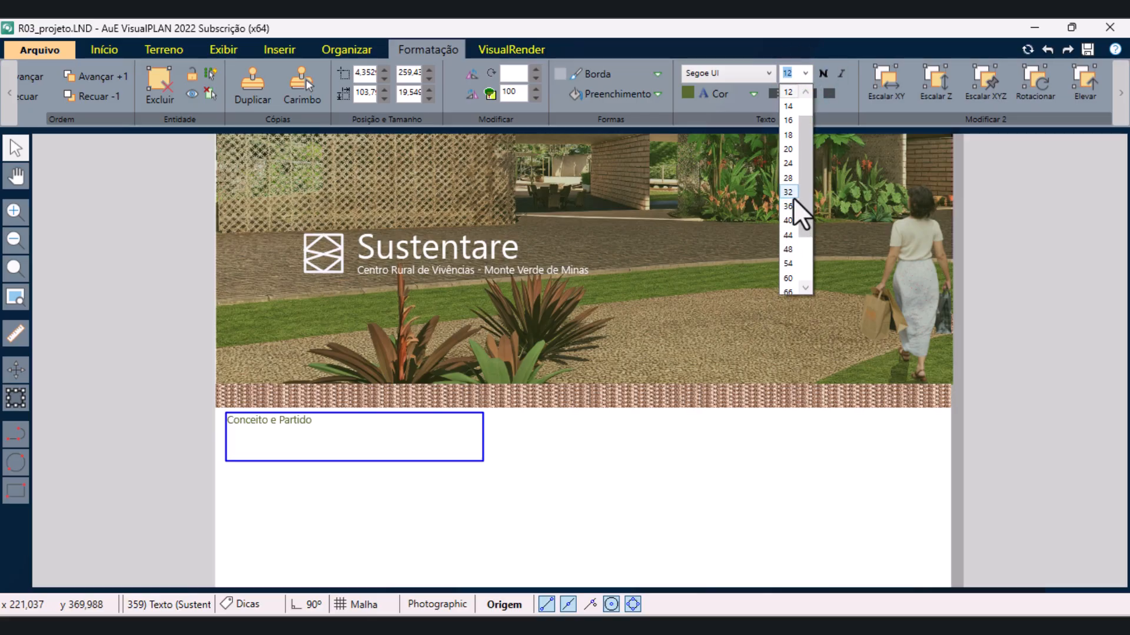
{"action": "left_click", "coordinate": [789, 164]}
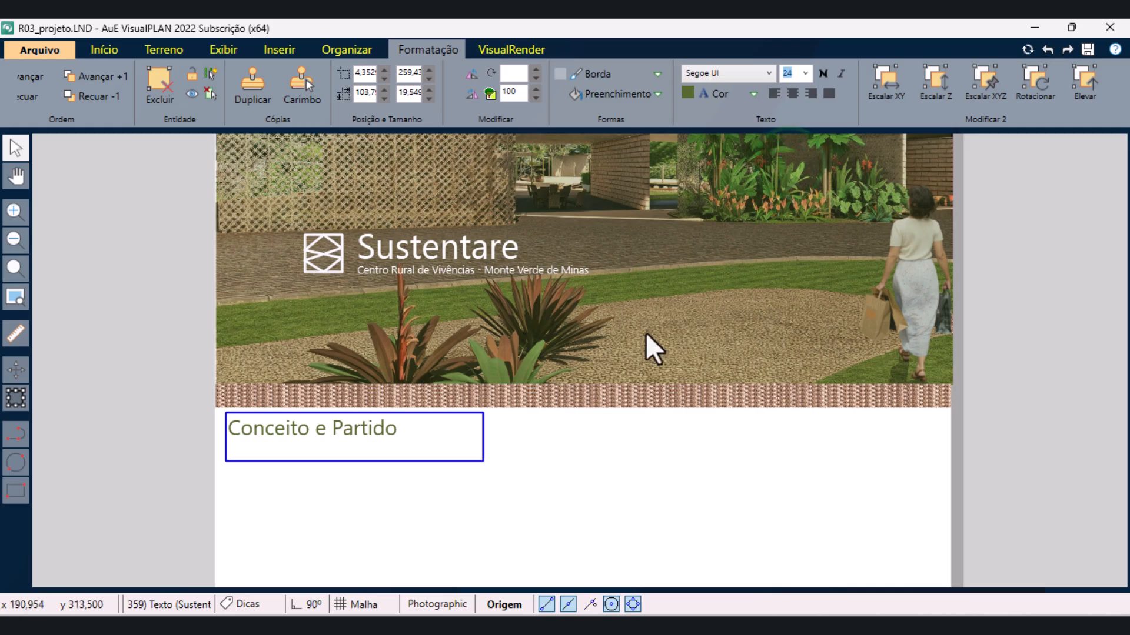
{"action": "left_click", "coordinate": [552, 482]}
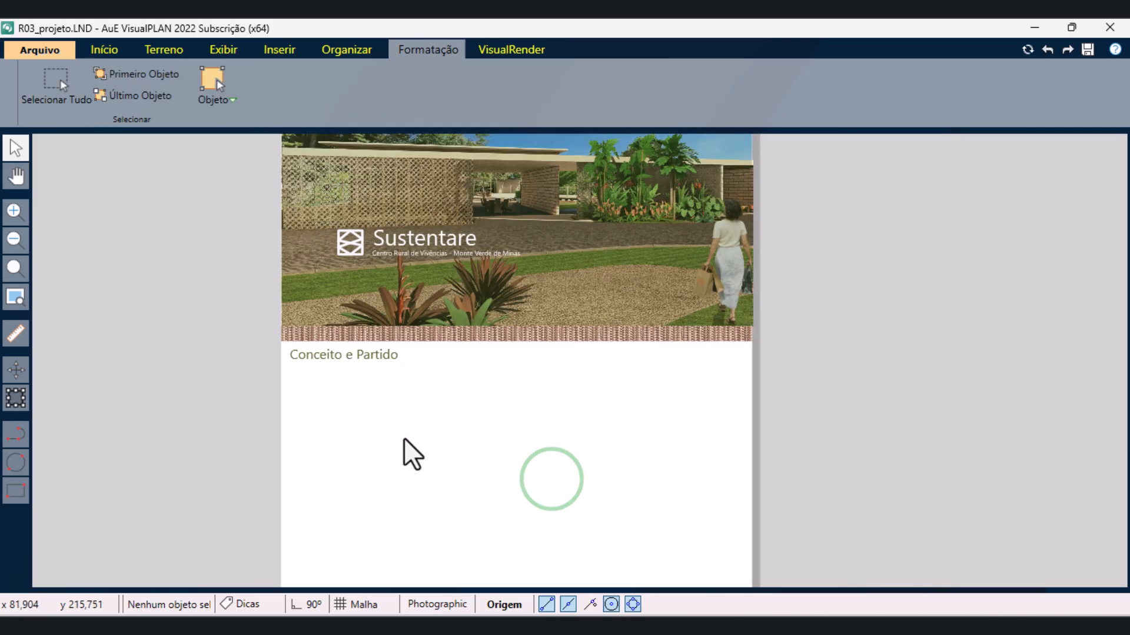
- Select the "Conceito e Partido" heading as the source for a stamped copy
{"action": "left_click", "coordinate": [378, 312]}
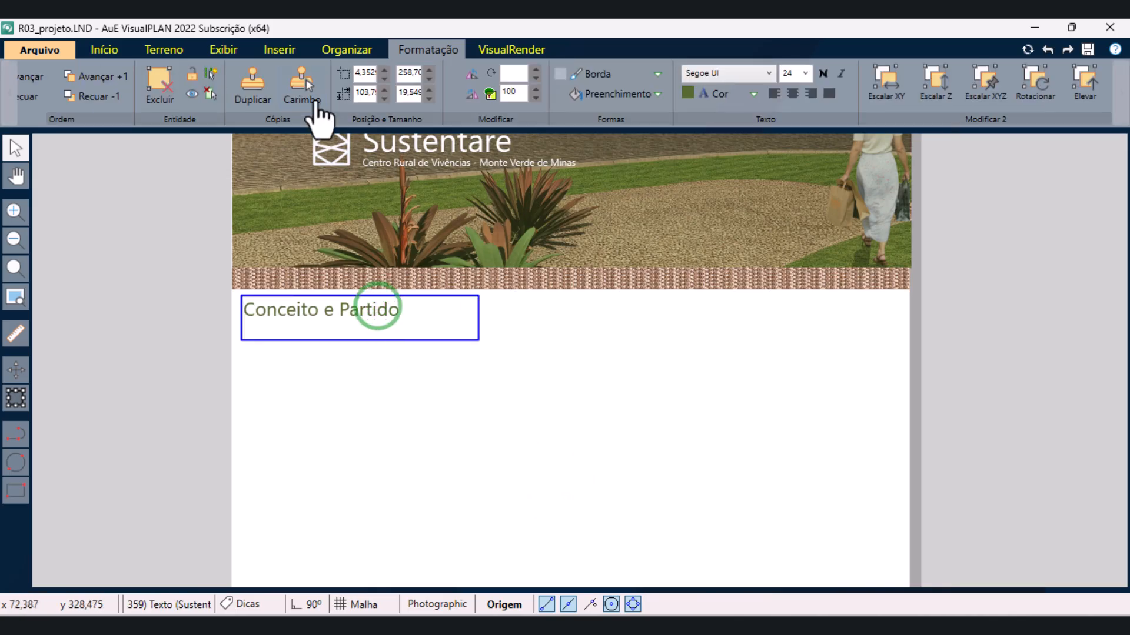
- Place a copy of the "Conceito e Partido" text box directly below that heading, with font size 12
{"action": "left_click", "coordinate": [302, 86]}
{"action": "left_click", "coordinate": [359, 352]}
{"action": "key", "text": "Escape"}
{"action": "left_click", "coordinate": [321, 350]}
- Replace the copied text box's content with the project description pasted from the clipboard
{"action": "double_click", "coordinate": [324, 345]}
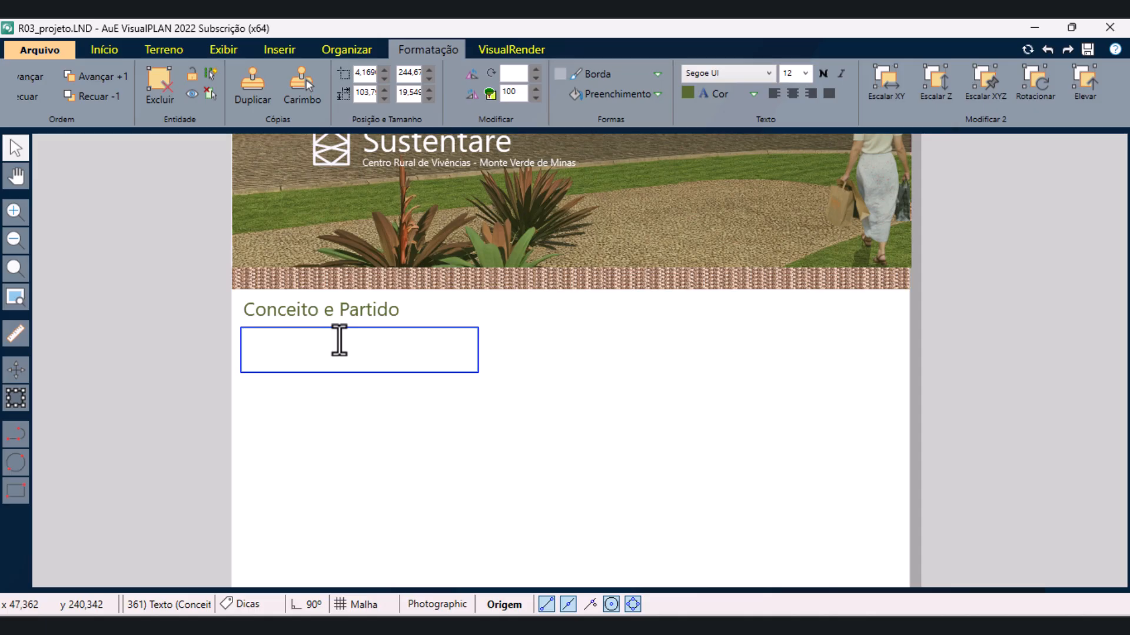
{"action": "key", "text": "ctrl+v"}
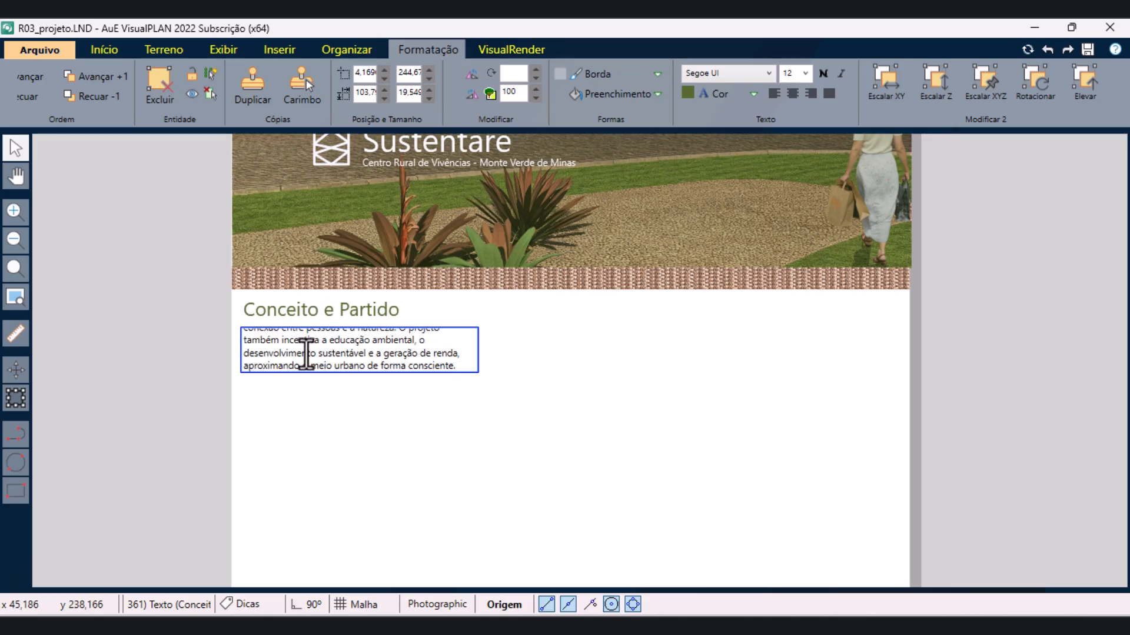
{"action": "left_click", "coordinate": [375, 441]}
{"action": "left_click", "coordinate": [345, 370]}
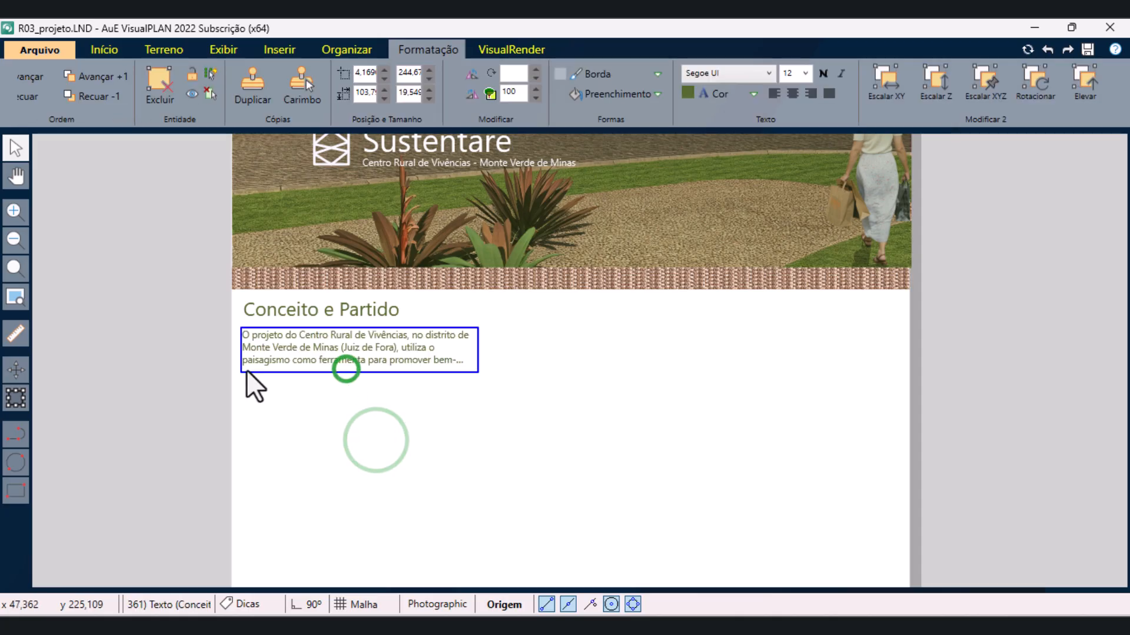
- Extend the description's text frame downward to a height of about 98 mm and justify its text
{"action": "left_click", "coordinate": [16, 399]}
{"action": "left_click_drag", "start_coordinate": [359, 372], "coordinate": [355, 553]}
{"action": "left_click", "coordinate": [505, 500]}
{"action": "left_click", "coordinate": [415, 432]}
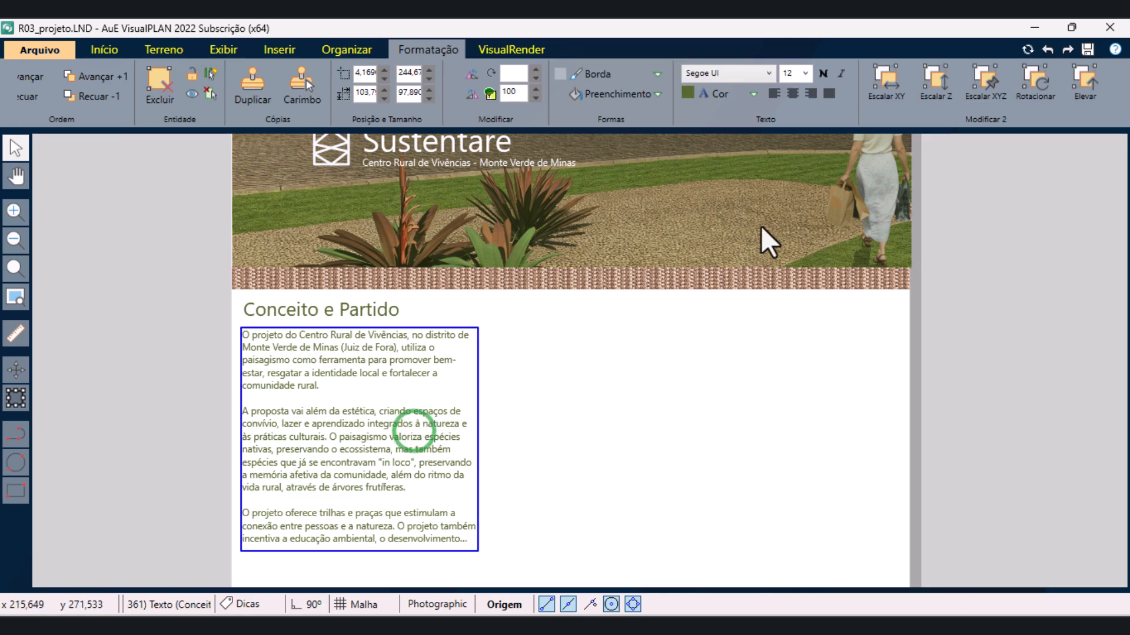
{"action": "left_click", "coordinate": [829, 93]}
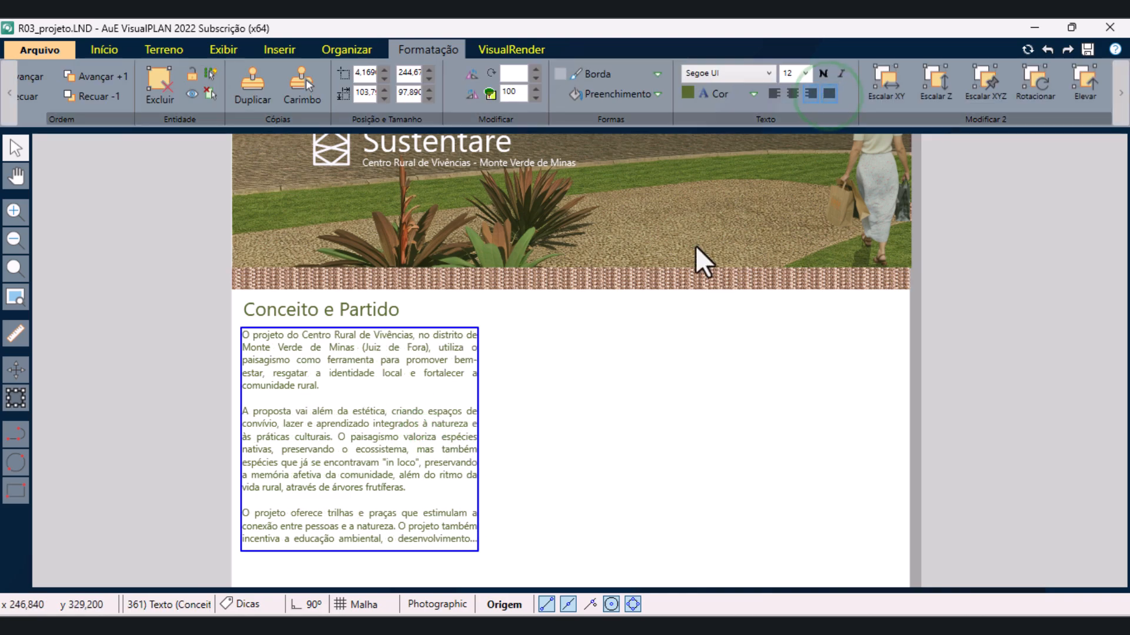
{"action": "left_click", "coordinate": [577, 438]}
- Insert the image "render para webinário 1.2" from the AGOSTO folder on the lower part of the sheet
{"action": "scroll", "coordinate": [378, 294], "scroll_direction": "down", "scroll_amount": 3}
{"action": "scroll", "coordinate": [447, 371], "scroll_direction": "up", "scroll_amount": 3}
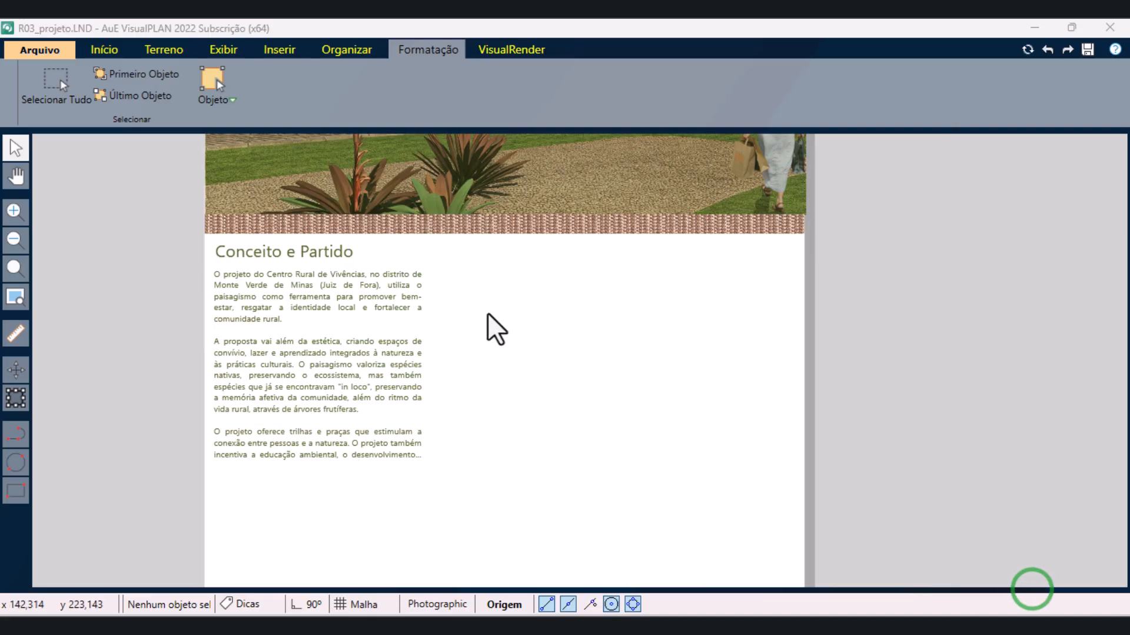
{"action": "left_click", "coordinate": [277, 49]}
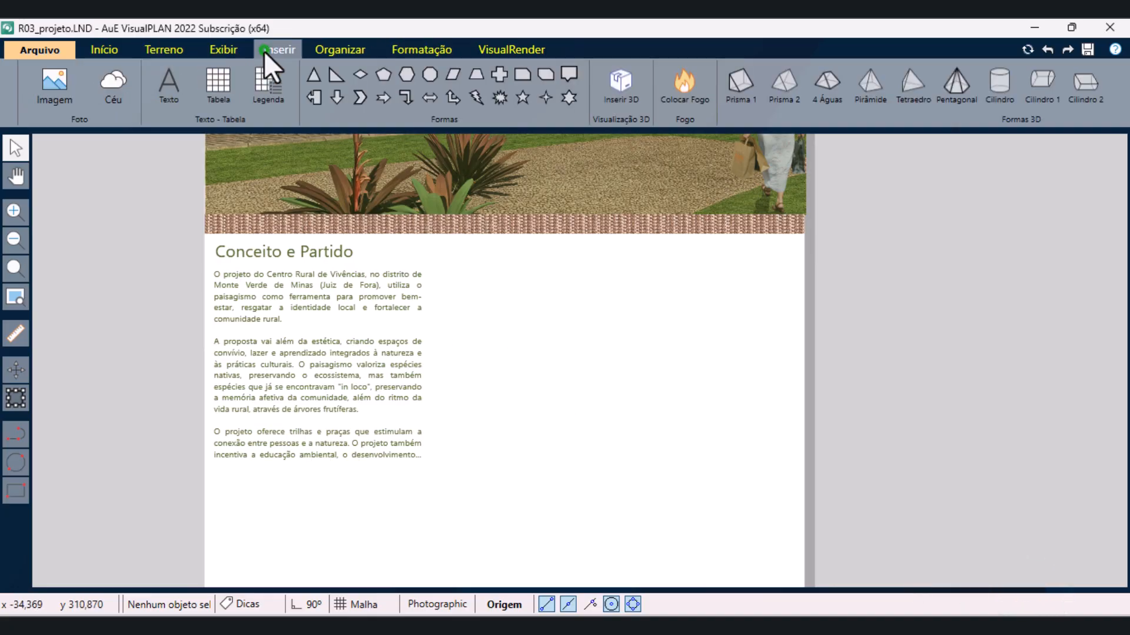
{"action": "left_click", "coordinate": [49, 95]}
{"action": "scroll", "coordinate": [58, 253], "scroll_direction": "down", "scroll_amount": 3}
{"action": "left_click", "coordinate": [66, 306]}
{"action": "scroll", "coordinate": [446, 222], "scroll_direction": "down", "scroll_amount": 10}
{"action": "scroll", "coordinate": [486, 295], "scroll_direction": "down", "scroll_amount": 10}
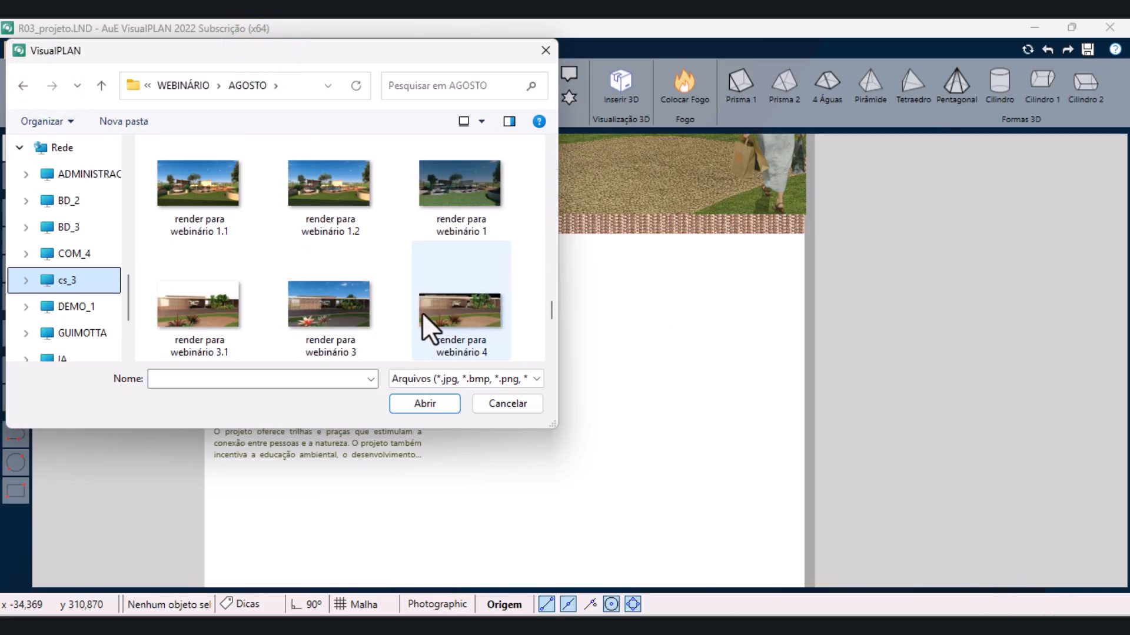
{"action": "double_click", "coordinate": [323, 214]}
{"action": "left_click", "coordinate": [482, 384]}
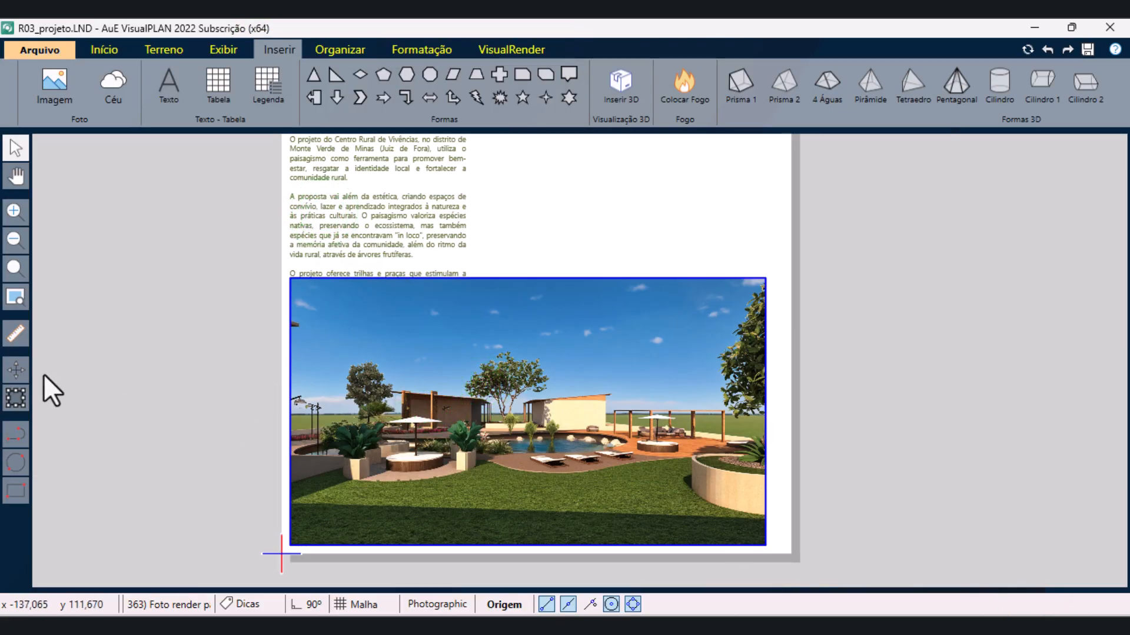
- Scale the inserted render down proportionally to the width of the description text column
{"action": "left_click", "coordinate": [22, 398]}
{"action": "left_click_drag", "start_coordinate": [503, 309], "coordinate": [466, 281]}
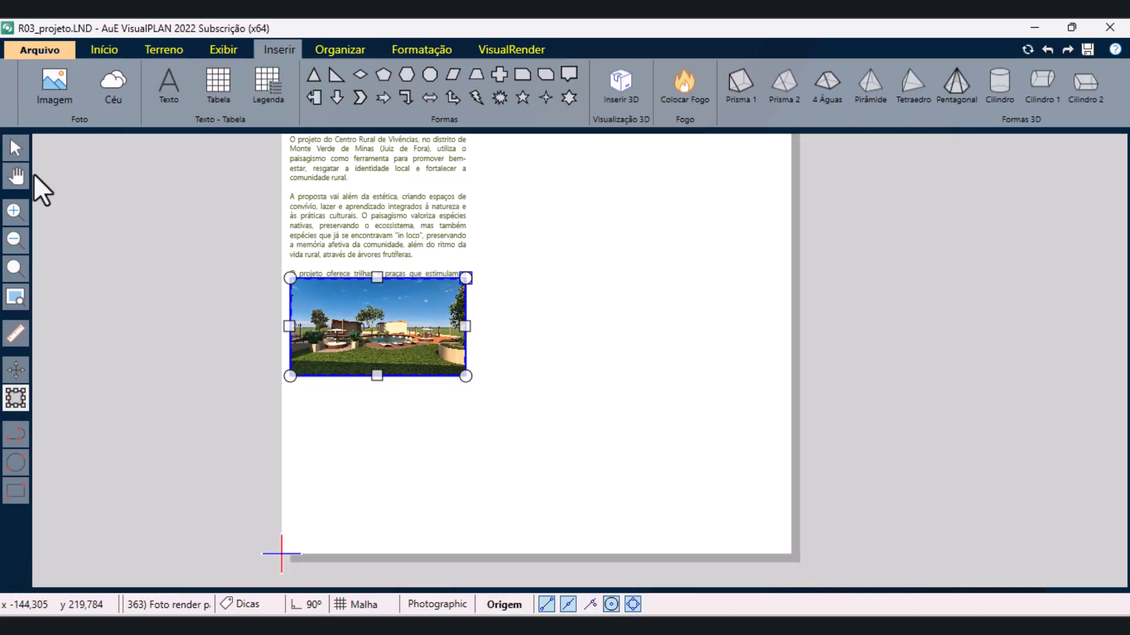
{"action": "scroll", "coordinate": [259, 441], "scroll_direction": "down", "scroll_amount": 3}
{"action": "left_click", "coordinate": [399, 485]}
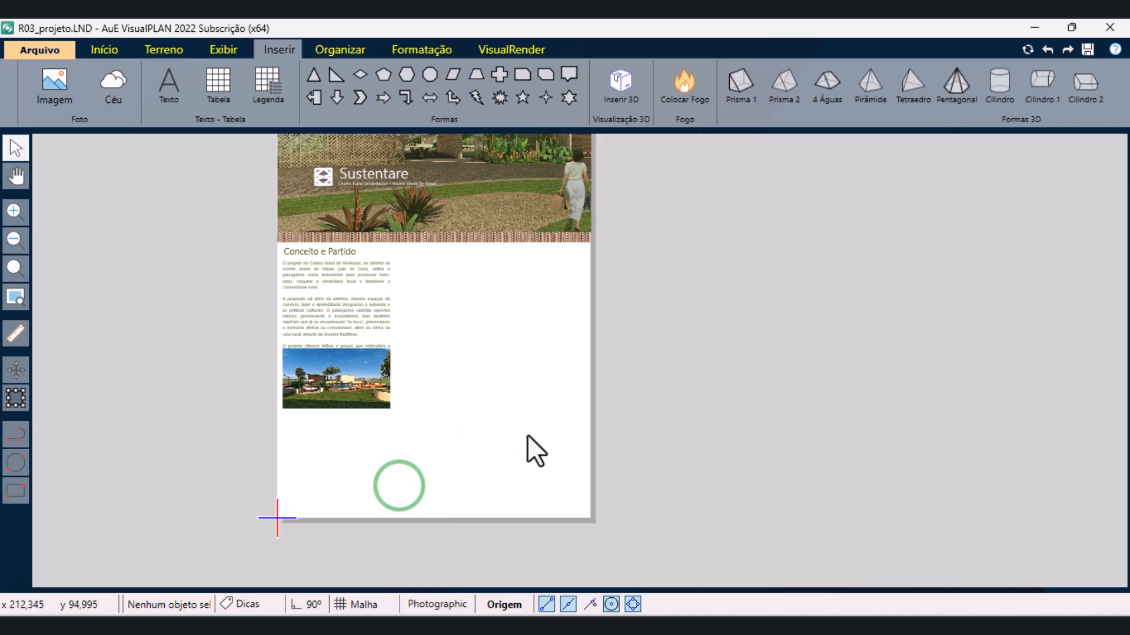
{"action": "scroll", "coordinate": [580, 538], "scroll_direction": "down", "scroll_amount": 1}
{"action": "scroll", "coordinate": [241, 445], "scroll_direction": "up", "scroll_amount": 1}
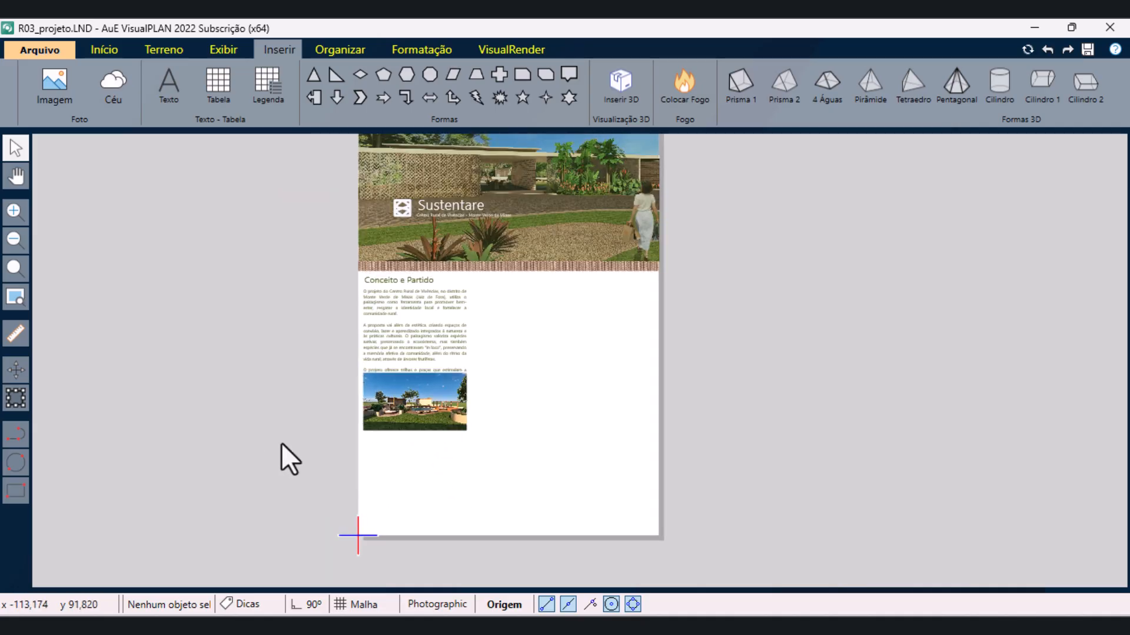
{"action": "scroll", "coordinate": [557, 460], "scroll_direction": "down", "scroll_amount": 1}
{"action": "scroll", "coordinate": [467, 431], "scroll_direction": "up", "scroll_amount": 1}
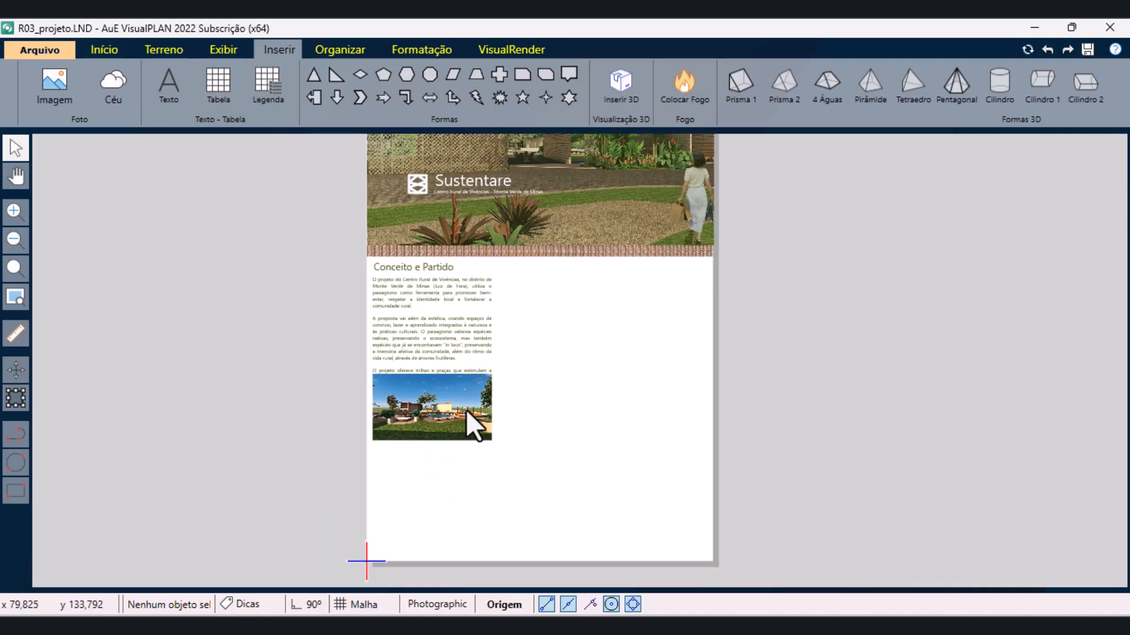
{"action": "scroll", "coordinate": [405, 443], "scroll_direction": "up", "scroll_amount": 2}
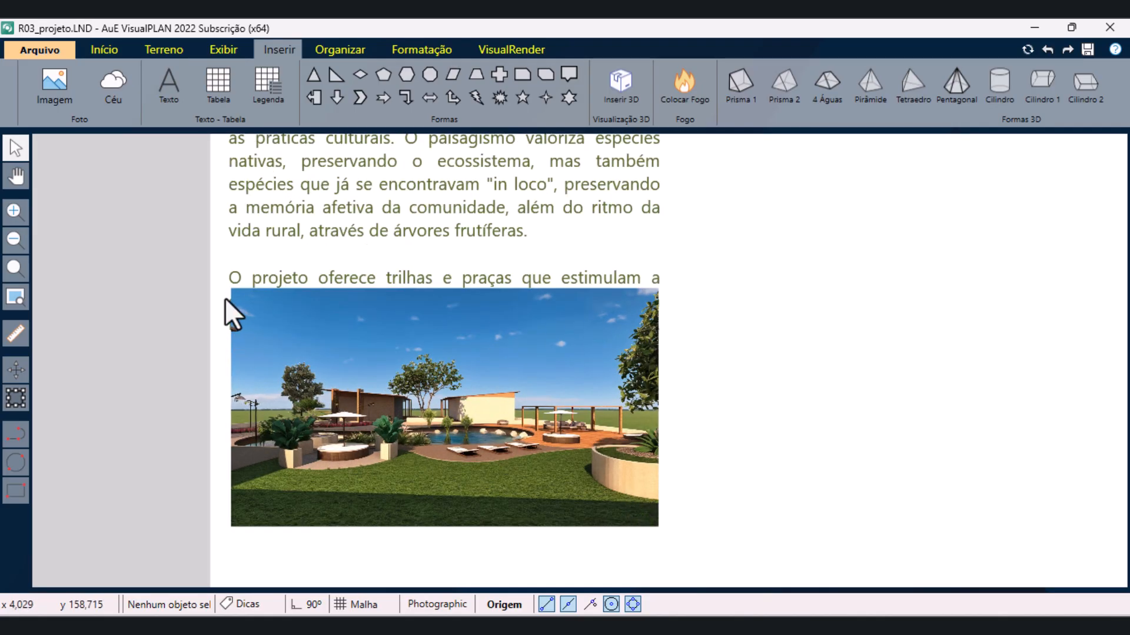
{"action": "scroll", "coordinate": [300, 375], "scroll_direction": "down", "scroll_amount": 3}
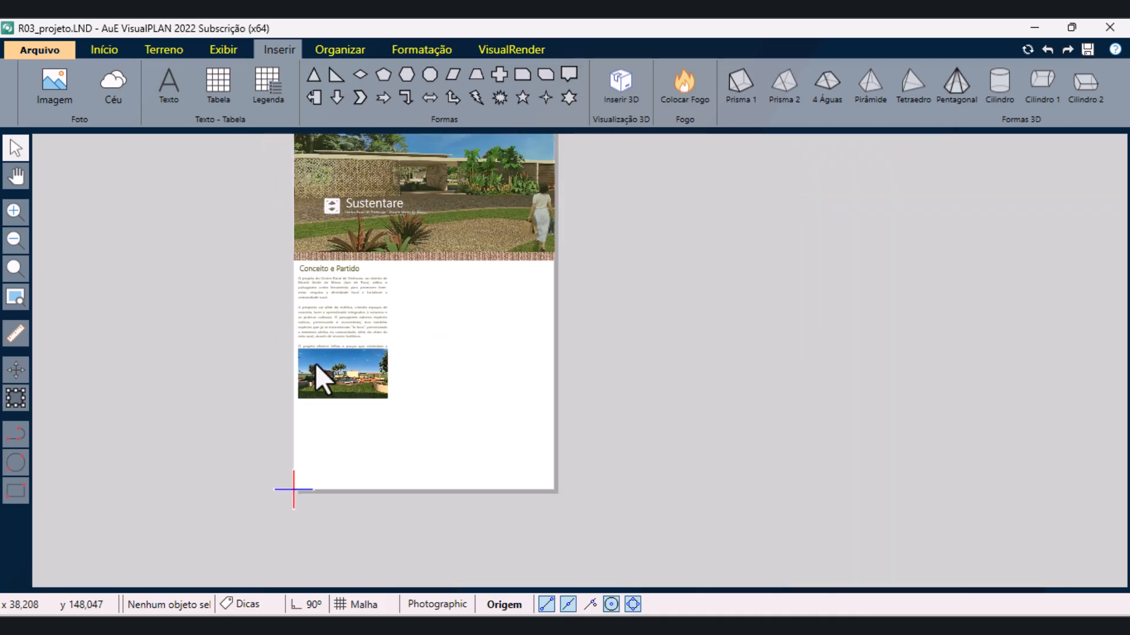
{"action": "scroll", "coordinate": [288, 353], "scroll_direction": "up", "scroll_amount": 3}
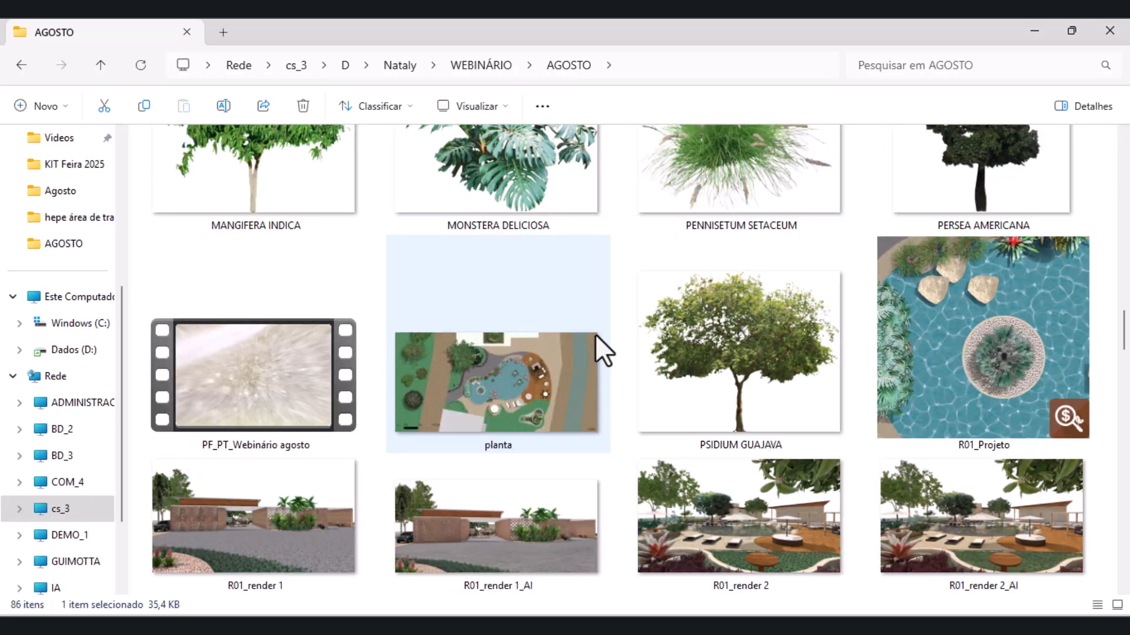
{"action": "scroll", "coordinate": [594, 334], "scroll_direction": "down", "scroll_amount": 5}
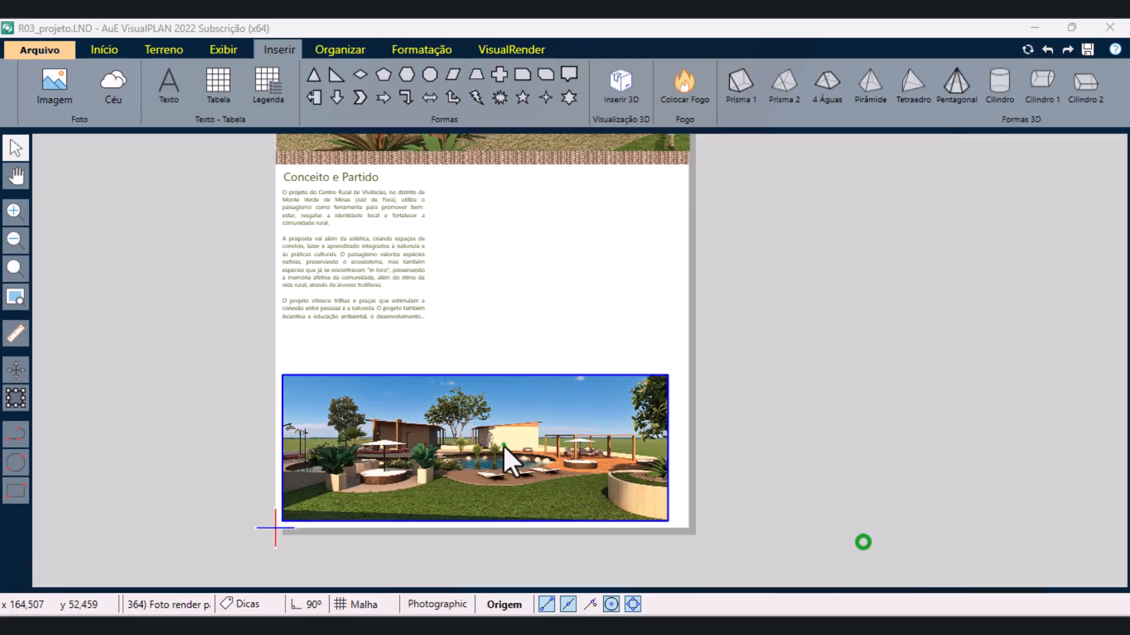
- Move the cropped pool render below the description and scale it down to about 106 mm wide
{"action": "left_click_drag", "start_coordinate": [503, 446], "coordinate": [433, 333]}
{"action": "left_click", "coordinate": [16, 398]}
{"action": "left_click", "coordinate": [14, 149]}
- Nudge the "Conceito e Partido" heading up, closer to the patterned strip under the banner
{"action": "scroll", "coordinate": [207, 161], "scroll_direction": "up", "scroll_amount": 5}
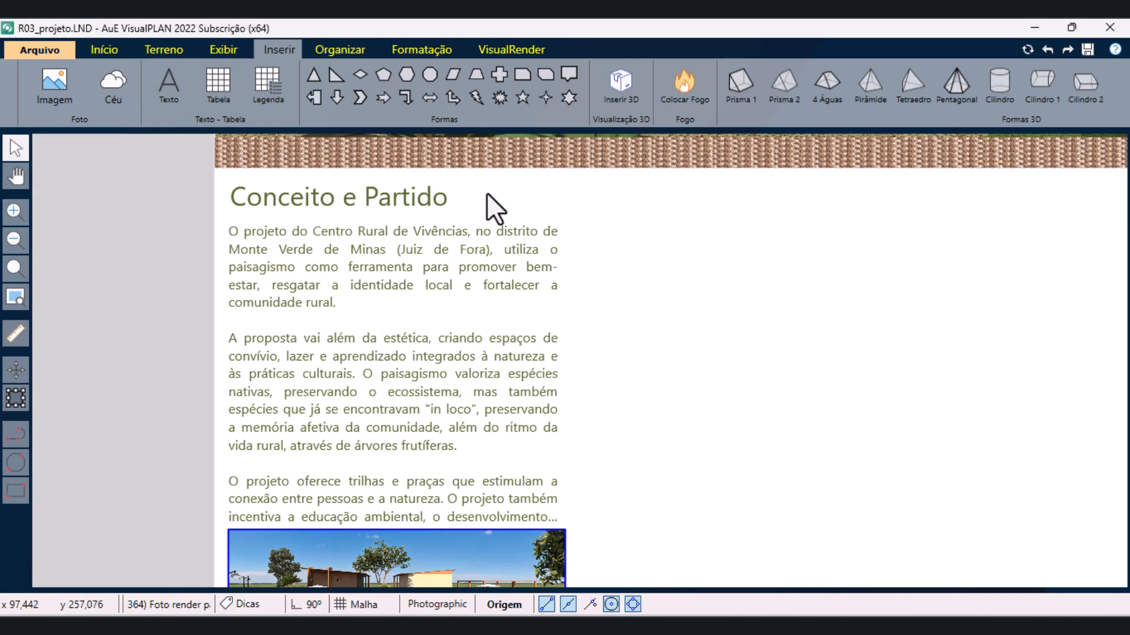
{"action": "left_click", "coordinate": [312, 198]}
{"action": "key", "text": "Up"}
{"action": "key", "text": "Up"}
{"action": "key", "text": "Up"}
{"action": "key", "text": "Up"}
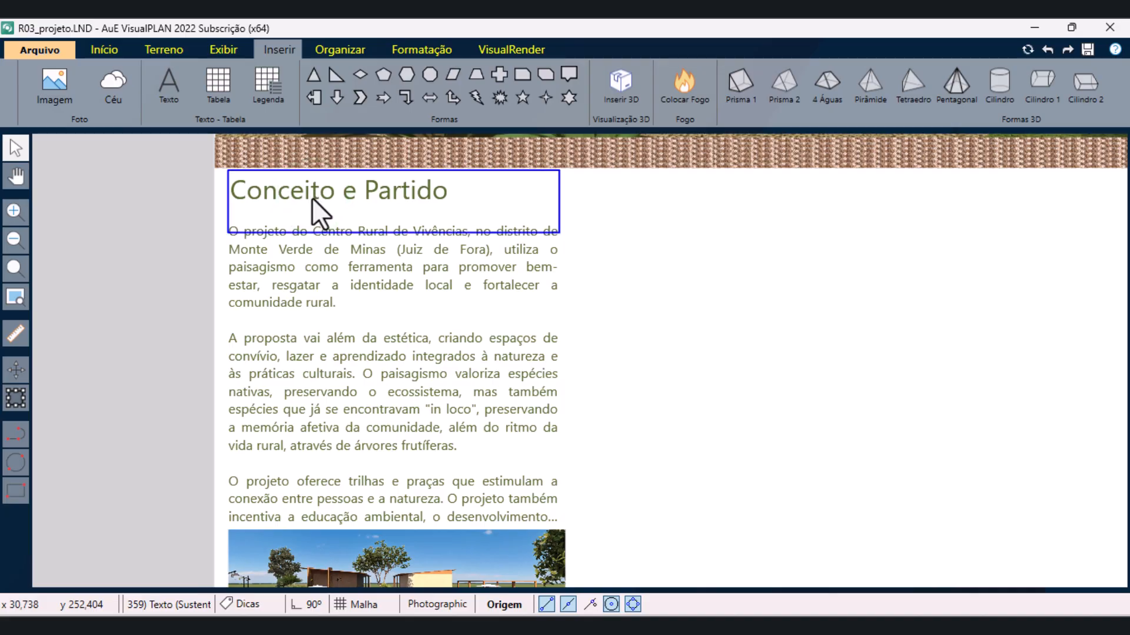
- Nudge the description text block up so it sits close beneath the heading
{"action": "left_click", "coordinate": [358, 288]}
{"action": "key", "text": "Up"}
{"action": "key", "text": "Up"}
{"action": "key", "text": "Up"}
{"action": "key", "text": "Up"}
{"action": "key", "text": "Up"}
{"action": "key", "text": "Up"}
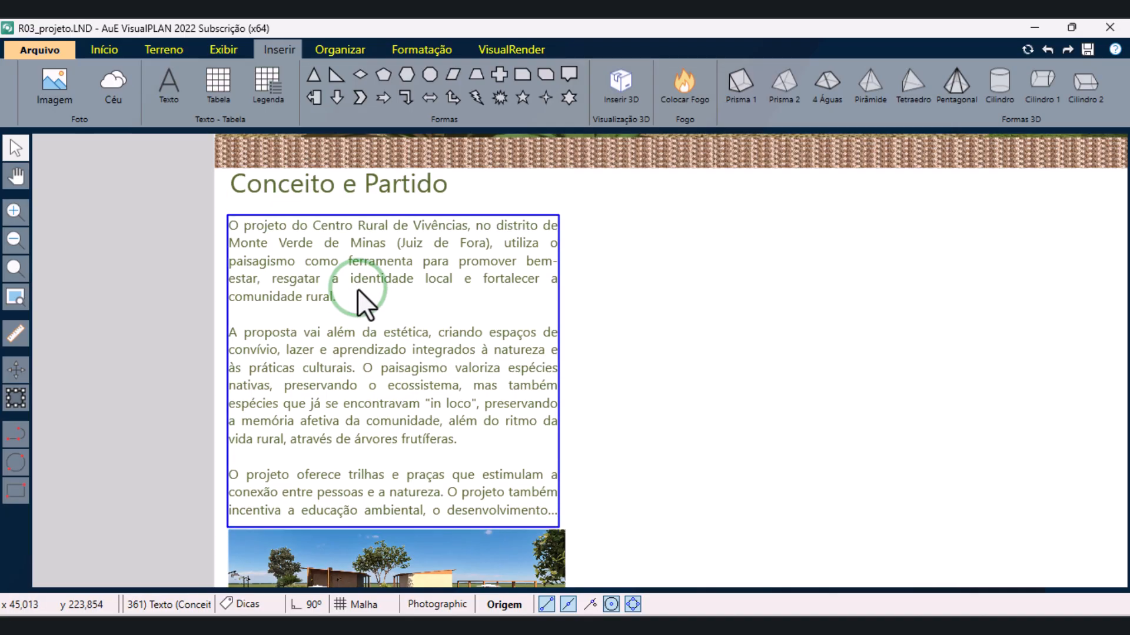
- Set the description's font size to 10 and shorten its frame to about 76 mm to fit the text
{"action": "left_click", "coordinate": [444, 51]}
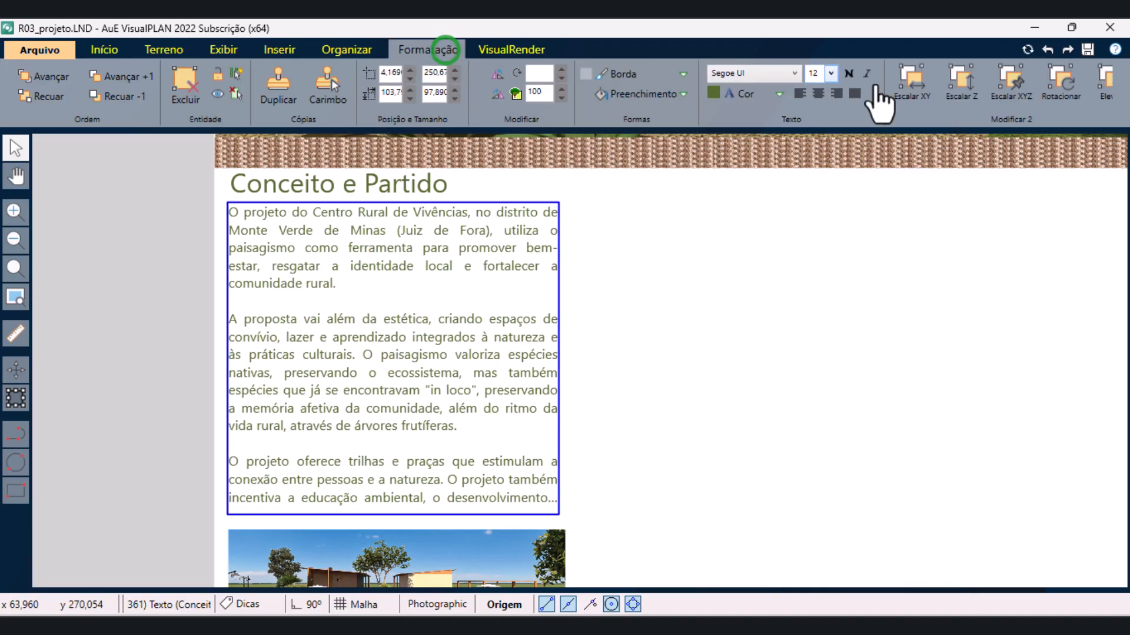
{"action": "left_click", "coordinate": [834, 73]}
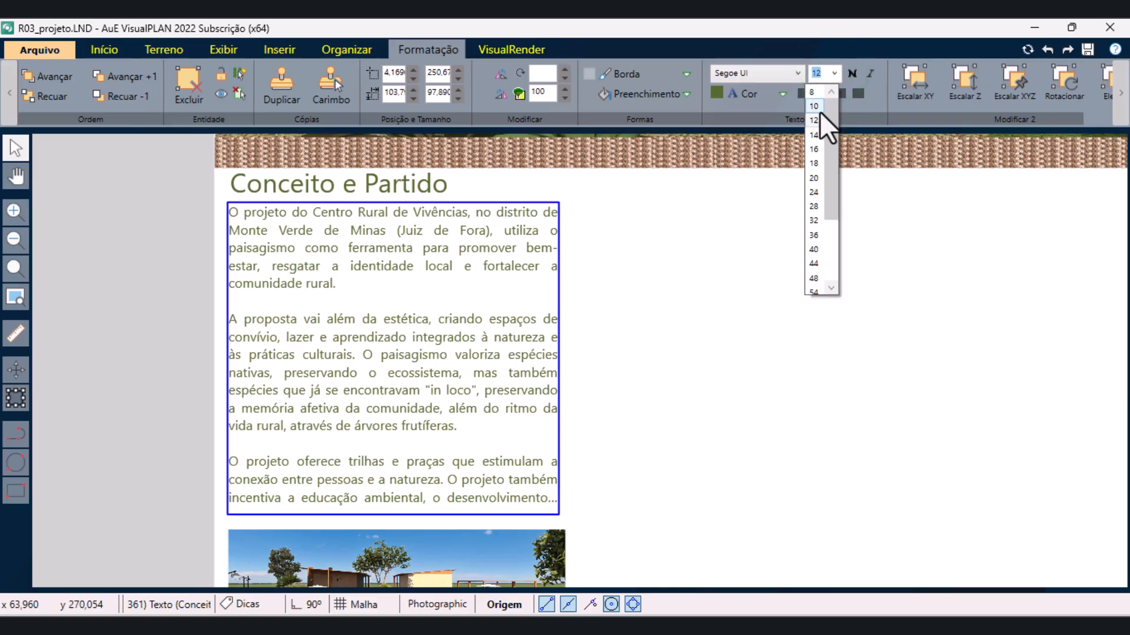
{"action": "left_click", "coordinate": [818, 107]}
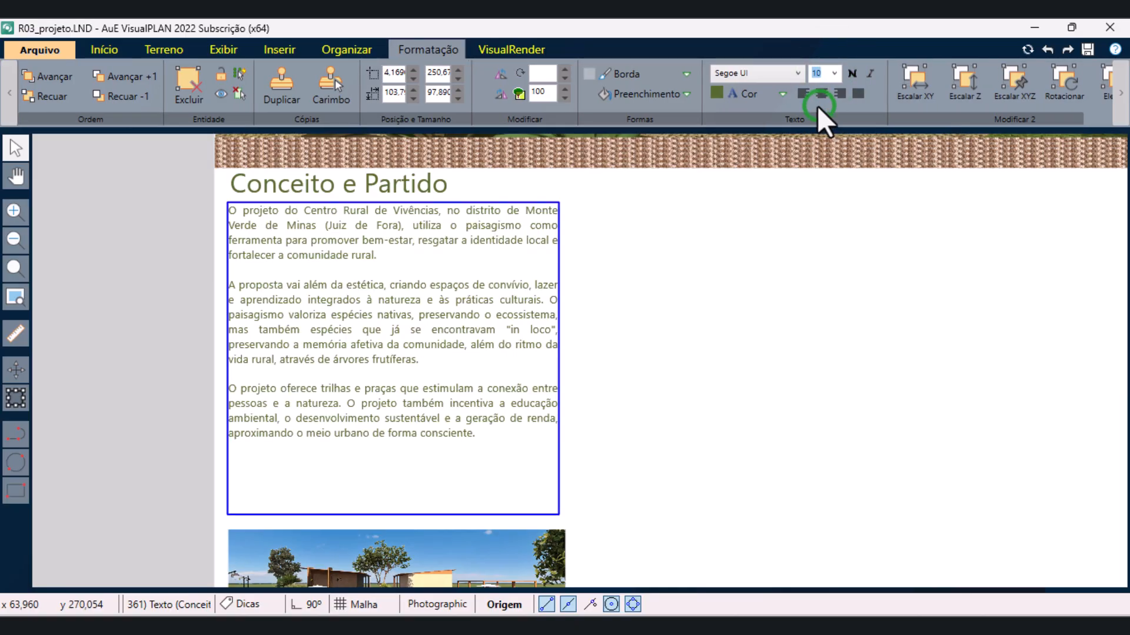
{"action": "left_click", "coordinate": [13, 399]}
{"action": "left_click_drag", "start_coordinate": [392, 516], "coordinate": [393, 445]}
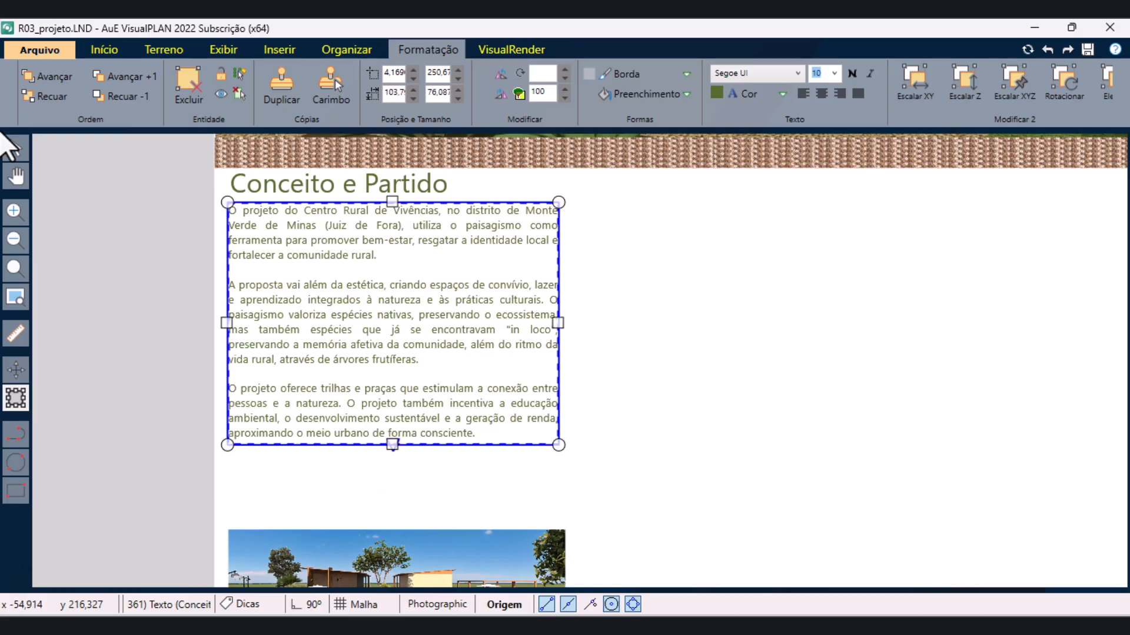
{"action": "left_click", "coordinate": [13, 147]}
- Move the cropped pool render up close beneath the description, aligned with the text's left edge
{"action": "scroll", "coordinate": [320, 386], "scroll_direction": "down", "scroll_amount": 3}
{"action": "left_click", "coordinate": [315, 373]}
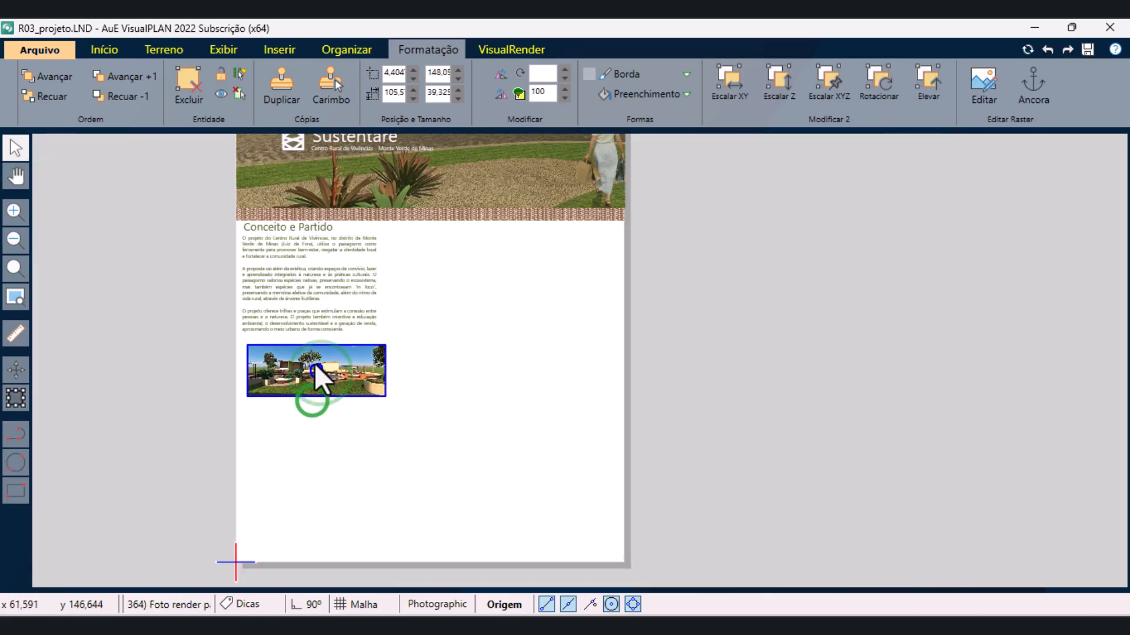
{"action": "scroll", "coordinate": [262, 362], "scroll_direction": "up", "scroll_amount": 4}
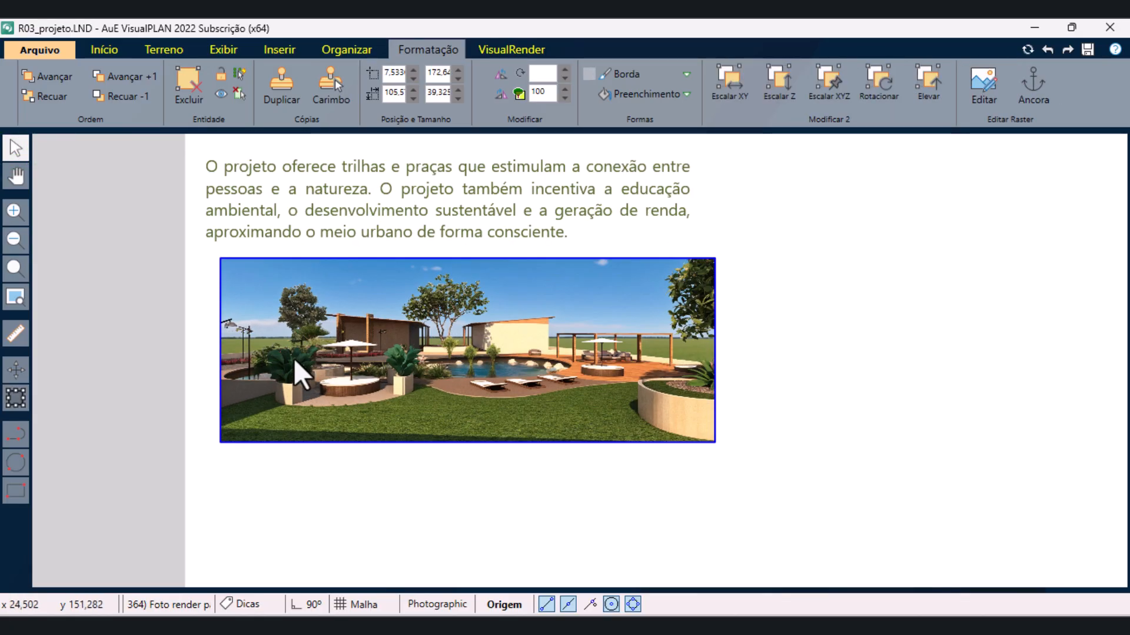
{"action": "scroll", "coordinate": [291, 349], "scroll_direction": "down", "scroll_amount": 3}
{"action": "scroll", "coordinate": [448, 330], "scroll_direction": "down", "scroll_amount": 1}
{"action": "left_click", "coordinate": [504, 398]}
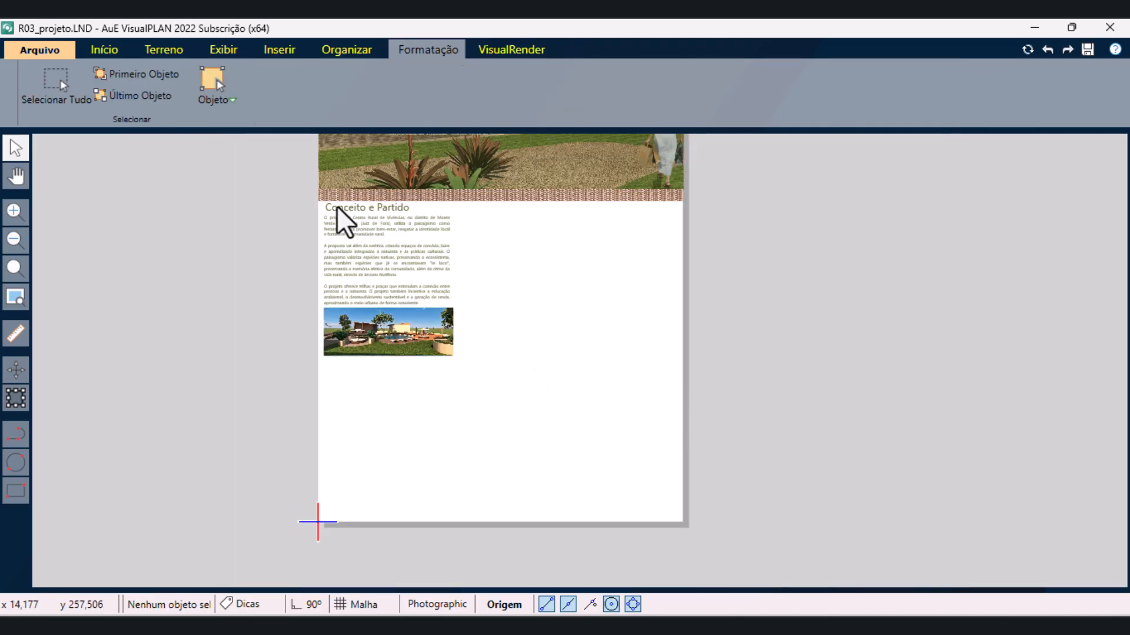
- Widen the description's text frame to about 106 mm so that it matches the render below
{"action": "scroll", "coordinate": [343, 223], "scroll_direction": "up", "scroll_amount": 3}
{"action": "left_click", "coordinate": [356, 306]}
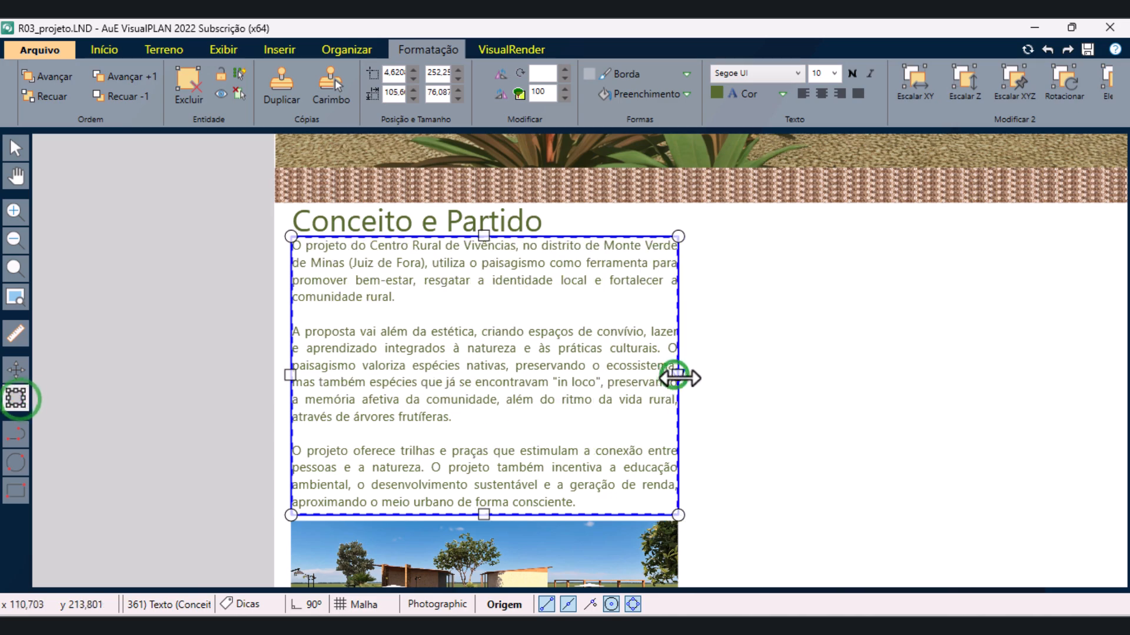
{"action": "left_click_drag", "start_coordinate": [674, 375], "coordinate": [681, 377]}
{"action": "left_click", "coordinate": [774, 429]}
- Insert image "1" from the AGOSTO folder onto the sheet
{"action": "scroll", "coordinate": [853, 462], "scroll_direction": "down", "scroll_amount": 2}
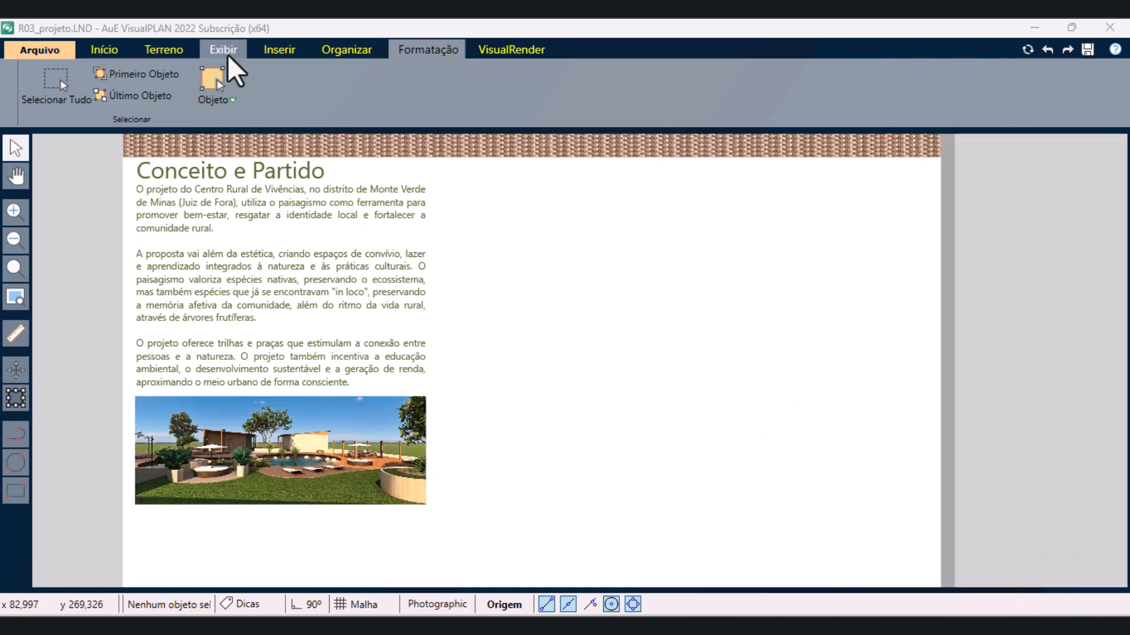
{"action": "left_click", "coordinate": [279, 49]}
{"action": "left_click", "coordinate": [56, 98]}
{"action": "scroll", "coordinate": [329, 265], "scroll_direction": "down", "scroll_amount": 3}
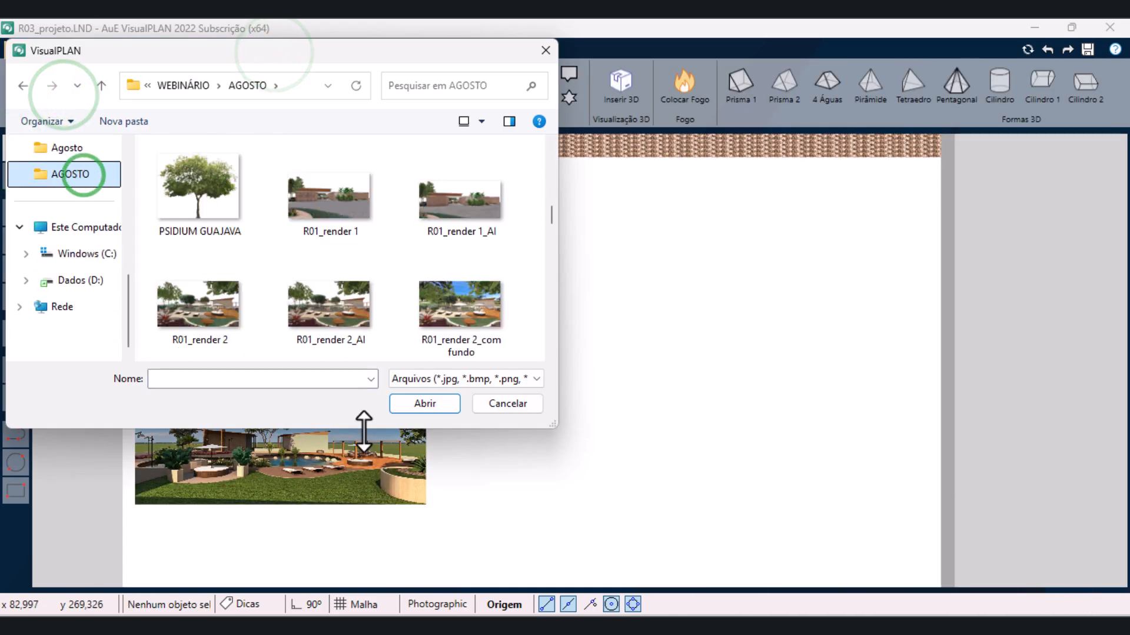
{"action": "left_click_drag", "start_coordinate": [365, 432], "coordinate": [377, 579]}
{"action": "left_click_drag", "start_coordinate": [551, 310], "coordinate": [559, 158]}
{"action": "left_click", "coordinate": [361, 230]}
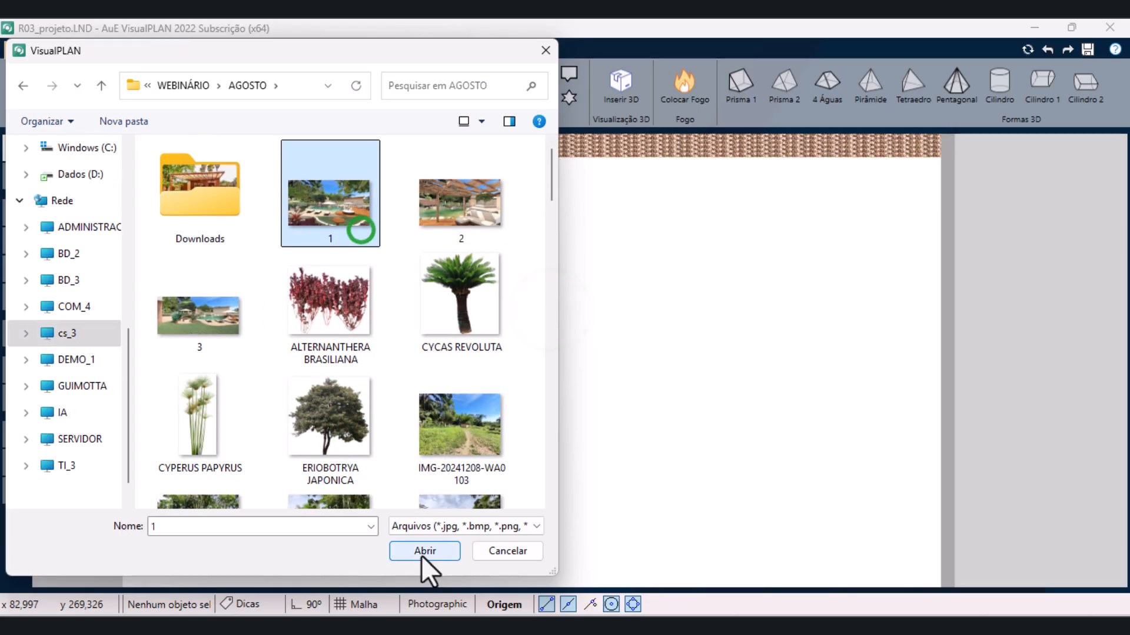
{"action": "left_click", "coordinate": [422, 555]}
{"action": "left_click", "coordinate": [475, 433]}
- Scale image 1 down proportionally to a small picture beside the description column
{"action": "left_click", "coordinate": [16, 402]}
{"action": "left_click_drag", "start_coordinate": [614, 528], "coordinate": [476, 263]}
{"action": "left_click", "coordinate": [16, 146]}
{"action": "left_click", "coordinate": [539, 345]}
- Insert image "2", the pergola view, from the AGOSTO folder onto the sheet
{"action": "left_click", "coordinate": [47, 100]}
{"action": "left_click", "coordinate": [50, 326]}
{"action": "left_click", "coordinate": [461, 181]}
{"action": "left_click", "coordinate": [420, 549]}
{"action": "left_click", "coordinate": [504, 423]}
- Scale the pergola image down to about image 1's size and position it below image 1
{"action": "left_click", "coordinate": [16, 400]}
{"action": "left_click_drag", "start_coordinate": [617, 527], "coordinate": [376, 392]}
{"action": "left_click", "coordinate": [16, 153]}
{"action": "left_click_drag", "start_coordinate": [489, 318], "coordinate": [460, 325]}
- Try to insert a further render from the AGOSTO folder onto the sheet
{"action": "left_click", "coordinate": [54, 82]}
{"action": "left_click", "coordinate": [93, 446]}
{"action": "scroll", "coordinate": [255, 329], "scroll_direction": "down", "scroll_amount": 10}
{"action": "left_click", "coordinate": [308, 378]}
{"action": "left_click", "coordinate": [217, 379]}
{"action": "left_click", "coordinate": [429, 551]}
{"action": "left_click", "coordinate": [519, 460]}
- Insert the render with the covered terrace and large tree from the AGOSTO folder onto the sheet
{"action": "left_click", "coordinate": [49, 76]}
{"action": "left_click", "coordinate": [93, 443]}
{"action": "scroll", "coordinate": [373, 393], "scroll_direction": "down", "scroll_amount": 10}
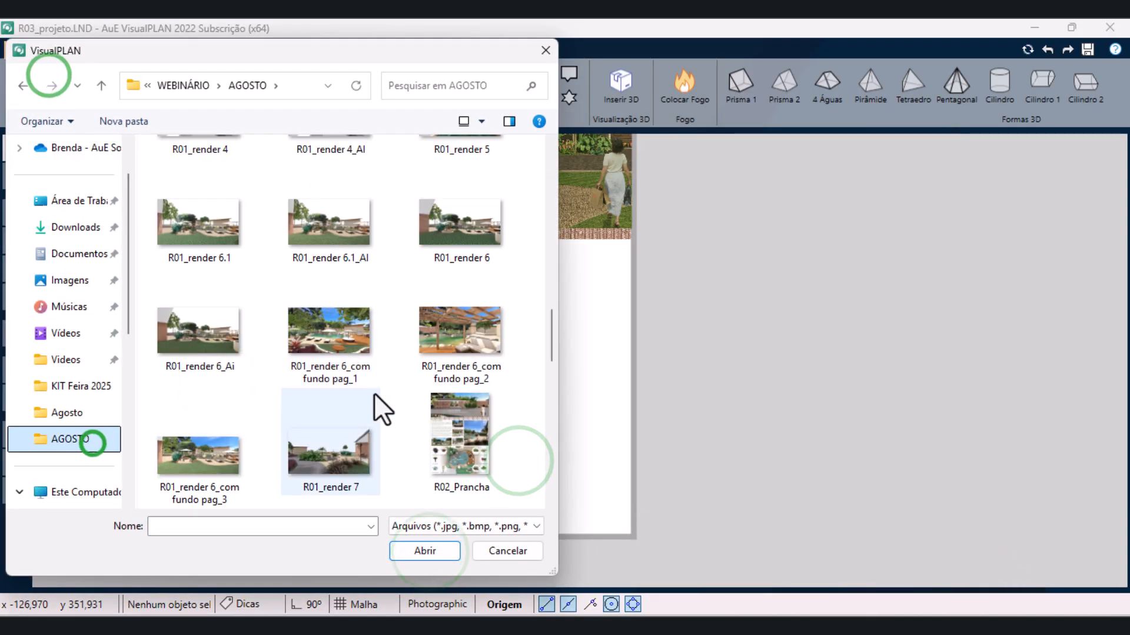
{"action": "scroll", "coordinate": [373, 393], "scroll_direction": "down", "scroll_amount": 5}
{"action": "left_click", "coordinate": [458, 309]}
{"action": "left_click", "coordinate": [429, 551]}
{"action": "left_click", "coordinate": [502, 506]}
- Scale the terrace render down proportionally so it fits below the pergola image
{"action": "left_click", "coordinate": [16, 399]}
{"action": "left_click_drag", "start_coordinate": [615, 529], "coordinate": [460, 354]}
{"action": "left_click", "coordinate": [14, 143]}
{"action": "left_click", "coordinate": [459, 401]}
- Move the pergola image against the underside of image 1 and shrink it slightly to match the column's width
{"action": "scroll", "coordinate": [422, 309], "scroll_direction": "up", "scroll_amount": 6}
{"action": "scroll", "coordinate": [423, 299], "scroll_direction": "down", "scroll_amount": 2}
{"action": "scroll", "coordinate": [547, 206], "scroll_direction": "up", "scroll_amount": 1}
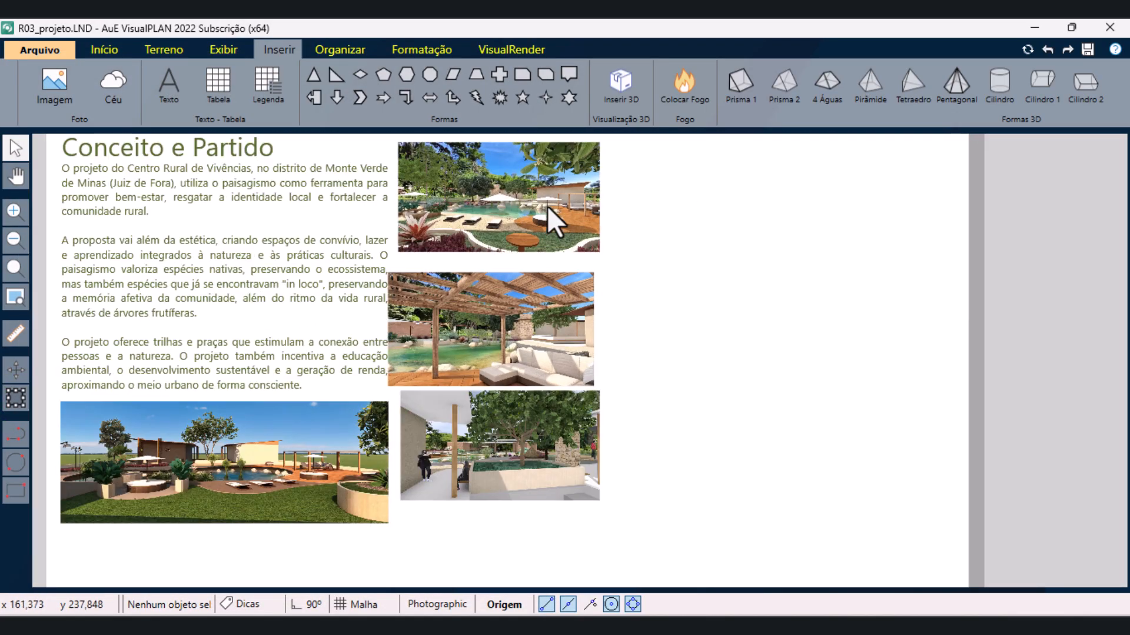
{"action": "left_click", "coordinate": [488, 322]}
{"action": "left_click_drag", "start_coordinate": [527, 294], "coordinate": [541, 276]}
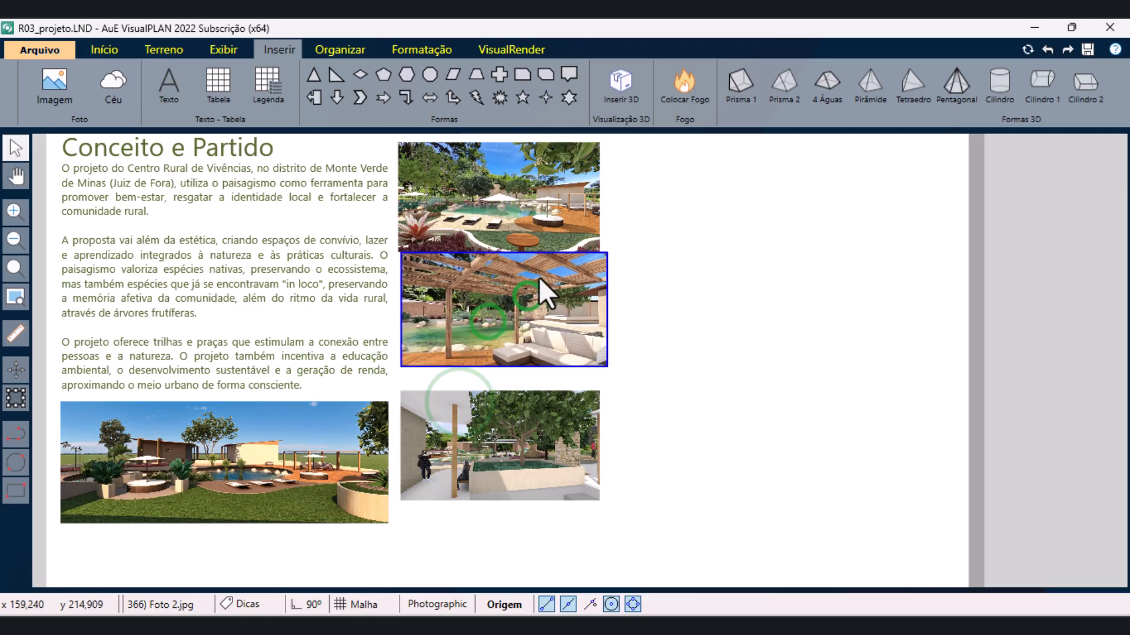
{"action": "left_click", "coordinate": [16, 399]}
{"action": "left_click_drag", "start_coordinate": [606, 366], "coordinate": [601, 365]}
{"action": "left_click", "coordinate": [12, 147]}
- Reposition the terrace render in the image column and fine-tune its placement
{"action": "left_click", "coordinate": [510, 475]}
{"action": "mouse_move", "coordinate": [495, 454]}
{"action": "left_mouse_down"}
{"action": "mouse_move", "coordinate": [492, 430]}
{"action": "mouse_move", "coordinate": [511, 445]}
{"action": "mouse_move", "coordinate": [507, 462]}
{"action": "left_mouse_up"}
{"action": "left_click", "coordinate": [642, 376]}
{"action": "scroll", "coordinate": [553, 368], "scroll_direction": "down", "scroll_amount": 1}
{"action": "scroll", "coordinate": [453, 512], "scroll_direction": "up", "scroll_amount": 4}
{"action": "left_click_drag", "start_coordinate": [401, 462], "coordinate": [403, 453]}
{"action": "left_click", "coordinate": [489, 526]}
- Move the pergola image down to leave a gap below image 1 and fine-tune the spacing of the images
{"action": "scroll", "coordinate": [489, 517], "scroll_direction": "down", "scroll_amount": 3}
{"action": "left_click_drag", "start_coordinate": [566, 216], "coordinate": [569, 242]}
{"action": "left_click", "coordinate": [837, 468]}
{"action": "left_click_drag", "start_coordinate": [566, 408], "coordinate": [566, 405]}
{"action": "left_click", "coordinate": [736, 447]}
- Nudge the pergola image and adjust its left side to line up with image 1's left edge
{"action": "scroll", "coordinate": [736, 447], "scroll_direction": "down", "scroll_amount": 2}
{"action": "scroll", "coordinate": [630, 359], "scroll_direction": "up", "scroll_amount": 2}
{"action": "left_click_drag", "start_coordinate": [638, 339], "coordinate": [635, 333]}
{"action": "scroll", "coordinate": [640, 272], "scroll_direction": "up", "scroll_amount": 4}
{"action": "left_click", "coordinate": [9, 399]}
{"action": "left_click_drag", "start_coordinate": [409, 362], "coordinate": [411, 363]}
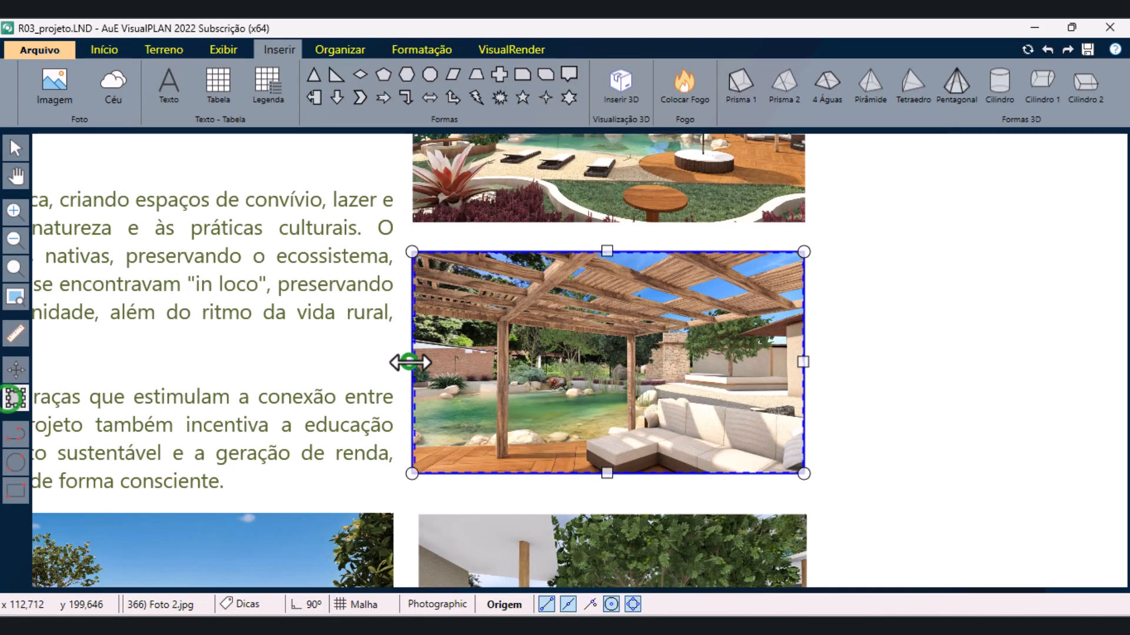
- Stamp a copy of the Sustentare subtitle text beneath image 1
{"action": "scroll", "coordinate": [411, 362], "scroll_direction": "down", "scroll_amount": 3}
{"action": "left_click", "coordinate": [277, 262]}
{"action": "scroll", "coordinate": [482, 373], "scroll_direction": "down", "scroll_amount": 3}
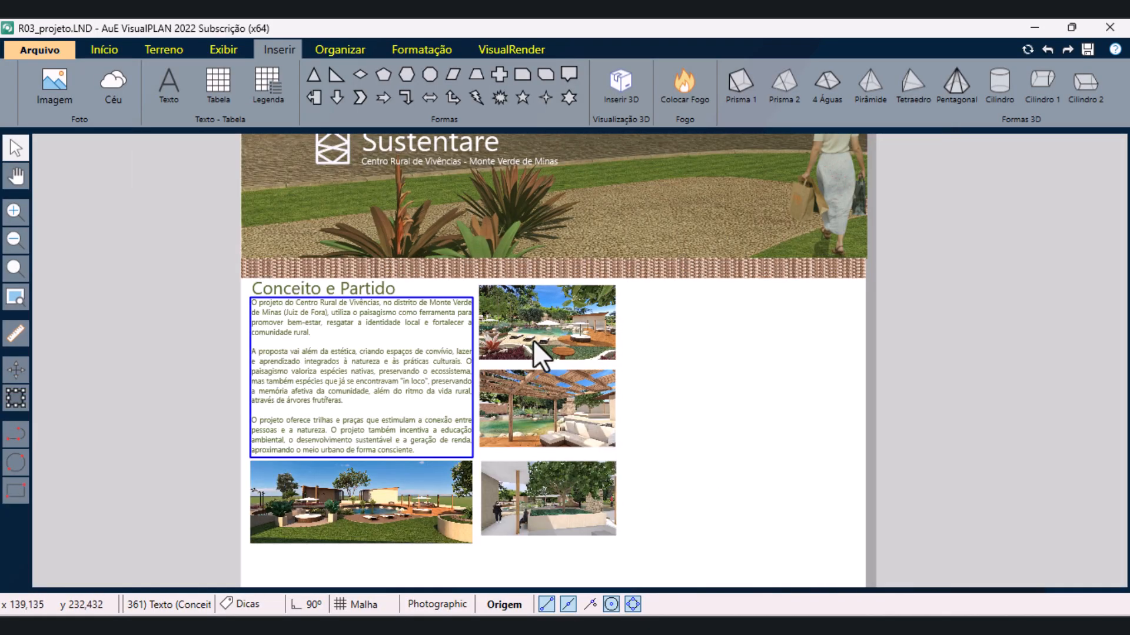
{"action": "left_click", "coordinate": [532, 160]}
{"action": "left_click", "coordinate": [425, 48]}
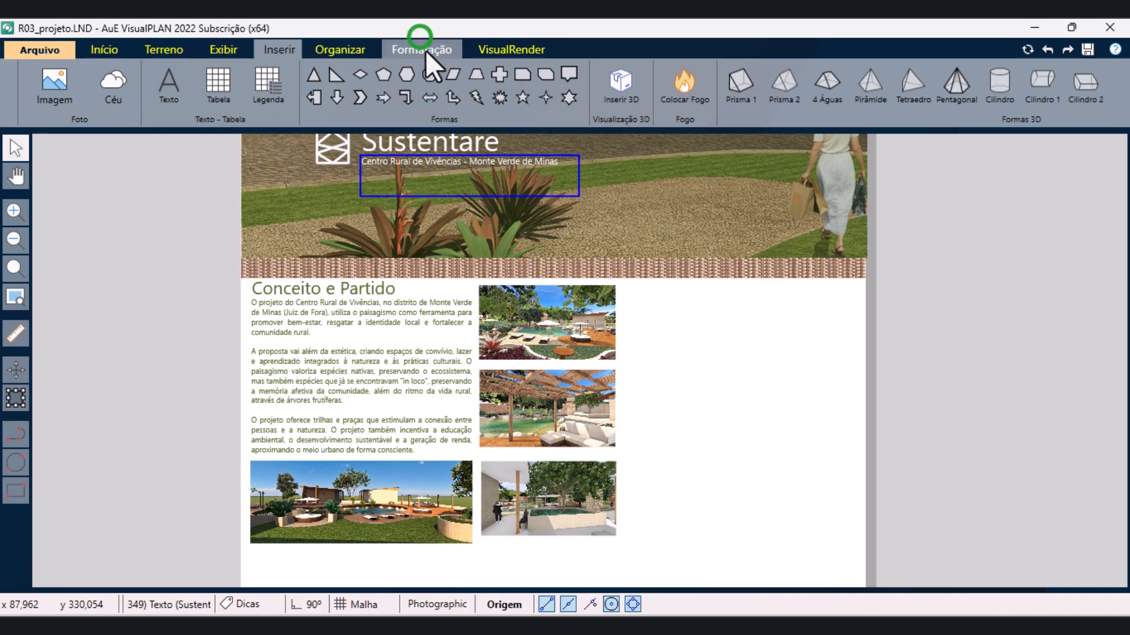
{"action": "left_click", "coordinate": [271, 97]}
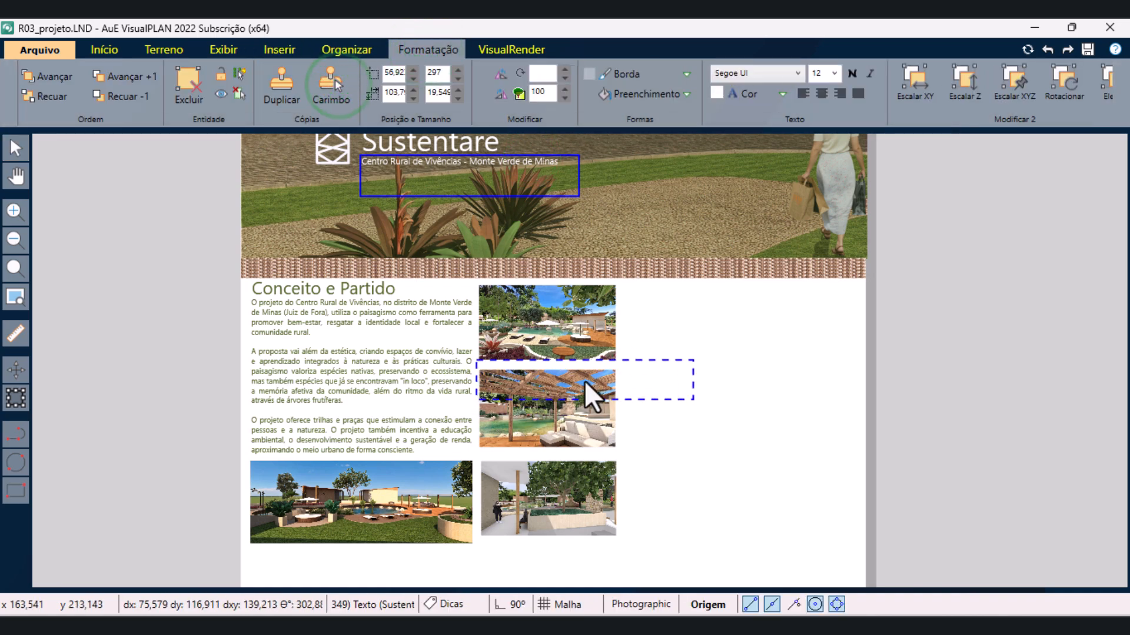
{"action": "left_click", "coordinate": [588, 382]}
{"action": "key", "text": "Escape"}
- Change the copied text under image 1 to "Canteiro de permanência" and give it a dark green colour
{"action": "left_click", "coordinate": [426, 49]}
{"action": "double_click", "coordinate": [587, 380]}
{"action": "left_click", "coordinate": [644, 377]}
{"action": "left_click_drag", "start_coordinate": [681, 369], "coordinate": [480, 367]}
{"action": "key", "text": "BackSpace"}
{"action": "type", "text": "Canteiro de permanência"}
{"action": "left_click", "coordinate": [707, 391]}
{"action": "left_click", "coordinate": [633, 361]}
{"action": "left_click", "coordinate": [744, 92]}
{"action": "left_click", "coordinate": [819, 201]}
{"action": "left_click", "coordinate": [677, 430]}
- Stamp a copy of the caption below the pergola image and reword it as "Deck de permanência"
{"action": "left_click", "coordinate": [644, 385]}
{"action": "left_click", "coordinate": [333, 93]}
{"action": "left_click", "coordinate": [587, 463]}
{"action": "double_click", "coordinate": [655, 463]}
{"action": "left_click_drag", "start_coordinate": [513, 457], "coordinate": [477, 458]}
{"action": "type", "text": "Deck"}
{"action": "left_click", "coordinate": [720, 424]}
{"action": "scroll", "coordinate": [671, 377], "scroll_direction": "down", "scroll_amount": 3}
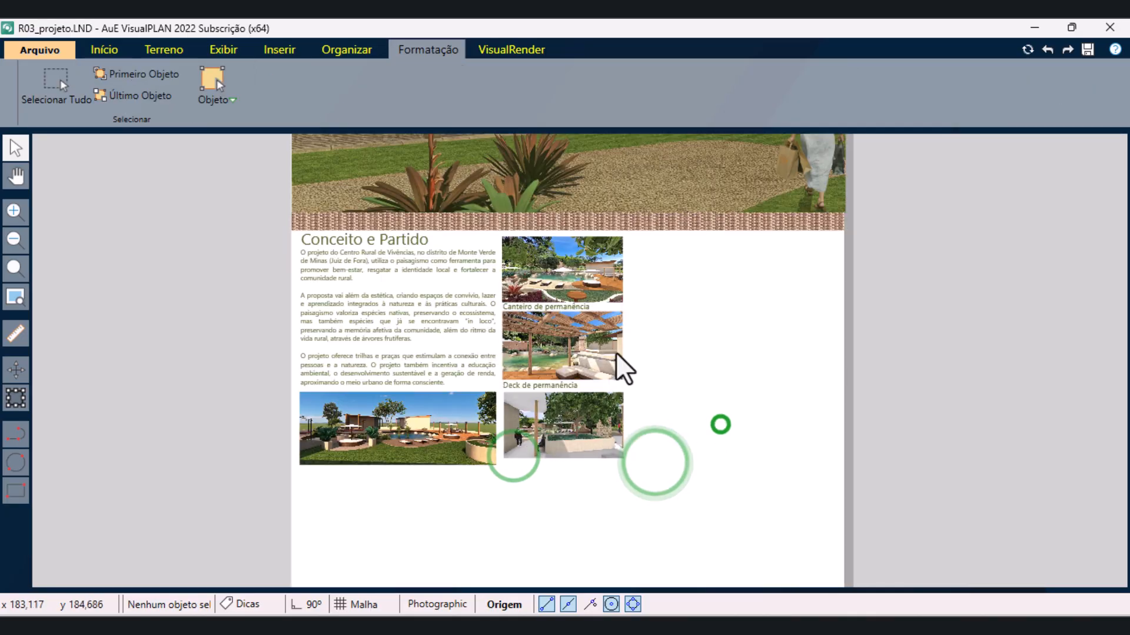
- Stamp a caption copy below the terrace render and reword it as "Pátio de permanência"
{"action": "scroll", "coordinate": [668, 449], "scroll_direction": "up", "scroll_amount": 5}
{"action": "left_click", "coordinate": [624, 412]}
{"action": "left_click", "coordinate": [328, 95]}
{"action": "left_click", "coordinate": [581, 479]}
{"action": "double_click", "coordinate": [577, 470]}
{"action": "key", "text": "Delete"}
{"action": "key", "text": "Delete"}
{"action": "key", "text": "Delete"}
{"action": "key", "text": "Delete"}
{"action": "type", "text": "Pátio"}
{"action": "left_click", "coordinate": [723, 391]}
{"action": "left_click", "coordinate": [769, 494]}
- Insert the Render 1 pool image from the AGOSTO folder onto the sheet
{"action": "scroll", "coordinate": [765, 489], "scroll_direction": "down", "scroll_amount": 3}
{"action": "left_click", "coordinate": [279, 50]}
{"action": "left_click", "coordinate": [73, 84]}
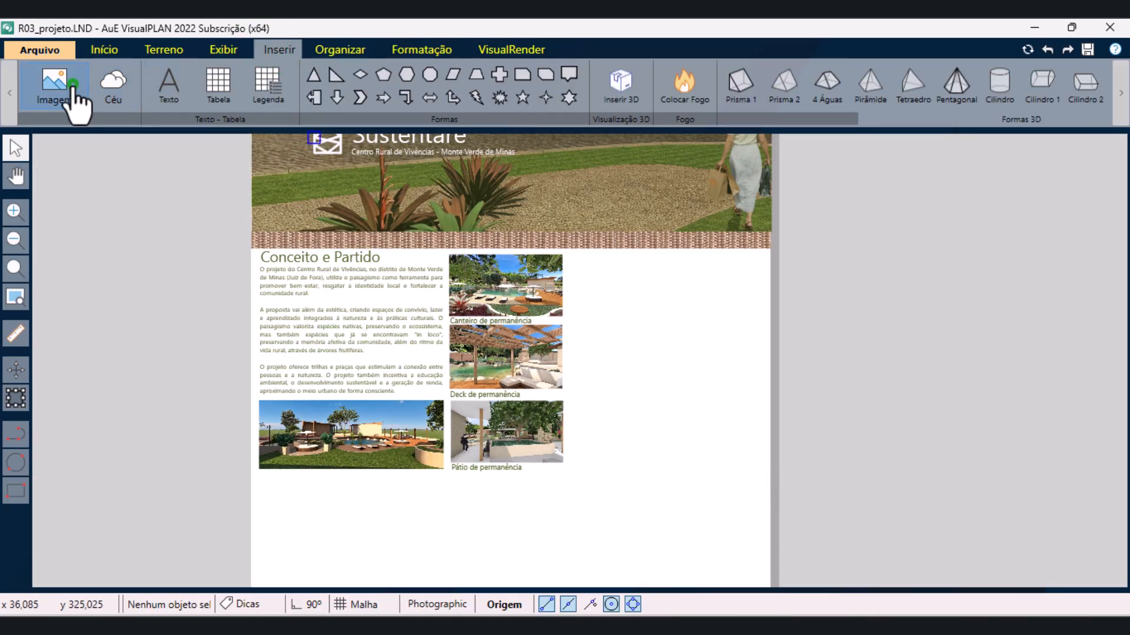
{"action": "left_click", "coordinate": [74, 437]}
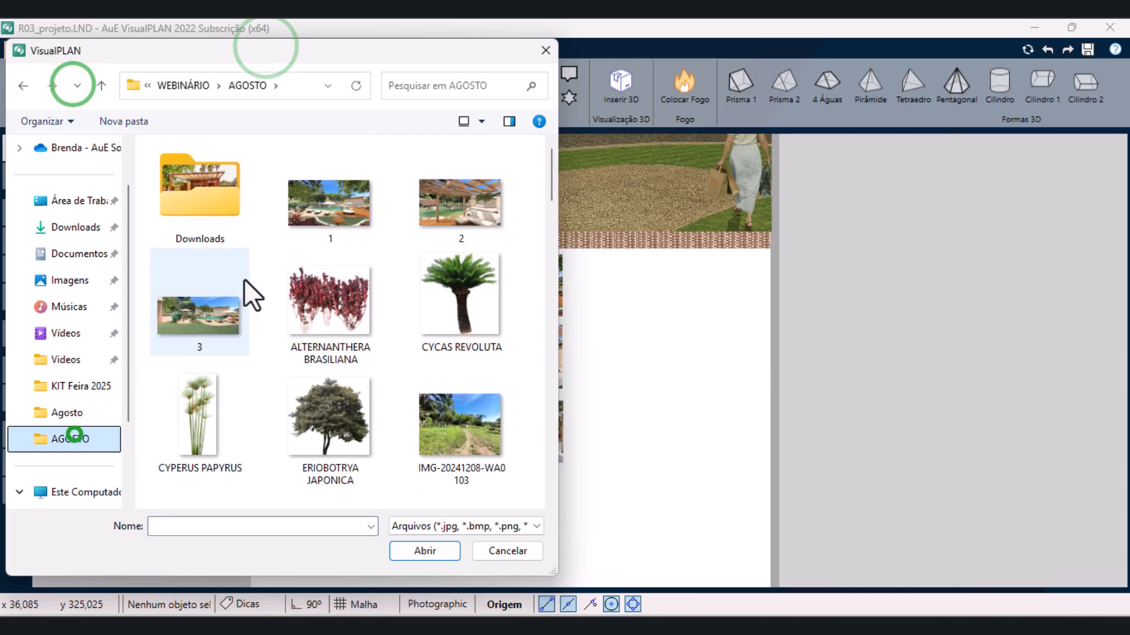
{"action": "scroll", "coordinate": [244, 278], "scroll_direction": "down", "scroll_amount": 10}
{"action": "left_click", "coordinate": [458, 345]}
{"action": "left_click", "coordinate": [448, 551]}
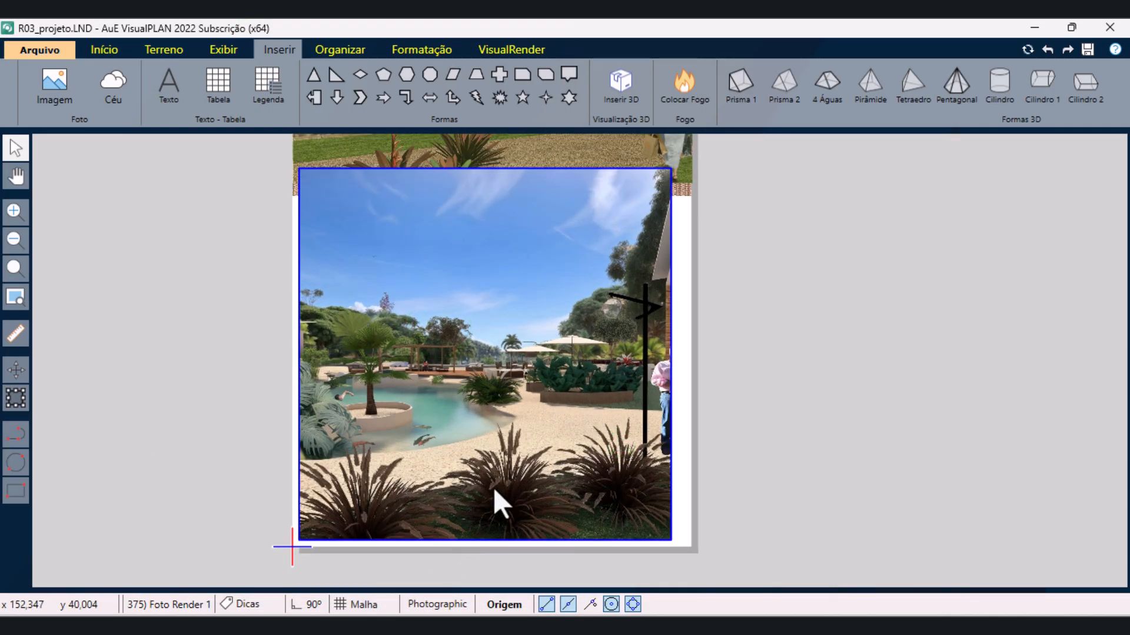
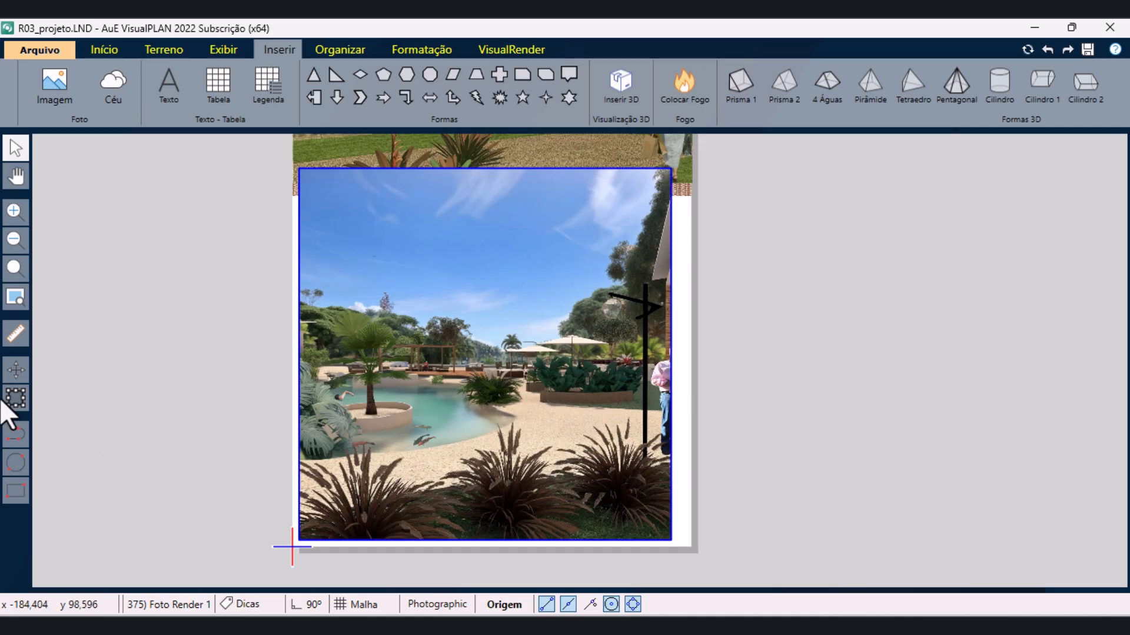
- Shrink the pool render and fit it between the captioned image column and the sheet's right edge
{"action": "left_click_drag", "start_coordinate": [543, 318], "coordinate": [538, 301]}
{"action": "scroll", "coordinate": [538, 302], "scroll_direction": "up", "scroll_amount": 1}
{"action": "left_click", "coordinate": [18, 147]}
{"action": "left_click_drag", "start_coordinate": [575, 338], "coordinate": [597, 373]}
{"action": "left_click", "coordinate": [14, 399]}
{"action": "left_click_drag", "start_coordinate": [555, 452], "coordinate": [523, 476]}
{"action": "scroll", "coordinate": [518, 483], "scroll_direction": "up", "scroll_amount": 2}
{"action": "left_click", "coordinate": [540, 469]}
{"action": "left_click", "coordinate": [13, 145]}
{"action": "left_click", "coordinate": [1015, 561]}
- Fine-tune the lower edge of the pool render and save the project
{"action": "left_click", "coordinate": [17, 398]}
{"action": "left_click", "coordinate": [662, 469]}
{"action": "left_click", "coordinate": [662, 484]}
{"action": "left_click", "coordinate": [16, 147]}
{"action": "scroll", "coordinate": [588, 228], "scroll_direction": "down", "scroll_amount": 1}
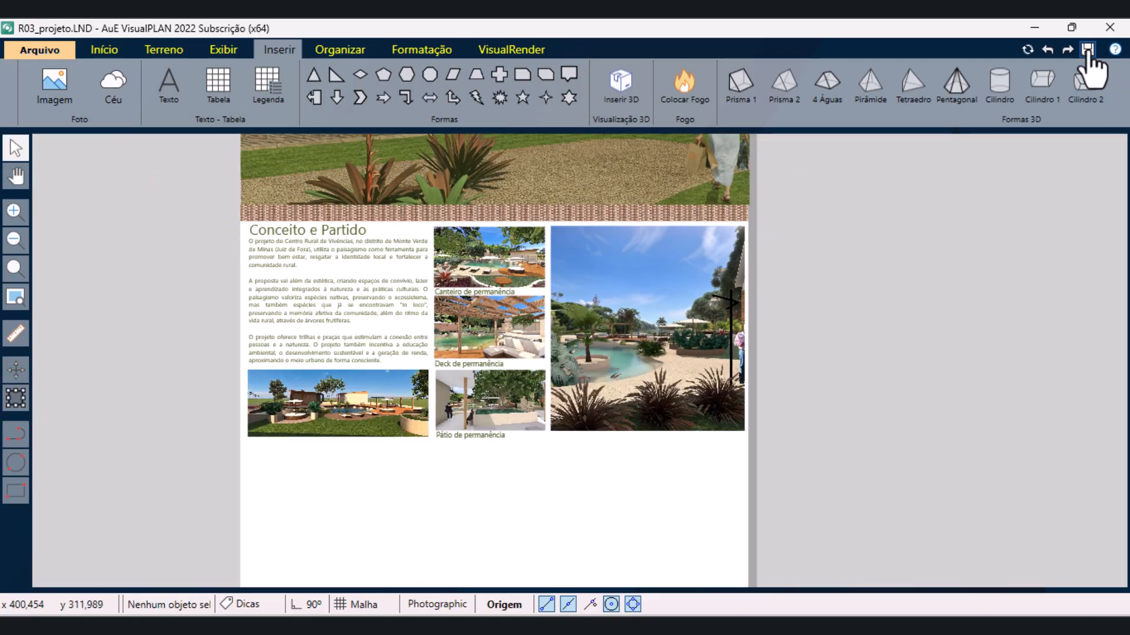
{"action": "left_click", "coordinate": [1088, 53]}
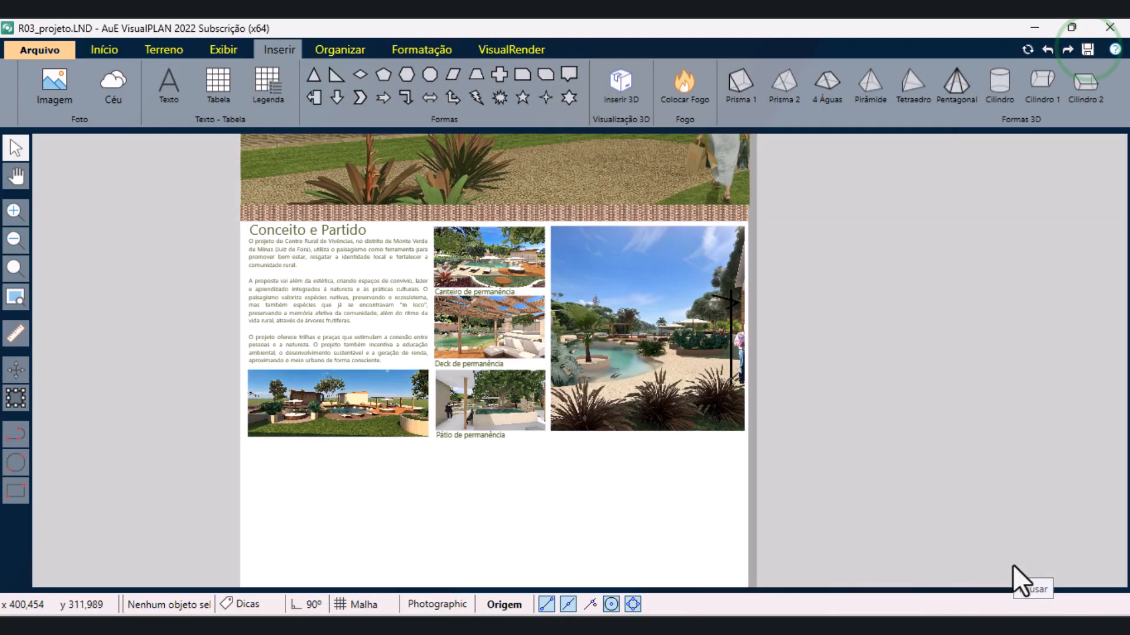
- Create a 2D viewport about 291 mm wide across the empty area below the images, reaching up to the pool render
{"action": "scroll", "coordinate": [386, 510], "scroll_direction": "down", "scroll_amount": 1}
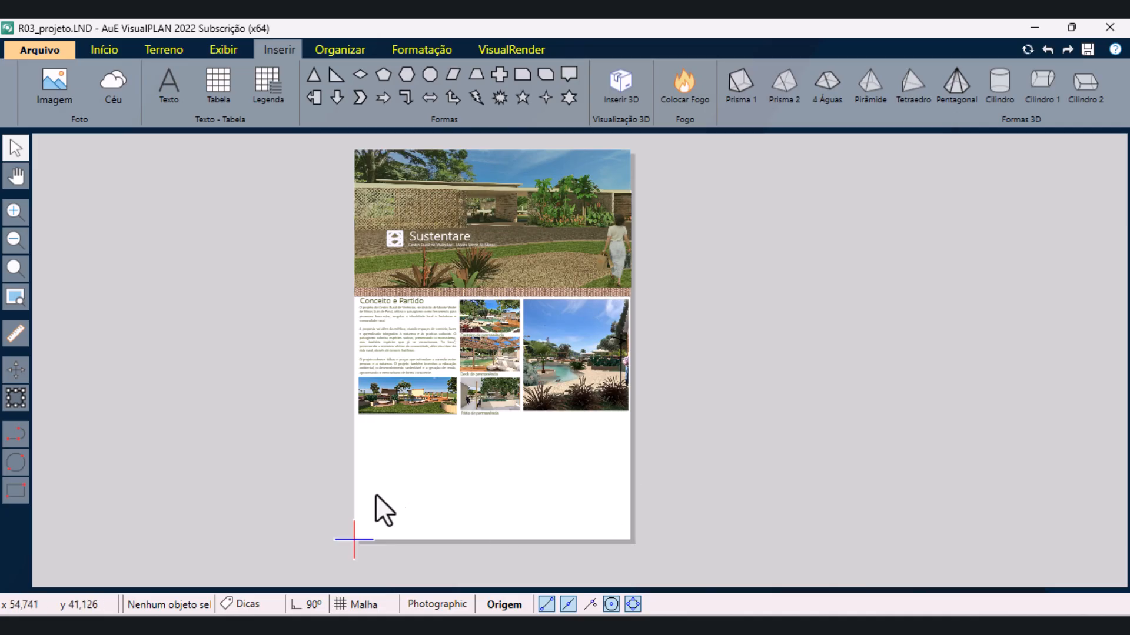
{"action": "scroll", "coordinate": [440, 585], "scroll_direction": "up", "scroll_amount": 2}
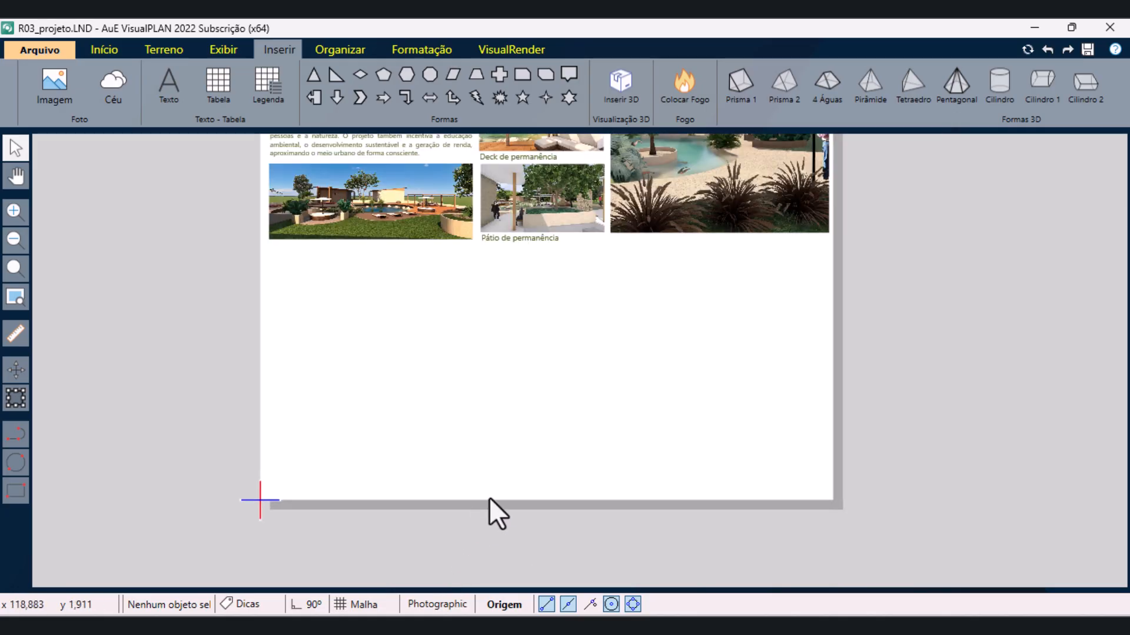
{"action": "left_click", "coordinate": [215, 50]}
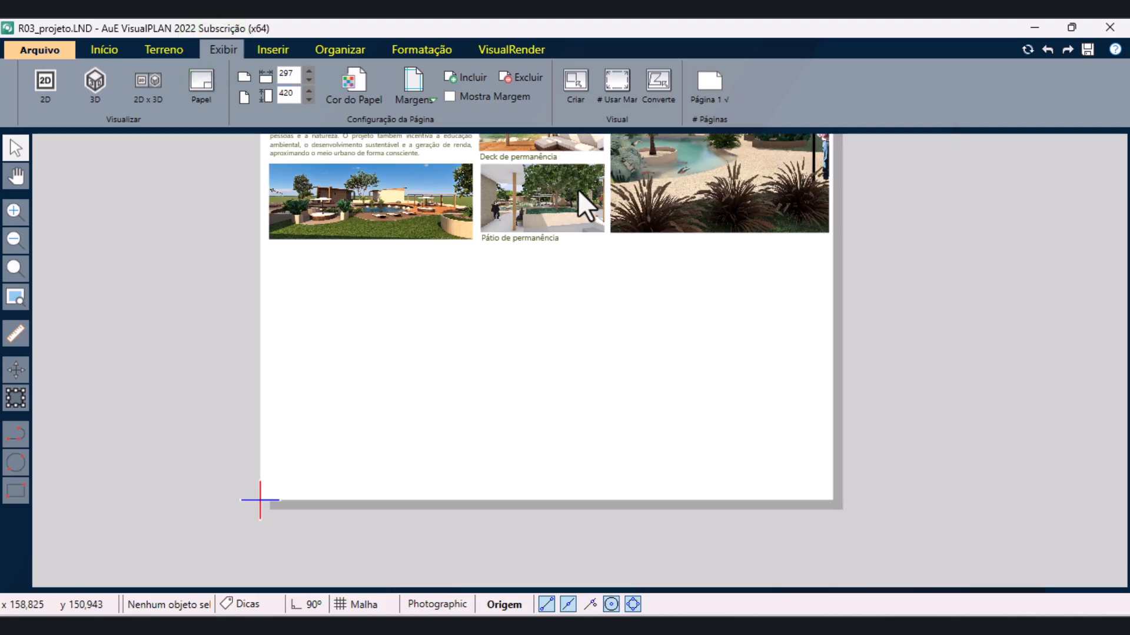
{"action": "left_click", "coordinate": [579, 82]}
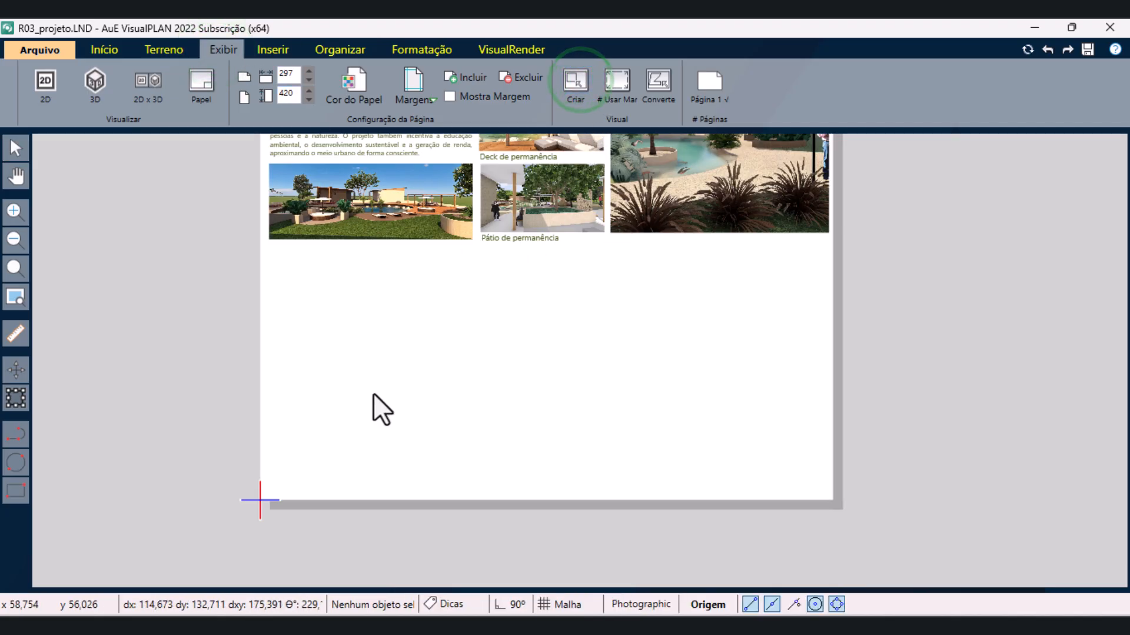
{"action": "left_click", "coordinate": [268, 493]}
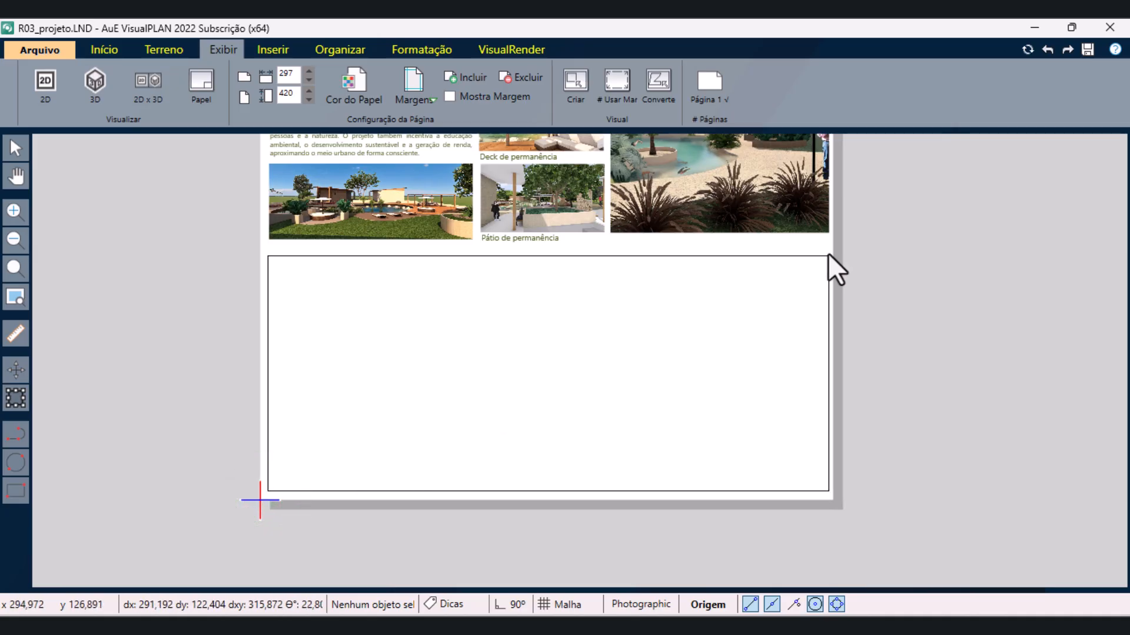
{"action": "left_click", "coordinate": [824, 233]}
{"action": "right_click", "coordinate": [825, 237]}
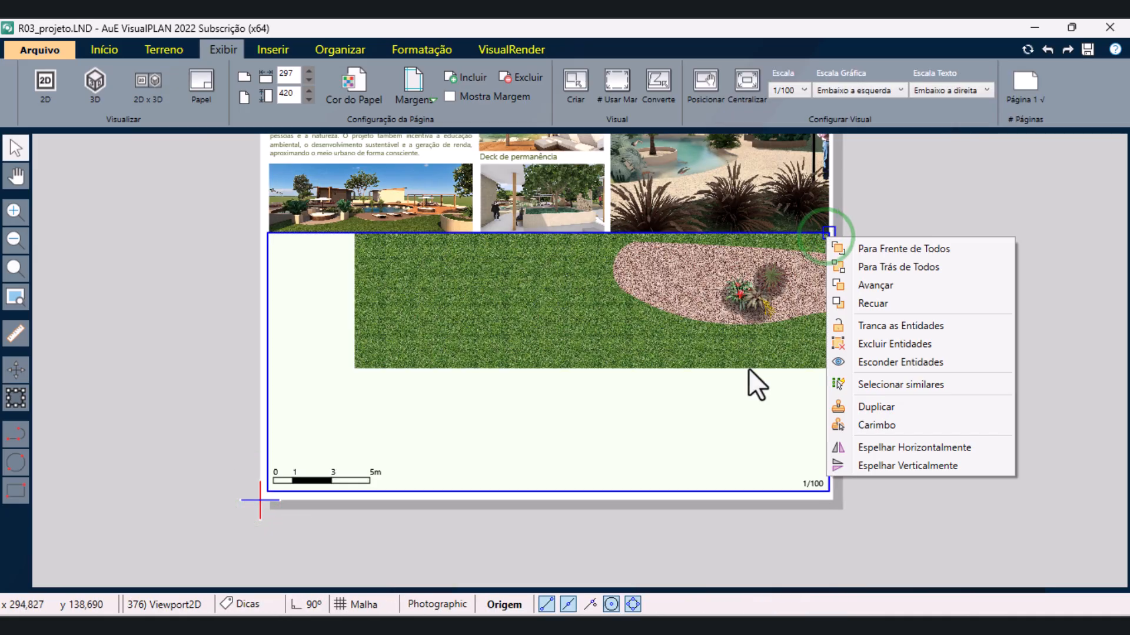
{"action": "left_click", "coordinate": [931, 190]}
- Centre the plan in the new viewport and set its scale to 1/200 after trying 1/125
{"action": "scroll", "coordinate": [546, 446], "scroll_direction": "down", "scroll_amount": 2}
{"action": "scroll", "coordinate": [546, 446], "scroll_direction": "up", "scroll_amount": 2}
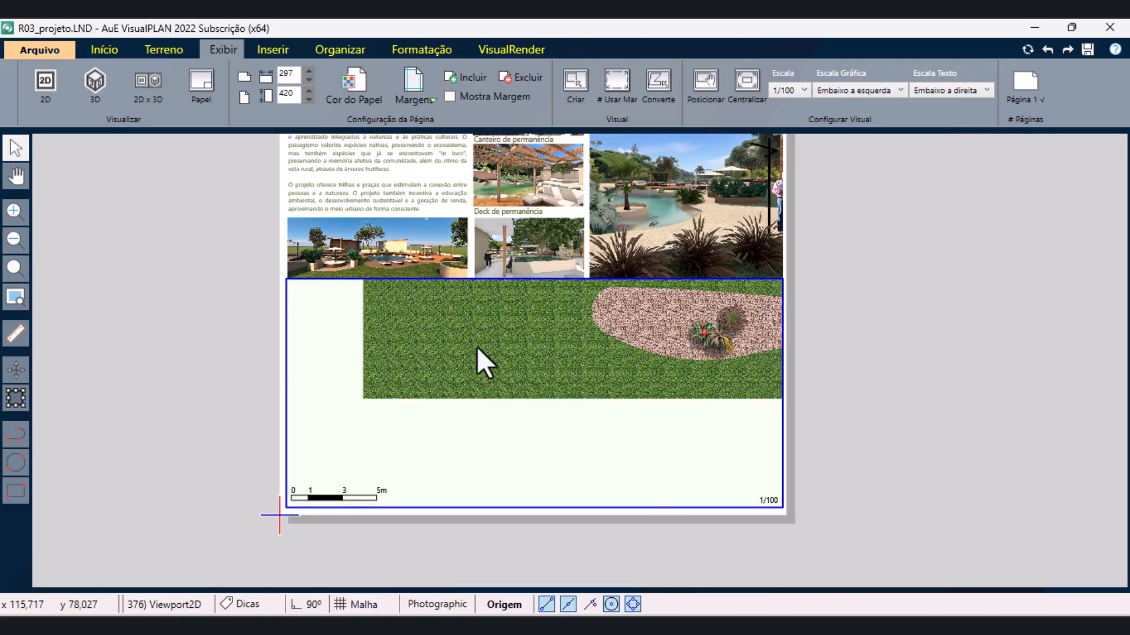
{"action": "left_click", "coordinate": [746, 106]}
{"action": "left_click", "coordinate": [804, 88]}
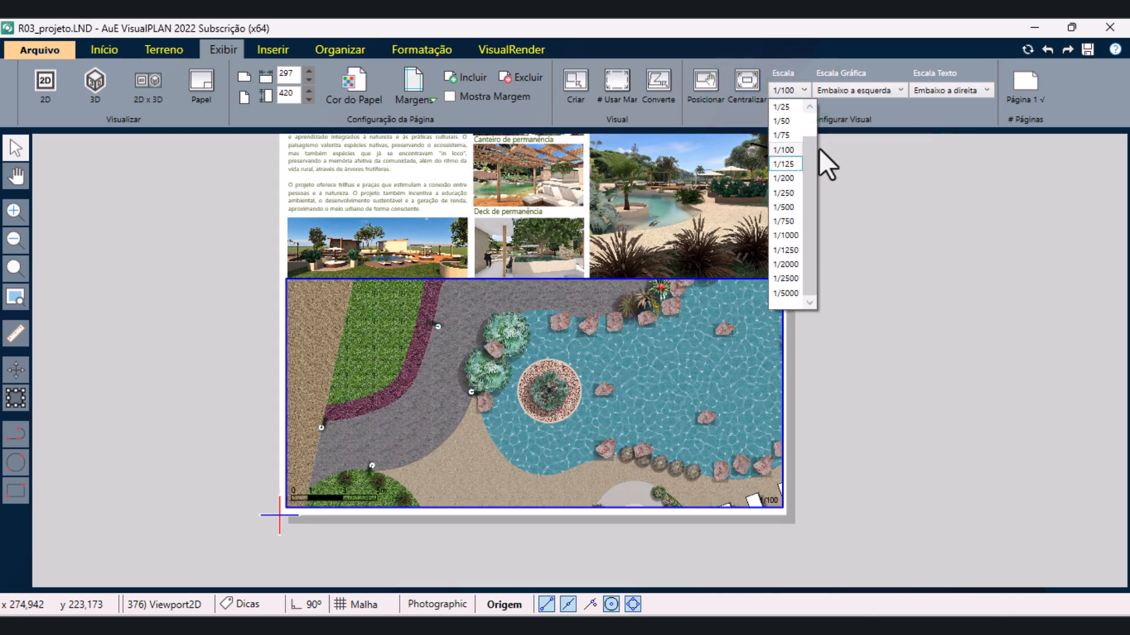
{"action": "left_click", "coordinate": [789, 165]}
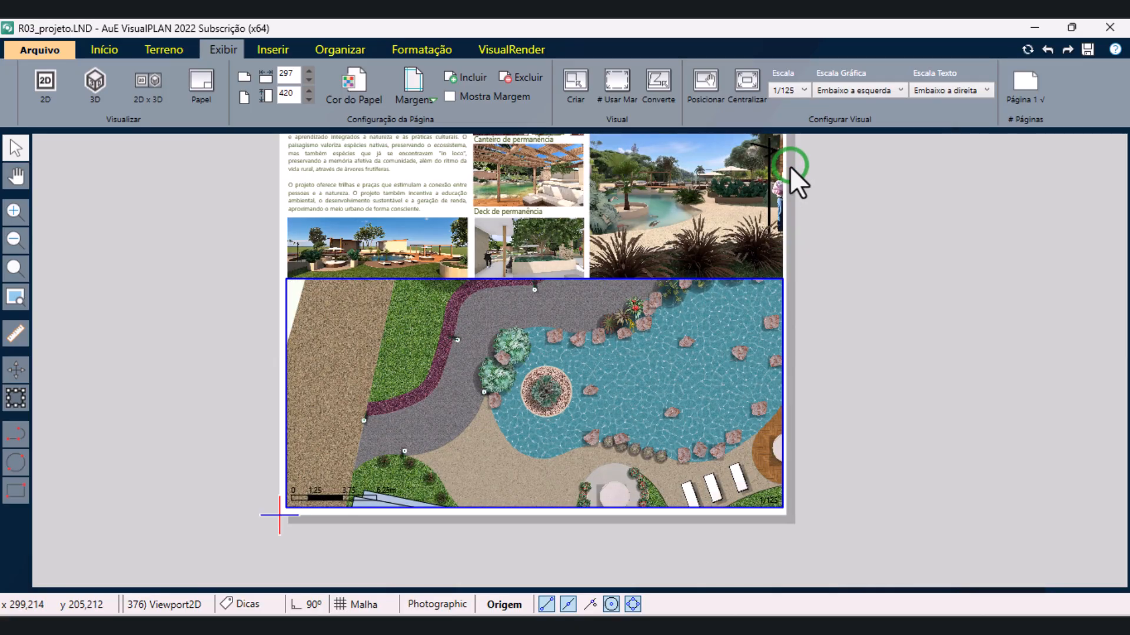
{"action": "left_click", "coordinate": [794, 89]}
{"action": "left_click", "coordinate": [794, 179]}
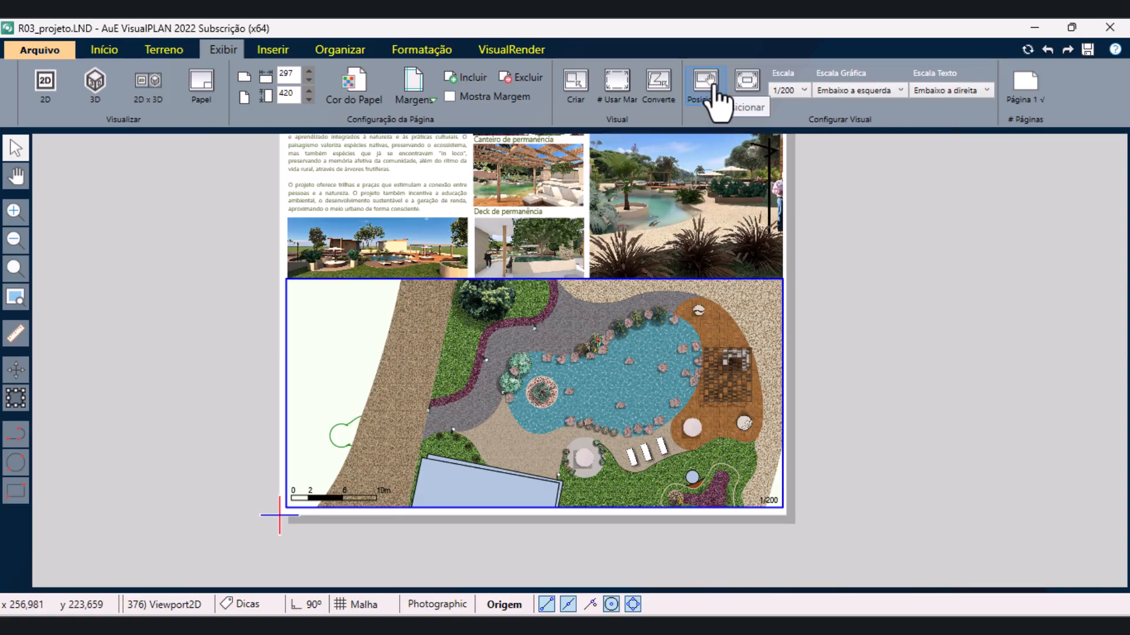
- Reposition the plan inside the viewport and set its scale to 1/250
{"action": "left_click_drag", "start_coordinate": [612, 396], "coordinate": [566, 377]}
{"action": "left_click", "coordinate": [804, 90]}
{"action": "left_click", "coordinate": [798, 172]}
{"action": "left_click", "coordinate": [709, 89]}
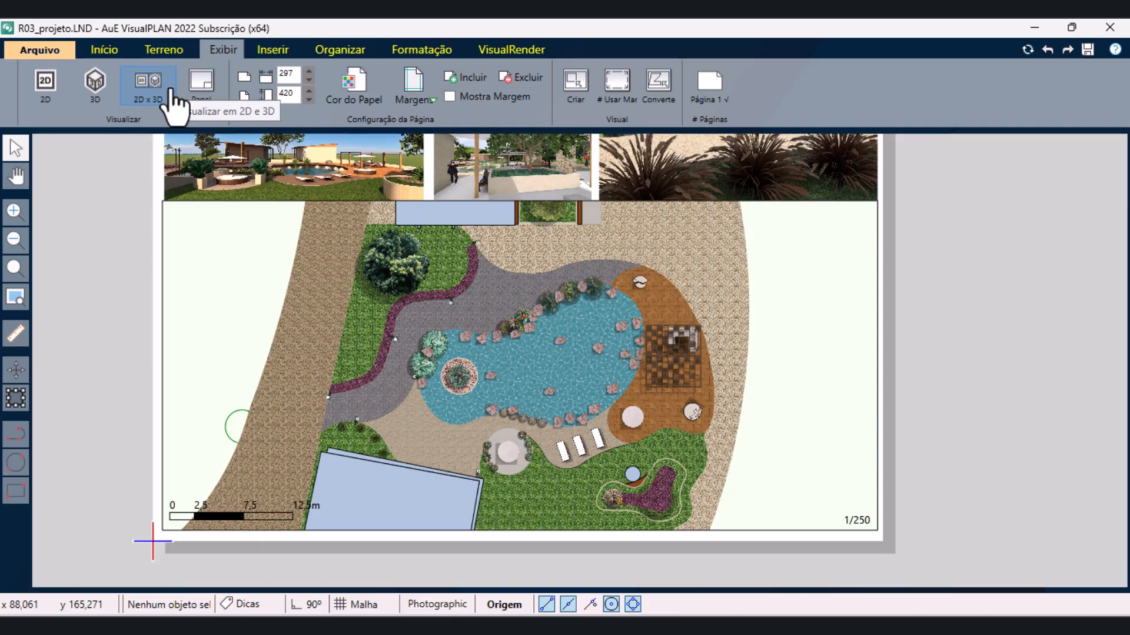
- In the combined 2D and 3D view, fill both rectangular roofs above the pool with solid brown
{"action": "left_click", "coordinate": [170, 89]}
{"action": "scroll", "coordinate": [306, 169], "scroll_direction": "up", "scroll_amount": 2}
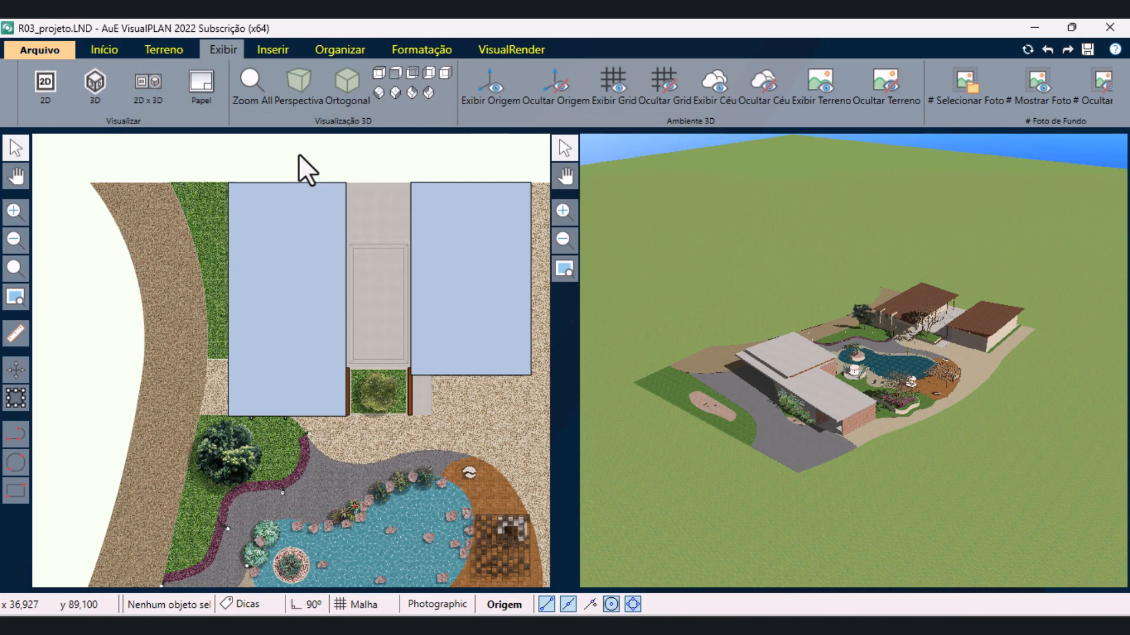
{"action": "left_click", "coordinate": [280, 259]}
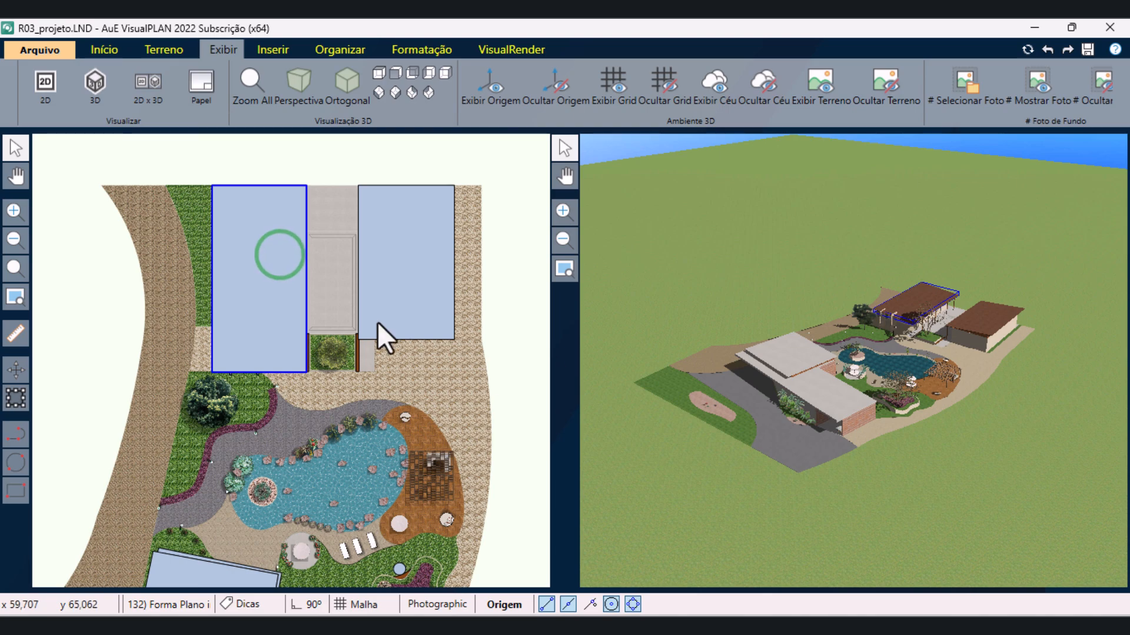
{"action": "left_click", "coordinate": [429, 50]}
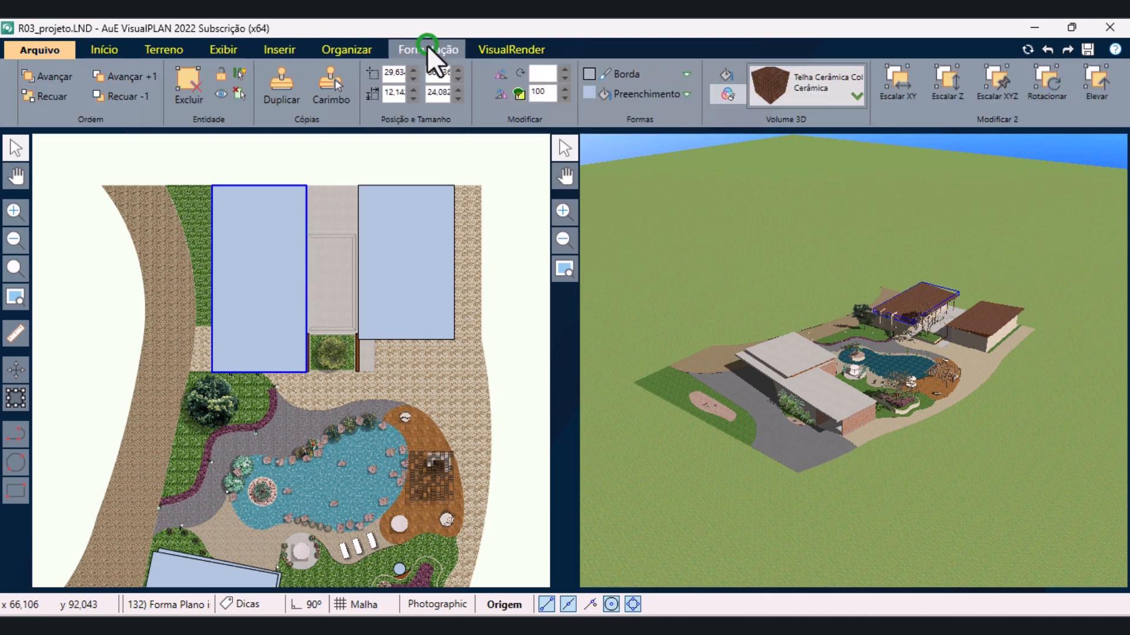
{"action": "left_click", "coordinate": [655, 96]}
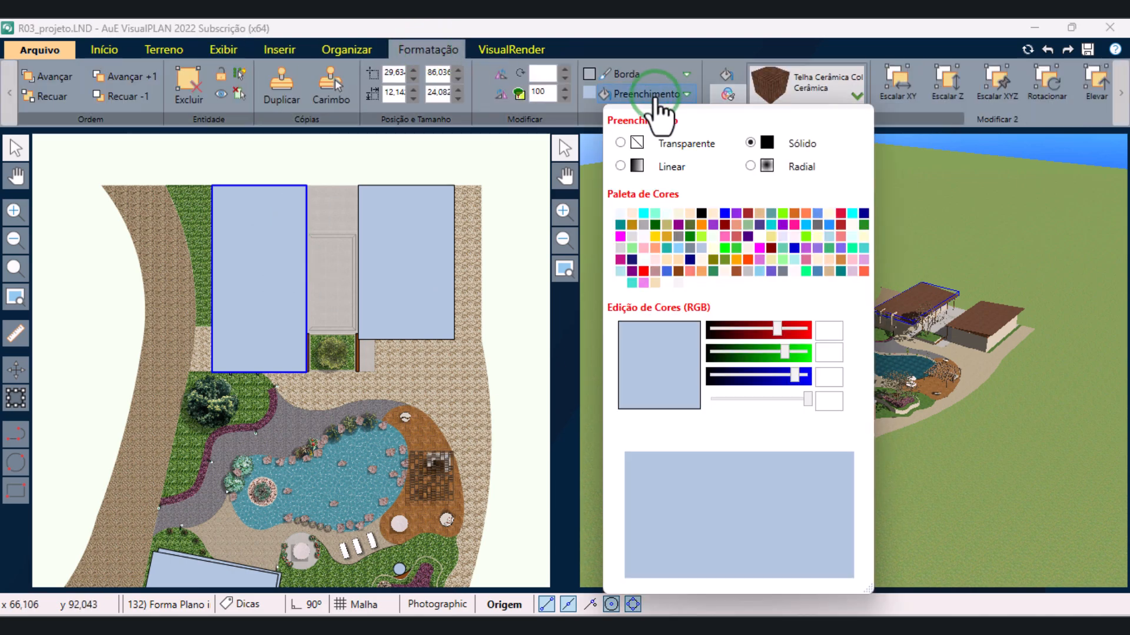
{"action": "left_click", "coordinate": [678, 271]}
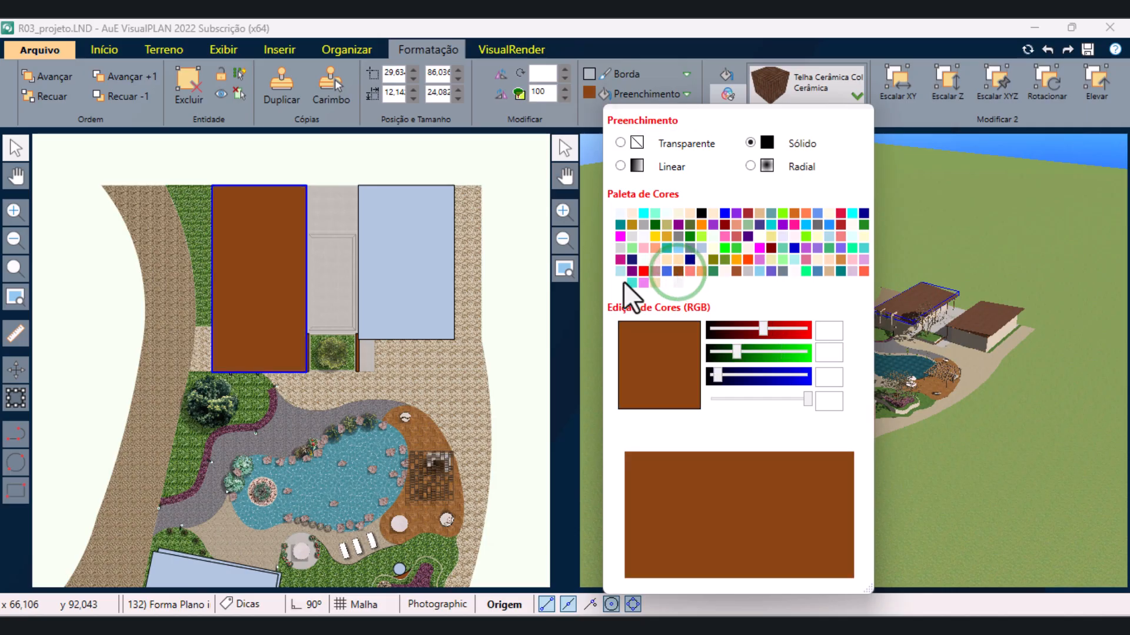
{"action": "left_click", "coordinate": [383, 240]}
{"action": "left_click", "coordinate": [628, 96]}
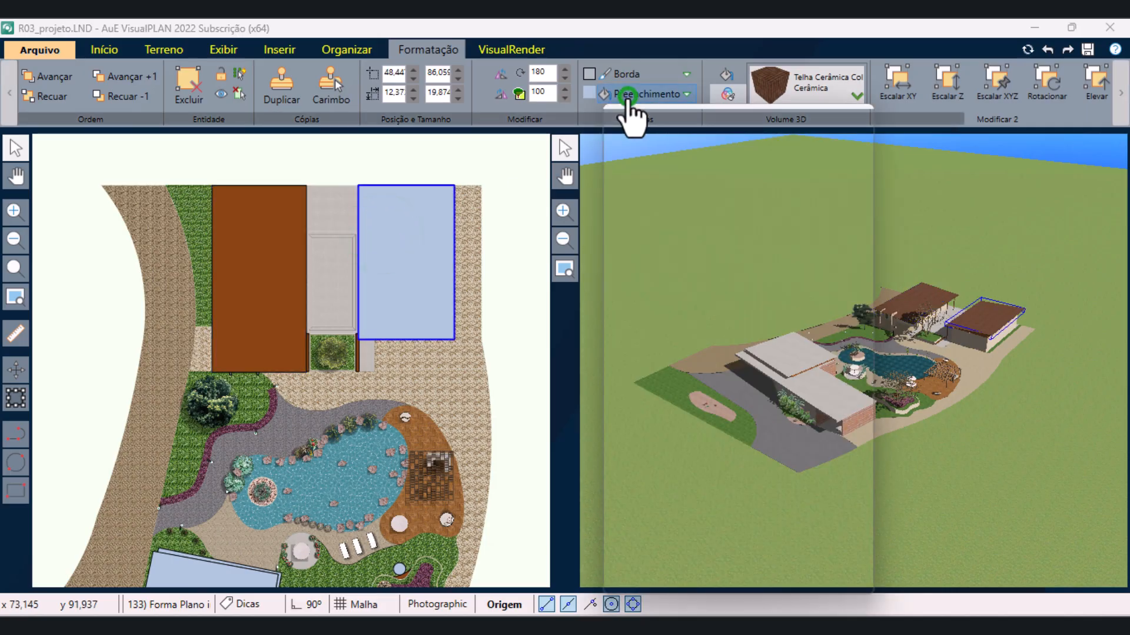
{"action": "left_click", "coordinate": [525, 255]}
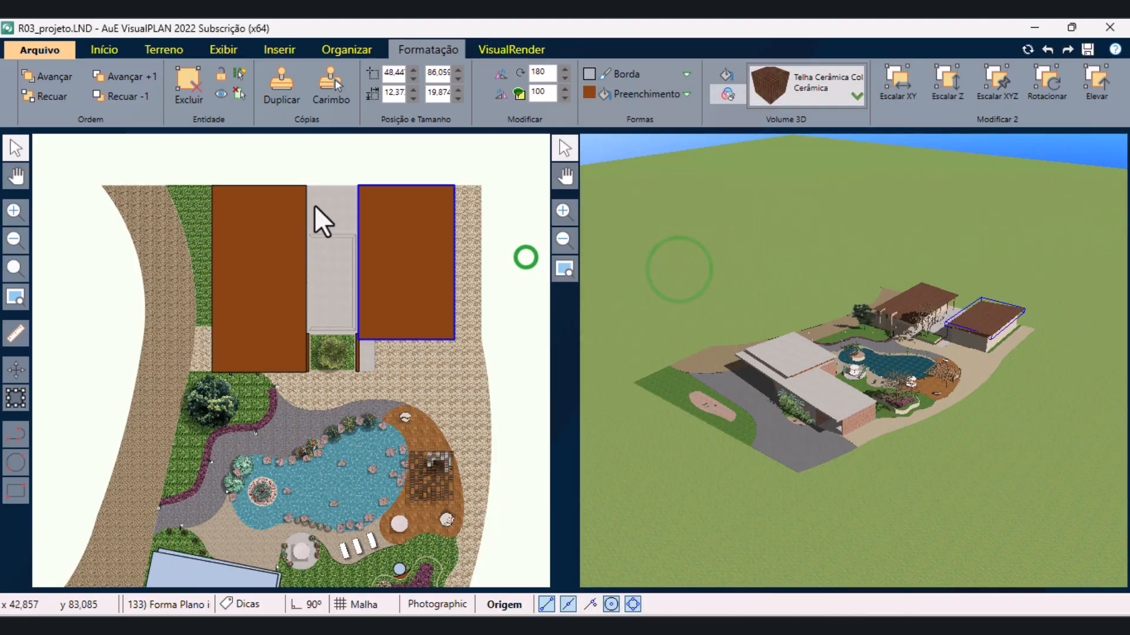
{"action": "scroll", "coordinate": [324, 235], "scroll_direction": "down", "scroll_amount": 3}
{"action": "left_click", "coordinate": [441, 331]}
- Fill the L-shaped building's two overlapping roof volumes below the pool with solid light grey
{"action": "scroll", "coordinate": [290, 462], "scroll_direction": "up", "scroll_amount": 3}
{"action": "scroll", "coordinate": [420, 420], "scroll_direction": "up", "scroll_amount": 2}
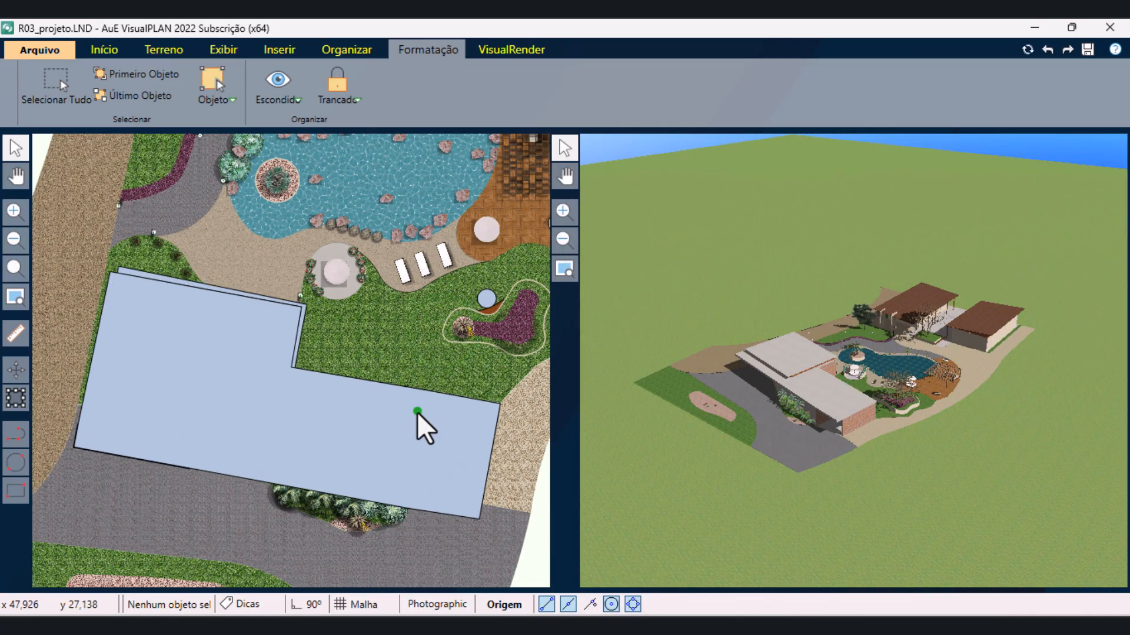
{"action": "left_click", "coordinate": [417, 409]}
{"action": "left_click", "coordinate": [745, 93]}
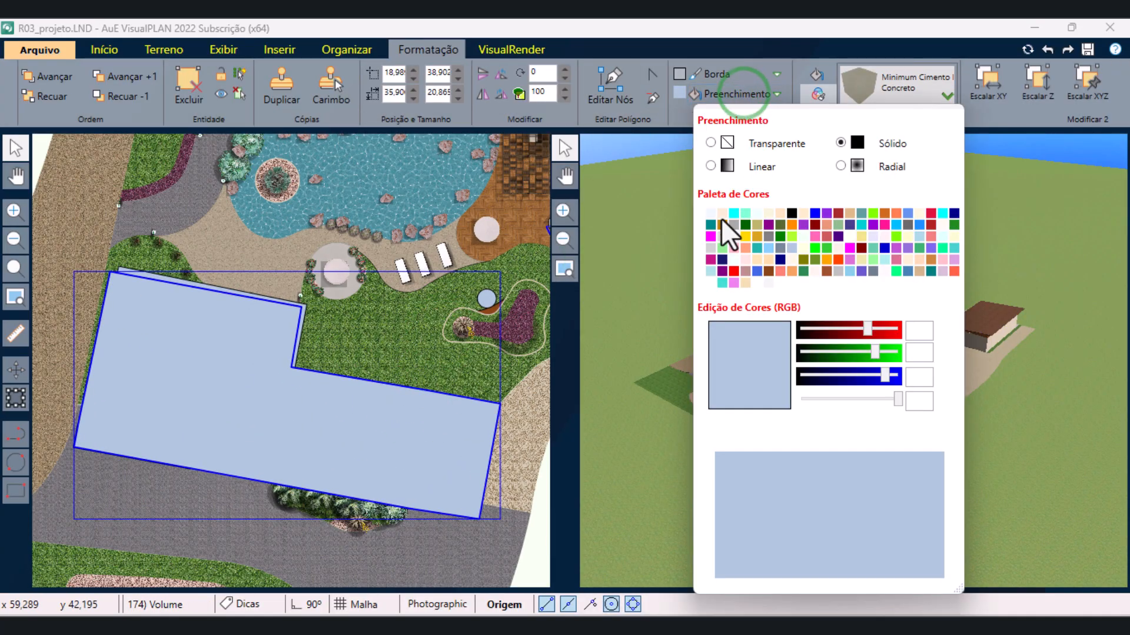
{"action": "left_click", "coordinate": [708, 247]}
{"action": "scroll", "coordinate": [279, 312], "scroll_direction": "up", "scroll_amount": 5}
{"action": "left_click", "coordinate": [292, 280]}
{"action": "left_click", "coordinate": [731, 96]}
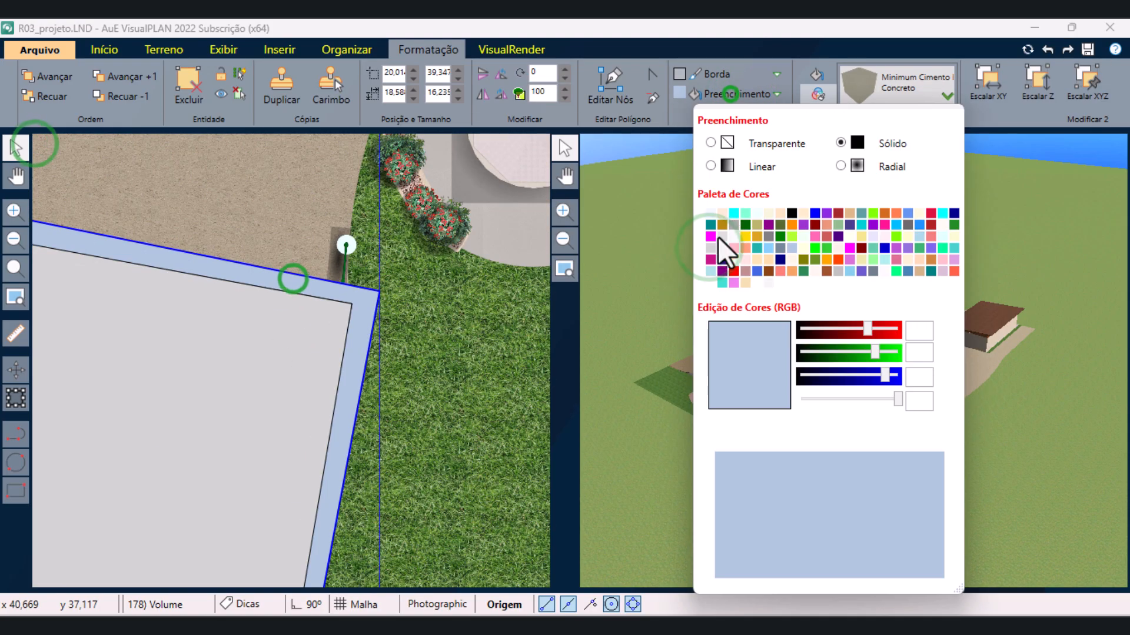
{"action": "left_click", "coordinate": [709, 247]}
{"action": "scroll", "coordinate": [288, 377], "scroll_direction": "down", "scroll_amount": 7}
{"action": "left_click", "coordinate": [471, 219]}
{"action": "scroll", "coordinate": [303, 209], "scroll_direction": "up", "scroll_amount": 3}
{"action": "scroll", "coordinate": [300, 218], "scroll_direction": "down", "scroll_amount": 1}
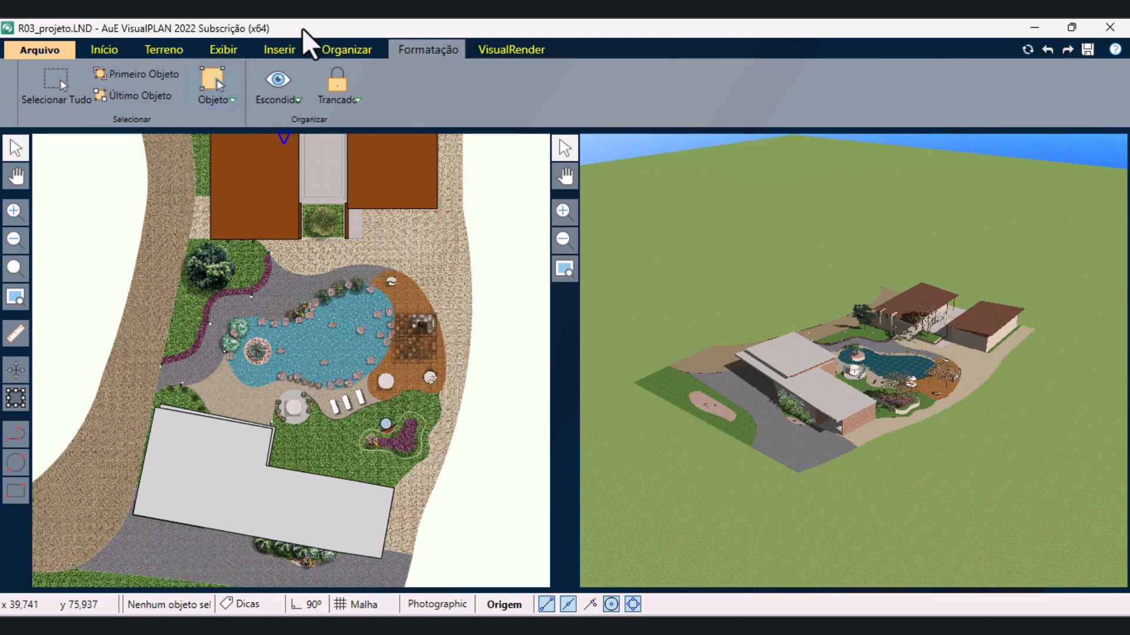
- Return to the paper view and make the border of the plan viewport transparent
{"action": "left_click", "coordinate": [224, 49]}
{"action": "left_click", "coordinate": [201, 88]}
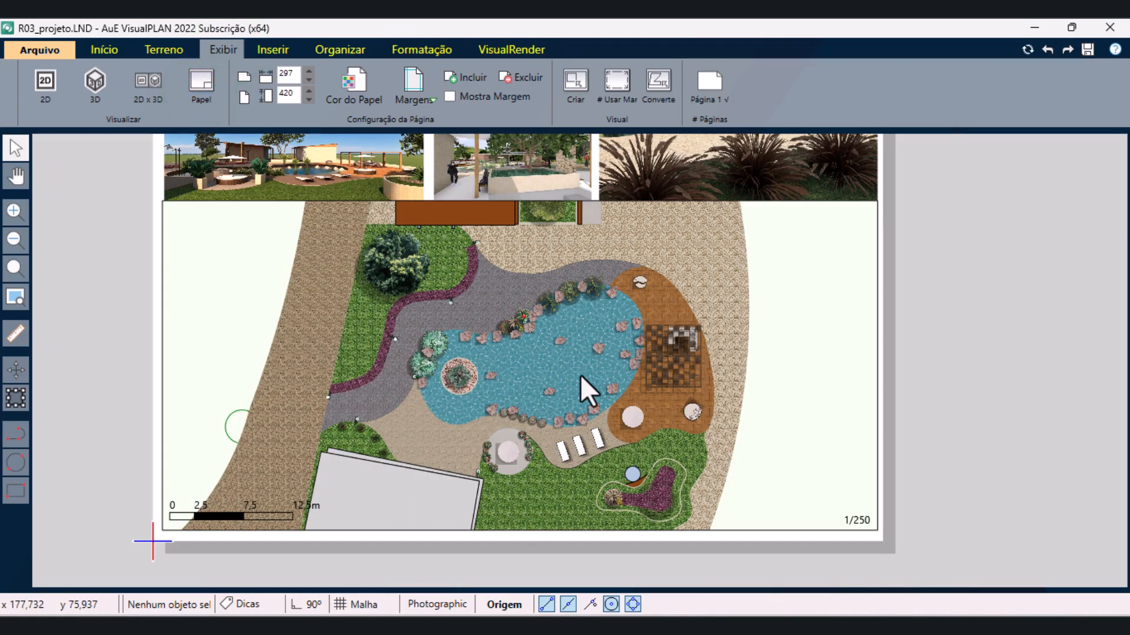
{"action": "scroll", "coordinate": [561, 439], "scroll_direction": "down", "scroll_amount": 1}
{"action": "scroll", "coordinate": [479, 424], "scroll_direction": "up", "scroll_amount": 1}
{"action": "scroll", "coordinate": [531, 418], "scroll_direction": "down", "scroll_amount": 2}
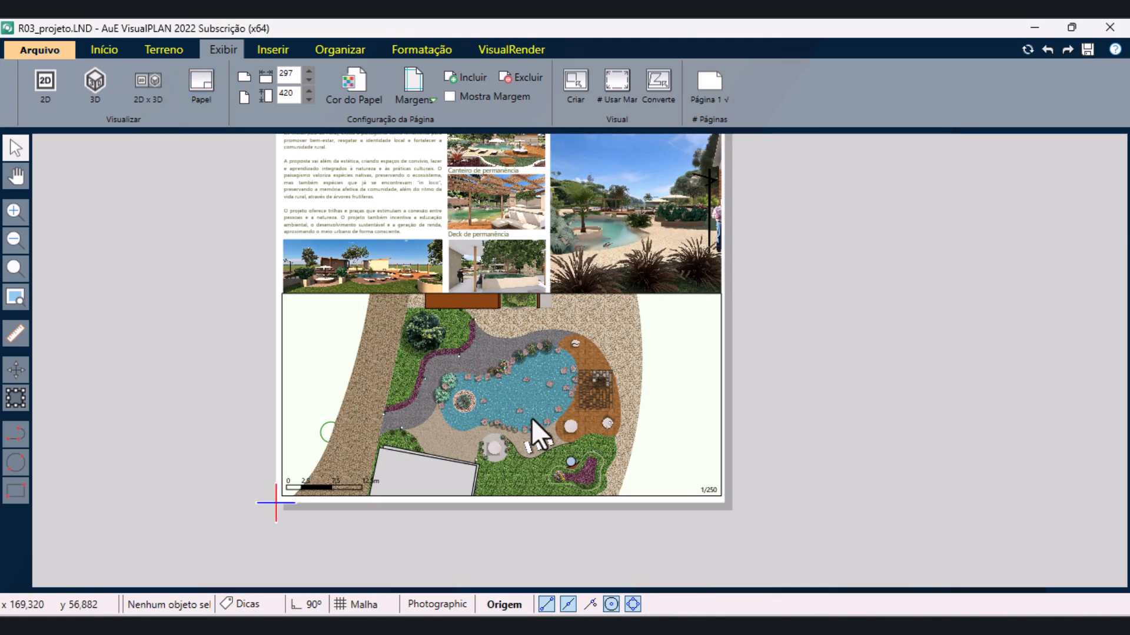
{"action": "scroll", "coordinate": [531, 418], "scroll_direction": "up", "scroll_amount": 1}
{"action": "left_click", "coordinate": [675, 443]}
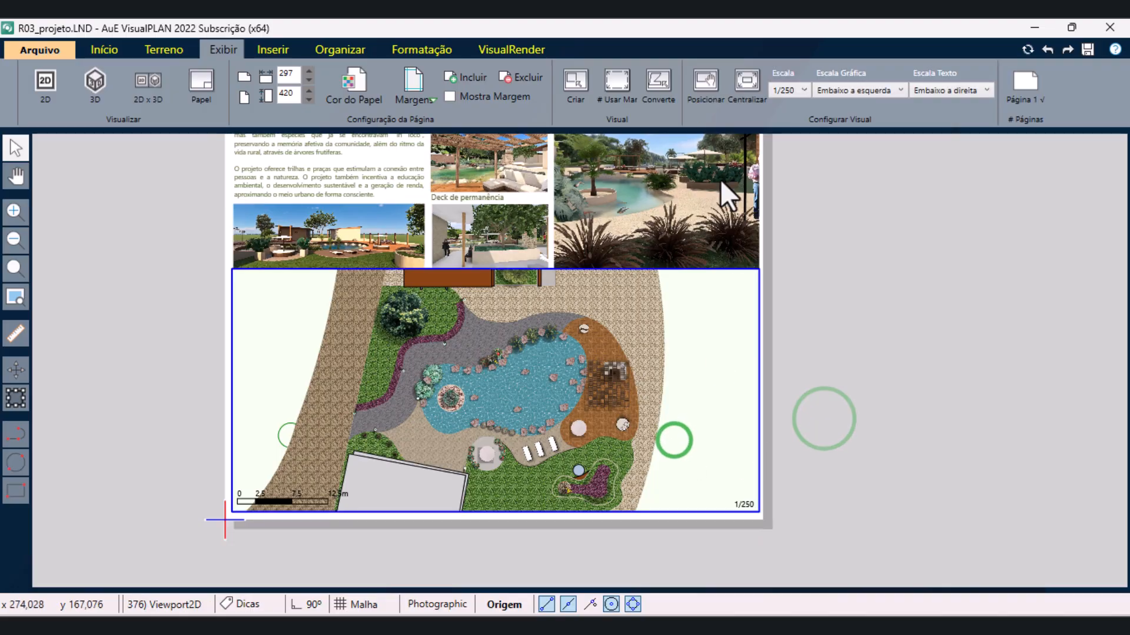
{"action": "left_click", "coordinate": [382, 54]}
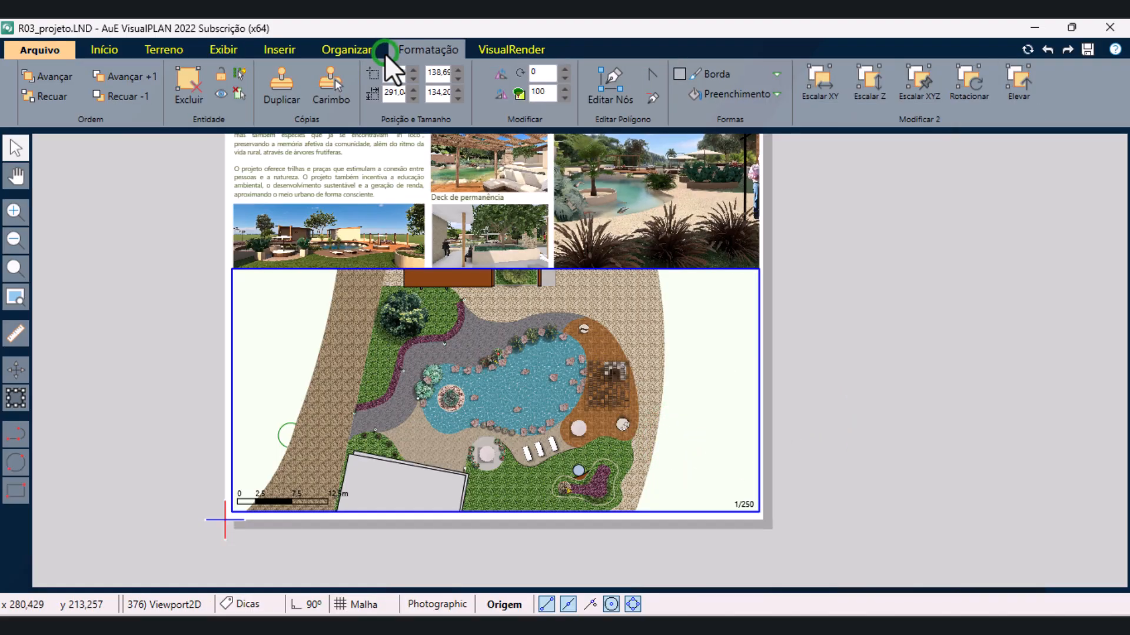
{"action": "left_click", "coordinate": [727, 72]}
{"action": "left_click", "coordinate": [711, 121]}
{"action": "left_click", "coordinate": [1038, 248]}
{"action": "left_click", "coordinate": [250, 557]}
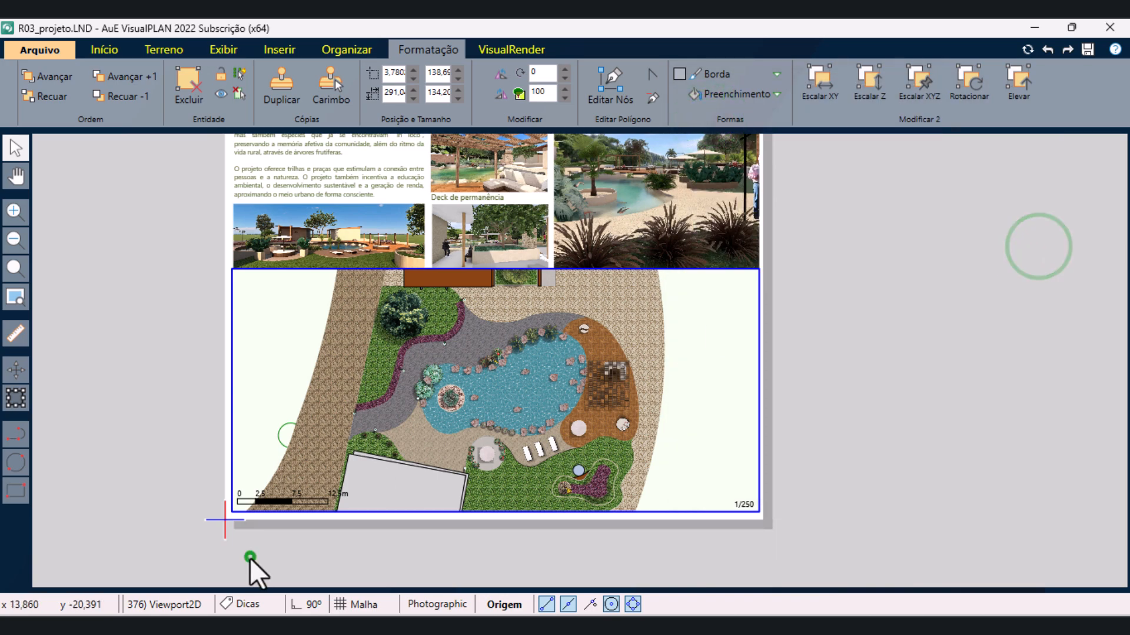
- Draw a rectangle about 68.6 by 134.7 over the plan viewport's left end and make its border transparent
{"action": "left_click", "coordinate": [21, 497]}
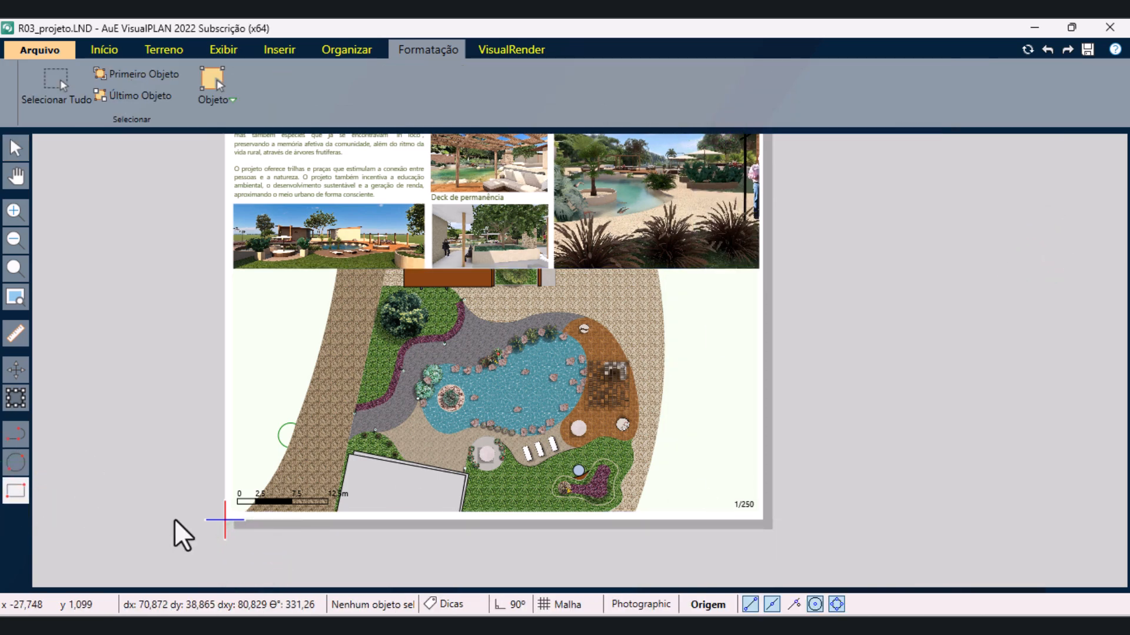
{"action": "left_click", "coordinate": [233, 511]}
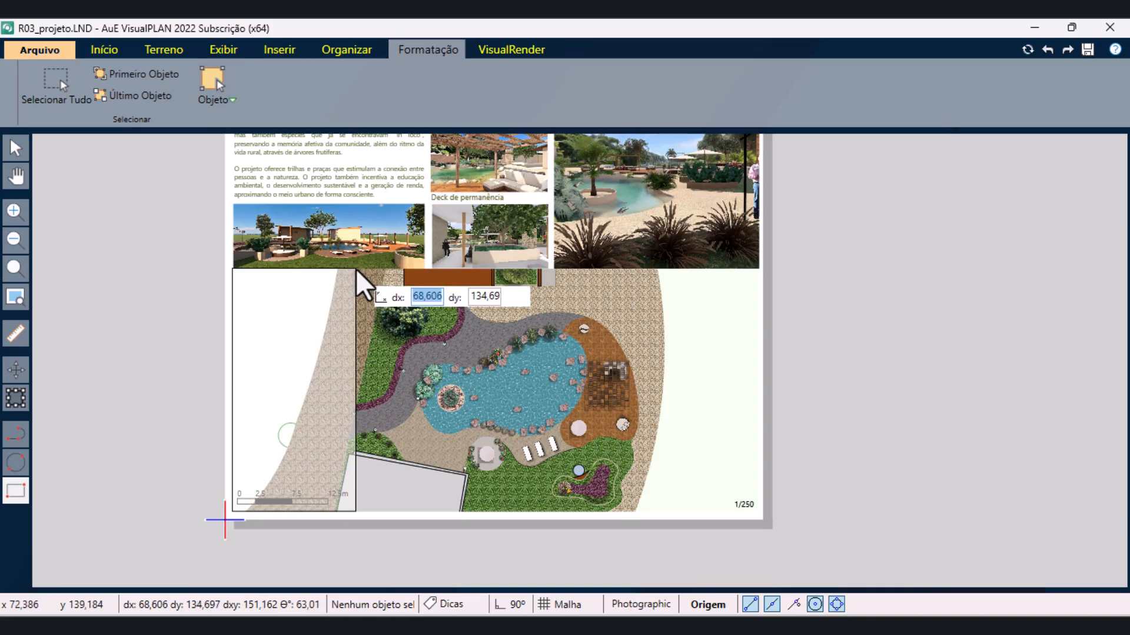
{"action": "left_click", "coordinate": [355, 269]}
{"action": "right_click", "coordinate": [356, 269]}
{"action": "left_click", "coordinate": [147, 409]}
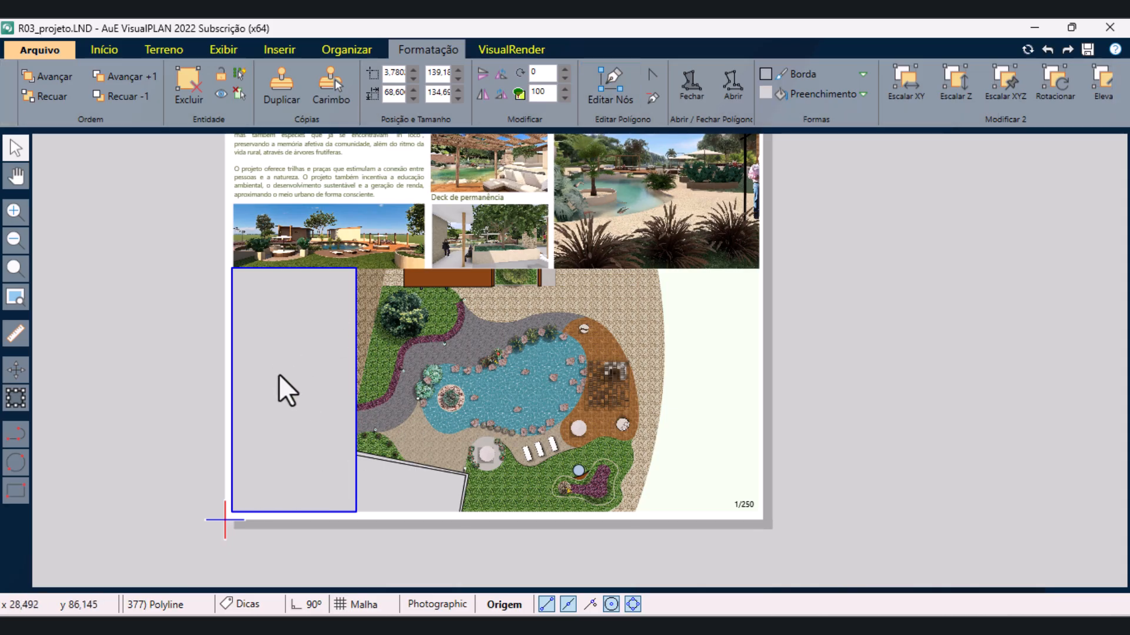
{"action": "left_click", "coordinate": [812, 74]}
{"action": "left_click", "coordinate": [798, 122]}
- Fill the rectangle with a white linear gradient running horizontally, ending at about 0.93, 0.45
{"action": "left_click", "coordinate": [812, 95]}
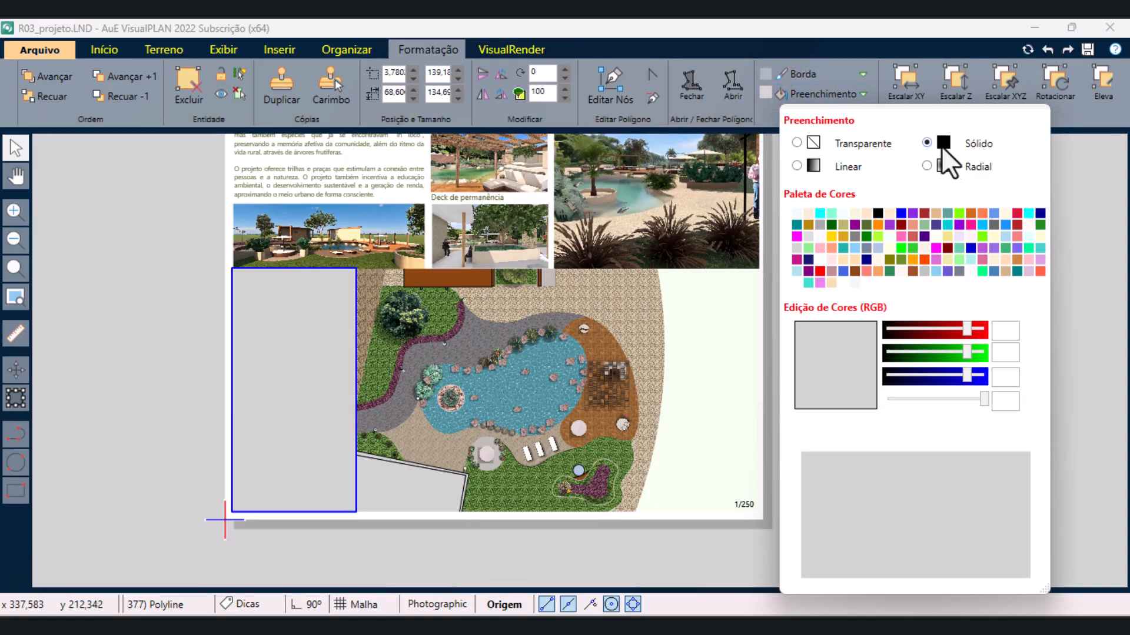
{"action": "left_click", "coordinate": [797, 166]}
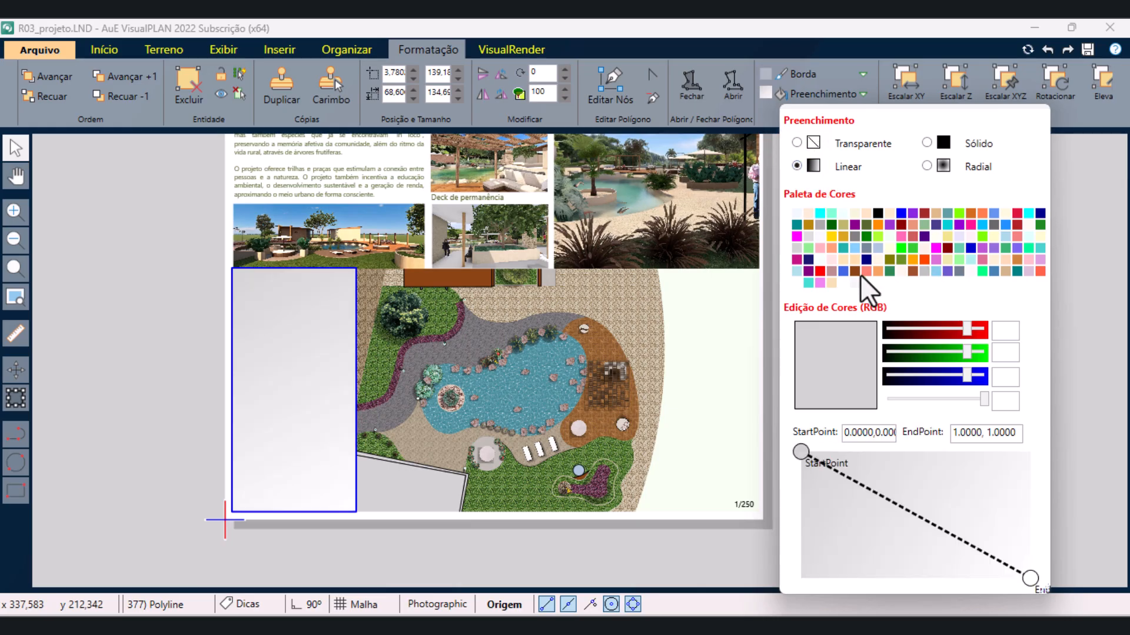
{"action": "left_click", "coordinate": [842, 281]}
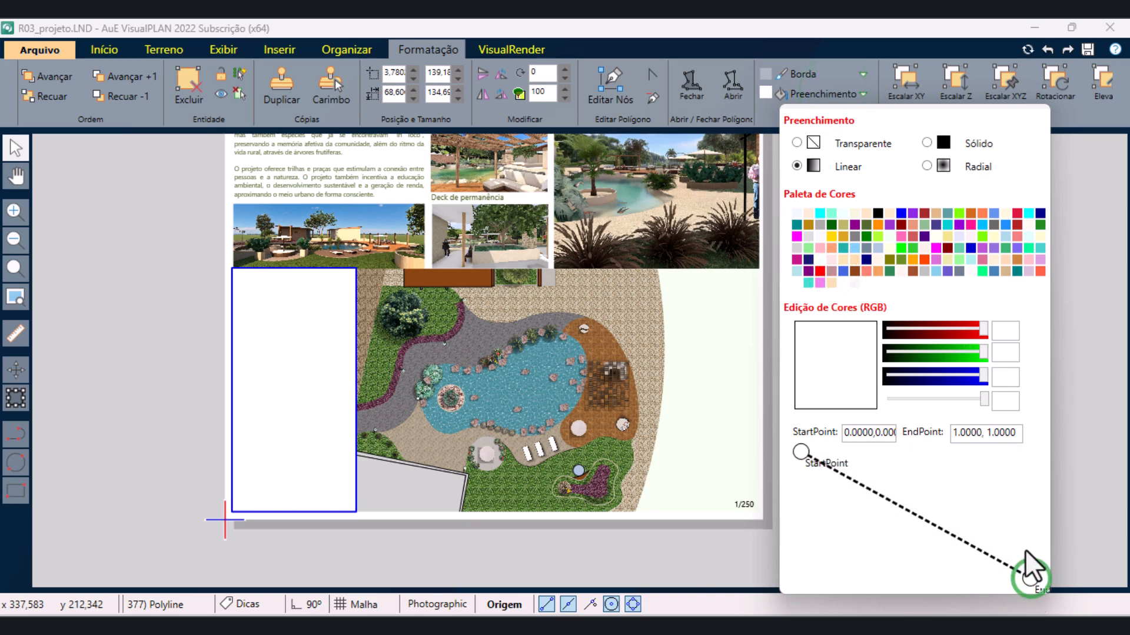
{"action": "left_click_drag", "start_coordinate": [1029, 578], "coordinate": [1018, 509]}
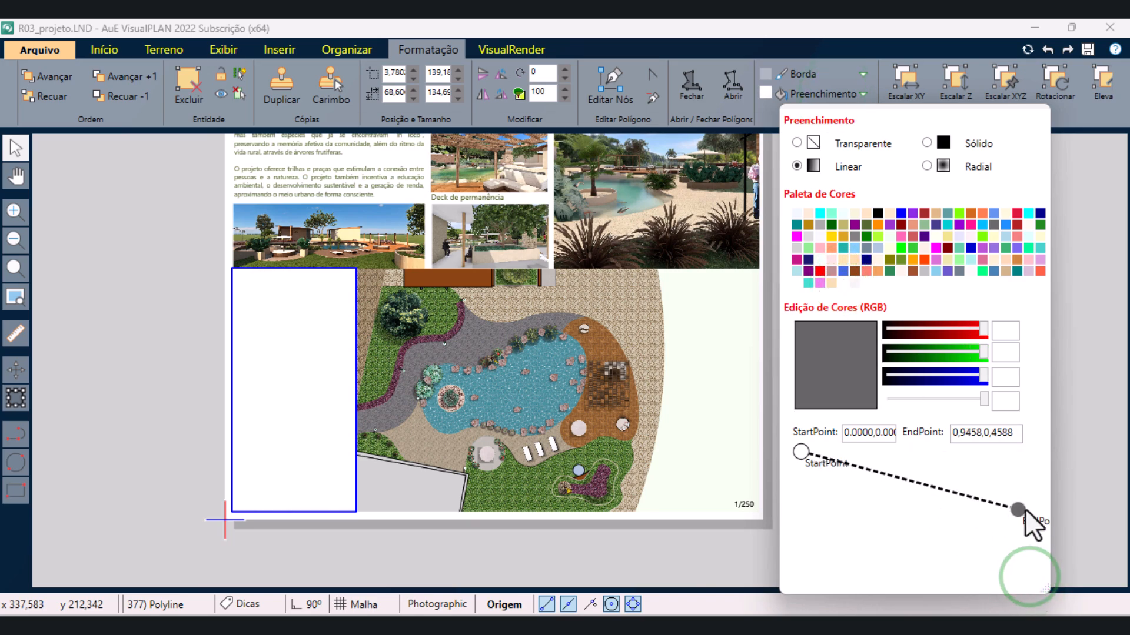
{"action": "left_click_drag", "start_coordinate": [799, 463], "coordinate": [796, 513]}
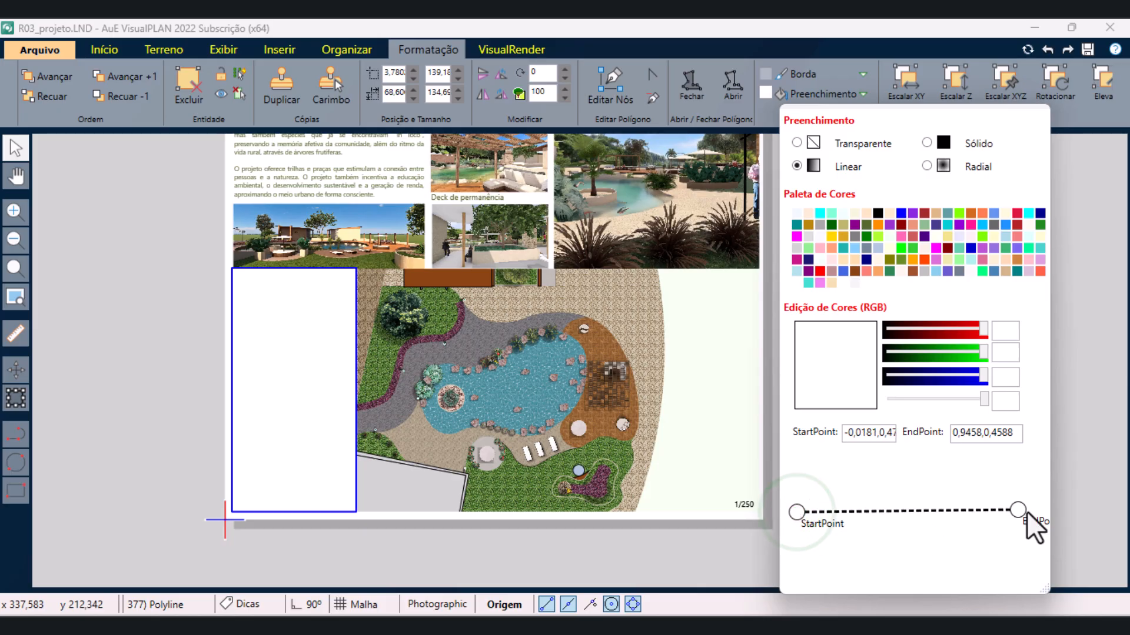
{"action": "left_click_drag", "start_coordinate": [1014, 510], "coordinate": [1013, 507]}
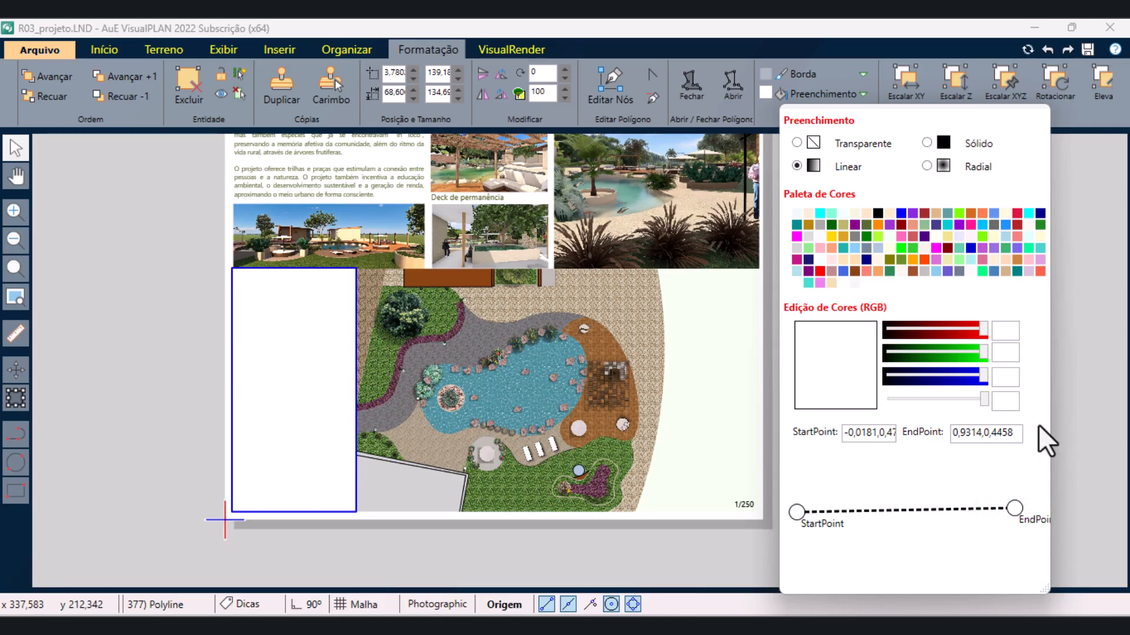
- Set the gradient end point's opacity to 0 and shift the start point to about 0.49 across the rectangle
{"action": "left_click_drag", "start_coordinate": [937, 400], "coordinate": [888, 404]}
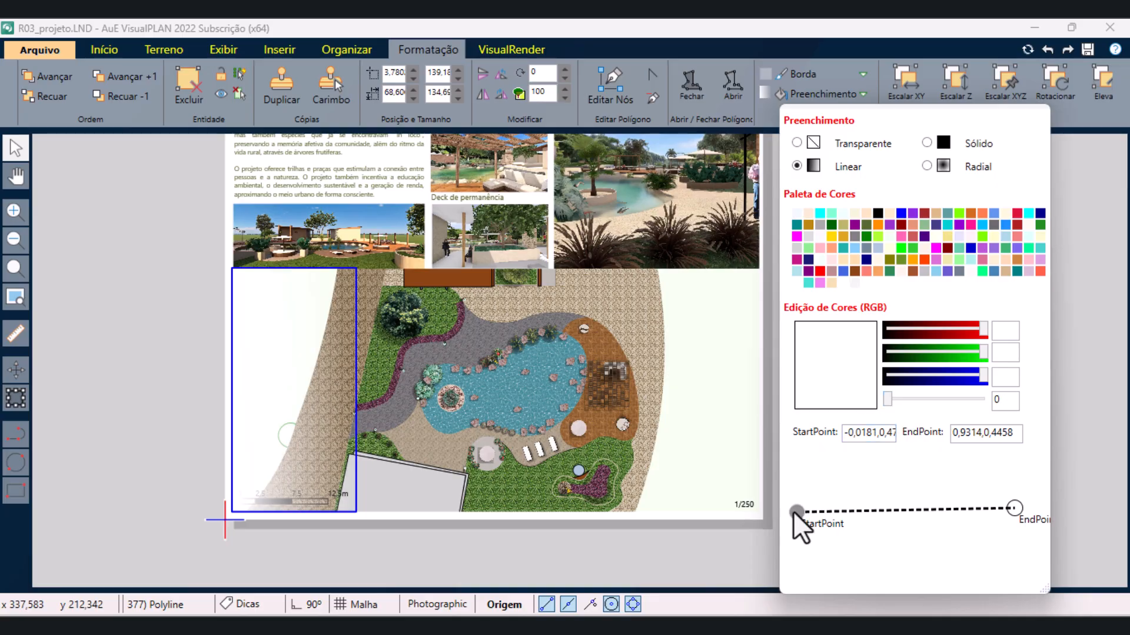
{"action": "left_click_drag", "start_coordinate": [796, 511], "coordinate": [912, 510]}
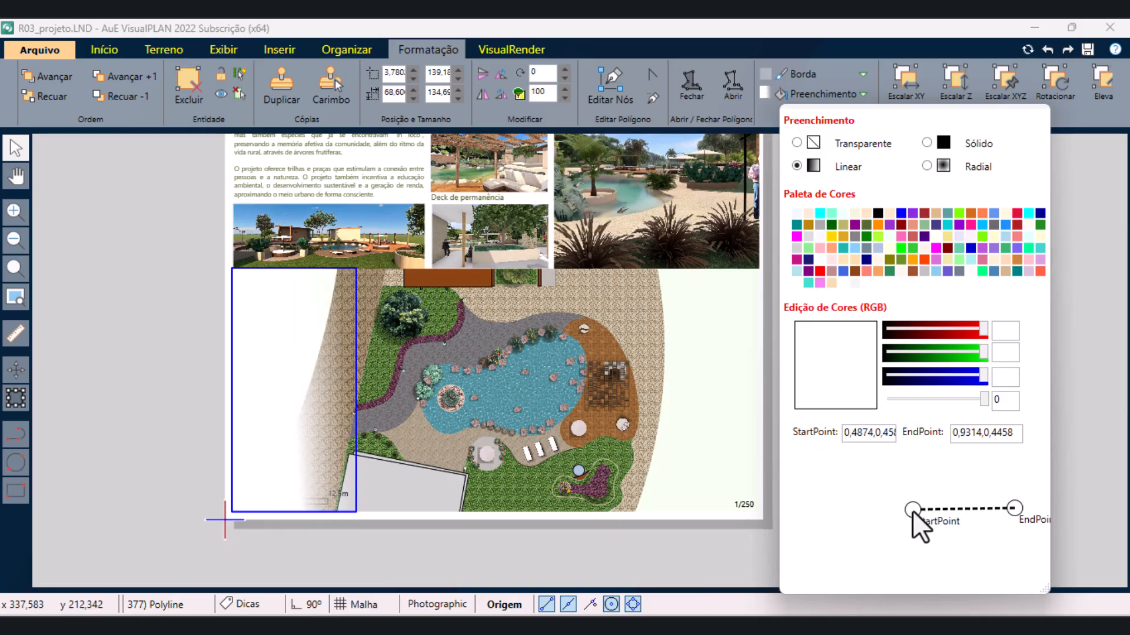
{"action": "left_click", "coordinate": [151, 411]}
{"action": "left_click", "coordinate": [96, 328]}
{"action": "left_click", "coordinate": [244, 381]}
- Move the gradient rectangle right to about X 35.5 and pull its gradient start point slightly back to the left
{"action": "left_click_drag", "start_coordinate": [263, 381], "coordinate": [318, 382]}
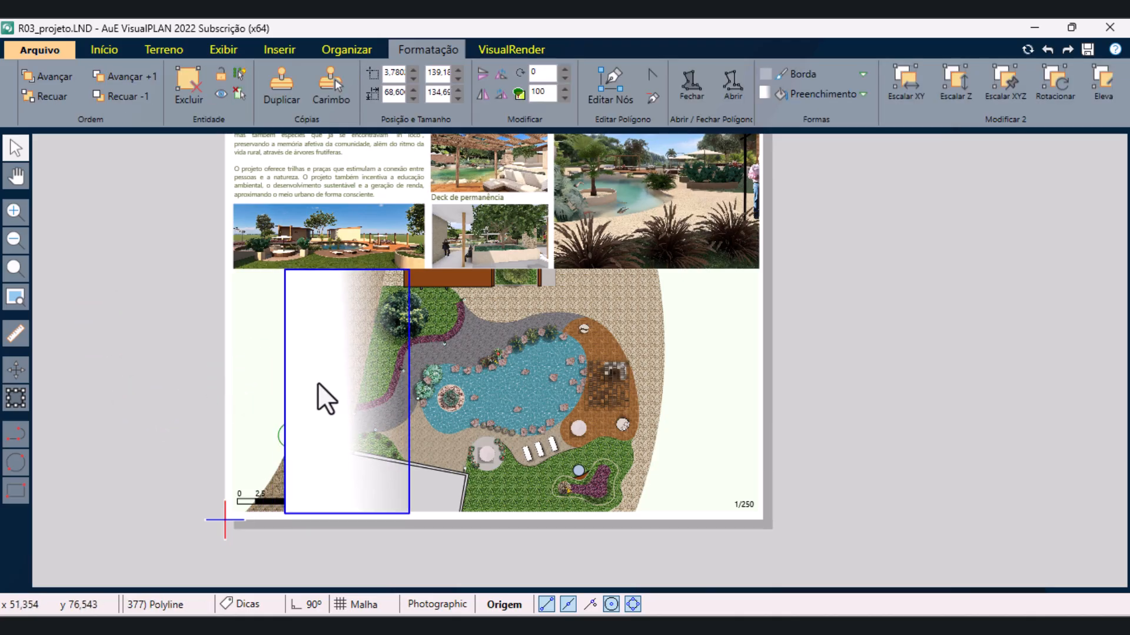
{"action": "left_click_drag", "start_coordinate": [339, 428], "coordinate": [338, 426]}
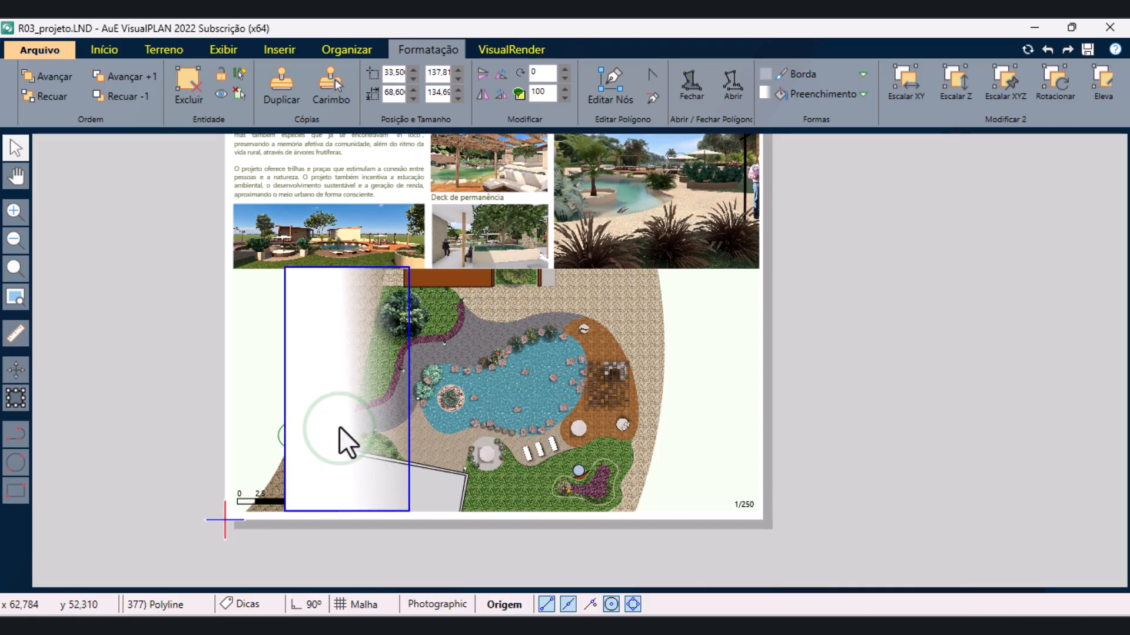
{"action": "left_click", "coordinate": [801, 95]}
{"action": "left_click_drag", "start_coordinate": [909, 507], "coordinate": [887, 517]}
{"action": "left_click", "coordinate": [670, 536]}
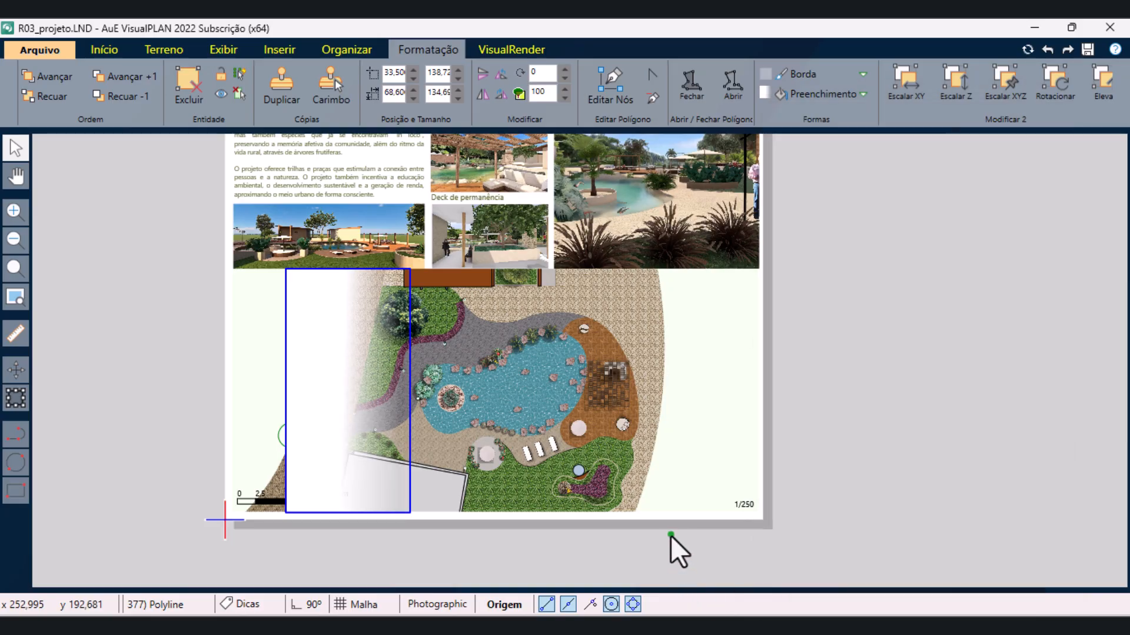
{"action": "left_click", "coordinate": [877, 468]}
{"action": "left_click", "coordinate": [303, 415]}
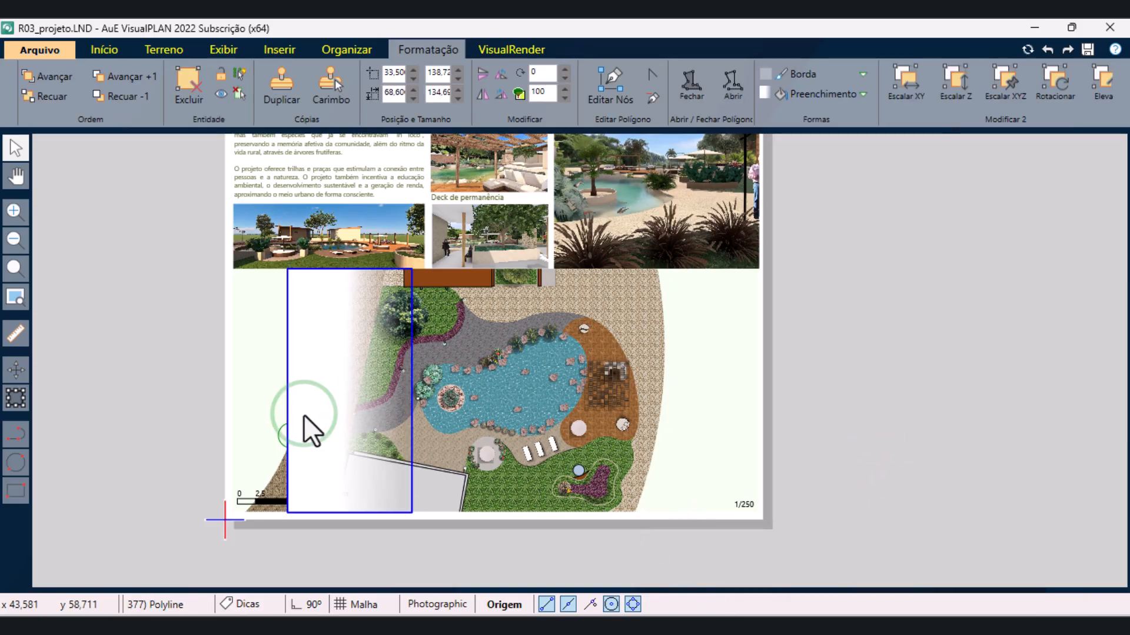
{"action": "left_click", "coordinate": [839, 414]}
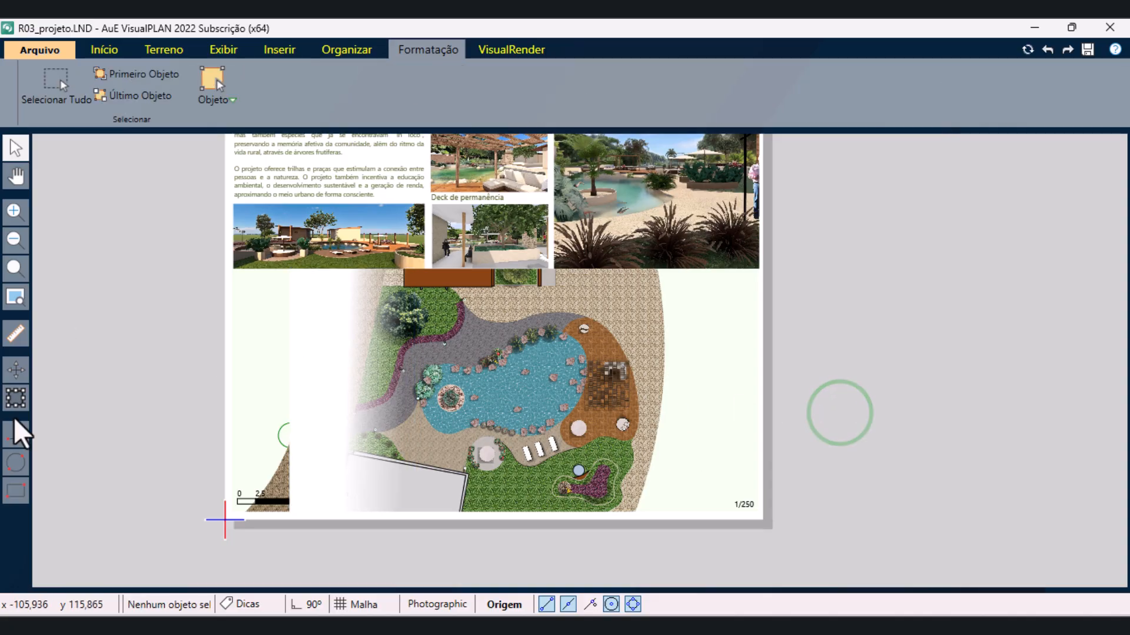
- Draw a rectangle about 31.7 by 134.7 covering the strip left of the gradient rectangle and make its border transparent
{"action": "left_click", "coordinate": [16, 490]}
{"action": "left_click", "coordinate": [288, 511]}
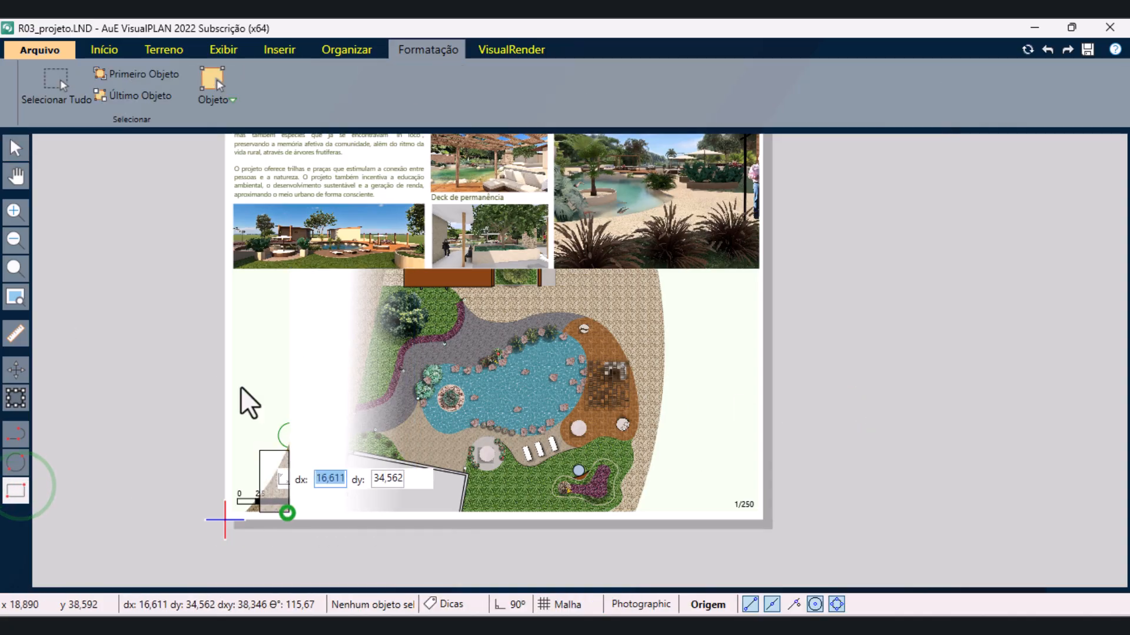
{"action": "left_click", "coordinate": [233, 274]}
{"action": "right_click", "coordinate": [233, 275]}
{"action": "left_click", "coordinate": [794, 78]}
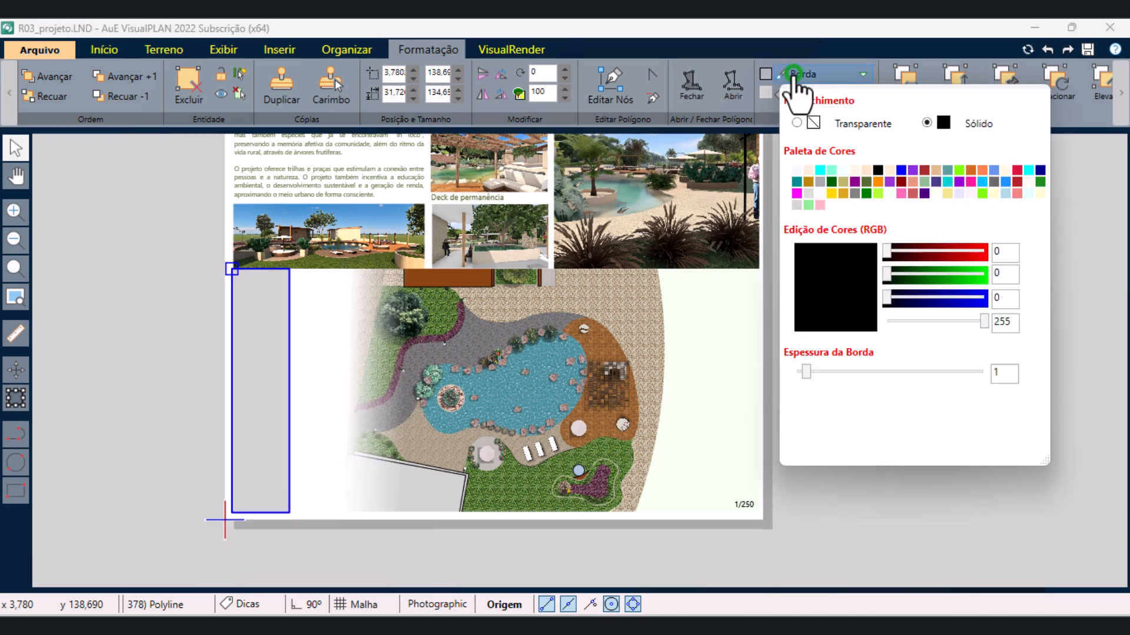
{"action": "left_click", "coordinate": [796, 123]}
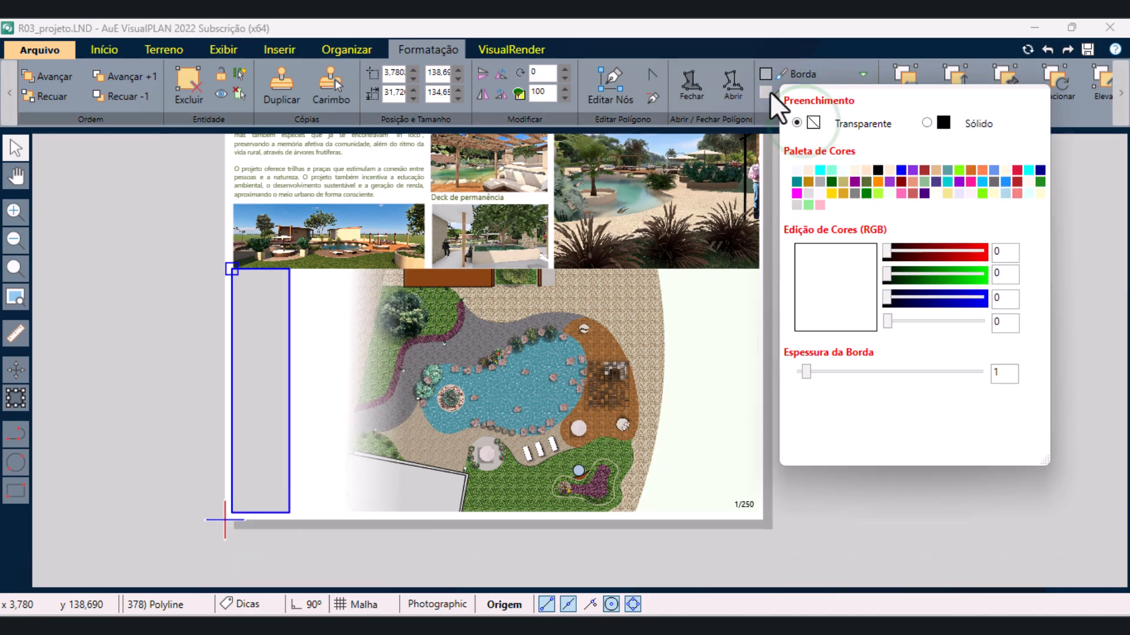
- Fill the narrow left rectangle with solid white
{"action": "left_click", "coordinate": [771, 91]}
{"action": "left_click", "coordinate": [776, 93]}
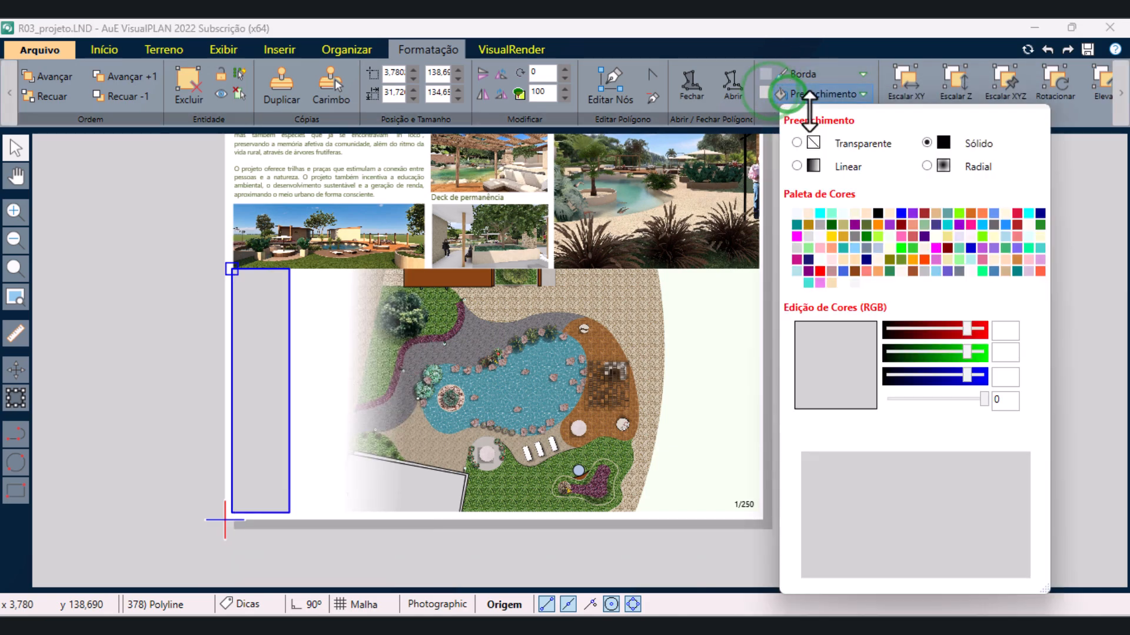
{"action": "left_click", "coordinate": [842, 284]}
{"action": "left_click", "coordinate": [469, 573]}
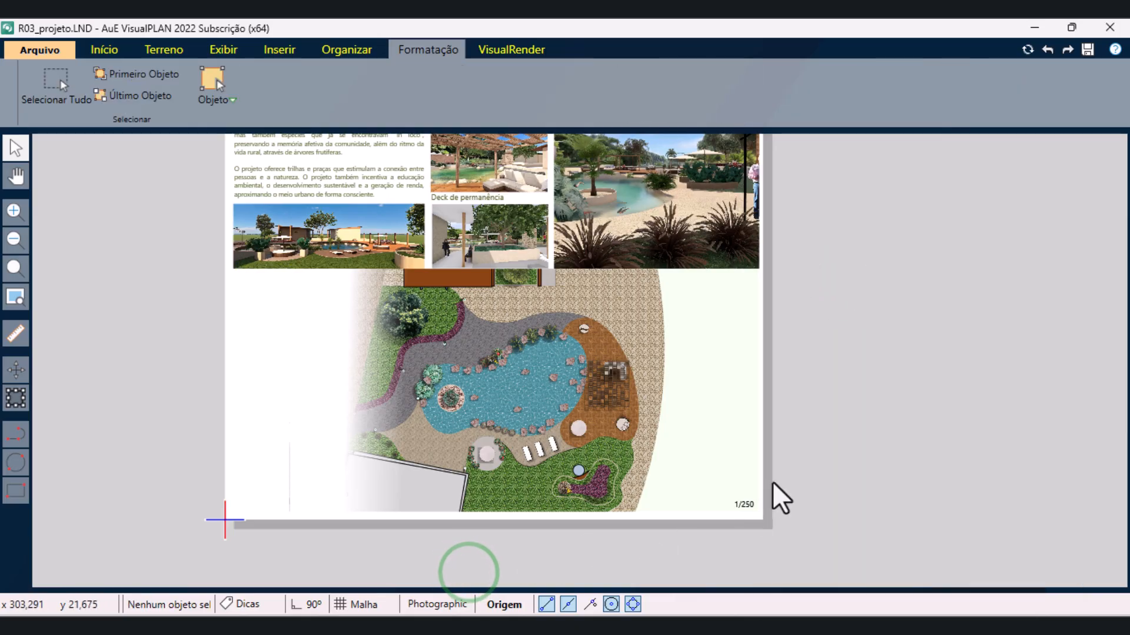
- Nudge the narrow white rectangle slightly left to about X 3.67
{"action": "scroll", "coordinate": [221, 528], "scroll_direction": "up", "scroll_amount": 2}
{"action": "scroll", "coordinate": [365, 507], "scroll_direction": "up", "scroll_amount": 2}
{"action": "left_click", "coordinate": [312, 511]}
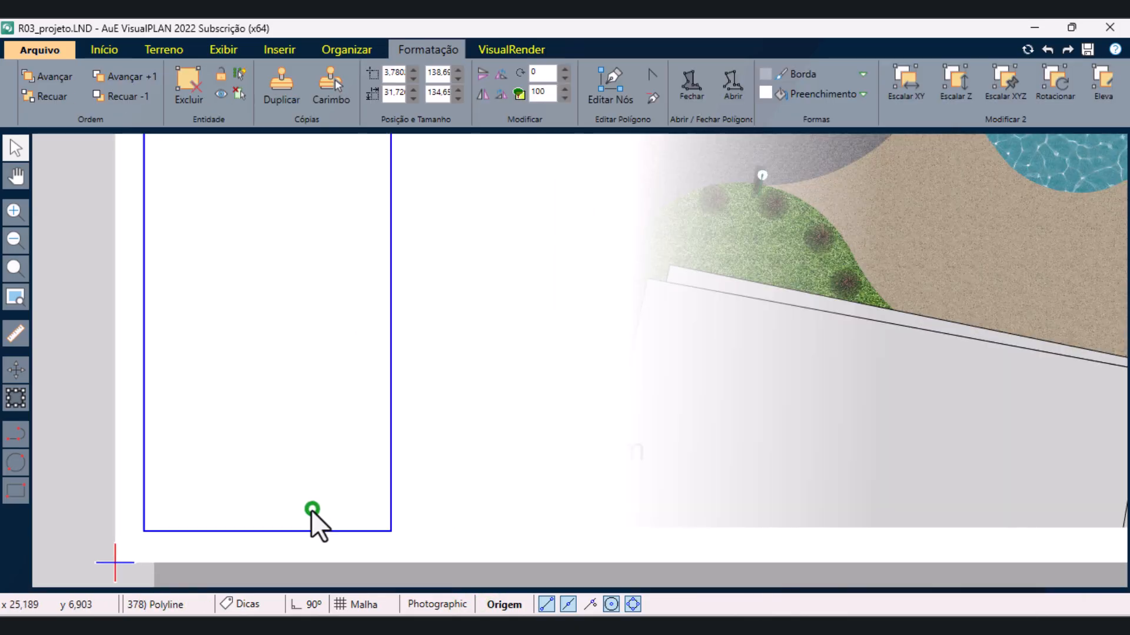
{"action": "scroll", "coordinate": [143, 504], "scroll_direction": "down", "scroll_amount": 5}
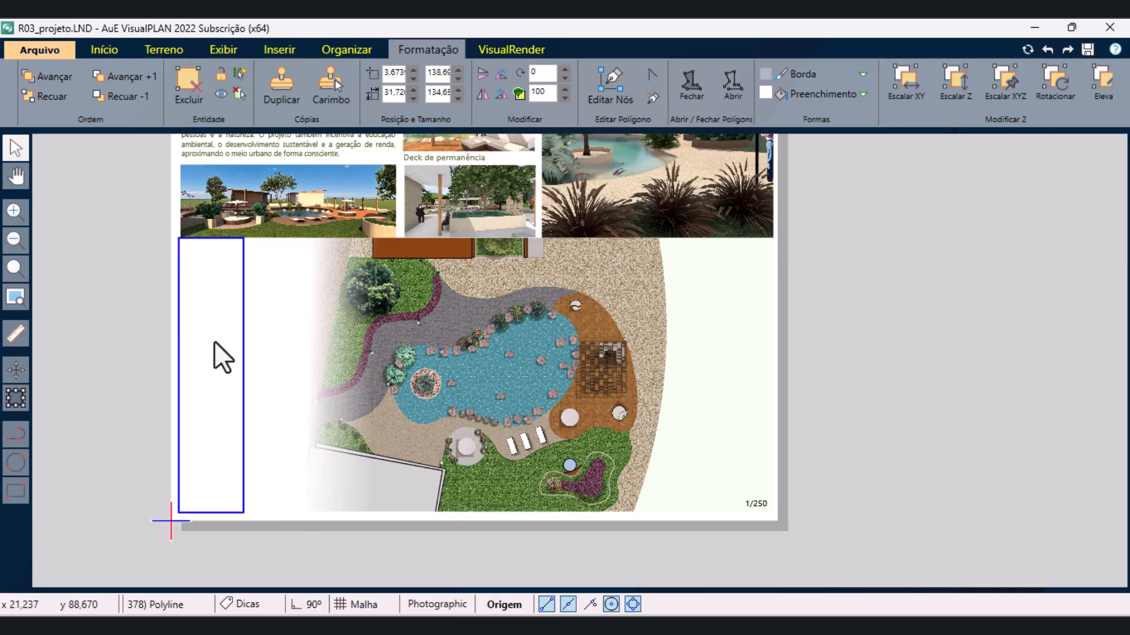
- Stamp a copy of the narrow white rectangle over the plan viewport's right end
{"action": "left_click", "coordinate": [330, 88]}
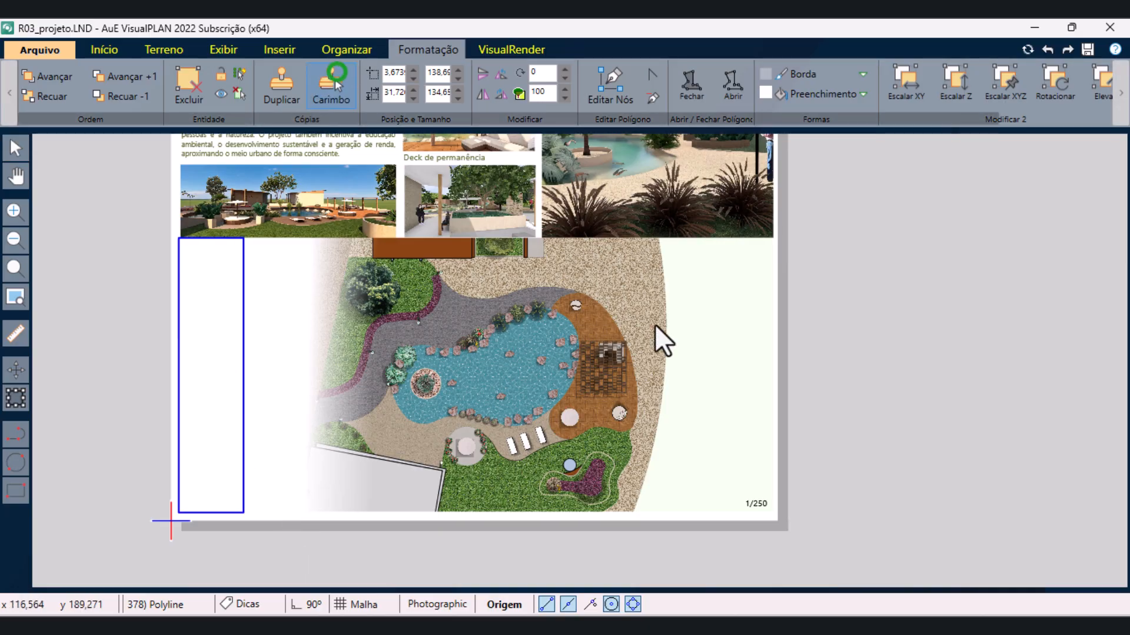
{"action": "left_click", "coordinate": [743, 375]}
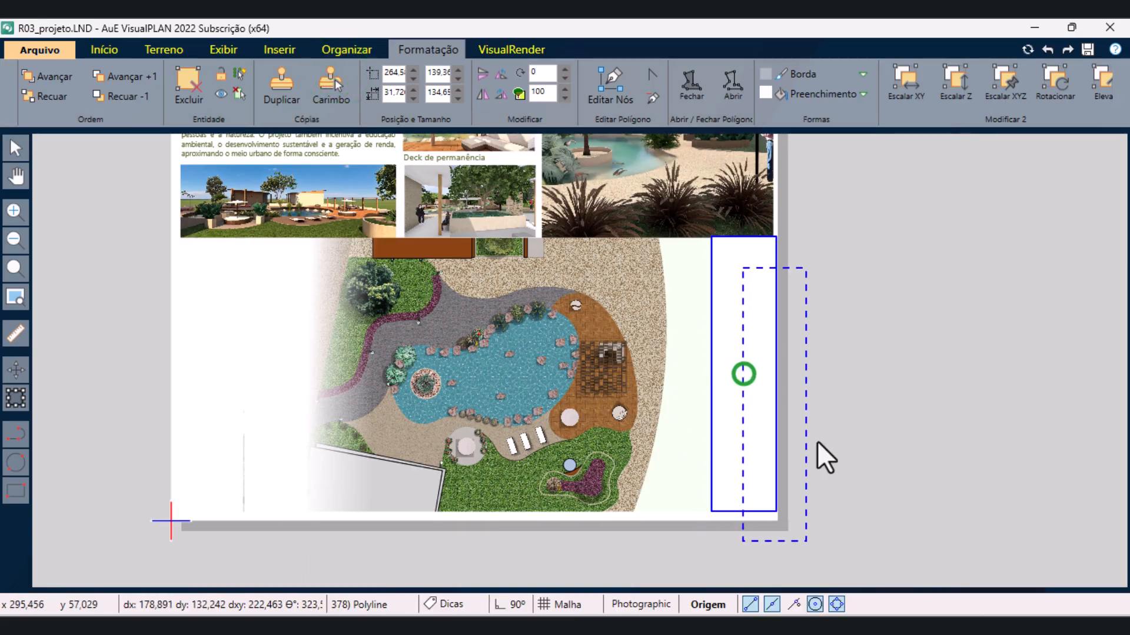
{"action": "key", "text": "ctrl+z"}
- Stamp a copy of the gradient rectangle beside the white strip on the plan's right side
{"action": "left_click", "coordinate": [299, 390]}
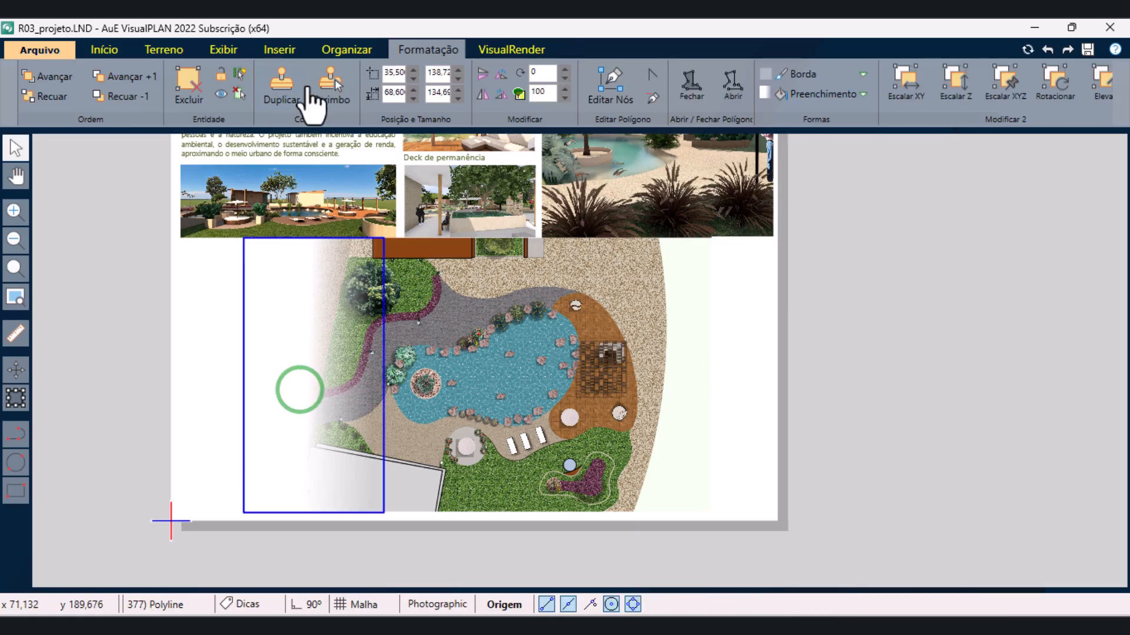
{"action": "left_click", "coordinate": [331, 89]}
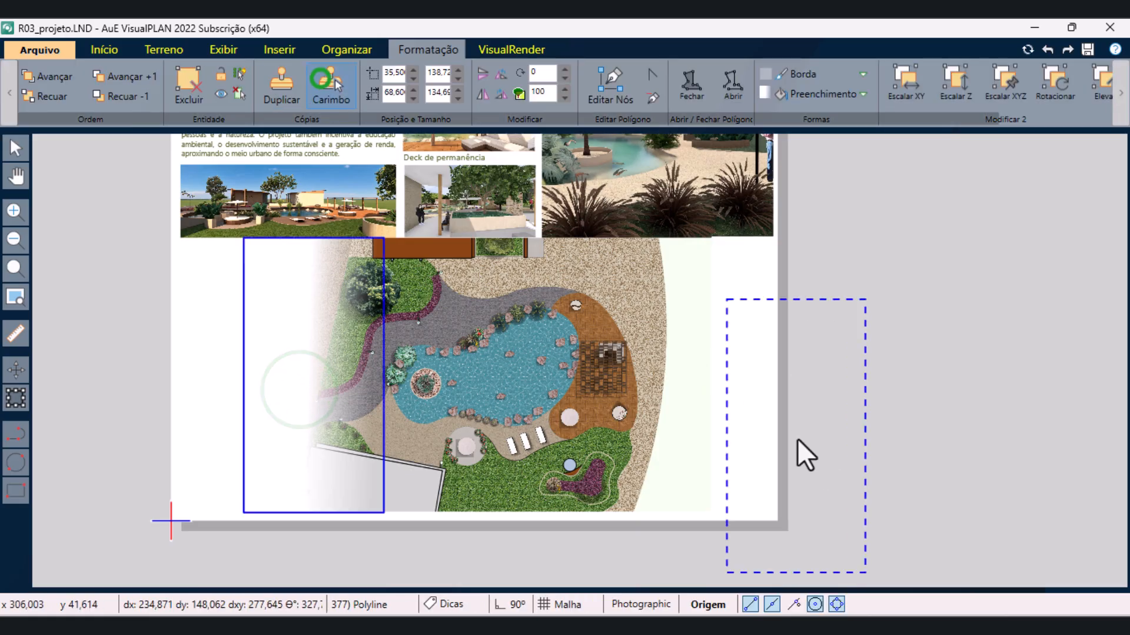
{"action": "left_click", "coordinate": [641, 374]}
{"action": "key", "text": "Escape"}
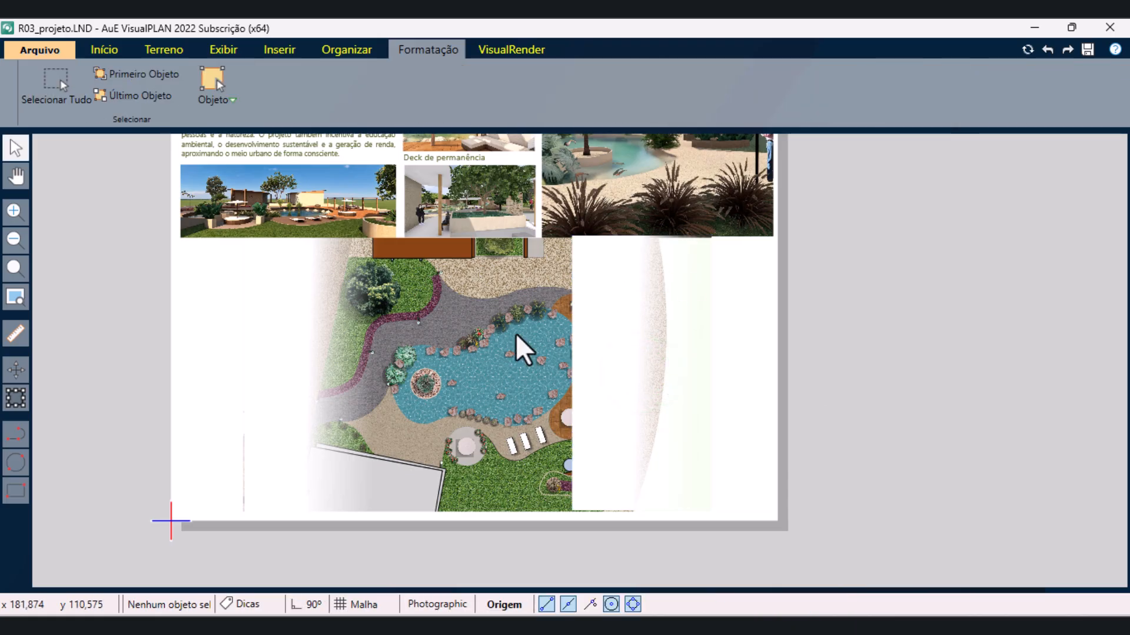
- Lock the white rectangle and the gradient rectangle on the plan's left side together
{"action": "left_click", "coordinate": [201, 413]}
{"action": "left_click", "coordinate": [271, 407], "text": "shift"}
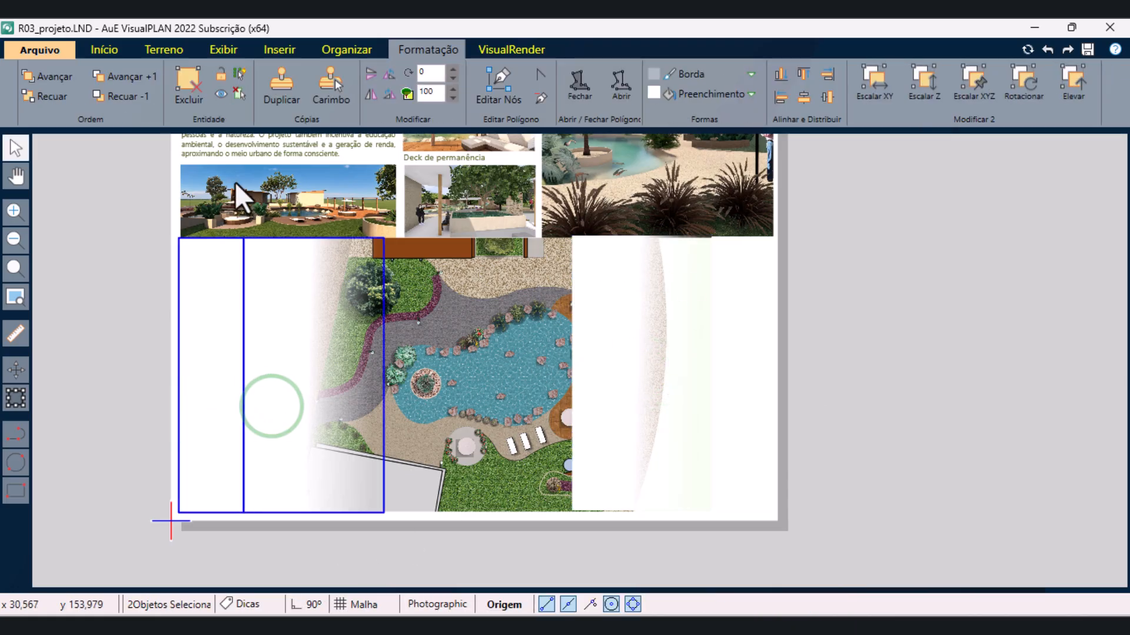
{"action": "left_click", "coordinate": [221, 72]}
{"action": "left_click", "coordinate": [852, 430]}
- Edit the linear fill of the rectangle on the plan's right side: fully transparent start point and white end point
{"action": "left_click", "coordinate": [591, 400]}
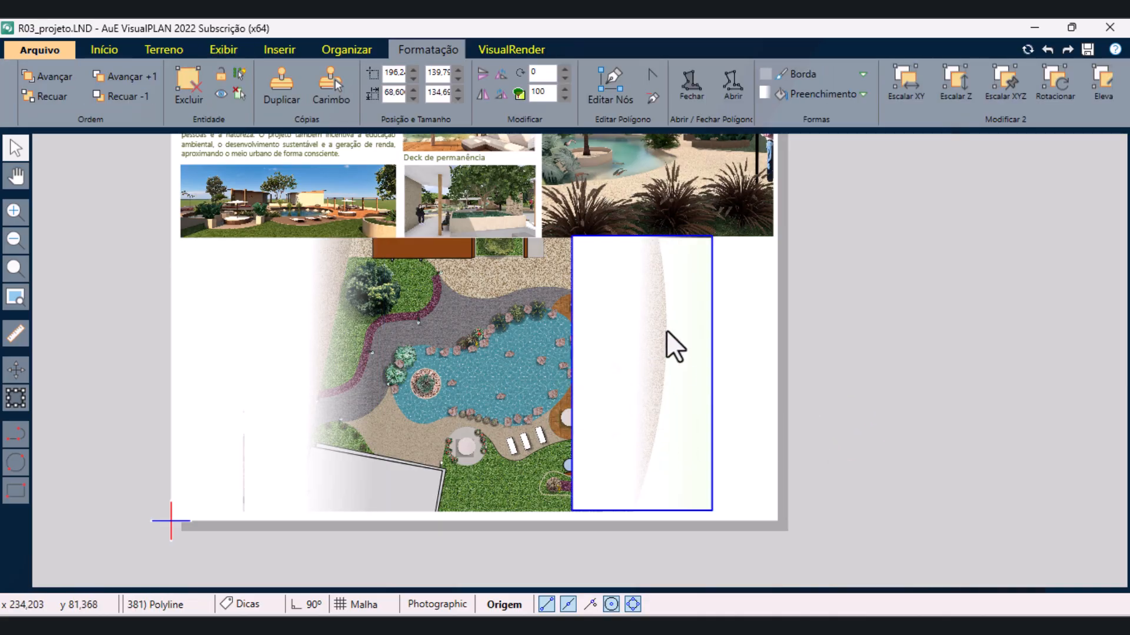
{"action": "left_click", "coordinate": [797, 88]}
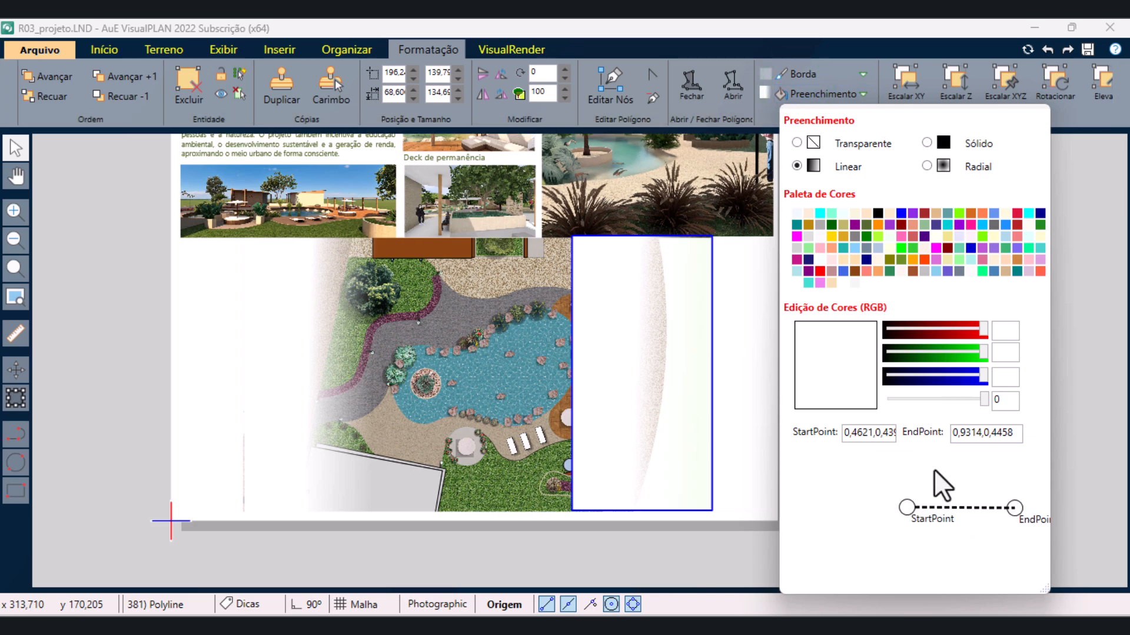
{"action": "left_click", "coordinate": [906, 508]}
{"action": "left_click", "coordinate": [907, 508]}
{"action": "left_click_drag", "start_coordinate": [984, 401], "coordinate": [882, 407]}
{"action": "left_click", "coordinate": [1014, 508]}
{"action": "left_click", "coordinate": [843, 285]}
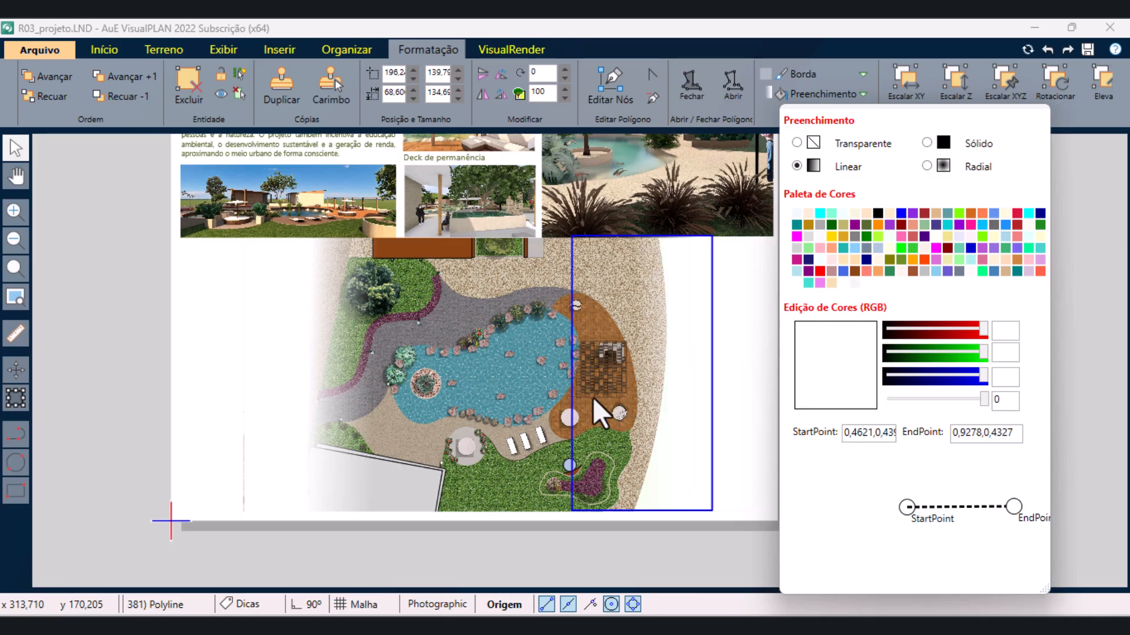
{"action": "left_click", "coordinate": [1070, 371]}
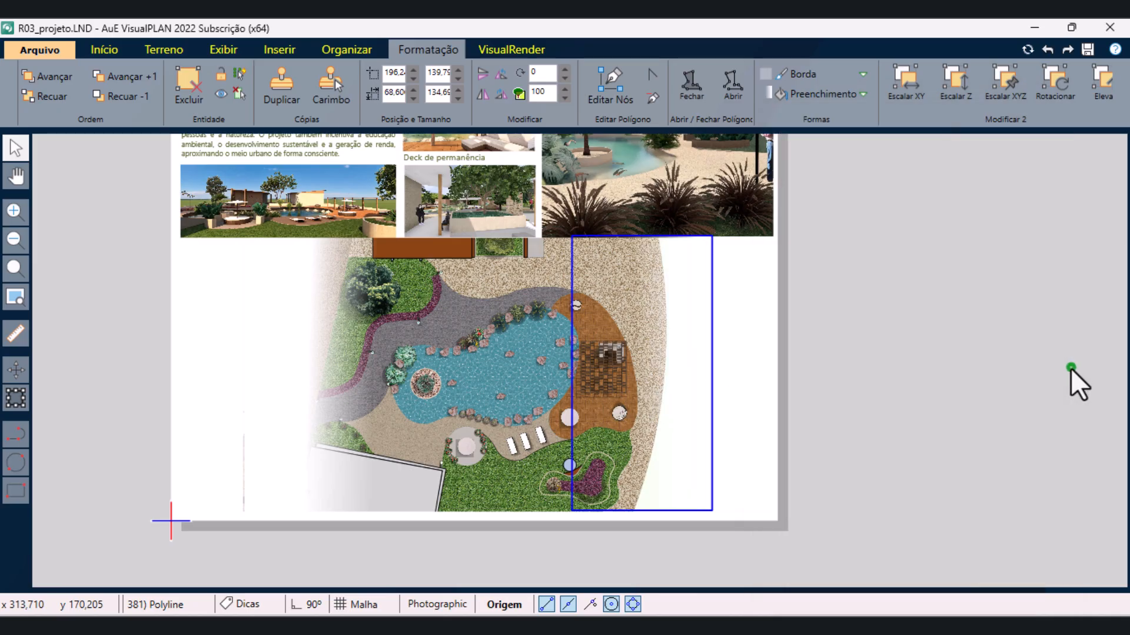
{"action": "left_click", "coordinate": [1018, 371]}
- Lock the gradient rectangle and the white strip on the plan's right side together
{"action": "scroll", "coordinate": [692, 269], "scroll_direction": "up", "scroll_amount": 5}
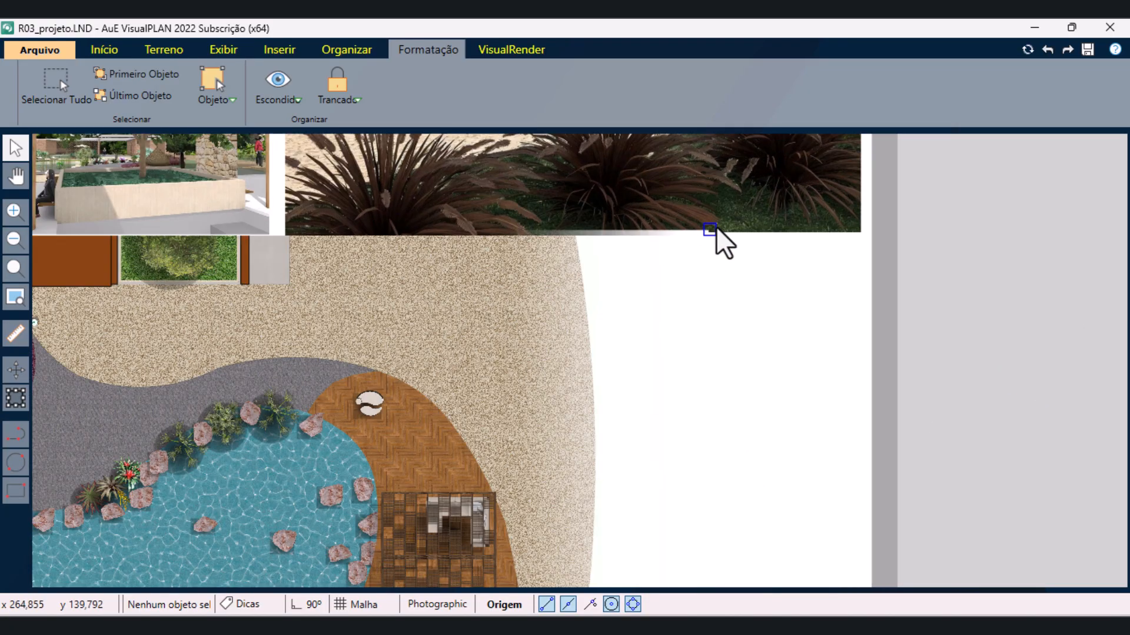
{"action": "left_click", "coordinate": [666, 249]}
{"action": "left_click_drag", "start_coordinate": [666, 250], "coordinate": [662, 259]}
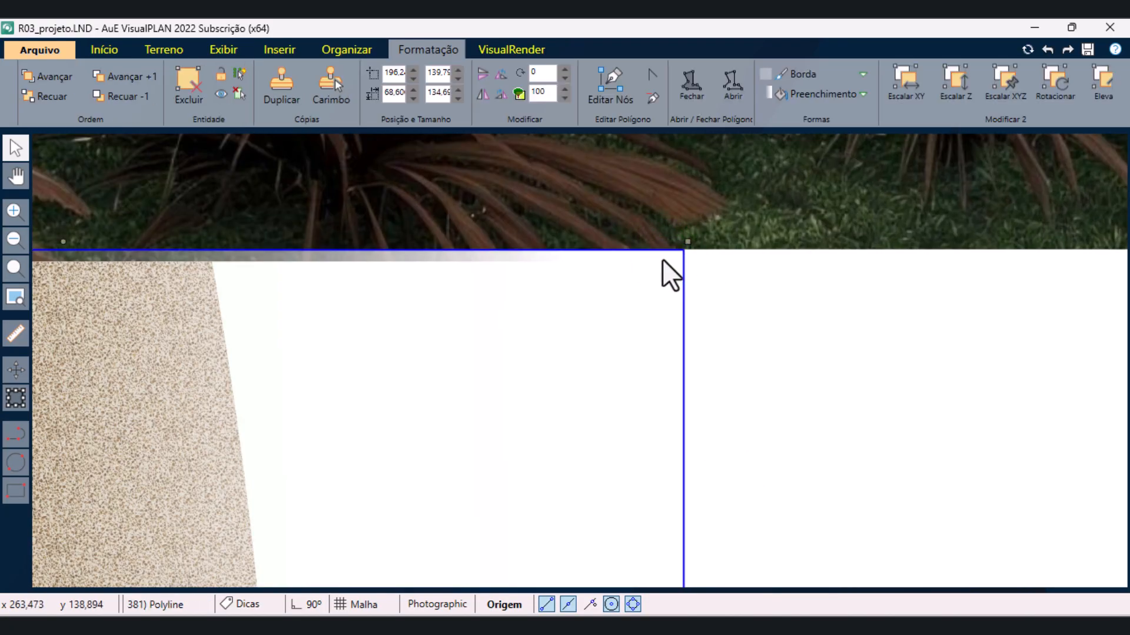
{"action": "left_click", "coordinate": [804, 351], "text": "shift"}
{"action": "left_click", "coordinate": [221, 76]}
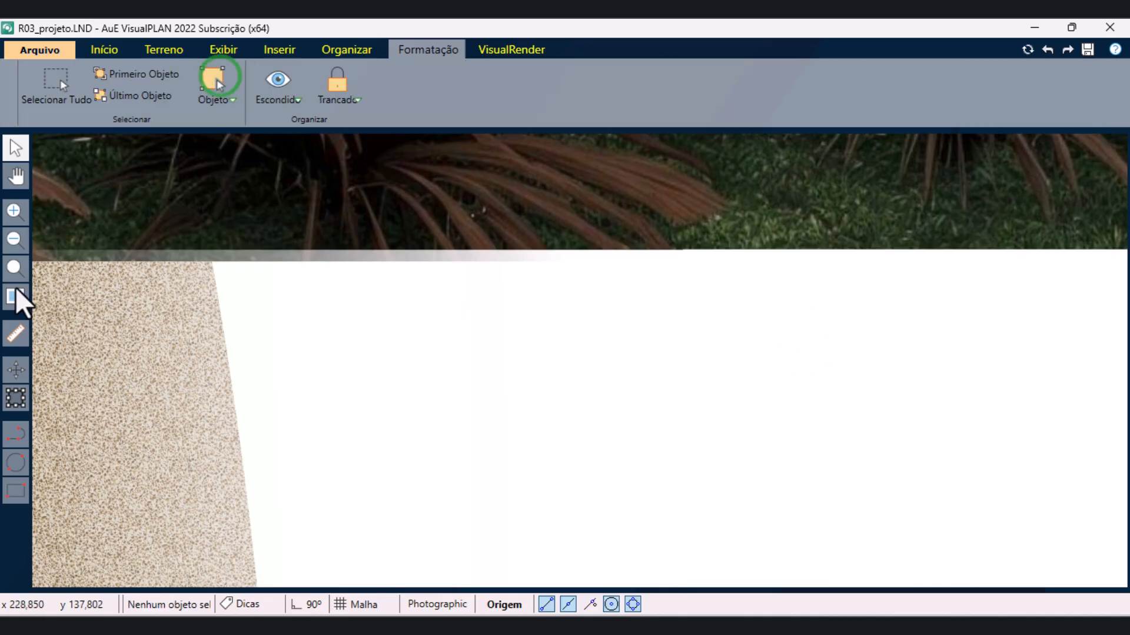
- Reposition the plan slightly to the right inside its viewport and save the project
{"action": "left_click", "coordinate": [15, 297]}
{"action": "scroll", "coordinate": [633, 483], "scroll_direction": "up", "scroll_amount": 3}
{"action": "scroll", "coordinate": [539, 383], "scroll_direction": "up", "scroll_amount": 2}
{"action": "left_click", "coordinate": [16, 147]}
{"action": "left_click", "coordinate": [542, 365]}
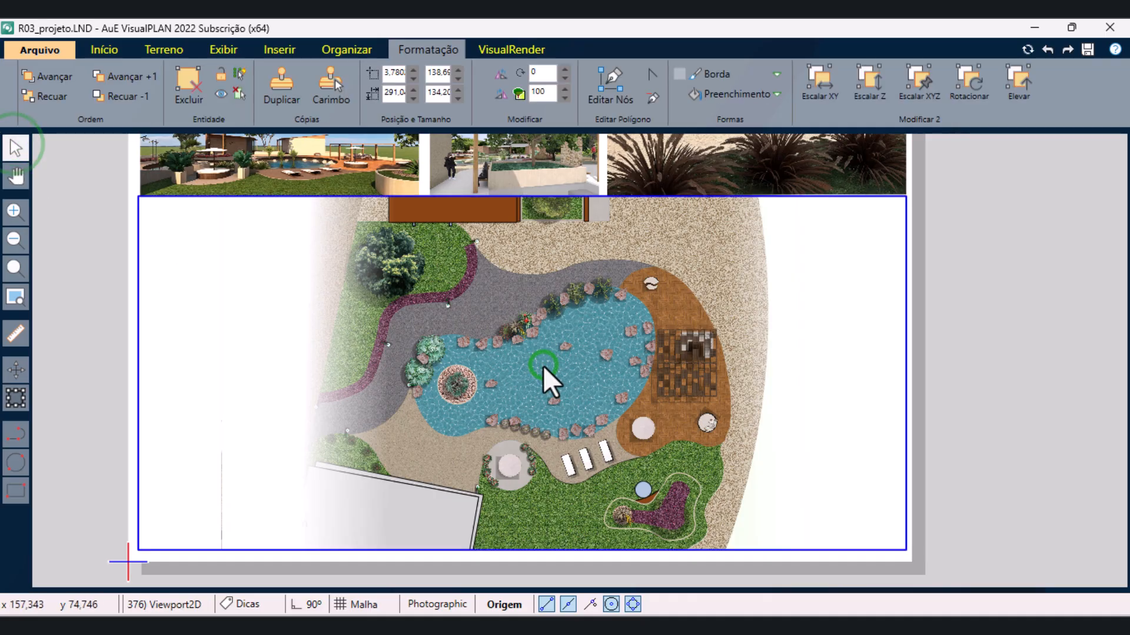
{"action": "left_click", "coordinate": [227, 52]}
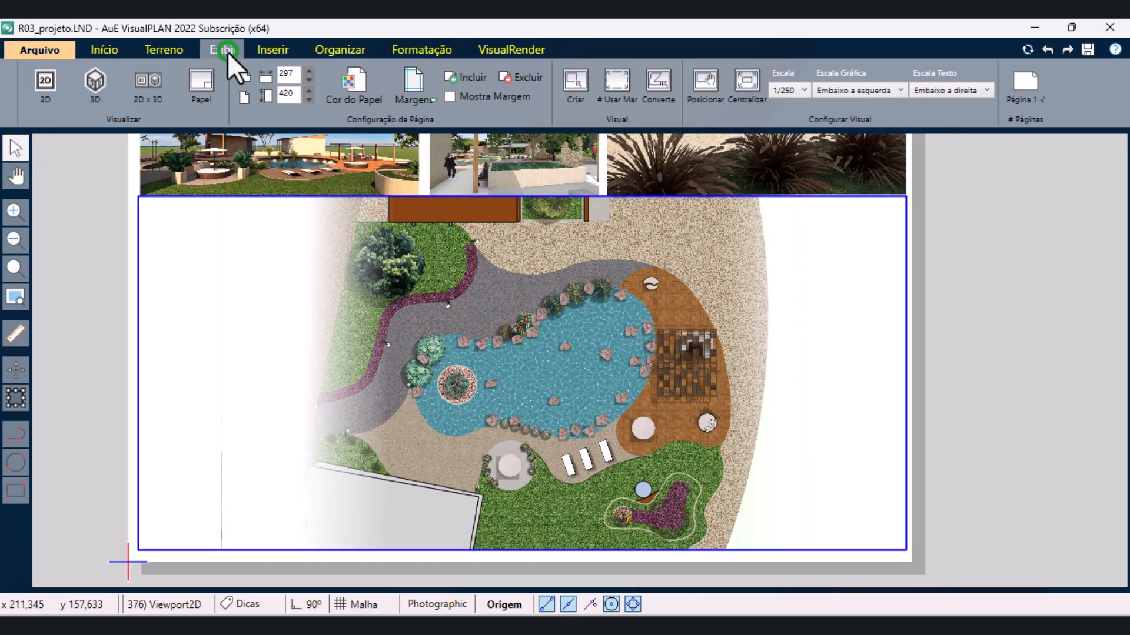
{"action": "left_click", "coordinate": [705, 84]}
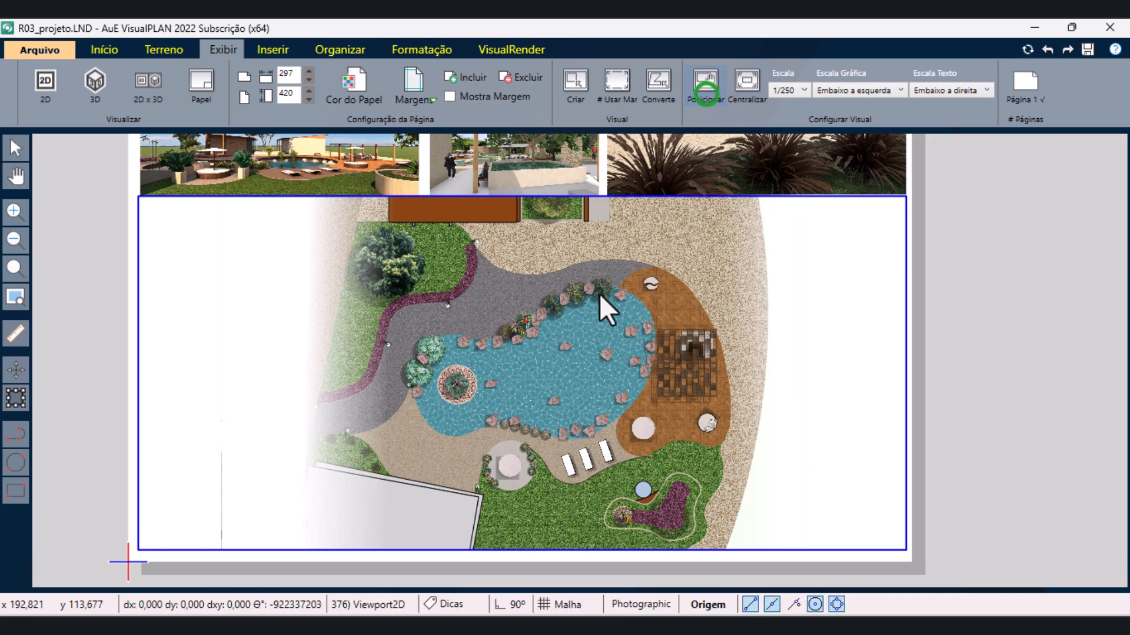
{"action": "left_click", "coordinate": [529, 361]}
{"action": "left_click_drag", "start_coordinate": [534, 364], "coordinate": [549, 364]}
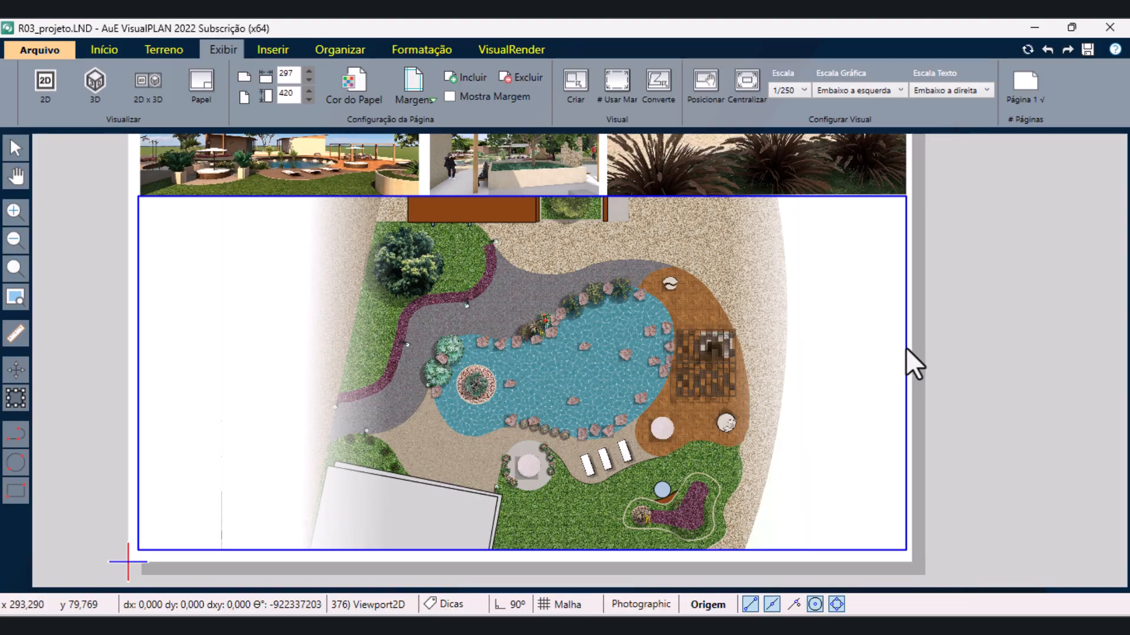
{"action": "left_click", "coordinate": [71, 215]}
{"action": "left_click", "coordinate": [1088, 49]}
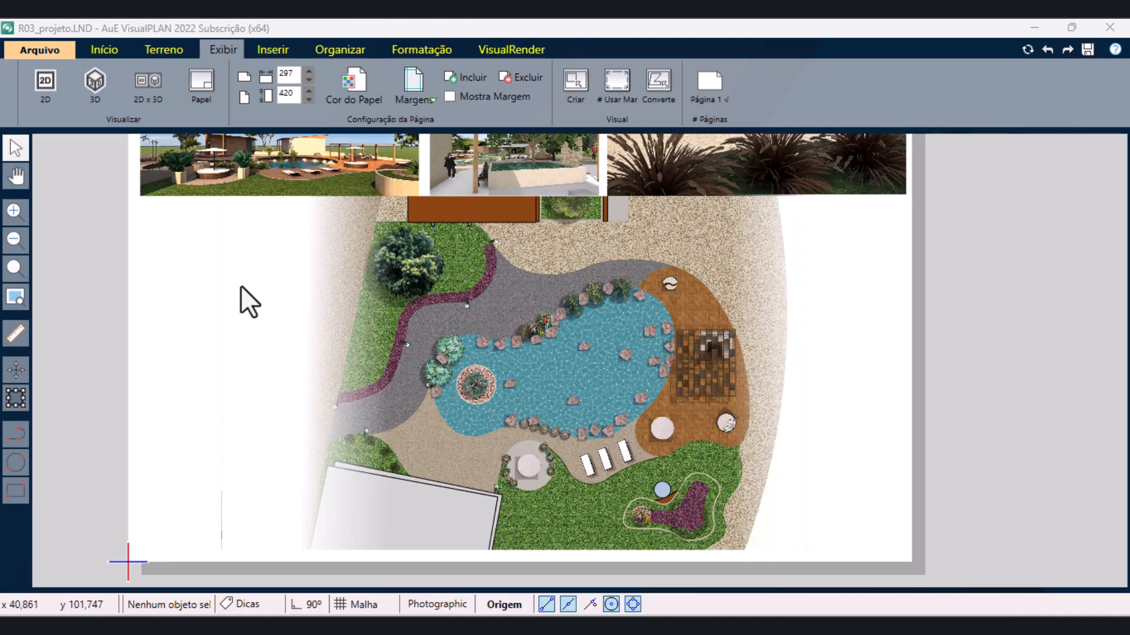
- Draw a 25 by 25 circle on the white area at the sheet's lower-left corner
{"action": "left_click", "coordinate": [20, 459]}
{"action": "left_click", "coordinate": [149, 542]}
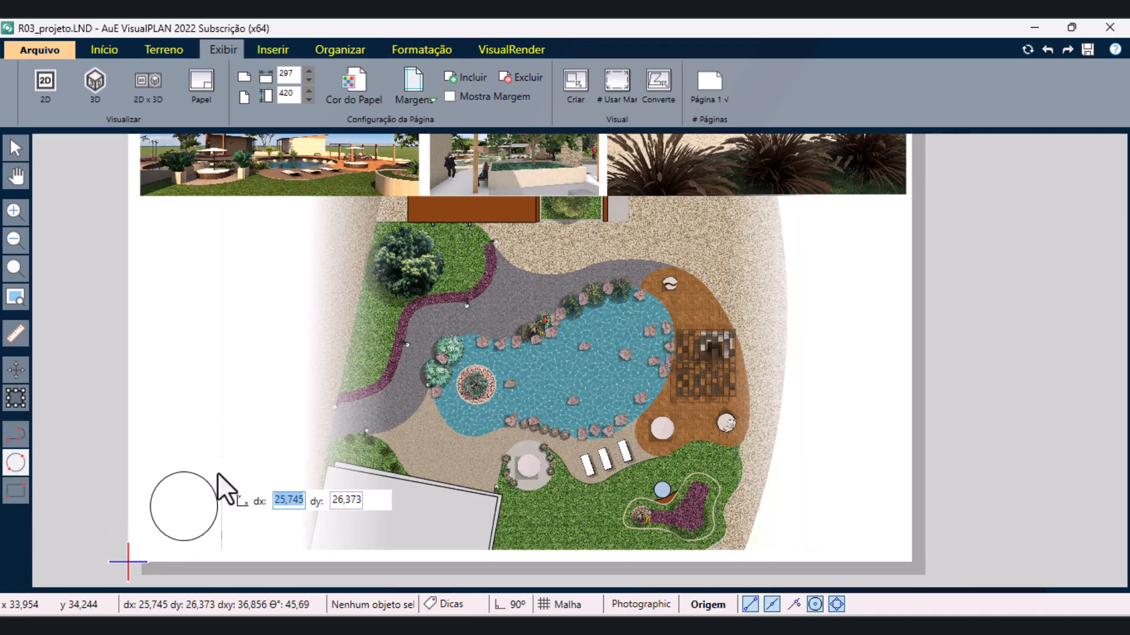
{"action": "type", "text": "25"}
{"action": "key", "text": "Tab"}
{"action": "type", "text": "25"}
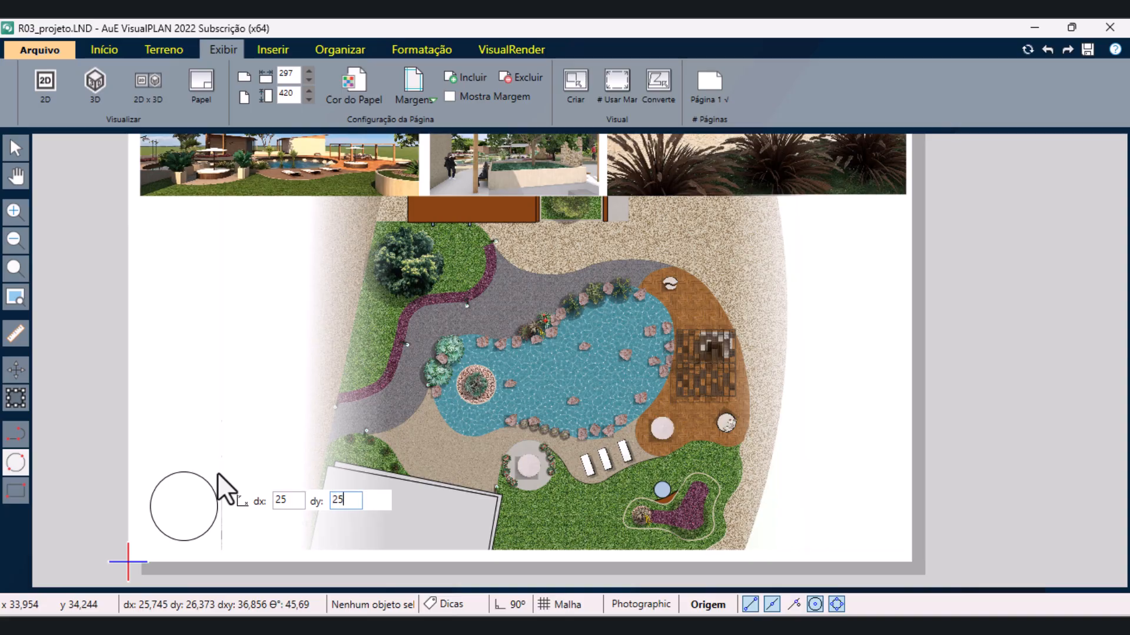
{"action": "key", "text": "Return"}
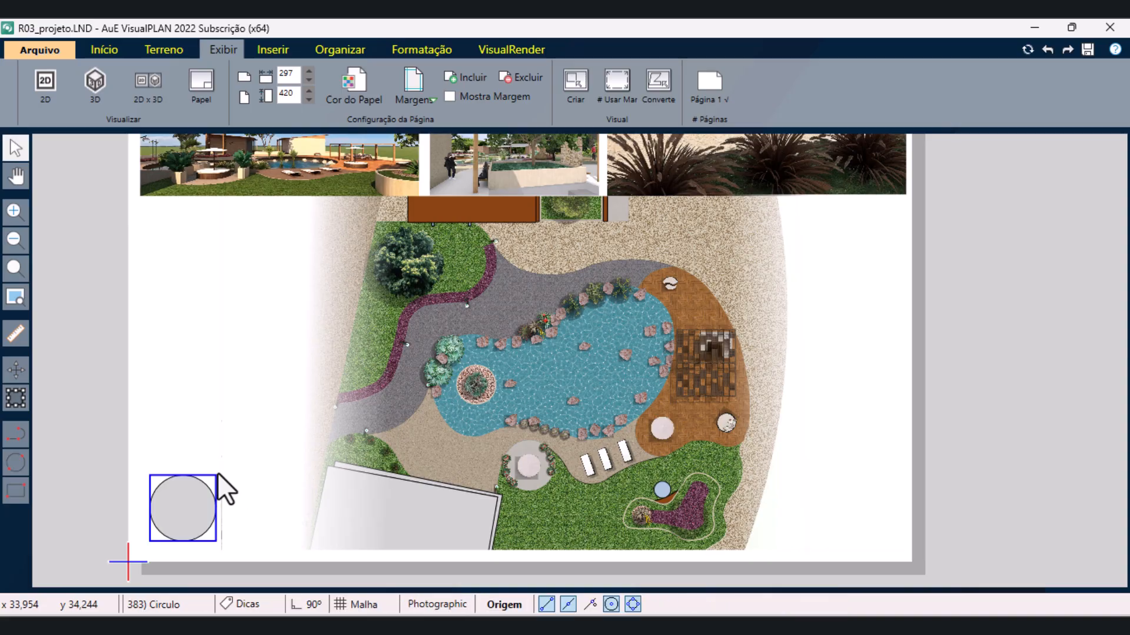
- Give the new circle a solid white fill
{"action": "left_click", "coordinate": [399, 48]}
{"action": "left_click", "coordinate": [630, 95]}
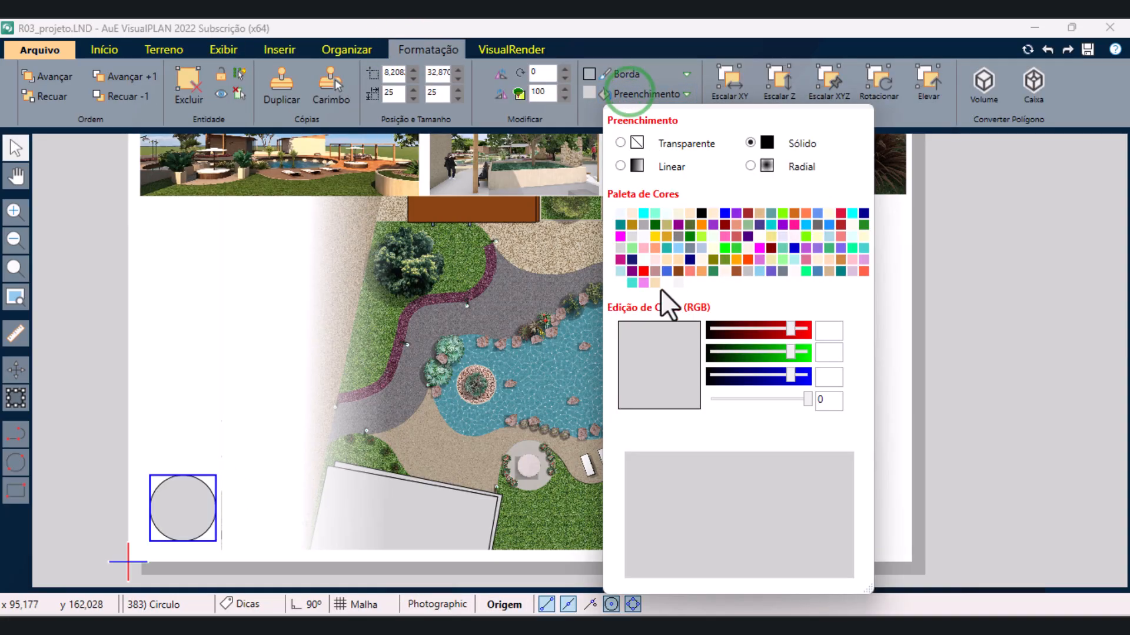
{"action": "left_click", "coordinate": [666, 281]}
{"action": "left_click", "coordinate": [73, 432]}
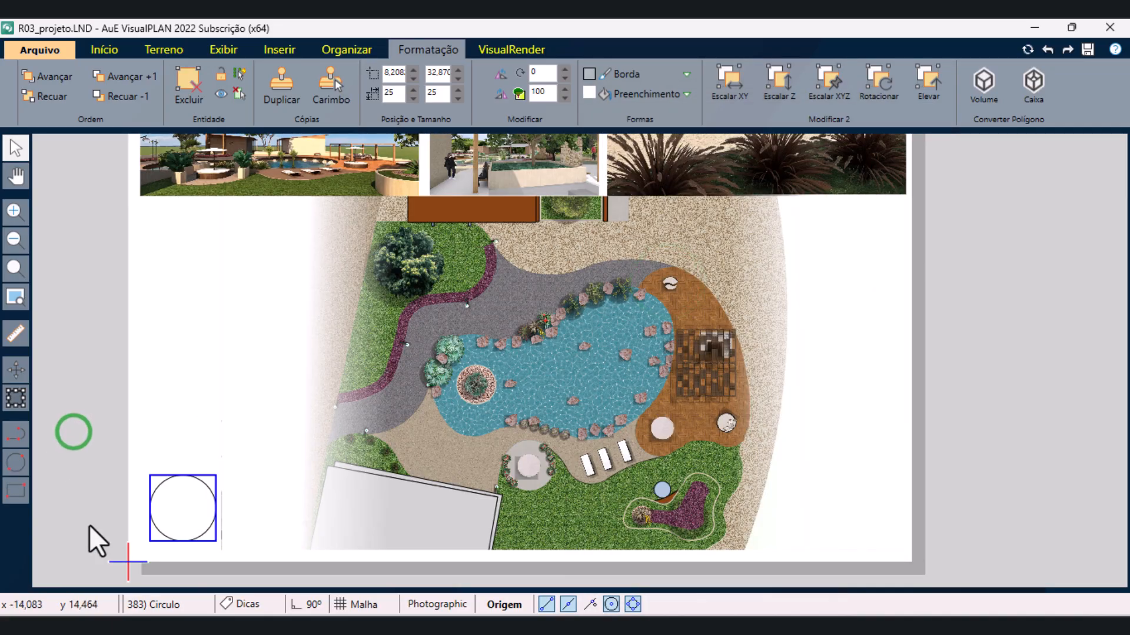
- Stamp one copy of the white circle directly to its right
{"action": "left_click", "coordinate": [329, 94]}
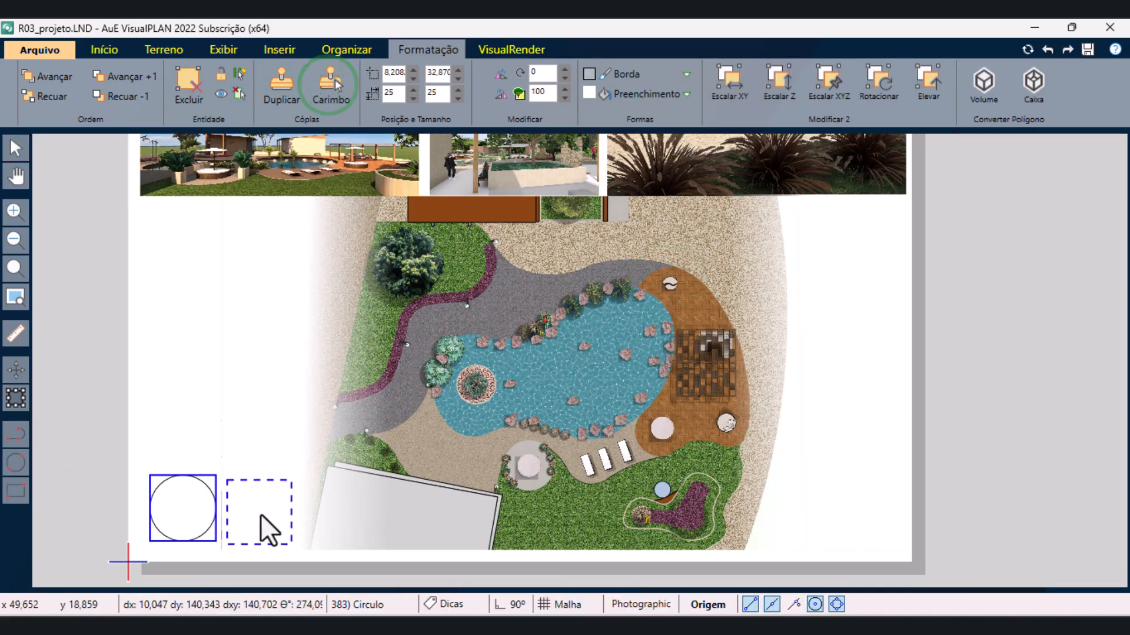
{"action": "left_click_drag", "start_coordinate": [264, 510], "coordinate": [266, 513]}
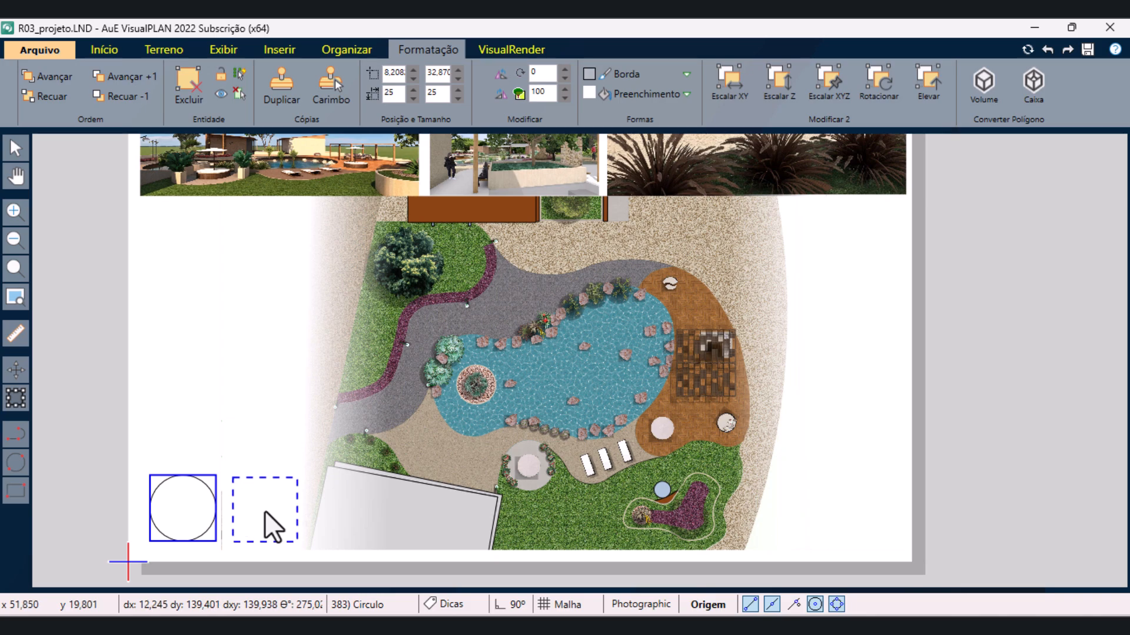
{"action": "left_click", "coordinate": [264, 510]}
{"action": "key", "text": "Escape"}
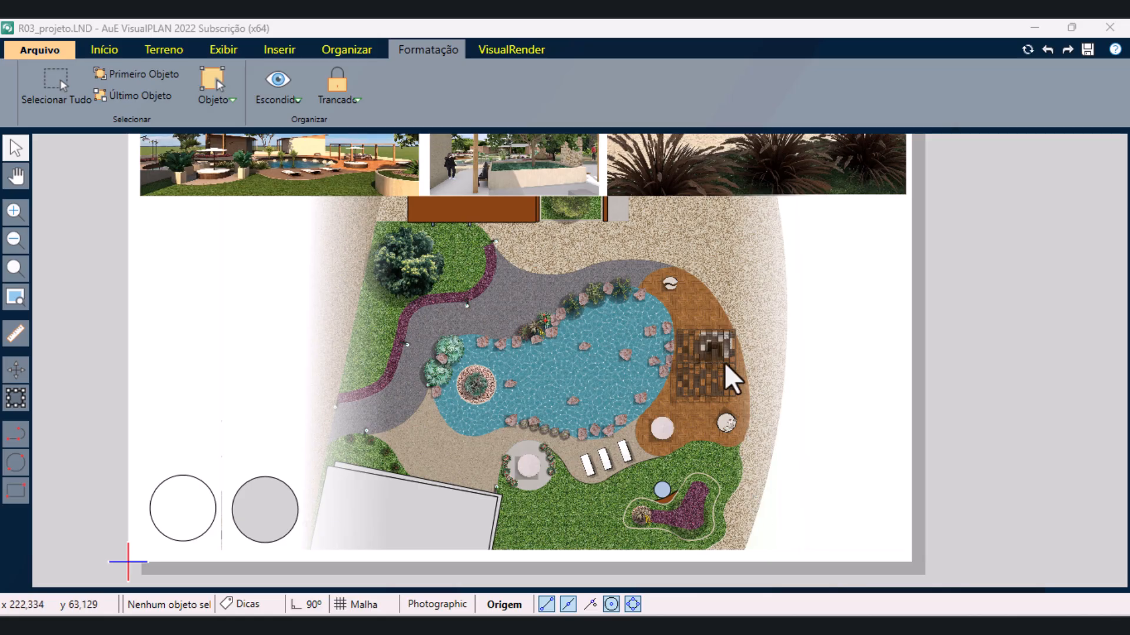
- Stamp four staggered copies of the circle above it on the left white area and delete the extra copy beside the original
{"action": "left_click", "coordinate": [188, 518]}
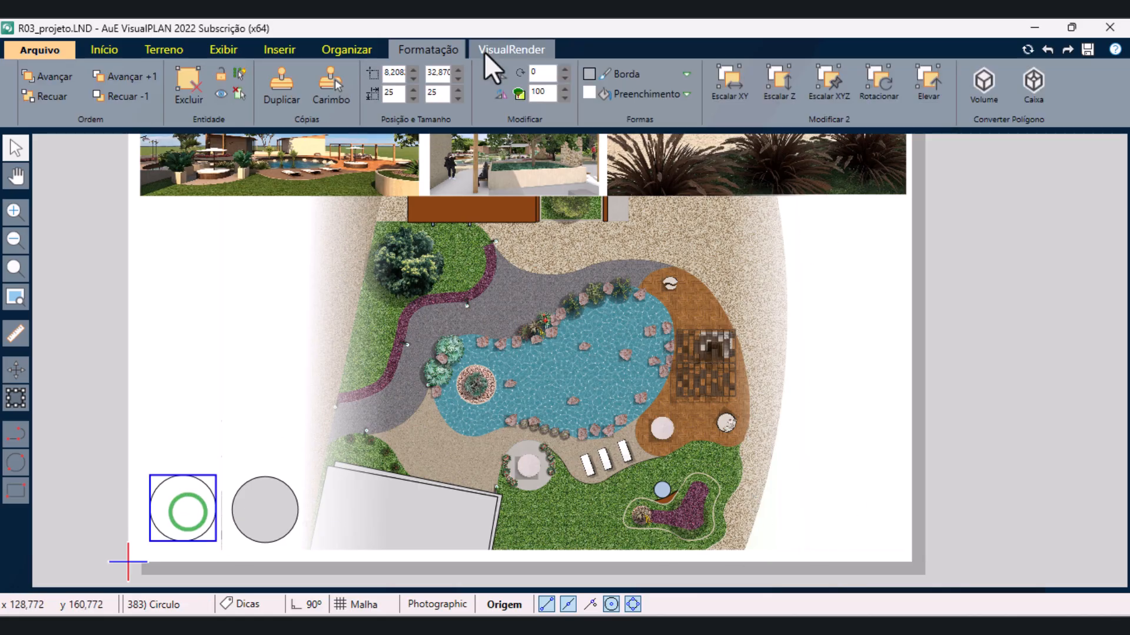
{"action": "left_click", "coordinate": [338, 82]}
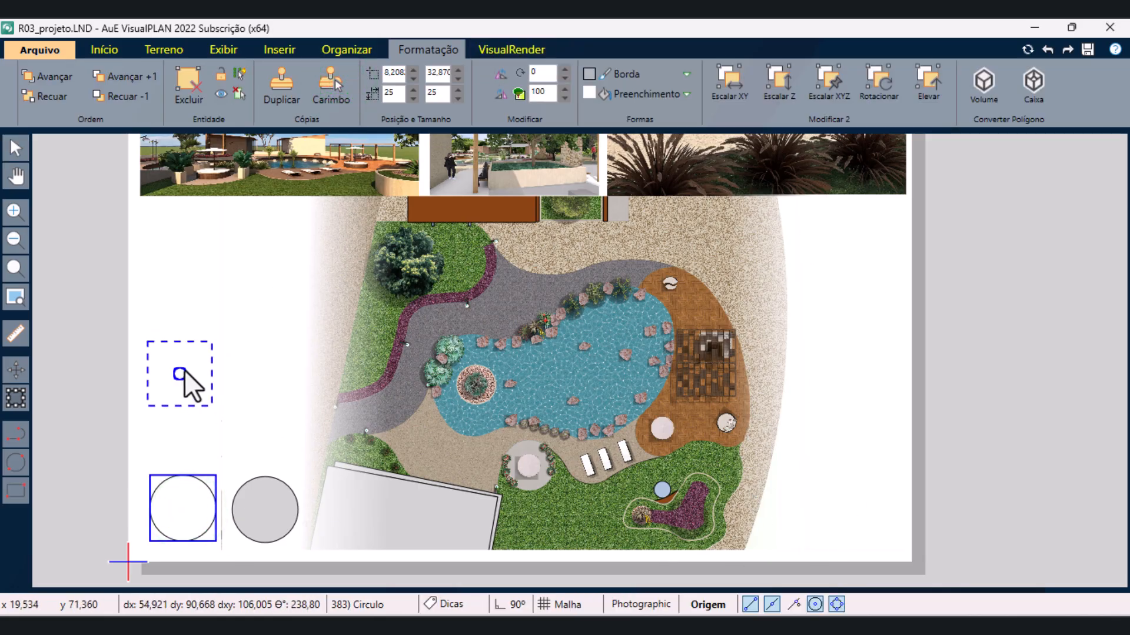
{"action": "left_click", "coordinate": [180, 373]}
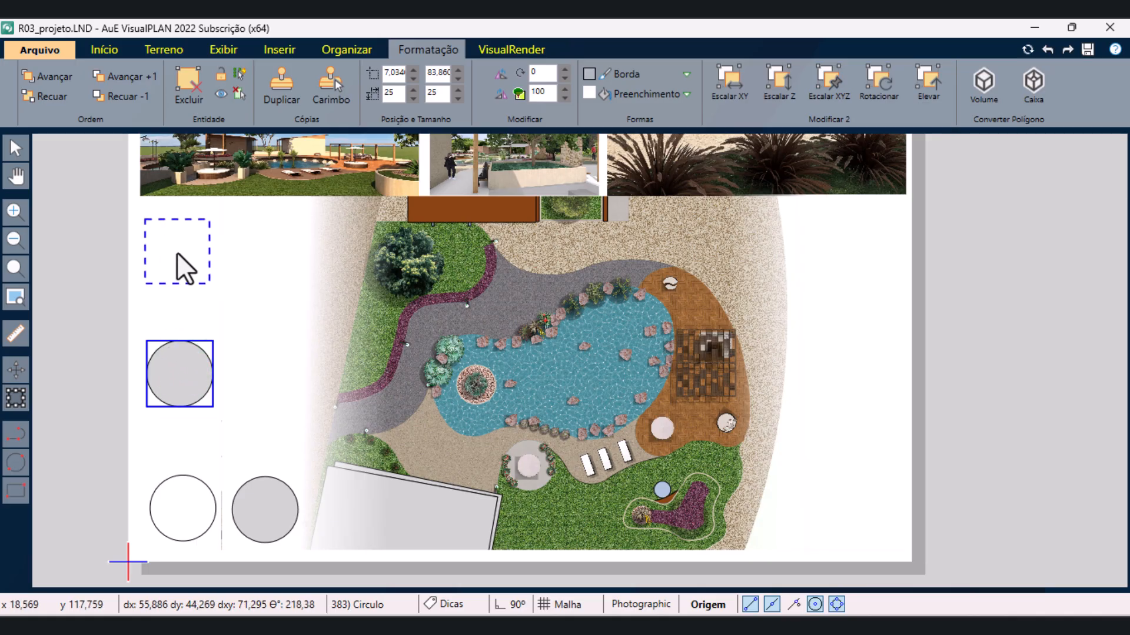
{"action": "left_click", "coordinate": [177, 251]}
{"action": "left_click", "coordinate": [260, 316]}
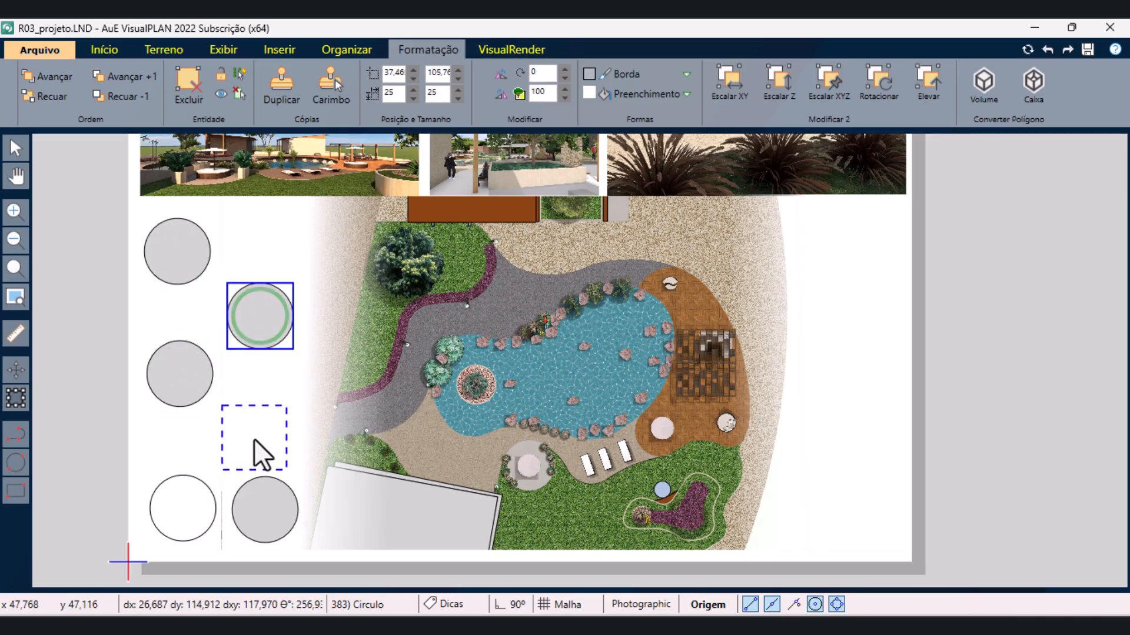
{"action": "left_click", "coordinate": [260, 434]}
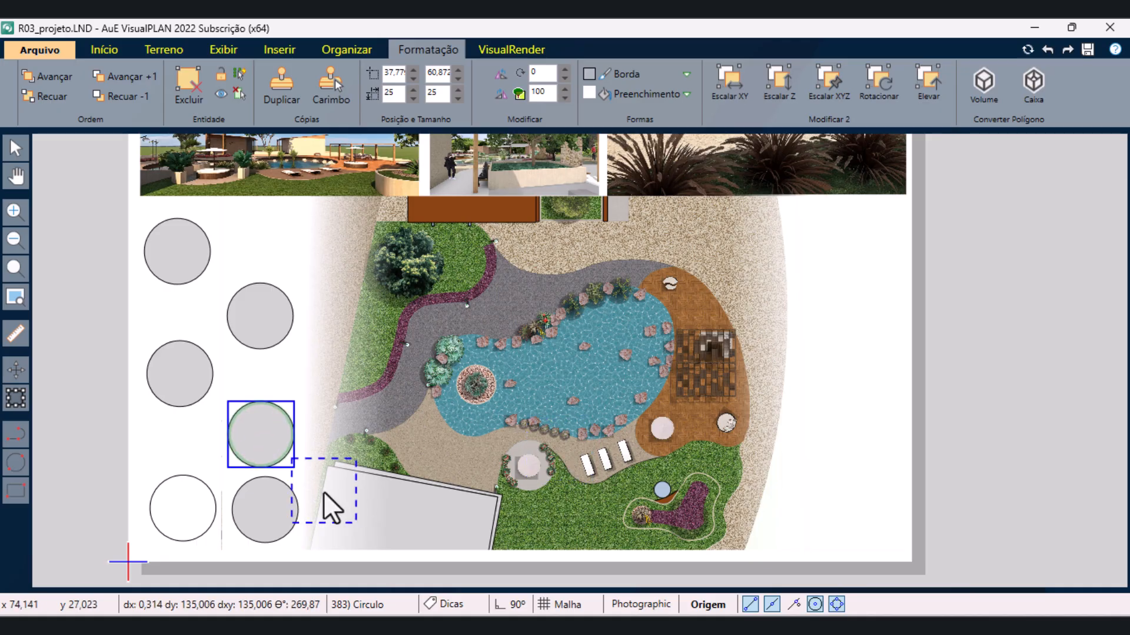
{"action": "key", "text": "Escape"}
{"action": "left_click", "coordinate": [281, 512]}
{"action": "key", "text": "Delete"}
- Stamp a copy of the five left circles over the plan's right side
{"action": "left_click_drag", "start_coordinate": [94, 204], "coordinate": [339, 572]}
{"action": "left_click", "coordinate": [334, 84]}
{"action": "left_click", "coordinate": [823, 374]}
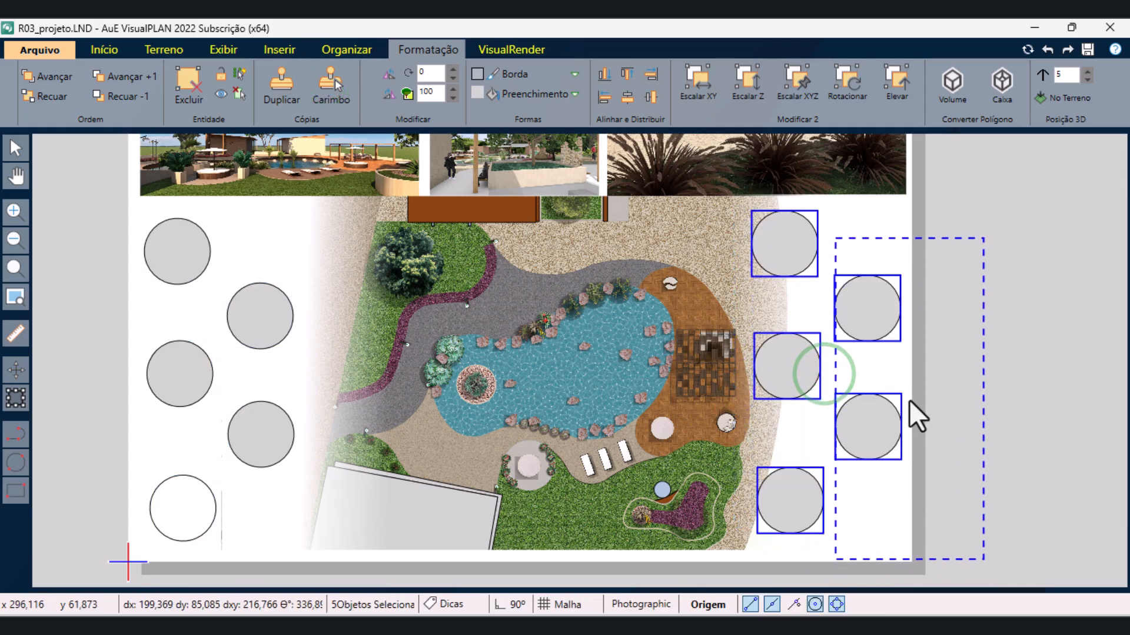
{"action": "key", "text": "Escape"}
- Move the pair of outer circles to the inner side of the right-hand group and shift all five circles right
{"action": "left_click_drag", "start_coordinate": [956, 238], "coordinate": [824, 500]}
{"action": "left_click_drag", "start_coordinate": [868, 426], "coordinate": [711, 432]}
{"action": "left_click", "coordinate": [974, 320]}
{"action": "left_click_drag", "start_coordinate": [946, 159], "coordinate": [653, 544]}
{"action": "left_click_drag", "start_coordinate": [712, 431], "coordinate": [807, 437]}
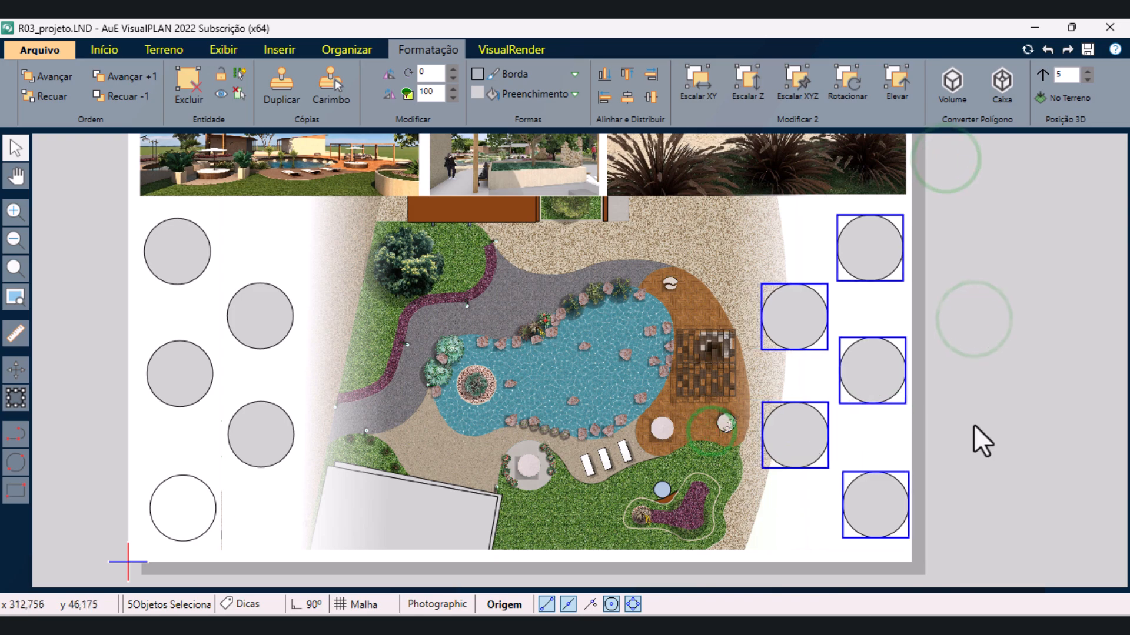
- Select all nine grey circles on both sides of the plan and fill them with solid white
{"action": "key", "text": "Escape"}
{"action": "left_click", "coordinate": [883, 524]}
{"action": "left_click", "coordinate": [240, 74]}
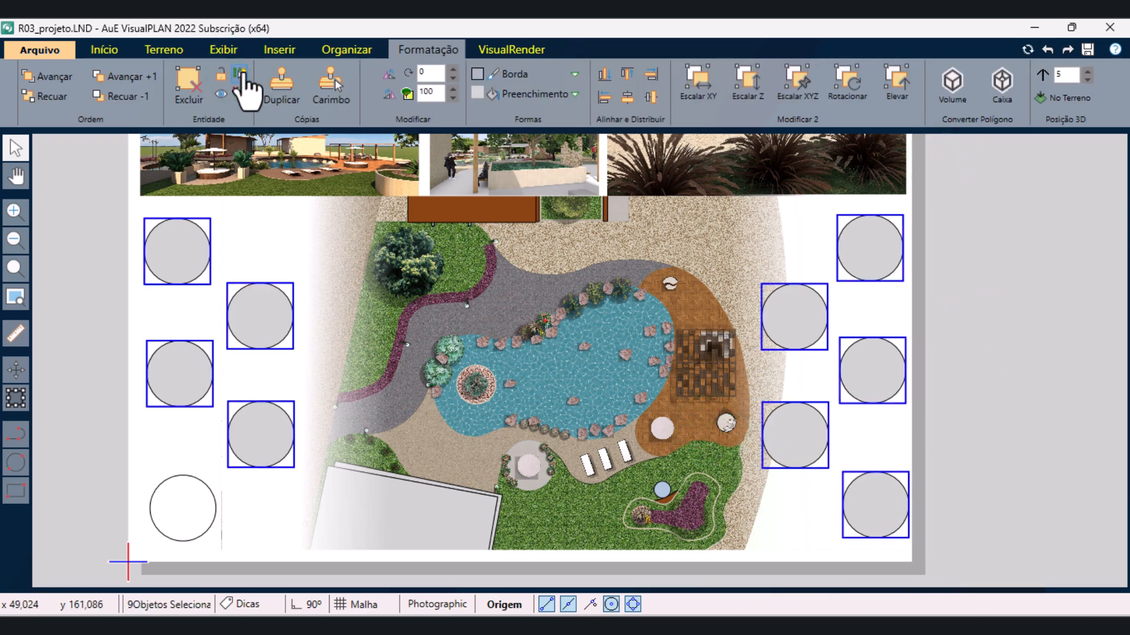
{"action": "right_click", "coordinate": [793, 439]}
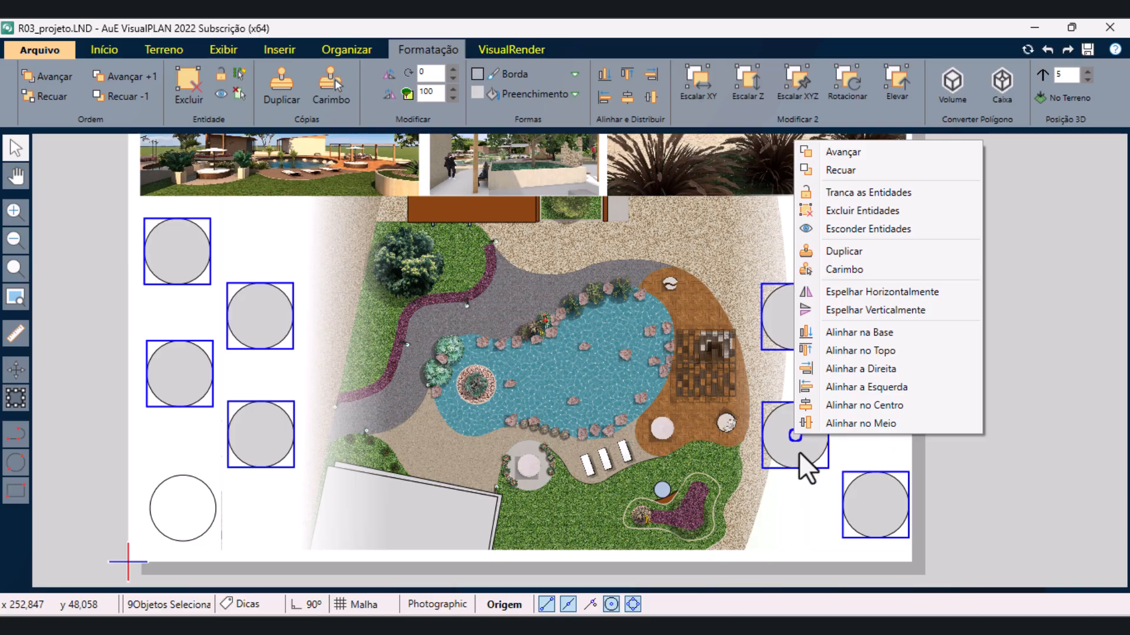
{"action": "left_click", "coordinate": [887, 504]}
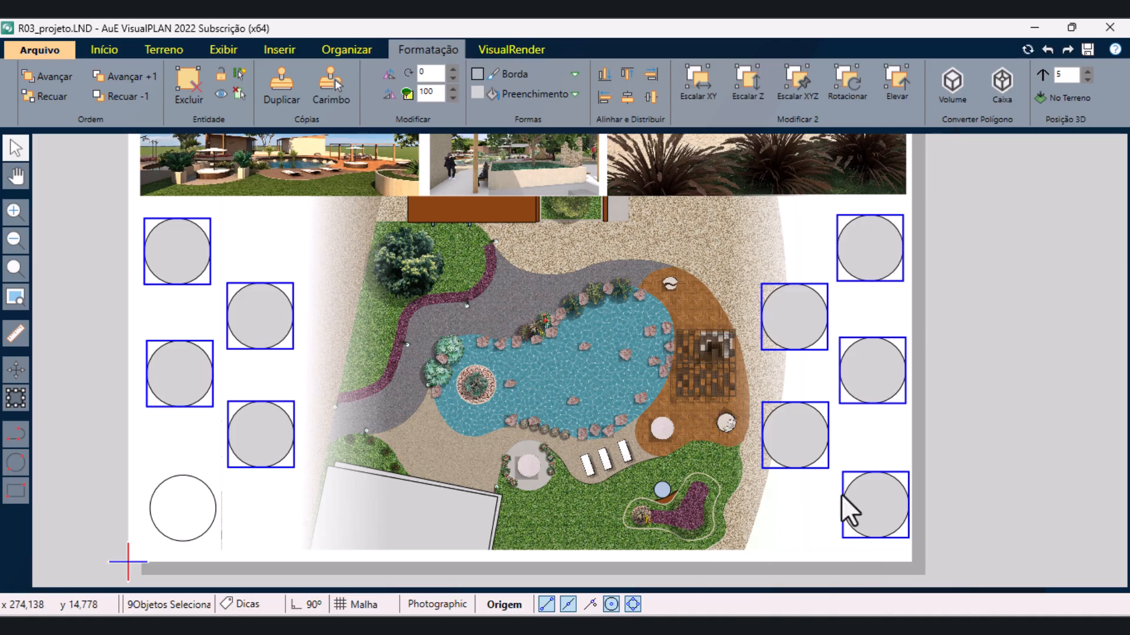
{"action": "left_click", "coordinate": [542, 94]}
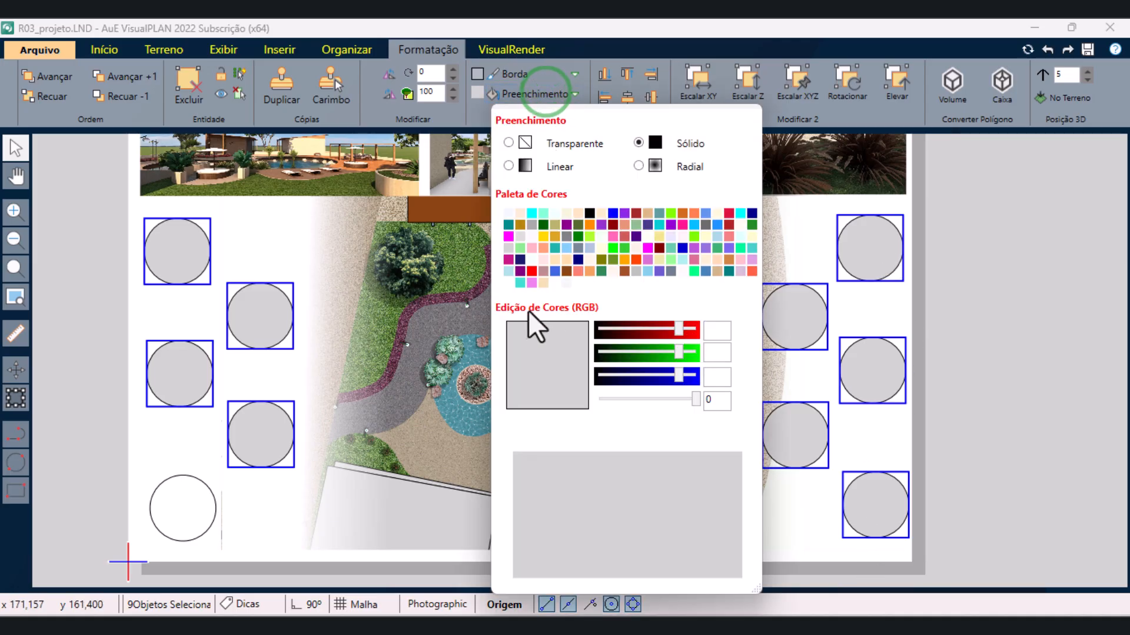
{"action": "left_click", "coordinate": [554, 284]}
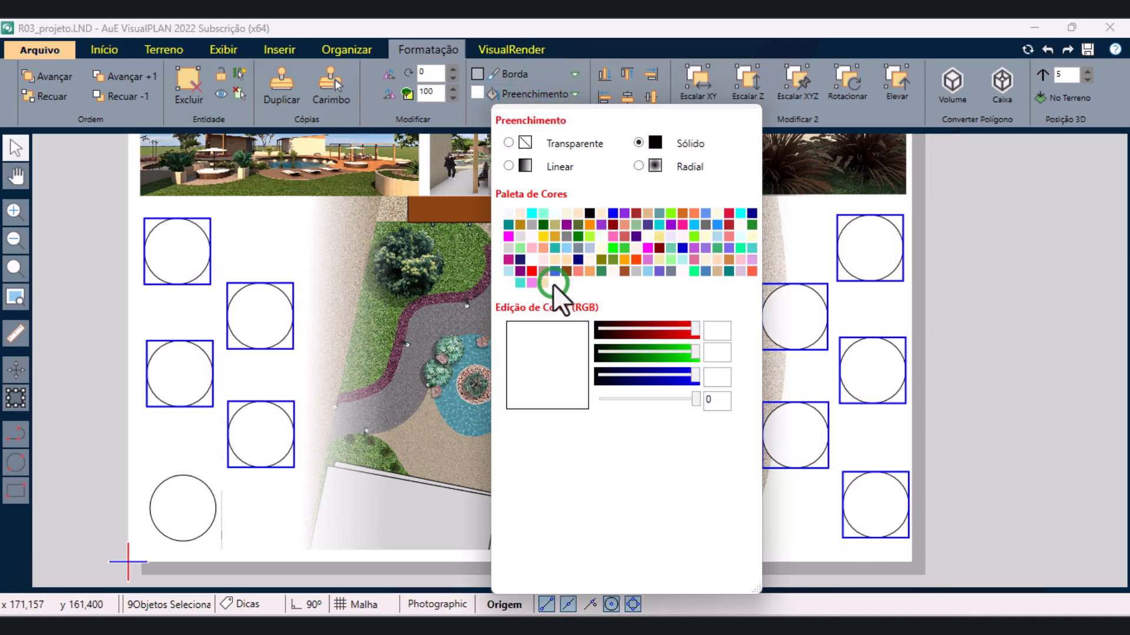
{"action": "left_click", "coordinate": [993, 390]}
{"action": "left_click", "coordinate": [974, 334]}
- Insert the Persea picture from the AGOSTO folder onto the sheet, finding it with the search term persea
{"action": "scroll", "coordinate": [638, 295], "scroll_direction": "down", "scroll_amount": 1}
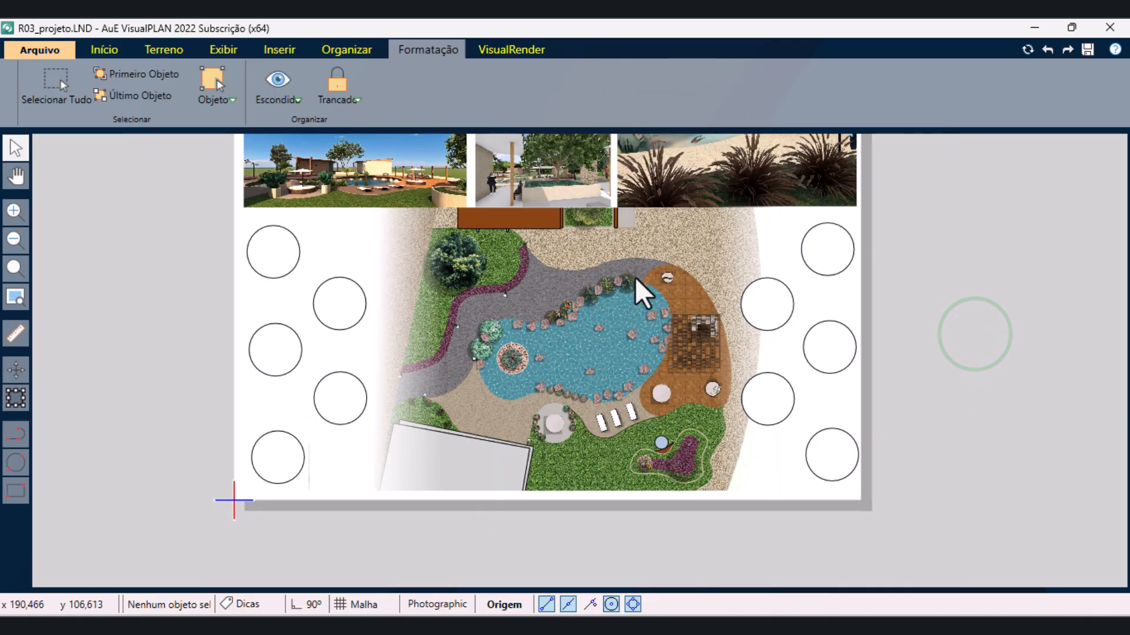
{"action": "scroll", "coordinate": [638, 300], "scroll_direction": "up", "scroll_amount": 1}
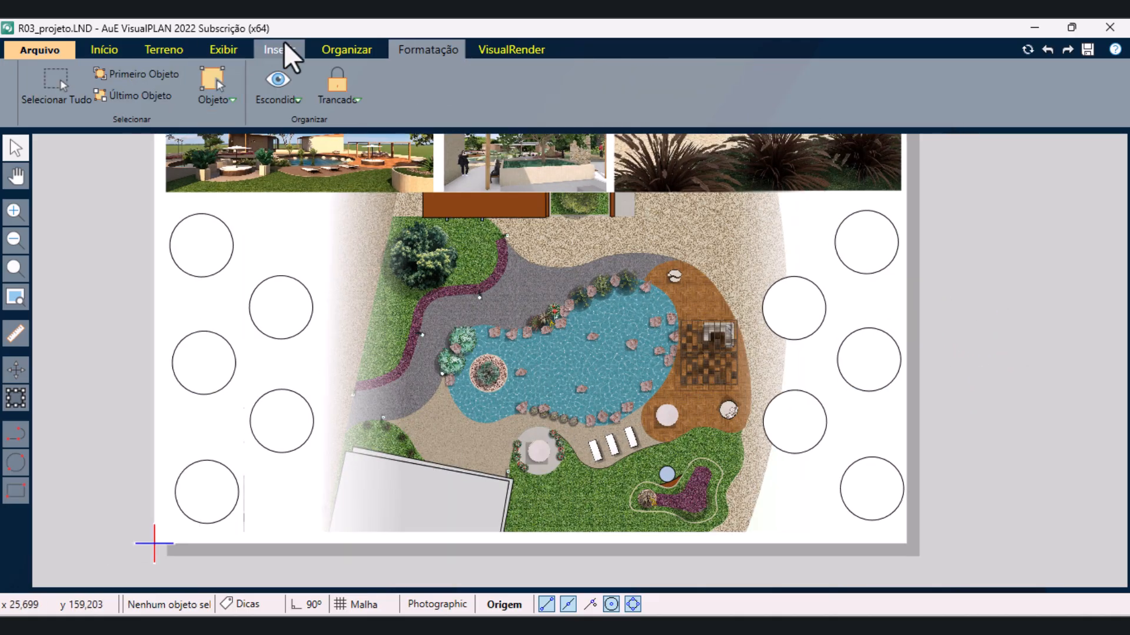
{"action": "left_click", "coordinate": [288, 53]}
{"action": "left_click", "coordinate": [55, 83]}
{"action": "scroll", "coordinate": [76, 378], "scroll_direction": "down", "scroll_amount": 1}
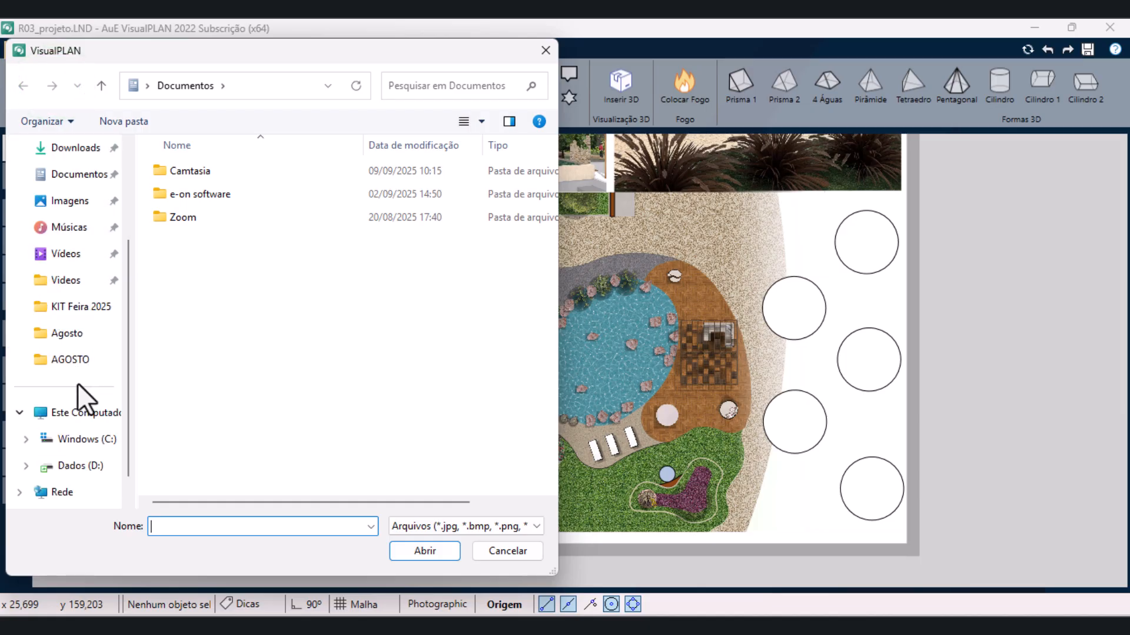
{"action": "left_click", "coordinate": [76, 360]}
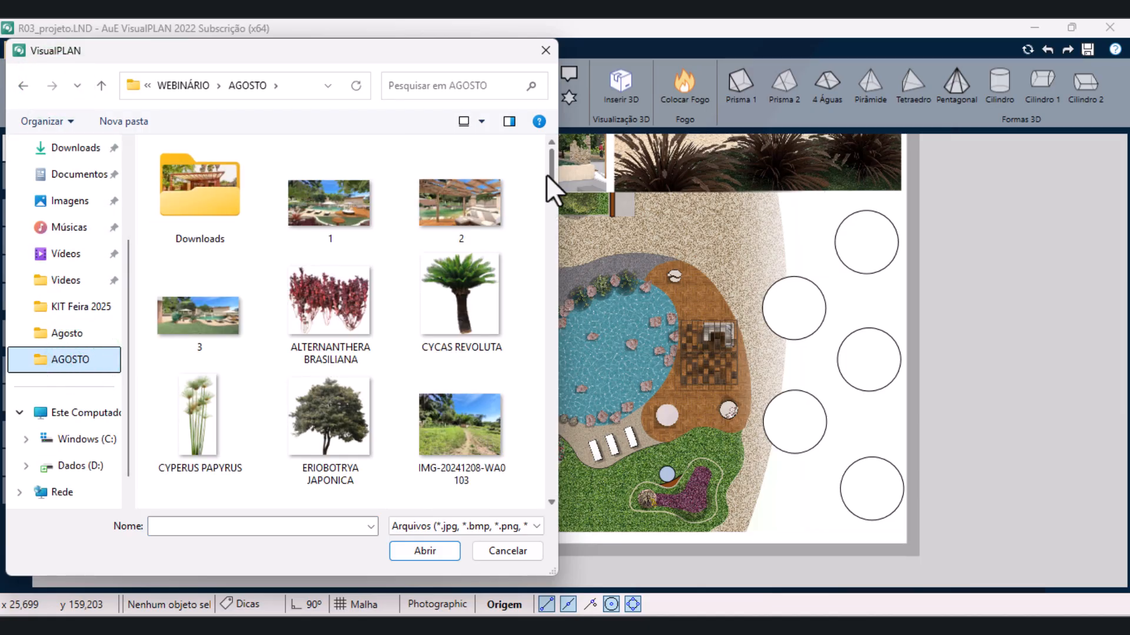
{"action": "left_click_drag", "start_coordinate": [552, 178], "coordinate": [552, 181]}
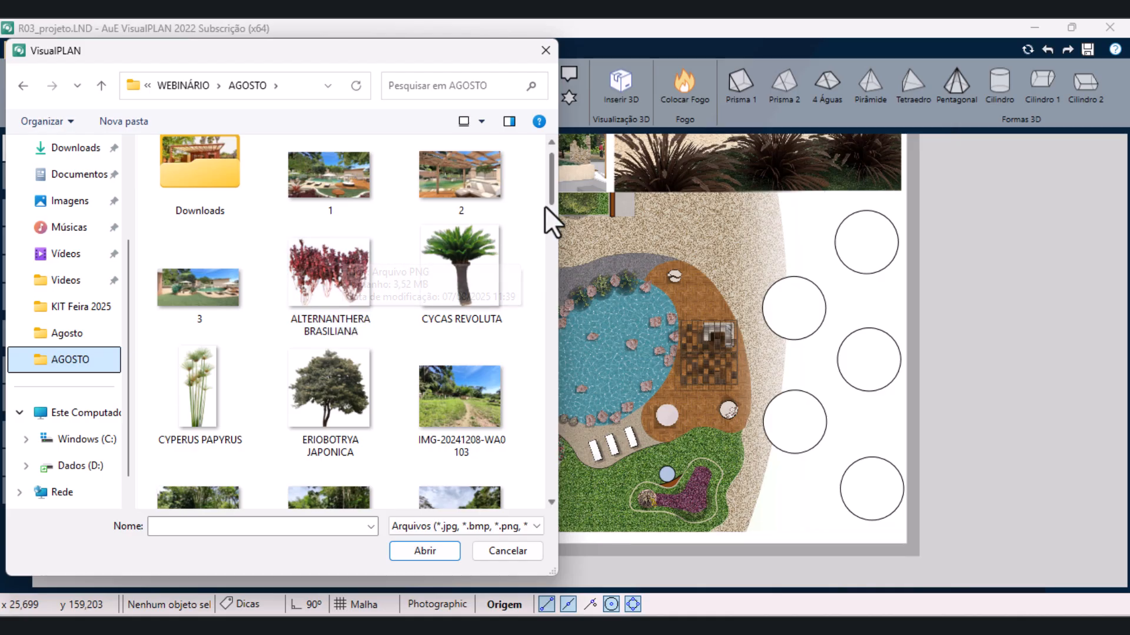
{"action": "mouse_move", "coordinate": [550, 190]}
{"action": "left_mouse_down"}
{"action": "mouse_move", "coordinate": [552, 200]}
{"action": "mouse_move", "coordinate": [548, 191]}
{"action": "left_mouse_up"}
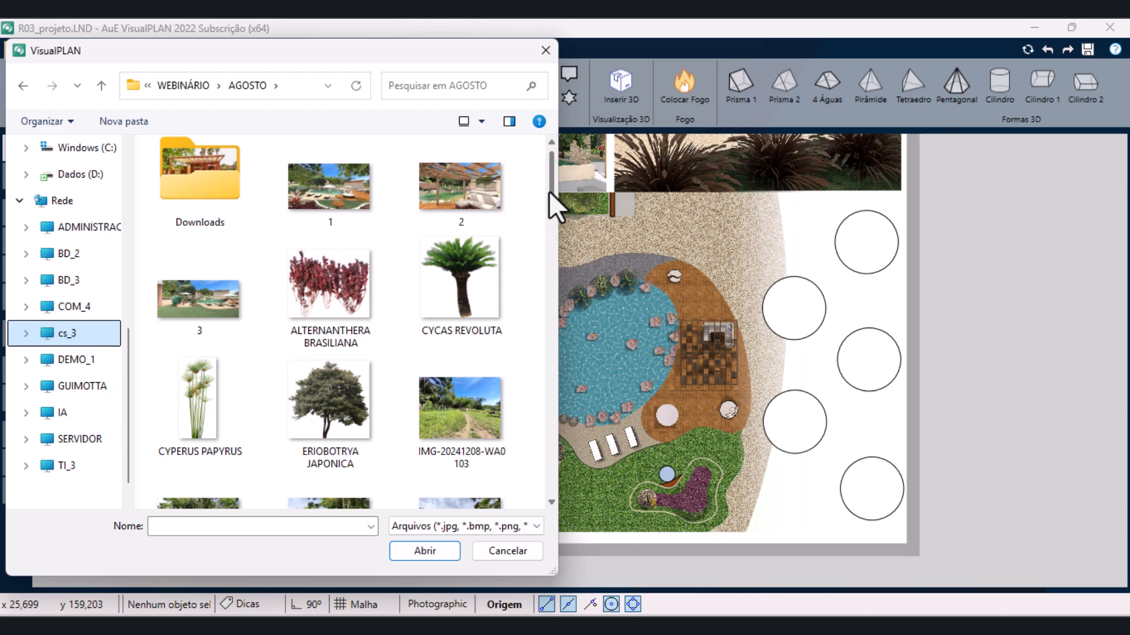
{"action": "left_click", "coordinate": [1046, 588]}
{"action": "left_click", "coordinate": [465, 85]}
{"action": "type", "text": "persea"}
{"action": "left_click", "coordinate": [239, 214]}
{"action": "left_click", "coordinate": [445, 555]}
{"action": "scroll", "coordinate": [508, 404], "scroll_direction": "down", "scroll_amount": 4}
{"action": "left_click", "coordinate": [623, 300]}
- Scale the Persea picture down and move it into the uppermost outer circle on the plan's left side
{"action": "left_click", "coordinate": [13, 392]}
{"action": "left_click_drag", "start_coordinate": [655, 457], "coordinate": [410, 176]}
{"action": "left_click_drag", "start_coordinate": [415, 128], "coordinate": [402, 131]}
{"action": "left_click", "coordinate": [16, 370]}
{"action": "left_click", "coordinate": [384, 148]}
{"action": "left_click", "coordinate": [383, 336]}
{"action": "scroll", "coordinate": [377, 337], "scroll_direction": "up", "scroll_amount": 5}
- Shrink the Persea picture to fit inside its circle and centre it there
{"action": "left_click", "coordinate": [16, 396]}
{"action": "left_click_drag", "start_coordinate": [512, 448], "coordinate": [428, 353]}
{"action": "left_click", "coordinate": [16, 370]}
{"action": "left_click", "coordinate": [375, 289]}
- Insert the CYCAS REVOLUTA picture from the AGOSTO folder onto the sheet, finding it with the search term cyca
{"action": "scroll", "coordinate": [114, 156], "scroll_direction": "down", "scroll_amount": 3}
{"action": "left_click", "coordinate": [170, 287]}
{"action": "left_click", "coordinate": [68, 94]}
{"action": "left_click", "coordinate": [74, 430]}
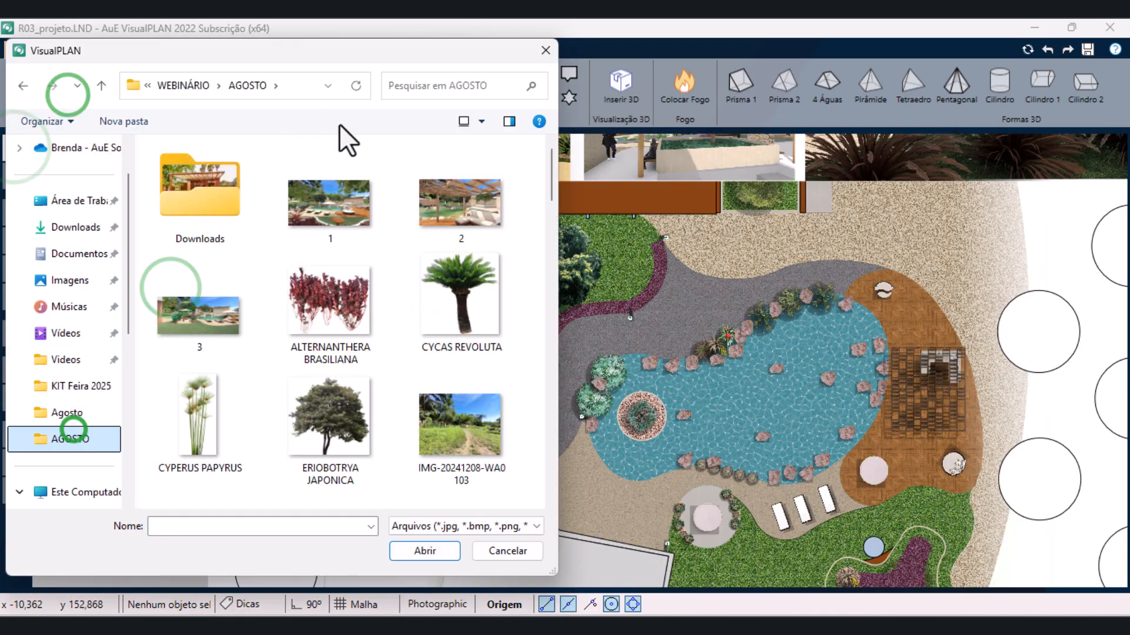
{"action": "left_click", "coordinate": [474, 89]}
{"action": "type", "text": "cyca"}
{"action": "left_click", "coordinate": [209, 217]}
{"action": "left_click", "coordinate": [436, 547]}
{"action": "scroll", "coordinate": [551, 289], "scroll_direction": "down", "scroll_amount": 4}
{"action": "left_click", "coordinate": [547, 245]}
- Scale the Cycas picture down and place it in the middle outer circle on the plan's left side
{"action": "left_click", "coordinate": [12, 394]}
{"action": "left_click_drag", "start_coordinate": [570, 297], "coordinate": [393, 462]}
{"action": "scroll", "coordinate": [395, 464], "scroll_direction": "down", "scroll_amount": 2}
{"action": "left_click", "coordinate": [16, 370]}
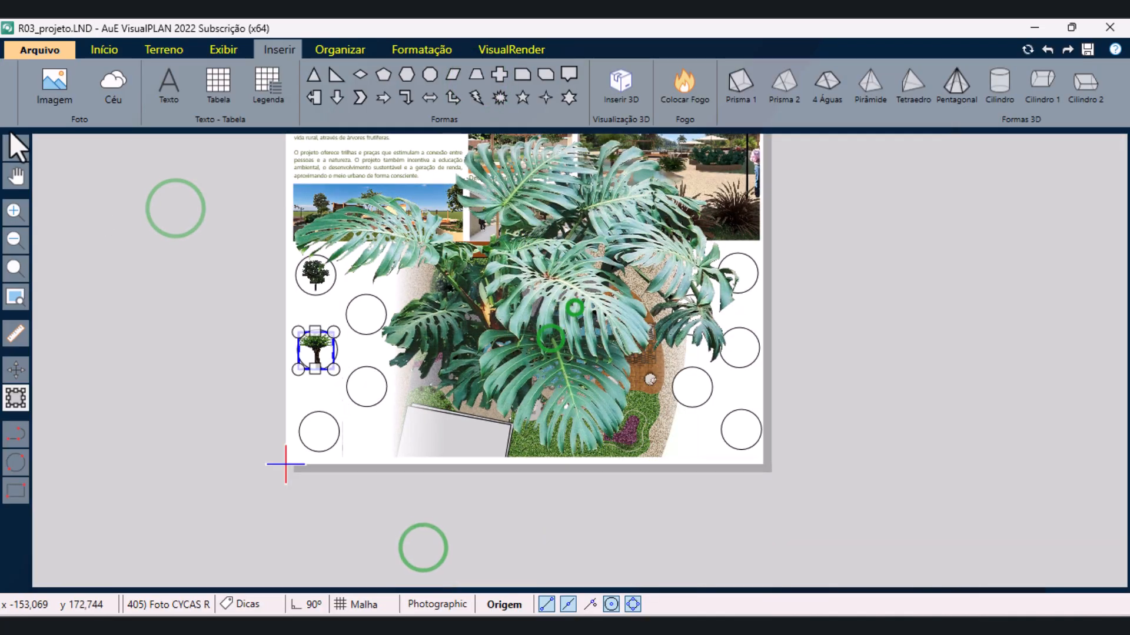
- Scale the Monstera picture down and place it in the lowest outer circle on the plan's left side
{"action": "left_click", "coordinate": [15, 143]}
{"action": "left_click", "coordinate": [129, 227]}
{"action": "left_click", "coordinate": [24, 394]}
{"action": "left_click_drag", "start_coordinate": [735, 135], "coordinate": [315, 447]}
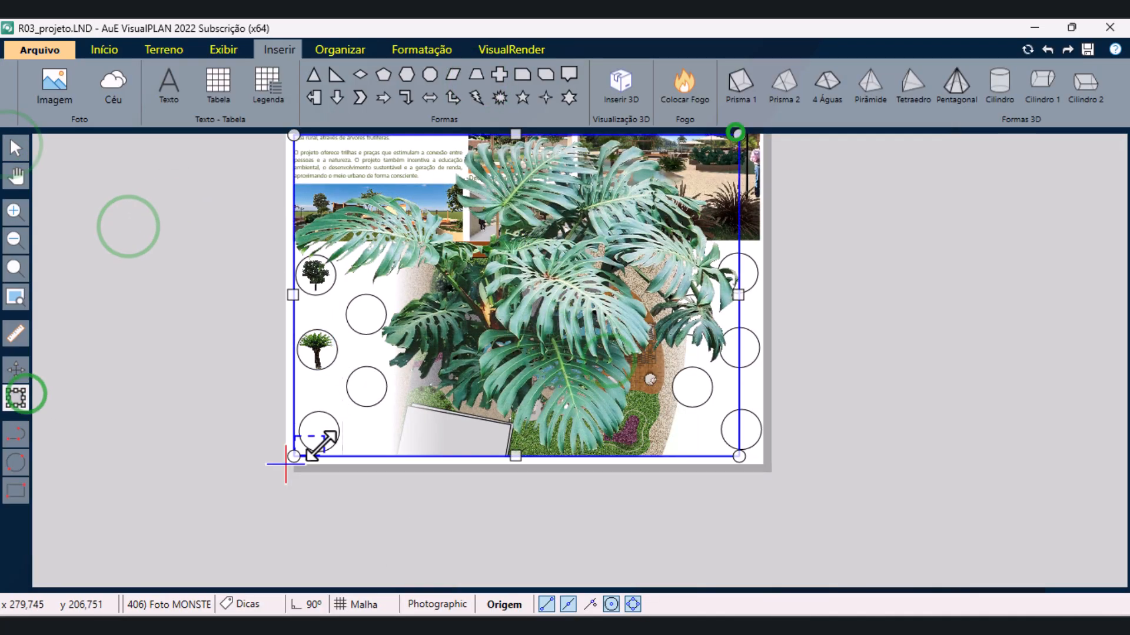
{"action": "scroll", "coordinate": [324, 462], "scroll_direction": "down", "scroll_amount": 5}
{"action": "scroll", "coordinate": [322, 295], "scroll_direction": "up", "scroll_amount": 1}
{"action": "left_click", "coordinate": [26, 364]}
{"action": "left_click", "coordinate": [341, 233]}
{"action": "scroll", "coordinate": [348, 527], "scroll_direction": "up", "scroll_amount": 5}
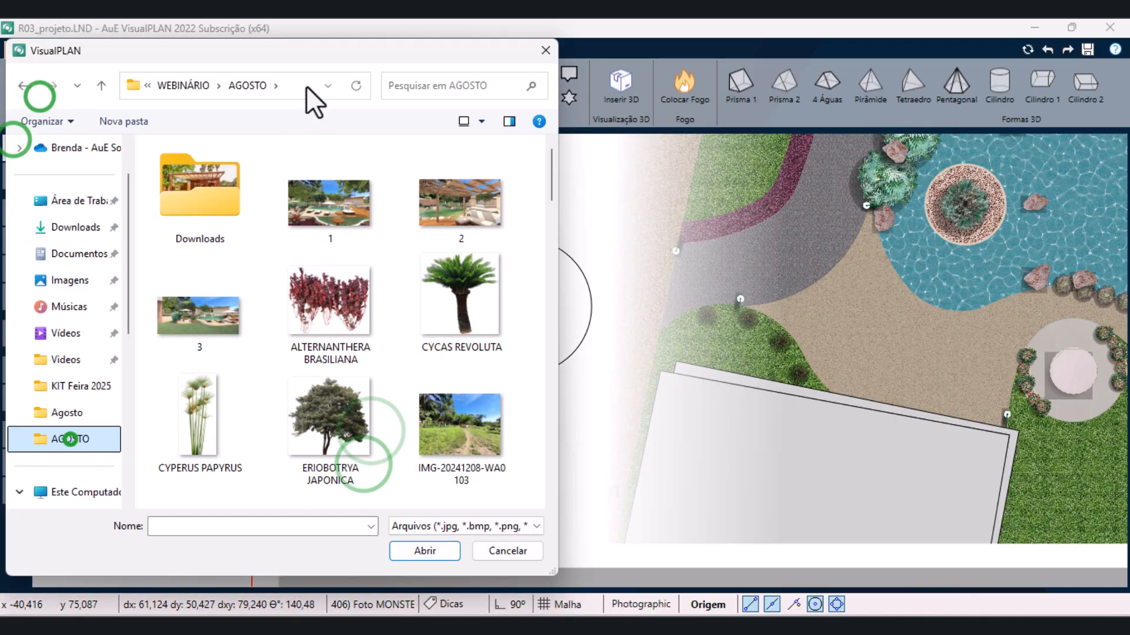
- Insert the ornamental grass picture from the AGOSTO folder onto the sheet, finding it with the search term pennis
{"action": "left_click", "coordinate": [306, 86]}
{"action": "type", "text": "pennis"}
{"action": "left_click", "coordinate": [453, 85]}
{"action": "type", "text": "pennis"}
{"action": "left_click", "coordinate": [188, 218]}
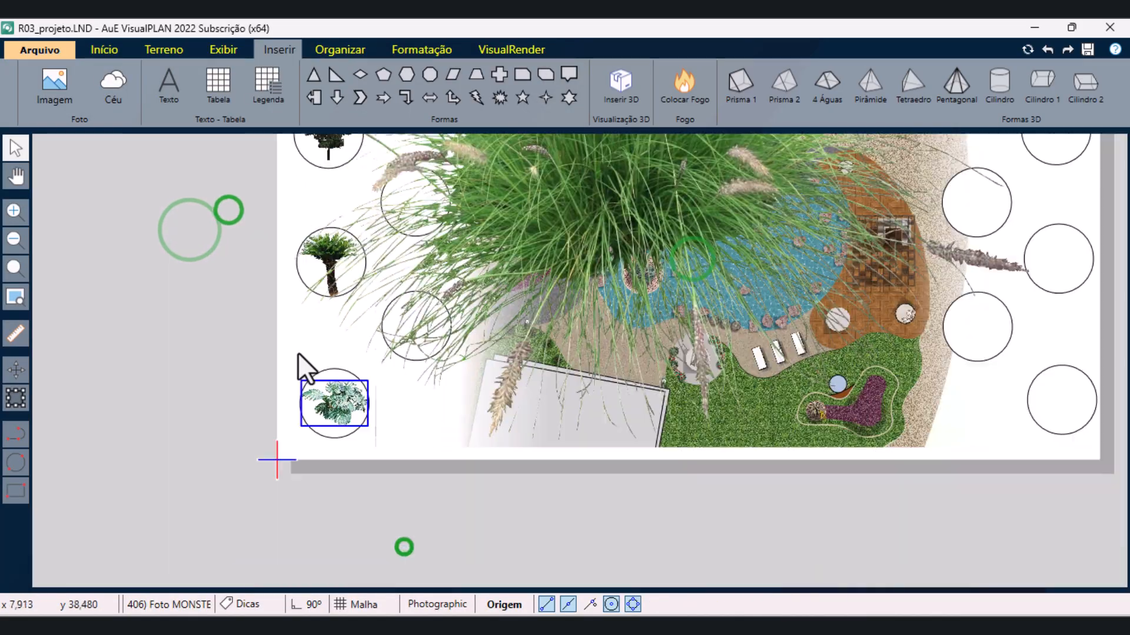
{"action": "scroll", "coordinate": [200, 487], "scroll_direction": "down", "scroll_amount": 5}
{"action": "left_click", "coordinate": [443, 234]}
- Scale the grass picture down and place it in the upper inner circle on the plan's left side
{"action": "left_click", "coordinate": [23, 398]}
{"action": "left_click_drag", "start_coordinate": [526, 209], "coordinate": [268, 426]}
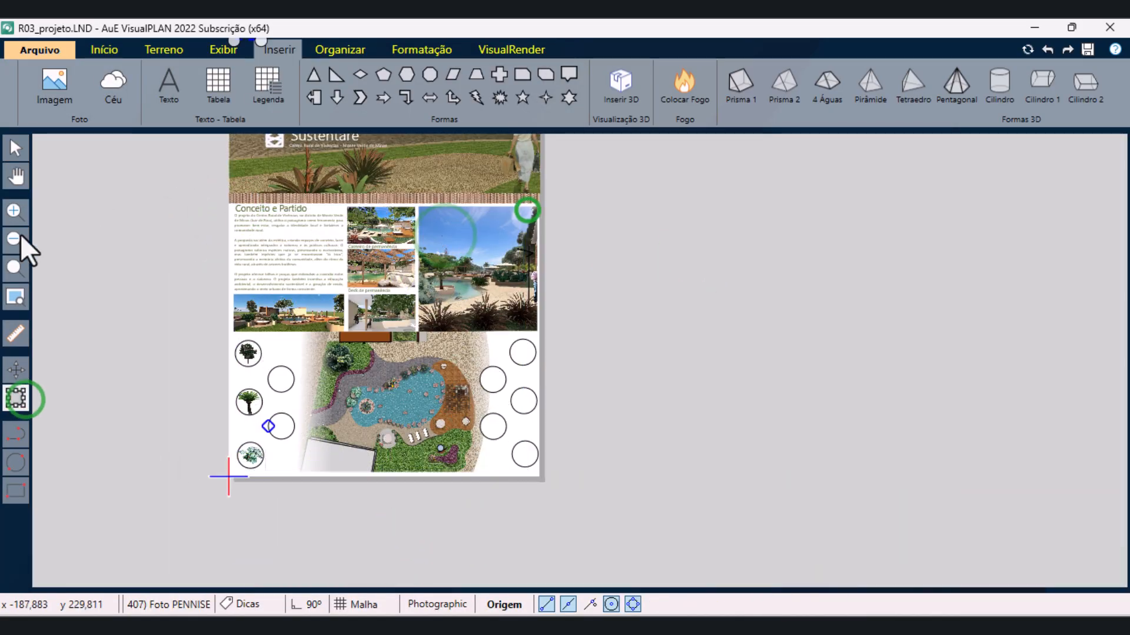
{"action": "left_click", "coordinate": [15, 148]}
{"action": "scroll", "coordinate": [299, 323], "scroll_direction": "down", "scroll_amount": 3}
{"action": "left_click", "coordinate": [14, 366]}
{"action": "left_click", "coordinate": [317, 194]}
{"action": "scroll", "coordinate": [322, 200], "scroll_direction": "up", "scroll_amount": 3}
{"action": "left_click", "coordinate": [348, 517]}
{"action": "scroll", "coordinate": [348, 517], "scroll_direction": "up", "scroll_amount": 4}
- Insert the CYPERUS PAPYRUS picture from the AGOSTO folder onto the sheet, finding it by search
{"action": "left_click", "coordinate": [13, 146]}
{"action": "left_click", "coordinate": [53, 82]}
{"action": "left_click", "coordinate": [87, 438]}
{"action": "left_click", "coordinate": [433, 86]}
{"action": "type", "text": "cyperus"}
{"action": "left_click", "coordinate": [201, 194]}
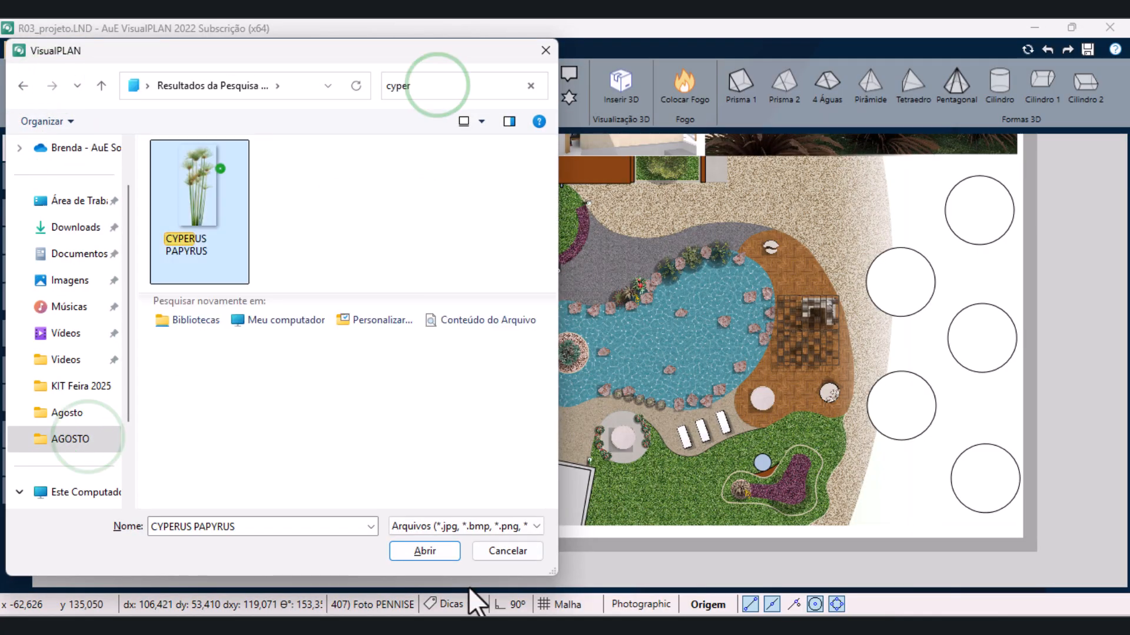
{"action": "left_click", "coordinate": [457, 551]}
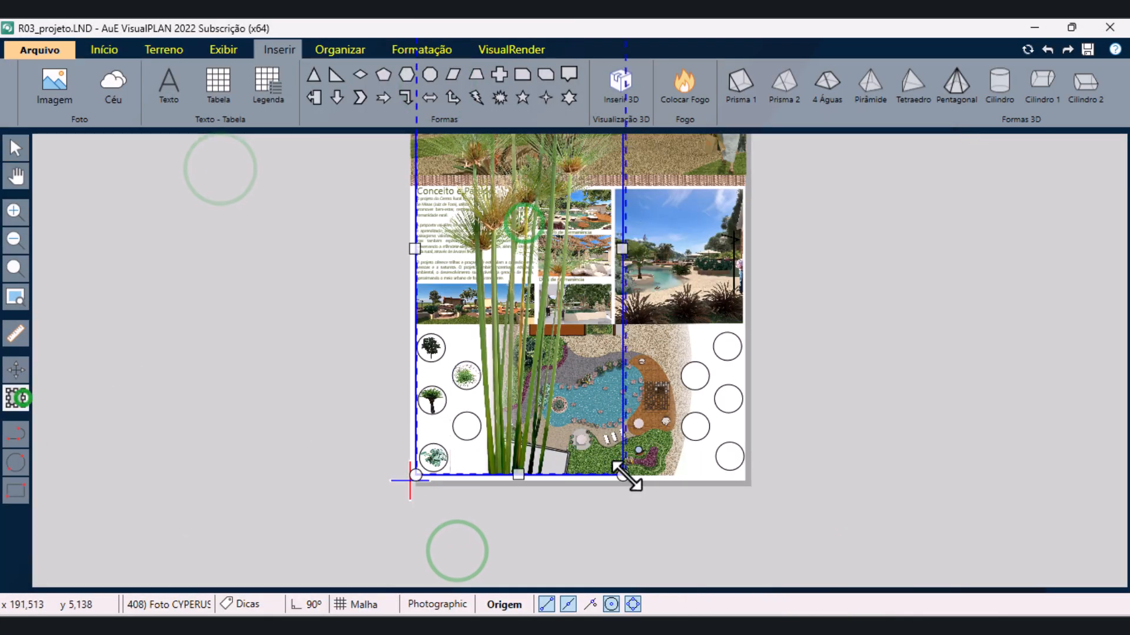
- Scale the Cyperus picture down and move it to the lower inner circle on the plan's left side
{"action": "left_click", "coordinate": [626, 474]}
{"action": "scroll", "coordinate": [407, 426], "scroll_direction": "down", "scroll_amount": 2}
{"action": "left_click", "coordinate": [412, 169]}
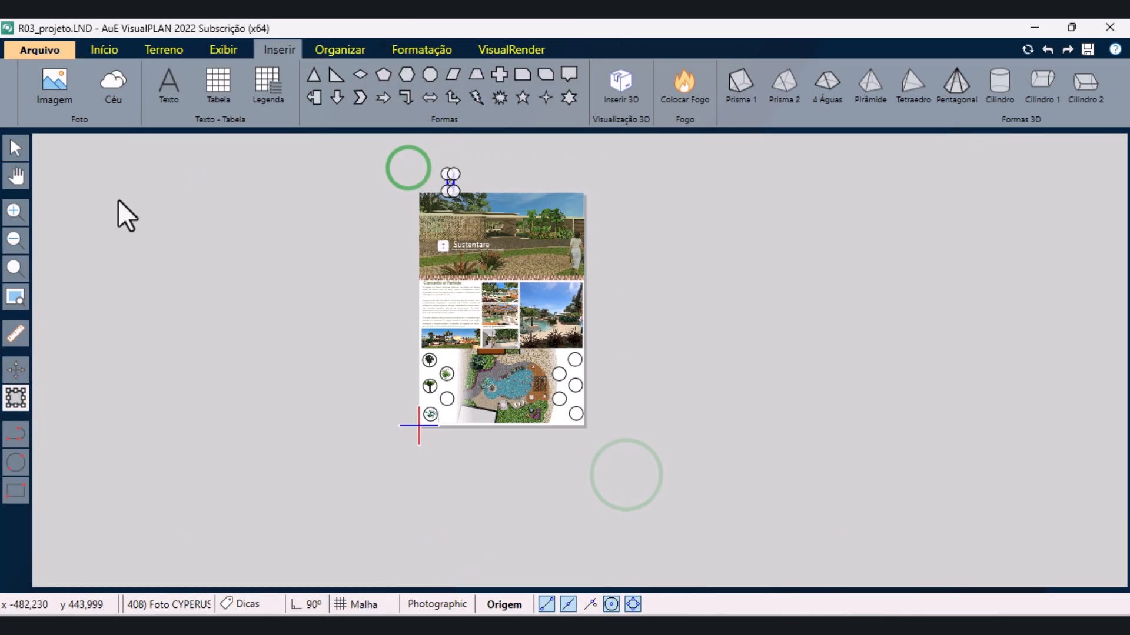
{"action": "left_click", "coordinate": [15, 370]}
{"action": "left_click", "coordinate": [448, 173]}
{"action": "left_click", "coordinate": [447, 391]}
{"action": "scroll", "coordinate": [445, 404], "scroll_direction": "up", "scroll_amount": 8}
- Shrink the Cyperus picture to fit inside its circle and centre it there
{"action": "left_click", "coordinate": [501, 310]}
{"action": "left_click", "coordinate": [454, 251]}
{"action": "left_click", "coordinate": [15, 398]}
{"action": "left_click_drag", "start_coordinate": [525, 436], "coordinate": [506, 383]}
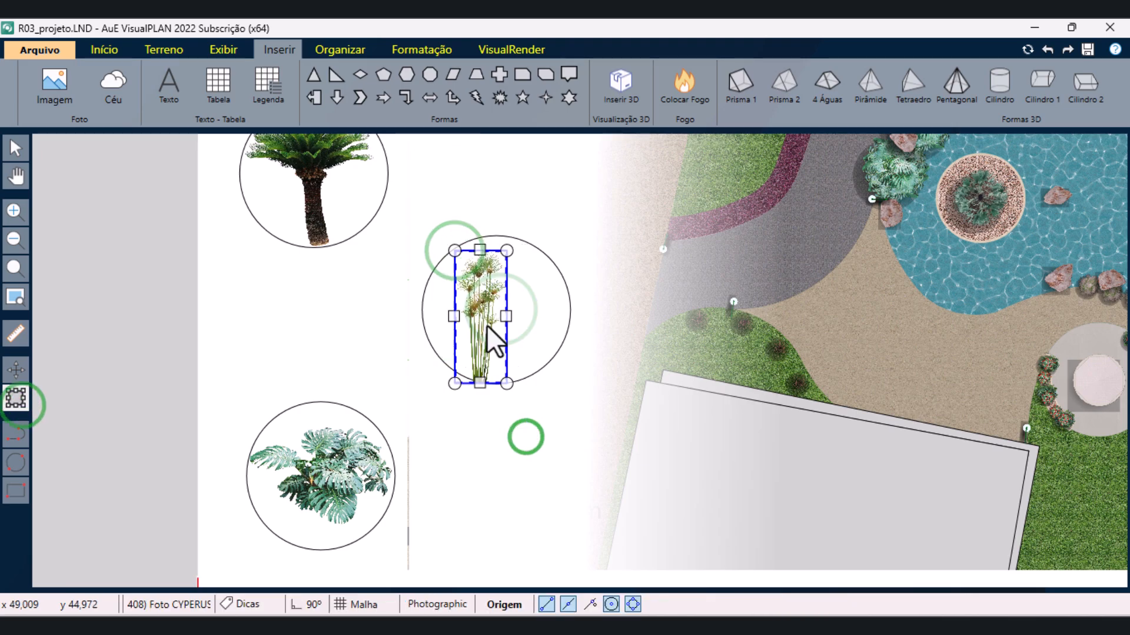
{"action": "left_click", "coordinate": [8, 144]}
{"action": "left_click_drag", "start_coordinate": [477, 317], "coordinate": [486, 322]}
{"action": "left_click", "coordinate": [456, 427]}
{"action": "scroll", "coordinate": [206, 426], "scroll_direction": "down", "scroll_amount": 5}
- Insert the Psidium tree picture from the AGOSTO folder onto the sheet, finding it with the search term psi
{"action": "left_click", "coordinate": [173, 448]}
{"action": "left_click", "coordinate": [54, 82]}
{"action": "left_click", "coordinate": [62, 439]}
{"action": "left_click", "coordinate": [290, 88]}
{"action": "left_click", "coordinate": [414, 78]}
{"action": "type", "text": "psi"}
{"action": "left_click", "coordinate": [227, 230]}
{"action": "left_click", "coordinate": [433, 544]}
- Scale the Psidium picture down and centre it in the upper inner circle on the plan's right side
{"action": "scroll", "coordinate": [444, 435], "scroll_direction": "down", "scroll_amount": 2}
{"action": "left_click", "coordinate": [18, 396]}
{"action": "left_click_drag", "start_coordinate": [300, 196], "coordinate": [591, 434]}
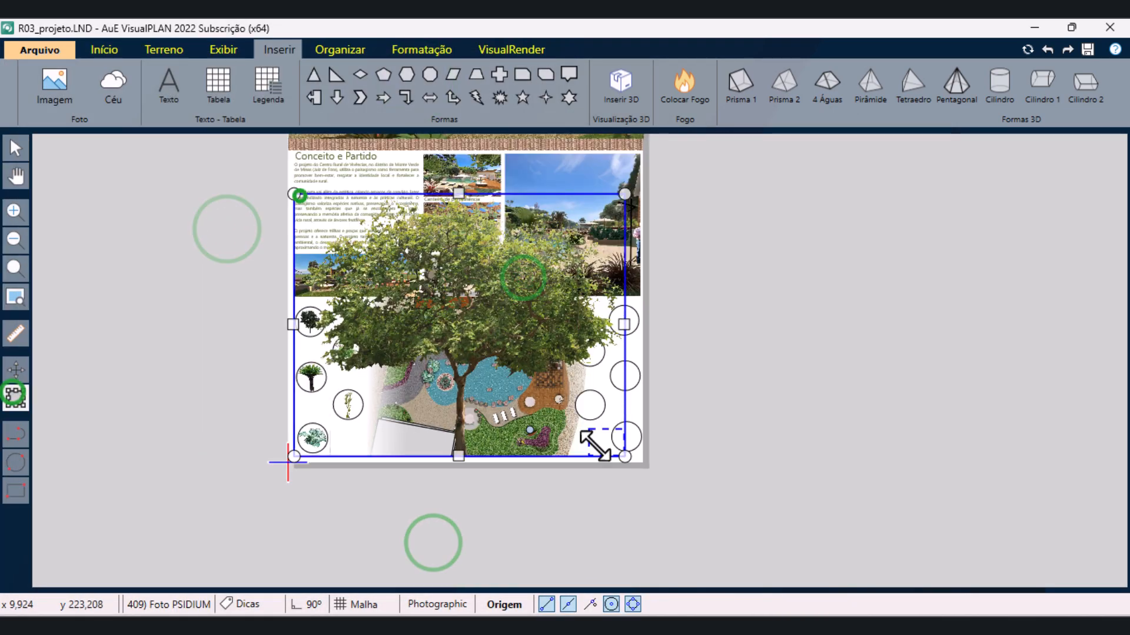
{"action": "scroll", "coordinate": [550, 418], "scroll_direction": "down", "scroll_amount": 4}
{"action": "left_click", "coordinate": [26, 366]}
{"action": "left_click", "coordinate": [598, 181]}
{"action": "left_click", "coordinate": [582, 426]}
{"action": "scroll", "coordinate": [583, 438], "scroll_direction": "up", "scroll_amount": 5}
{"action": "left_click", "coordinate": [465, 299]}
{"action": "left_click", "coordinate": [547, 276]}
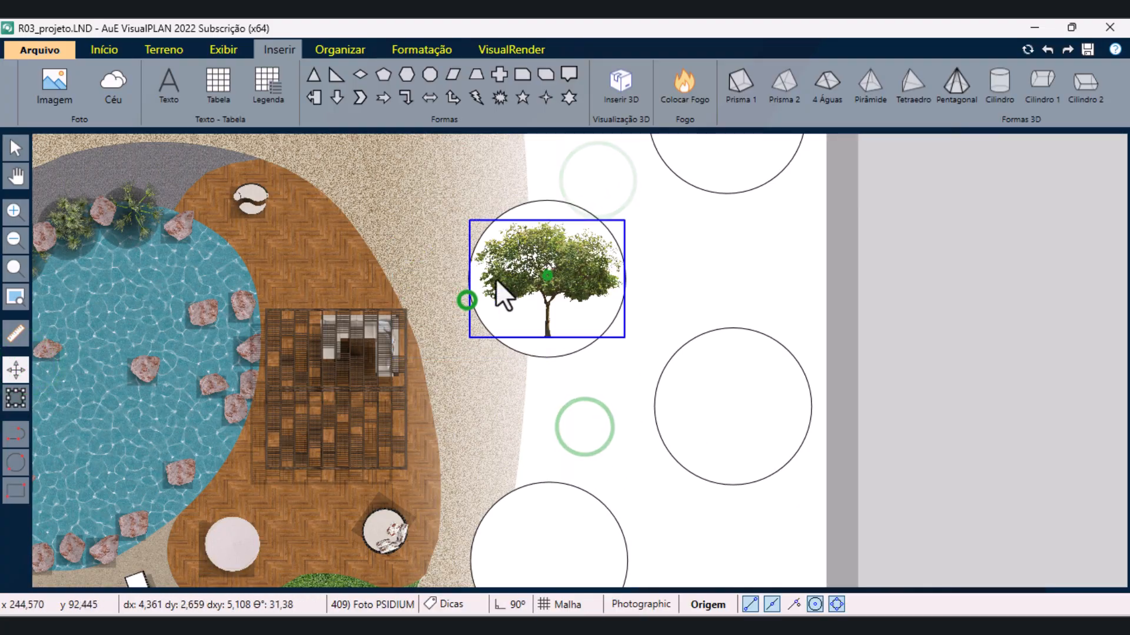
- Insert the ERIOBOTRYA JAPONICA picture from the AGOSTO folder onto the sheet, finding it with the search term erio
{"action": "left_click", "coordinate": [61, 78]}
{"action": "left_click", "coordinate": [89, 440]}
{"action": "left_click", "coordinate": [409, 85]}
{"action": "type", "text": "erio"}
{"action": "left_click", "coordinate": [231, 213]}
{"action": "left_click", "coordinate": [441, 557]}
{"action": "scroll", "coordinate": [496, 380], "scroll_direction": "down", "scroll_amount": 5}
{"action": "left_click", "coordinate": [18, 153]}
{"action": "left_click", "coordinate": [418, 313]}
- Scale the Eriobotrya picture down and place it in the lower inner circle on the plan's right side
{"action": "left_click", "coordinate": [17, 399]}
{"action": "left_click_drag", "start_coordinate": [103, 61], "coordinate": [499, 469]}
{"action": "scroll", "coordinate": [499, 479], "scroll_direction": "down", "scroll_amount": 4}
{"action": "left_click", "coordinate": [16, 370]}
{"action": "left_click", "coordinate": [520, 173]}
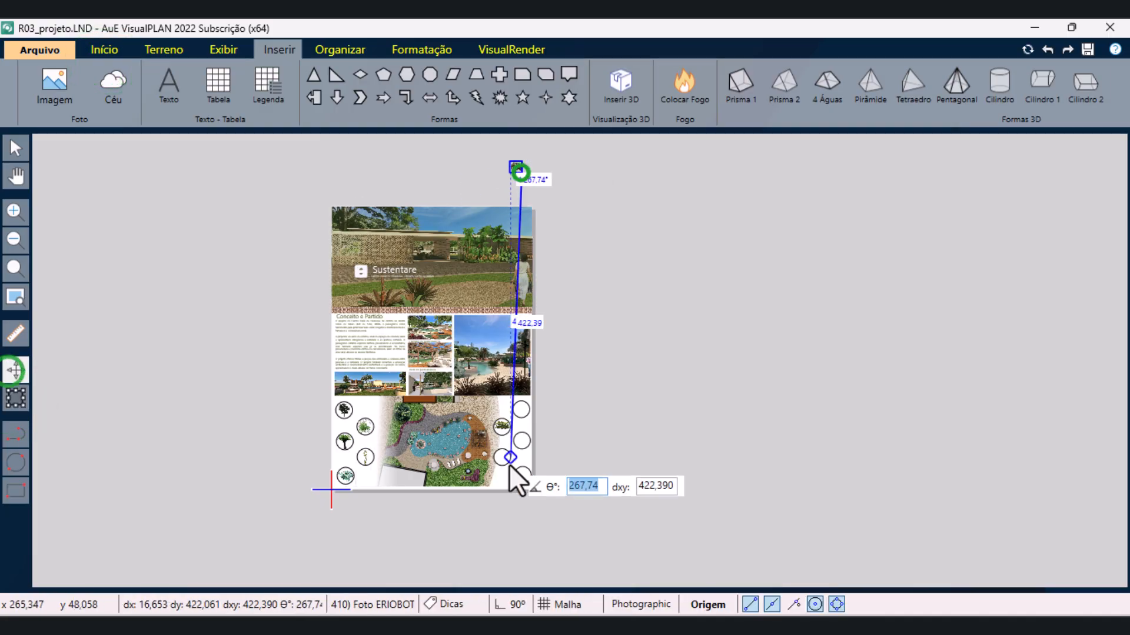
{"action": "left_click", "coordinate": [509, 463]}
{"action": "scroll", "coordinate": [508, 469], "scroll_direction": "up", "scroll_amount": 8}
{"action": "left_click", "coordinate": [512, 338]}
{"action": "left_click", "coordinate": [490, 400]}
- Insert the Vriesea picture from the AGOSTO folder onto the sheet, finding it with the search term vrie
{"action": "left_click", "coordinate": [53, 75]}
{"action": "left_click", "coordinate": [70, 439]}
{"action": "left_click", "coordinate": [454, 86]}
{"action": "type", "text": "vrie"}
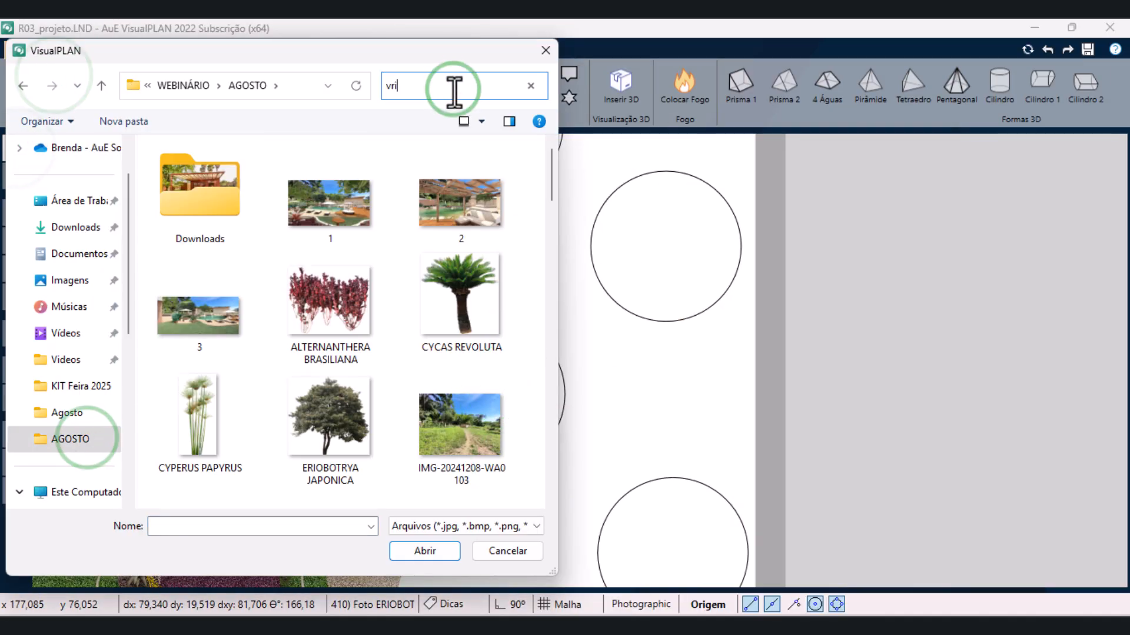
{"action": "left_click", "coordinate": [214, 187]}
{"action": "left_click", "coordinate": [424, 550]}
{"action": "left_click", "coordinate": [295, 255]}
- Scale the Vriesea picture down and place it in the uppermost outer circle on the plan's right side
{"action": "left_click", "coordinate": [16, 399]}
{"action": "left_click_drag", "start_coordinate": [157, 166], "coordinate": [476, 420]}
{"action": "scroll", "coordinate": [477, 420], "scroll_direction": "down", "scroll_amount": 5}
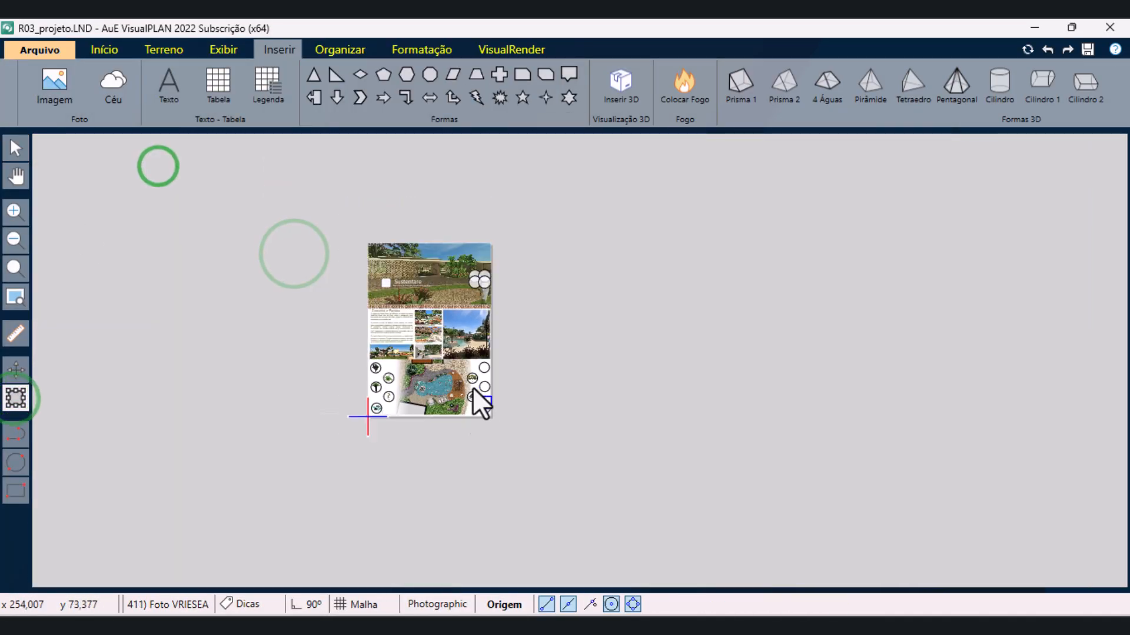
{"action": "left_click", "coordinate": [16, 371]}
{"action": "left_click", "coordinate": [493, 209]}
{"action": "left_click", "coordinate": [498, 360]}
{"action": "left_click", "coordinate": [499, 373]}
{"action": "left_click", "coordinate": [498, 339]}
{"action": "left_click", "coordinate": [497, 276]}
- Insert the ALTERNANTHERA BRASILIANA picture from the AGOSTO folder onto the sheet, finding it with the search term alter
{"action": "left_click", "coordinate": [68, 90]}
{"action": "left_click", "coordinate": [69, 441]}
{"action": "left_click", "coordinate": [404, 84]}
{"action": "type", "text": "alter"}
{"action": "left_click", "coordinate": [242, 189]}
{"action": "left_click", "coordinate": [437, 548]}
{"action": "left_click", "coordinate": [11, 147]}
{"action": "left_click", "coordinate": [402, 275]}
- Scale the Alternanthera picture down and move it to the middle outer circle on the plan's right side
{"action": "left_click", "coordinate": [12, 400]}
{"action": "left_click_drag", "start_coordinate": [243, 170], "coordinate": [525, 384]}
{"action": "scroll", "coordinate": [419, 432], "scroll_direction": "down", "scroll_amount": 3}
{"action": "left_click", "coordinate": [22, 371]}
{"action": "left_click", "coordinate": [498, 178]}
{"action": "left_click", "coordinate": [499, 388]}
{"action": "scroll", "coordinate": [500, 389], "scroll_direction": "up", "scroll_amount": 5}
{"action": "left_click", "coordinate": [500, 343]}
{"action": "left_click", "coordinate": [552, 410]}
- Fine-tune the Alternanthera picture's size and centre it inside the middle outer circle
{"action": "left_click", "coordinate": [16, 398]}
{"action": "left_click_drag", "start_coordinate": [351, 253], "coordinate": [427, 263]}
{"action": "left_click", "coordinate": [7, 370]}
{"action": "left_click", "coordinate": [488, 368]}
{"action": "left_click", "coordinate": [17, 397]}
{"action": "left_click_drag", "start_coordinate": [553, 306], "coordinate": [570, 287]}
{"action": "left_click", "coordinate": [18, 147]}
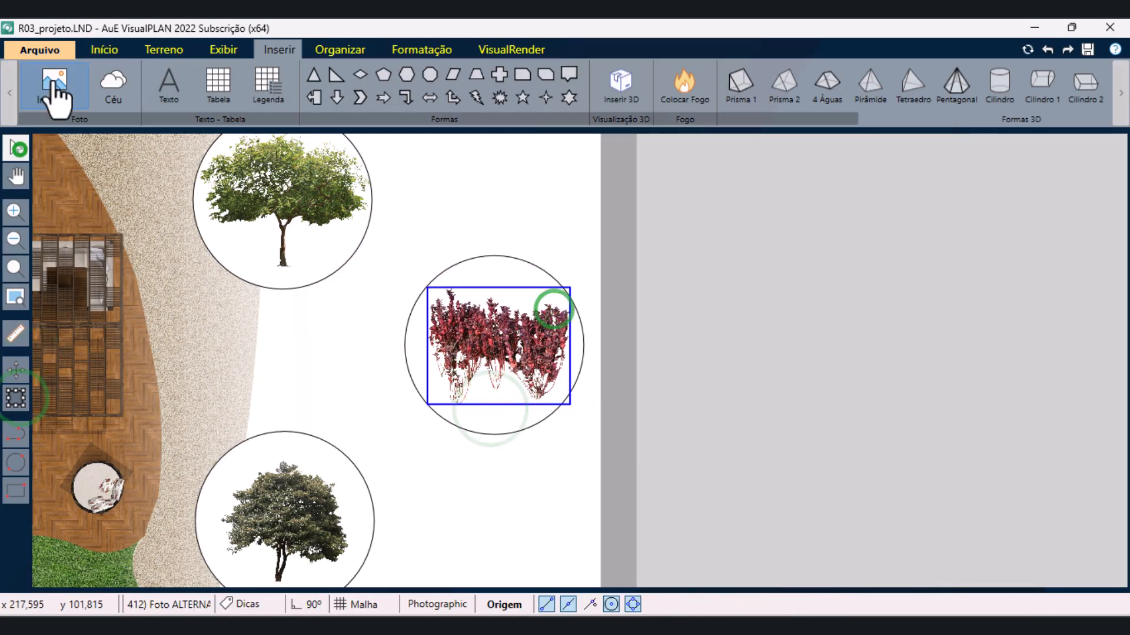
- Insert the Mangifera picture from the AGOSTO folder onto the sheet, finding it with the search term mangi
{"action": "left_click", "coordinate": [53, 79]}
{"action": "left_click", "coordinate": [74, 433]}
{"action": "left_click", "coordinate": [436, 80]}
{"action": "type", "text": "mangi"}
{"action": "left_click", "coordinate": [197, 194]}
{"action": "left_click", "coordinate": [436, 555]}
{"action": "scroll", "coordinate": [736, 236], "scroll_direction": "down", "scroll_amount": 5}
{"action": "left_click", "coordinate": [759, 348]}
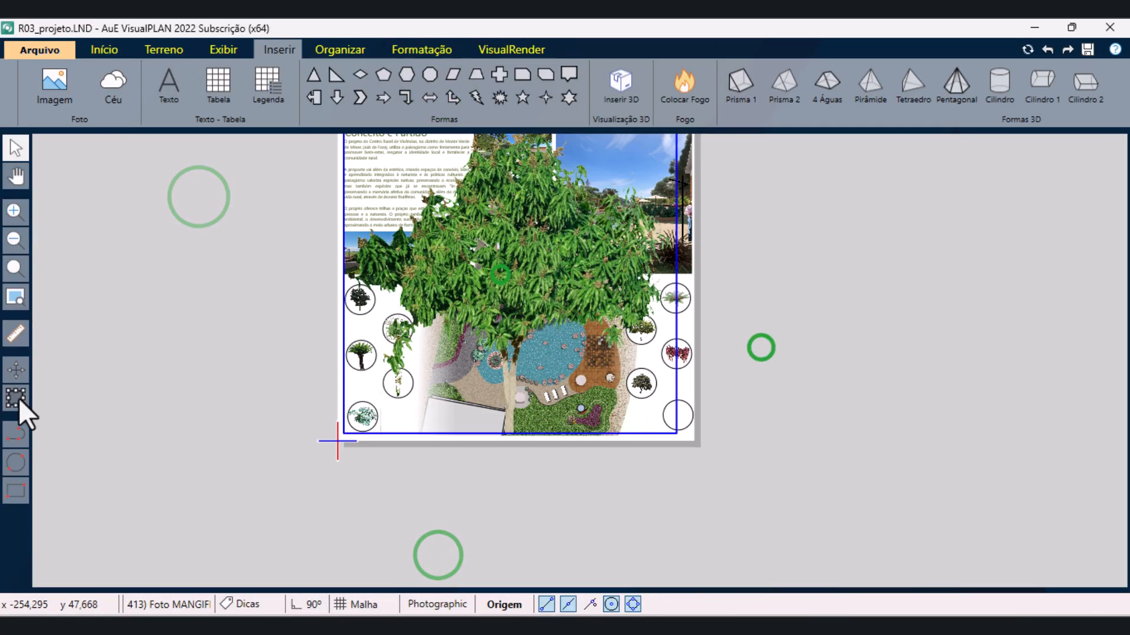
- Scale the Mangifera picture down and move it to the lowest outer circle on the plan's right side
{"action": "left_click", "coordinate": [20, 396]}
{"action": "scroll", "coordinate": [318, 489], "scroll_direction": "down", "scroll_amount": 2}
{"action": "left_click_drag", "start_coordinate": [338, 260], "coordinate": [529, 446]}
{"action": "scroll", "coordinate": [552, 449], "scroll_direction": "down", "scroll_amount": 2}
{"action": "left_click", "coordinate": [19, 370]}
{"action": "left_click", "coordinate": [552, 228]}
{"action": "left_click", "coordinate": [554, 453]}
{"action": "scroll", "coordinate": [554, 453], "scroll_direction": "up", "scroll_amount": 6}
{"action": "left_click", "coordinate": [515, 404]}
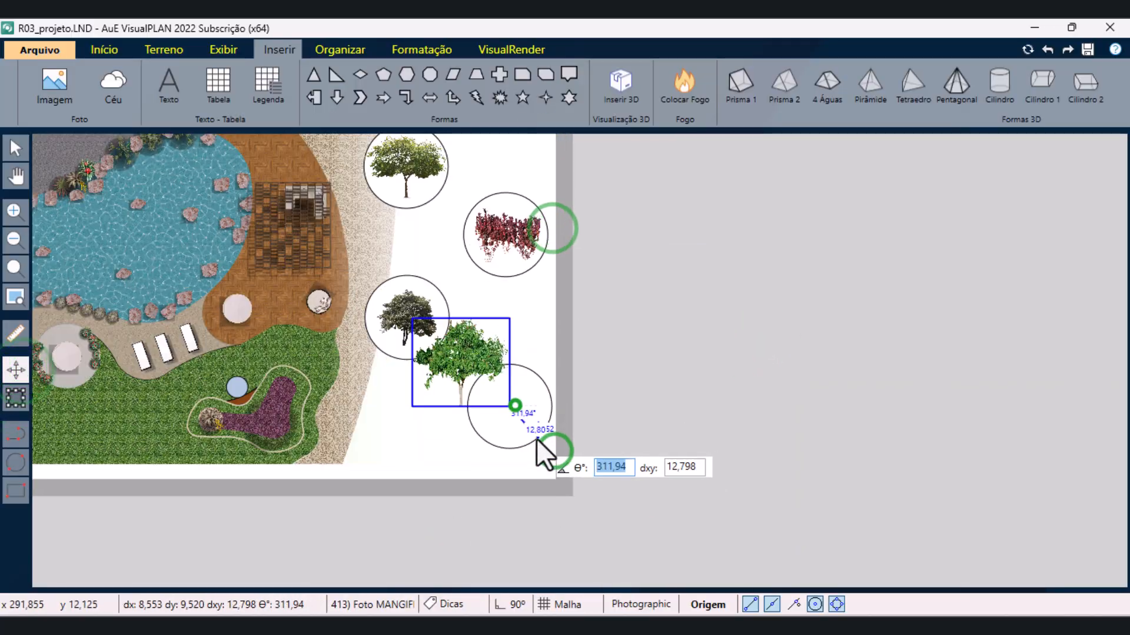
{"action": "left_click", "coordinate": [537, 438]}
- Shrink the Mangifera picture further so it fits inside its circle, and deselect it
{"action": "scroll", "coordinate": [537, 438], "scroll_direction": "up", "scroll_amount": 3}
{"action": "left_click", "coordinate": [17, 399]}
{"action": "left_click", "coordinate": [447, 284]}
{"action": "left_click", "coordinate": [457, 341]}
{"action": "left_click", "coordinate": [16, 146]}
{"action": "left_click", "coordinate": [765, 333]}
- Stamp one copy of the Deck de permanência caption beside the plant circles on the plan's left side
{"action": "left_click", "coordinate": [16, 298]}
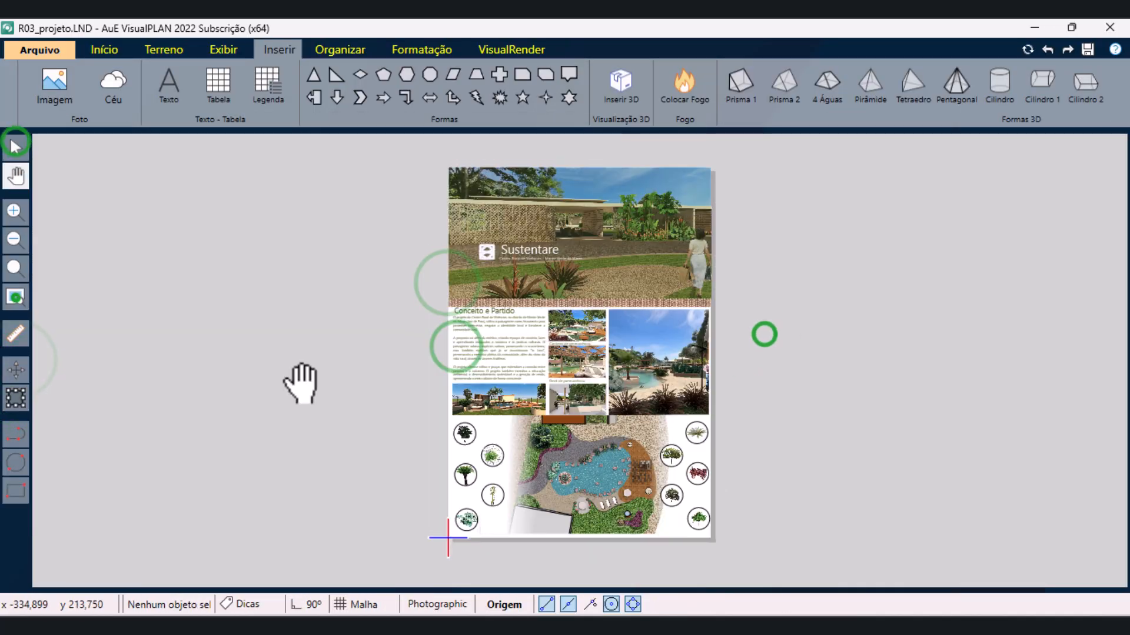
{"action": "left_click", "coordinate": [1034, 586]}
{"action": "scroll", "coordinate": [559, 535], "scroll_direction": "up", "scroll_amount": 7}
{"action": "scroll", "coordinate": [559, 534], "scroll_direction": "down", "scroll_amount": 1}
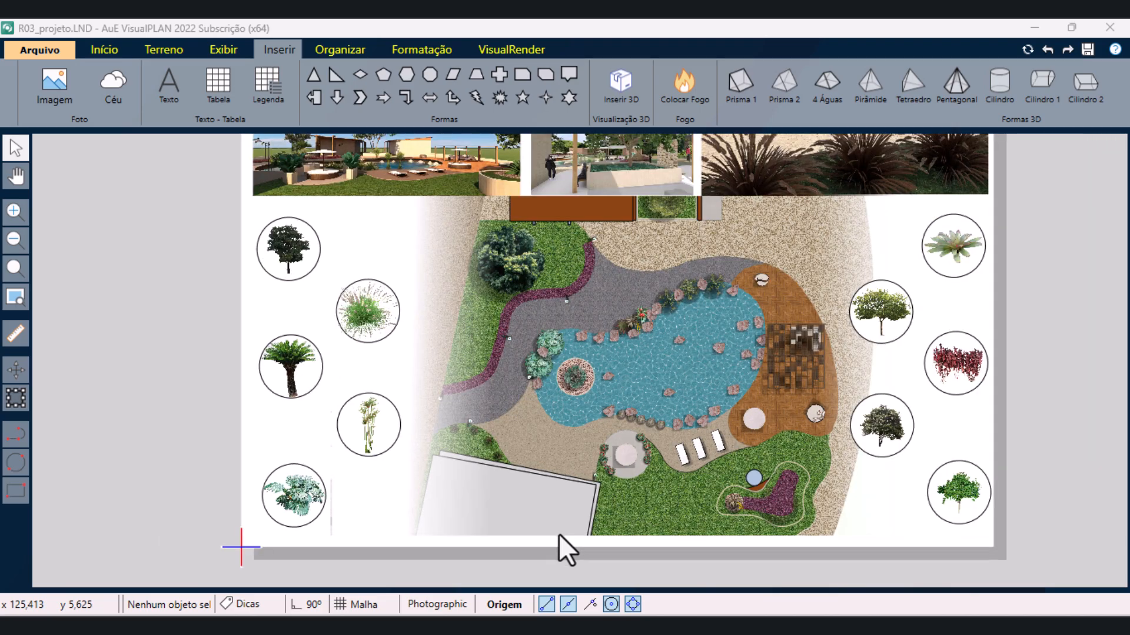
{"action": "scroll", "coordinate": [265, 323], "scroll_direction": "up", "scroll_amount": 1}
{"action": "scroll", "coordinate": [317, 318], "scroll_direction": "down", "scroll_amount": 3}
{"action": "scroll", "coordinate": [406, 241], "scroll_direction": "up", "scroll_amount": 2}
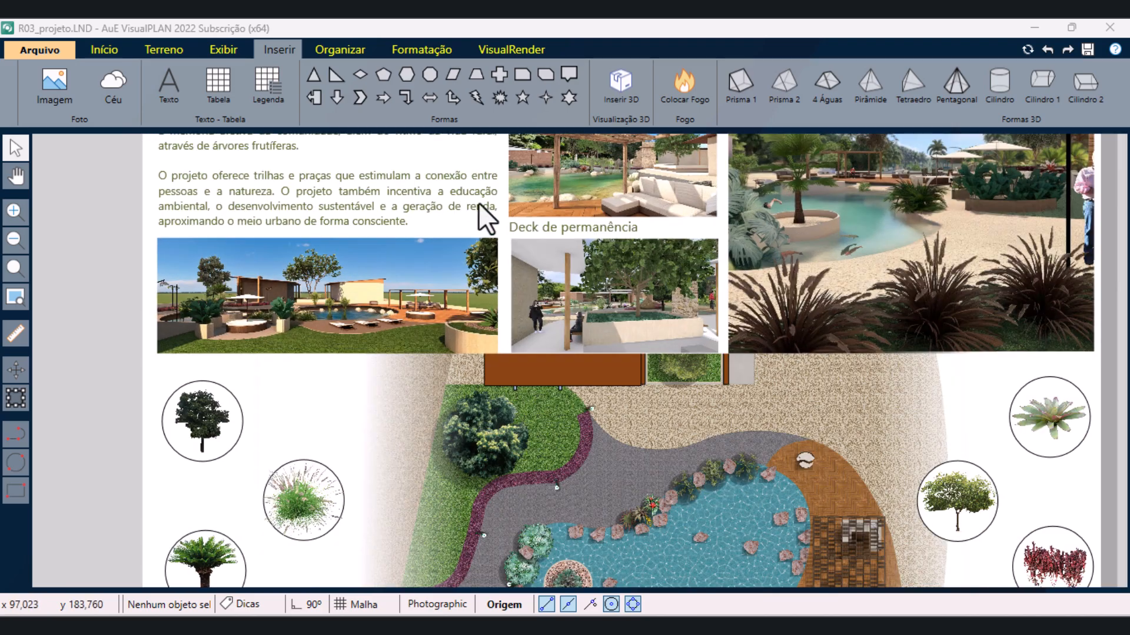
{"action": "left_click", "coordinate": [553, 228]}
{"action": "left_click", "coordinate": [409, 49]}
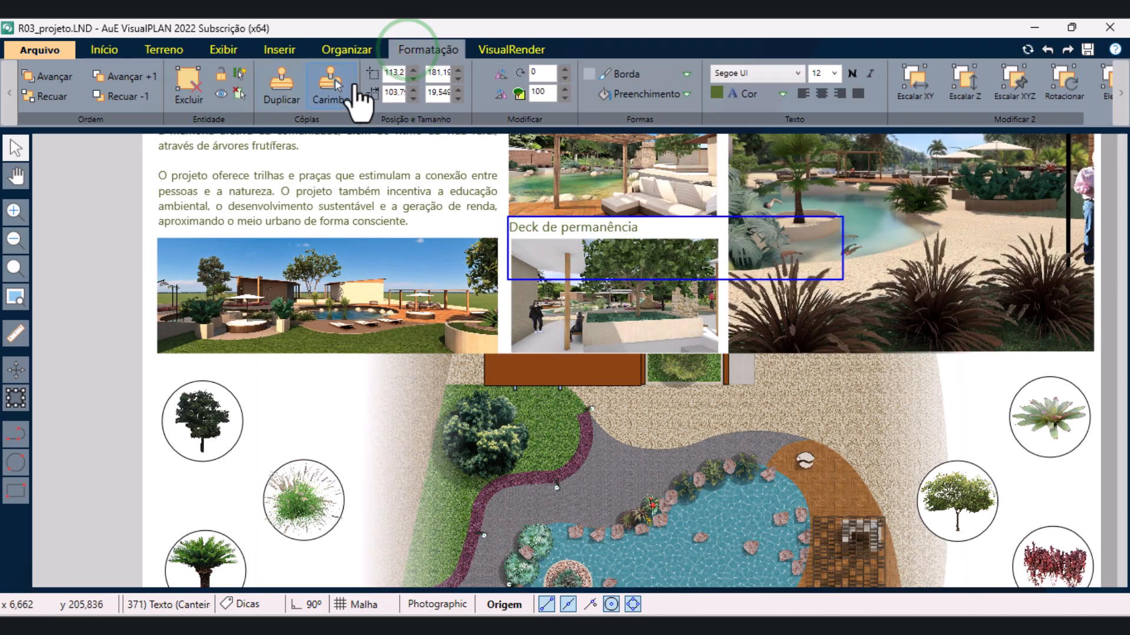
{"action": "left_click", "coordinate": [331, 89]}
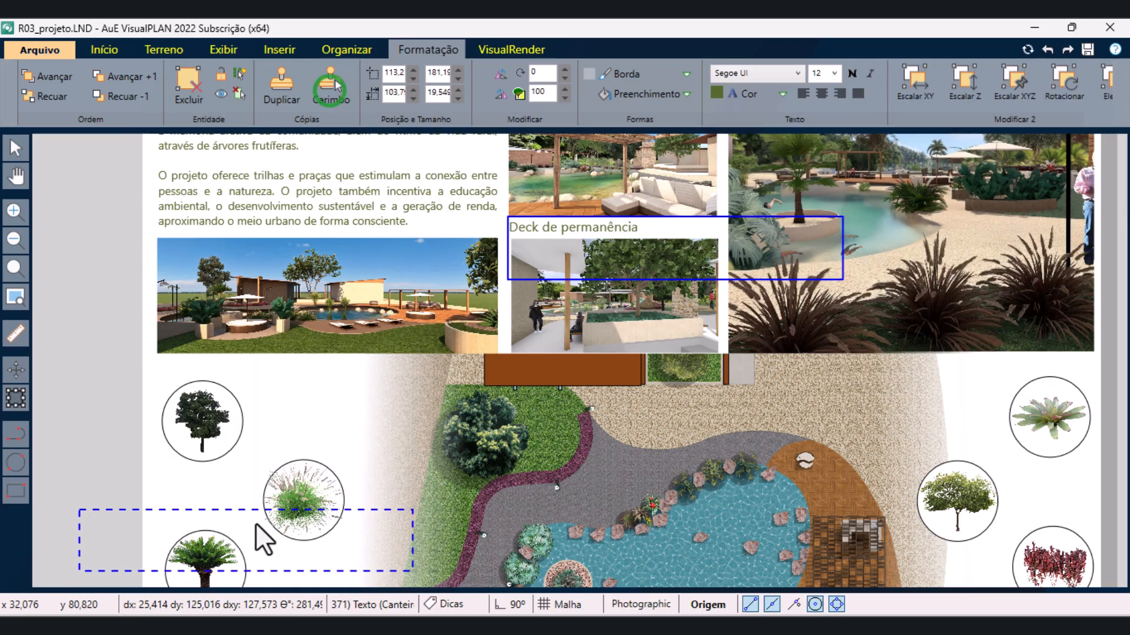
{"action": "left_click", "coordinate": [447, 578]}
{"action": "key", "text": "Escape"}
- Replace the copied caption's text with 1-Persea americana
{"action": "scroll", "coordinate": [112, 517], "scroll_direction": "up", "scroll_amount": 5}
{"action": "double_click", "coordinate": [307, 399]}
{"action": "left_click_drag", "start_coordinate": [666, 396], "coordinate": [208, 362]}
{"action": "type", "text": "1"}
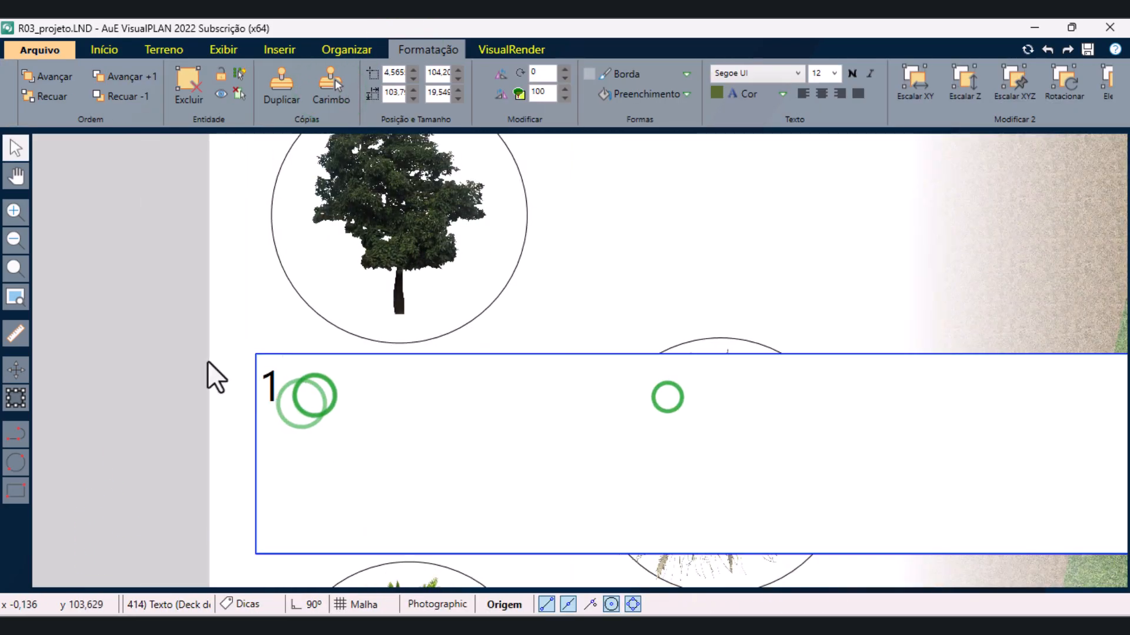
{"action": "type", "text": "-Persea americana"}
{"action": "left_click", "coordinate": [207, 361]}
{"action": "left_click", "coordinate": [483, 387]}
- Narrow the Persea americana caption's text box, left-align its text and position it beneath the first tree circle
{"action": "scroll", "coordinate": [380, 365], "scroll_direction": "down", "scroll_amount": 3}
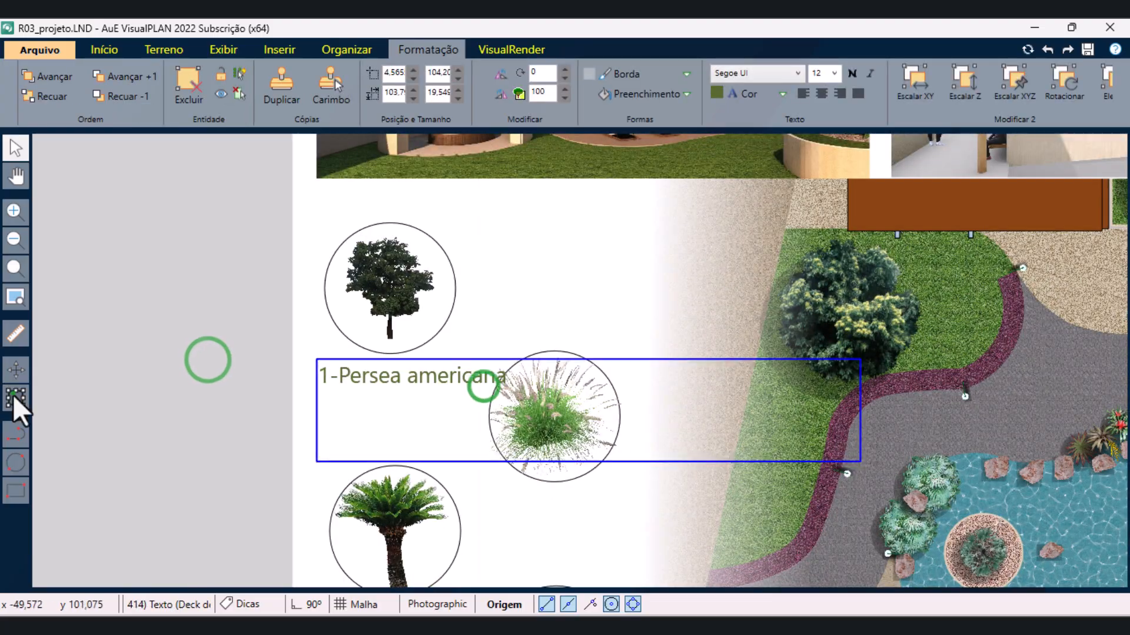
{"action": "left_click", "coordinate": [16, 394]}
{"action": "left_click_drag", "start_coordinate": [862, 410], "coordinate": [560, 410]}
{"action": "left_click", "coordinate": [822, 95]}
{"action": "left_click", "coordinate": [804, 94]}
{"action": "left_click", "coordinate": [16, 152]}
{"action": "left_click_drag", "start_coordinate": [360, 375], "coordinate": [339, 370]}
{"action": "left_click_drag", "start_coordinate": [435, 366], "coordinate": [464, 182]}
- Stamp a copy of the Persea americana caption beneath the Cycas circle and change its plant name to Cycas revoluta
{"action": "scroll", "coordinate": [464, 182], "scroll_direction": "down", "scroll_amount": 3}
{"action": "left_click", "coordinate": [331, 97]}
{"action": "left_click", "coordinate": [452, 385]}
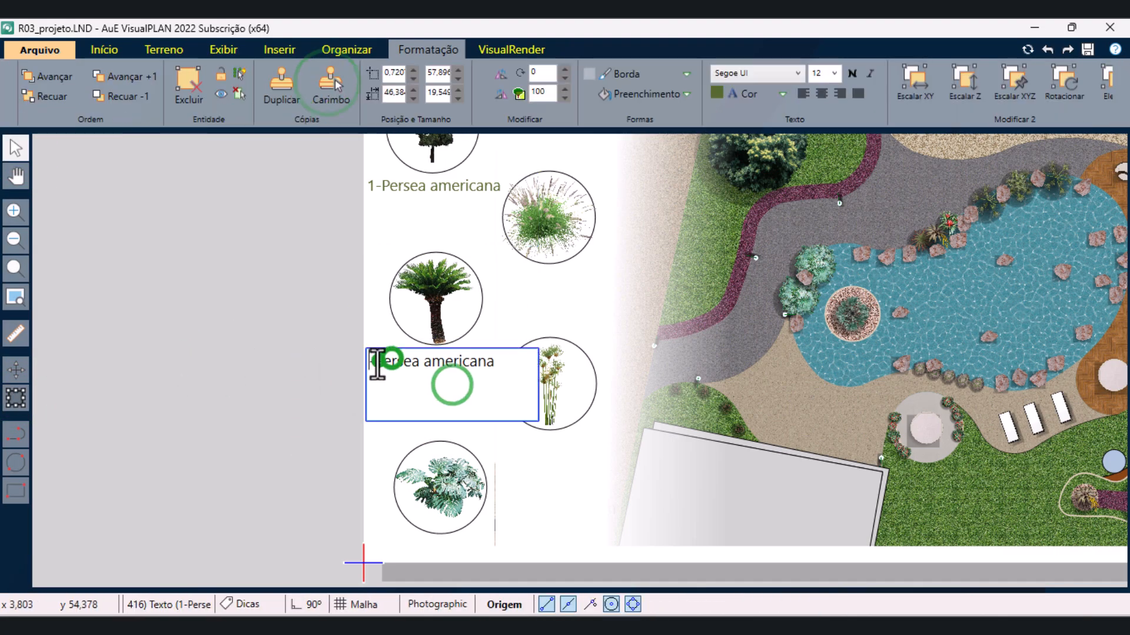
- Stamp another copy of the plant caption beneath the Monstera circle and adjust its position
{"action": "left_click", "coordinate": [328, 96]}
{"action": "left_click", "coordinate": [457, 548]}
{"action": "scroll", "coordinate": [455, 538], "scroll_direction": "down", "scroll_amount": 2}
{"action": "scroll", "coordinate": [447, 532], "scroll_direction": "up", "scroll_amount": 5}
{"action": "left_click_drag", "start_coordinate": [339, 458], "coordinate": [361, 494]}
- Renumber the caption under the Monstera circle to 3 and change its plant name to Monstera
{"action": "double_click", "coordinate": [395, 483]}
{"action": "left_click", "coordinate": [313, 494]}
{"action": "type", "text": "3"}
{"action": "type", "text": "Monstera d"}
{"action": "left_click_drag", "start_coordinate": [507, 489], "coordinate": [391, 446]}
{"action": "left_click", "coordinate": [274, 312]}
- Shrink the Monstera caption's text box and stamp a copy of it beneath the upper inner circle with the grass picture
{"action": "left_click", "coordinate": [347, 443]}
{"action": "left_click", "coordinate": [16, 396]}
{"action": "left_click", "coordinate": [441, 504]}
{"action": "left_click", "coordinate": [393, 475]}
{"action": "left_click", "coordinate": [319, 93]}
{"action": "left_click", "coordinate": [434, 314]}
- Change the copied caption's text to 4-Pennisetum and adjust its position beneath the grass circle
{"action": "double_click", "coordinate": [332, 314]}
{"action": "left_click", "coordinate": [320, 332]}
{"action": "key", "text": "BackSpace"}
{"action": "type", "text": "4"}
{"action": "key", "text": "End"}
{"action": "key", "text": "BackSpace"}
{"action": "key", "text": "BackSpace"}
{"action": "key", "text": "BackSpace"}
{"action": "key", "text": "BackSpace"}
{"action": "key", "text": "BackSpace"}
{"action": "key", "text": "BackSpace"}
{"action": "key", "text": "BackSpace"}
{"action": "key", "text": "BackSpace"}
{"action": "key", "text": "BackSpace"}
{"action": "key", "text": "BackSpace"}
{"action": "key", "text": "BackSpace"}
{"action": "key", "text": "BackSpace"}
{"action": "key", "text": "BackSpace"}
{"action": "key", "text": "BackSpace"}
{"action": "key", "text": "BackSpace"}
{"action": "key", "text": "BackSpace"}
{"action": "key", "text": "BackSpace"}
{"action": "key", "text": "BackSpace"}
{"action": "type", "text": "Pennisetum"}
{"action": "left_click", "coordinate": [370, 436]}
{"action": "left_click_drag", "start_coordinate": [491, 328], "coordinate": [553, 321]}
- Stamp a copy of the plant caption beneath the papyrus circle and change its text to 5-Cyperus papyrus
{"action": "left_click", "coordinate": [333, 90]}
{"action": "scroll", "coordinate": [528, 521], "scroll_direction": "up", "scroll_amount": 3}
{"action": "left_click", "coordinate": [528, 522]}
{"action": "double_click", "coordinate": [515, 521]}
{"action": "triple_click", "coordinate": [515, 522]}
{"action": "type", "text": "5"}
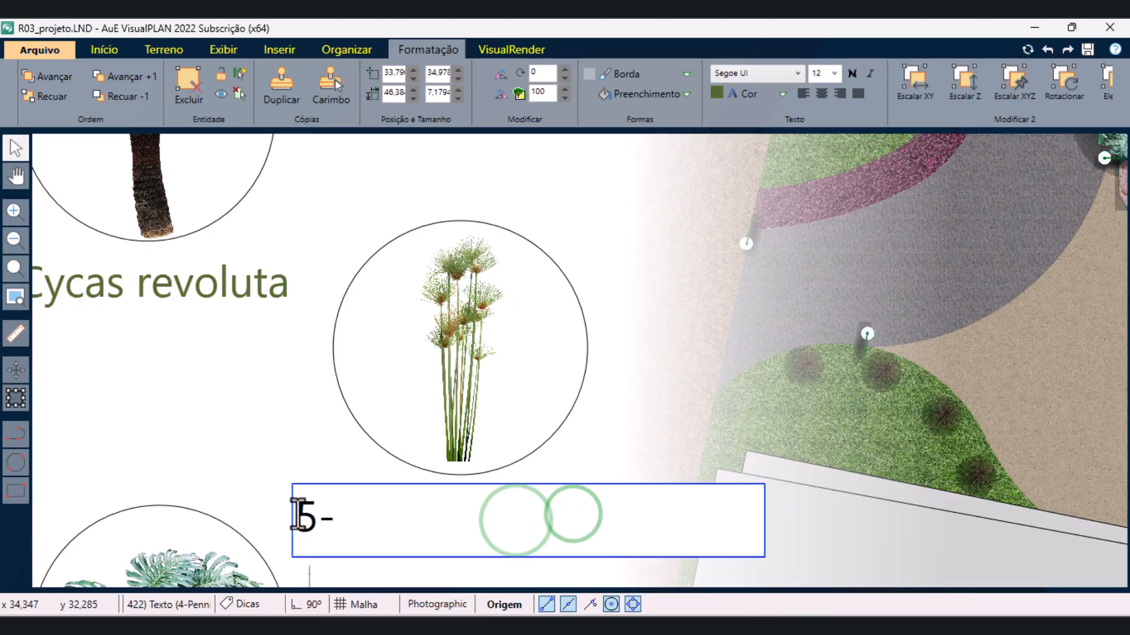
{"action": "left_click", "coordinate": [279, 426]}
{"action": "left_click", "coordinate": [454, 518]}
- Stamp a caption copy beneath the upper inner tree circle on the plan's other side and change its text to 6-Psidium guajava
{"action": "scroll", "coordinate": [224, 478], "scroll_direction": "down", "scroll_amount": 6}
{"action": "left_click", "coordinate": [322, 92]}
{"action": "scroll", "coordinate": [730, 391], "scroll_direction": "up", "scroll_amount": 5}
{"action": "left_click", "coordinate": [718, 392]}
{"action": "scroll", "coordinate": [633, 391], "scroll_direction": "up", "scroll_amount": 3}
{"action": "double_click", "coordinate": [635, 392]}
{"action": "left_click", "coordinate": [479, 398]}
{"action": "key", "text": "BackSpace"}
{"action": "type", "text": "6"}
{"action": "left_click_drag", "start_coordinate": [505, 400], "coordinate": [889, 423]}
{"action": "type", "text": "Psidium gua"}
{"action": "left_click", "coordinate": [769, 476]}
{"action": "left_click", "coordinate": [726, 404]}
- Stamp a caption copy beneath the lower inner tree circle and change its text to 7-Eriobotrya japonica
{"action": "left_click", "coordinate": [323, 87]}
{"action": "left_click", "coordinate": [557, 397]}
{"action": "double_click", "coordinate": [557, 397]}
{"action": "left_click_drag", "start_coordinate": [636, 400], "coordinate": [331, 383]}
{"action": "type", "text": "7-Eriobotrya japonica"}
{"action": "key", "text": "Left"}
{"action": "key", "text": "Left"}
{"action": "key", "text": "Left"}
{"action": "key", "text": "Left"}
{"action": "key", "text": "Left"}
{"action": "key", "text": "Left"}
{"action": "key", "text": "Left"}
{"action": "key", "text": "Left"}
{"action": "key", "text": "Right"}
{"action": "type", "text": "j"}
{"action": "left_click", "coordinate": [534, 441]}
- Stamp a caption copy beneath the bromeliad circle, change its text to 8-Vriesea, and shrink and align its text box
{"action": "left_click", "coordinate": [608, 404]}
{"action": "left_click", "coordinate": [316, 92]}
{"action": "left_click", "coordinate": [592, 328]}
{"action": "double_click", "coordinate": [592, 328]}
{"action": "left_click_drag", "start_coordinate": [727, 355], "coordinate": [462, 340]}
{"action": "type", "text": "8-Vriesea"}
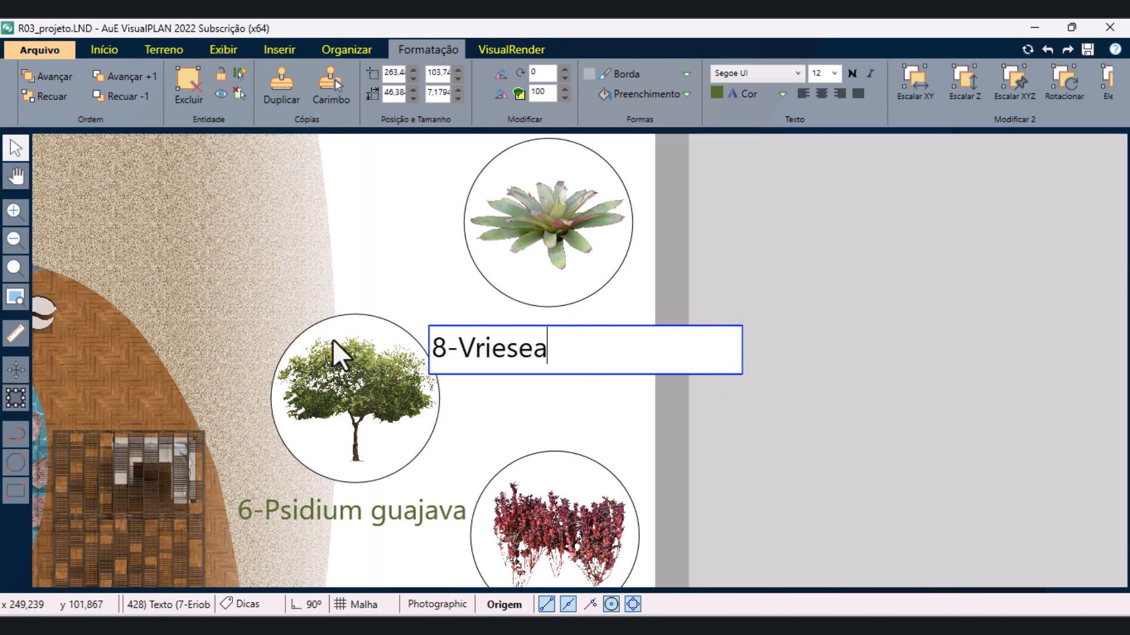
{"action": "left_click_drag", "start_coordinate": [539, 348], "coordinate": [566, 337]}
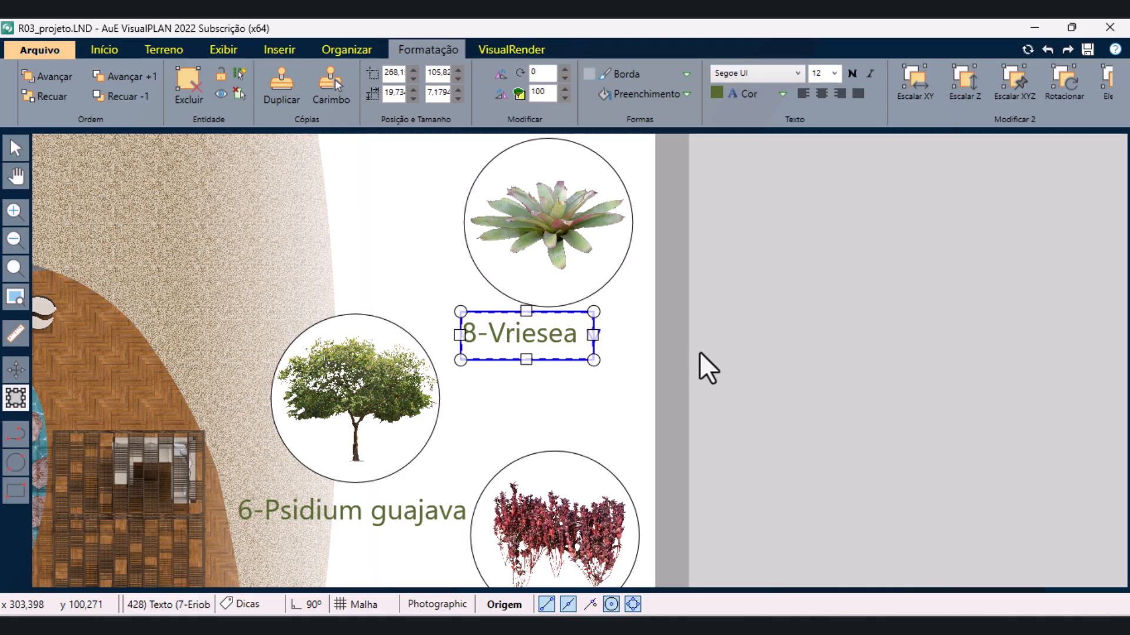
{"action": "left_click_drag", "start_coordinate": [564, 337], "coordinate": [567, 329]}
- Stamp a copy of the Vriesea caption beneath the red-leaved plant circle and change its text to 9-Alternanthera brasiliana
{"action": "scroll", "coordinate": [539, 206], "scroll_direction": "down", "scroll_amount": 5}
{"action": "scroll", "coordinate": [539, 385], "scroll_direction": "up", "scroll_amount": 2}
{"action": "scroll", "coordinate": [539, 387], "scroll_direction": "up", "scroll_amount": 2}
{"action": "left_click", "coordinate": [330, 95]}
{"action": "left_click", "coordinate": [550, 395]}
{"action": "key", "text": "Escape"}
{"action": "double_click", "coordinate": [501, 397]}
{"action": "left_click_drag", "start_coordinate": [607, 389], "coordinate": [485, 399]}
{"action": "type", "text": "9-Alternanthera brasiliana"}
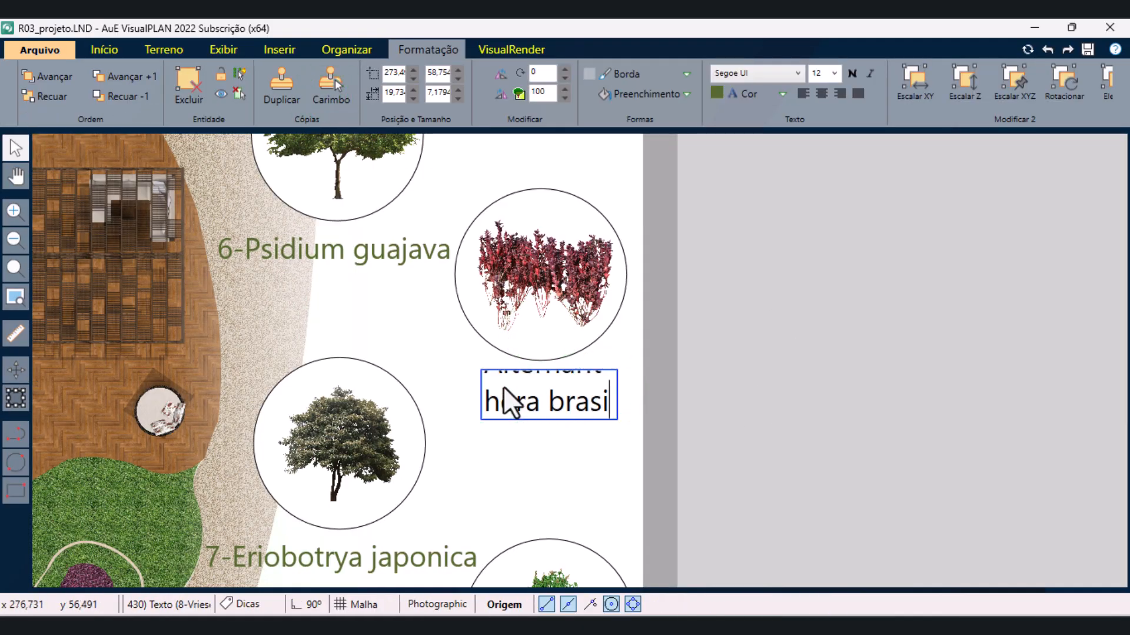
- Reopen the Alternanthera caption to adjust its line break and centre its text
{"action": "left_click", "coordinate": [739, 386]}
{"action": "double_click", "coordinate": [504, 393]}
{"action": "left_click", "coordinate": [551, 380]}
{"action": "left_click", "coordinate": [541, 391]}
{"action": "key", "text": "Return"}
{"action": "left_click", "coordinate": [560, 446]}
{"action": "left_click", "coordinate": [544, 391]}
{"action": "left_click", "coordinate": [821, 94]}
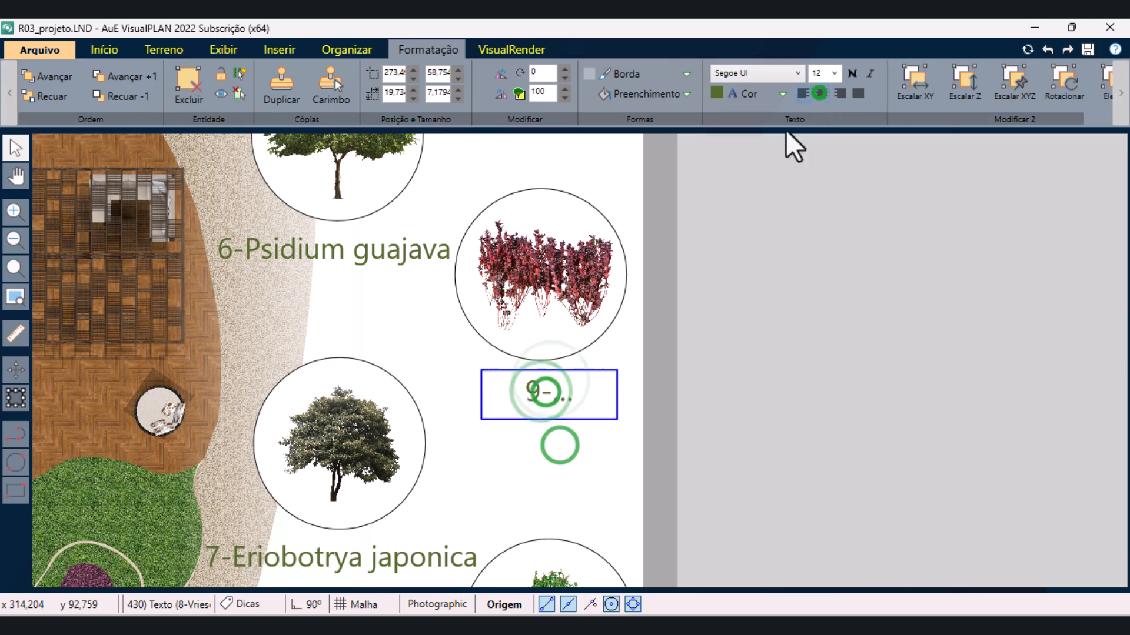
- Enlarge the Alternanthera caption's text box to fit two lines and position it beneath the red-leaved plant circle
{"action": "left_click", "coordinate": [15, 398]}
{"action": "left_click_drag", "start_coordinate": [483, 394], "coordinate": [451, 394]}
{"action": "left_click_drag", "start_coordinate": [616, 393], "coordinate": [640, 391]}
{"action": "left_click_drag", "start_coordinate": [452, 394], "coordinate": [380, 390]}
{"action": "left_click_drag", "start_coordinate": [511, 420], "coordinate": [520, 464]}
{"action": "left_click_drag", "start_coordinate": [636, 415], "coordinate": [602, 416]}
{"action": "left_click", "coordinate": [18, 144]}
{"action": "left_click_drag", "start_coordinate": [531, 432], "coordinate": [574, 425]}
{"action": "left_click", "coordinate": [25, 392]}
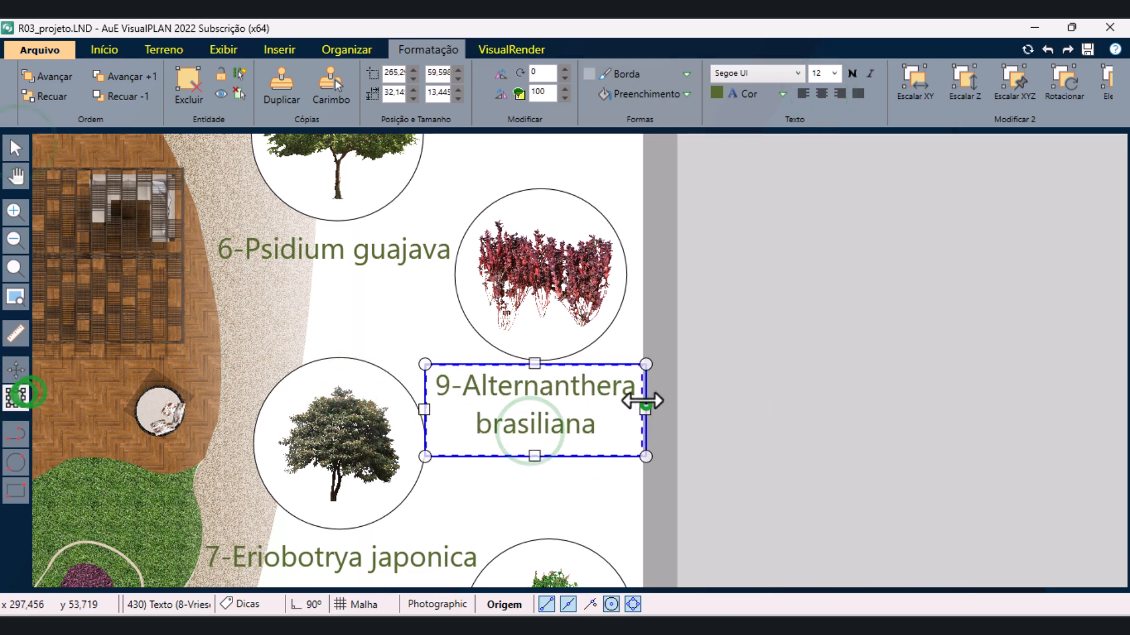
{"action": "left_click_drag", "start_coordinate": [647, 405], "coordinate": [642, 404]}
{"action": "left_click", "coordinate": [18, 145]}
- Stamp a caption copy beneath the lowest tree circle and change its text to 10-Mangifera indica
{"action": "scroll", "coordinate": [582, 400], "scroll_direction": "down", "scroll_amount": 2}
{"action": "left_click", "coordinate": [331, 88]}
{"action": "left_click", "coordinate": [467, 436]}
{"action": "double_click", "coordinate": [467, 436]}
{"action": "left_click_drag", "start_coordinate": [400, 417], "coordinate": [509, 479]}
{"action": "type", "text": "10-Mangifera indica"}
{"action": "left_click", "coordinate": [291, 433]}
- Resize the Mangifera indica caption's text box to one line within the sheet's edge
{"action": "left_click", "coordinate": [17, 398]}
{"action": "left_click_drag", "start_coordinate": [388, 436], "coordinate": [351, 434]}
{"action": "left_click_drag", "start_coordinate": [444, 465], "coordinate": [415, 440]}
{"action": "scroll", "coordinate": [463, 449], "scroll_direction": "up", "scroll_amount": 4}
{"action": "left_click", "coordinate": [668, 379]}
{"action": "left_click", "coordinate": [620, 370]}
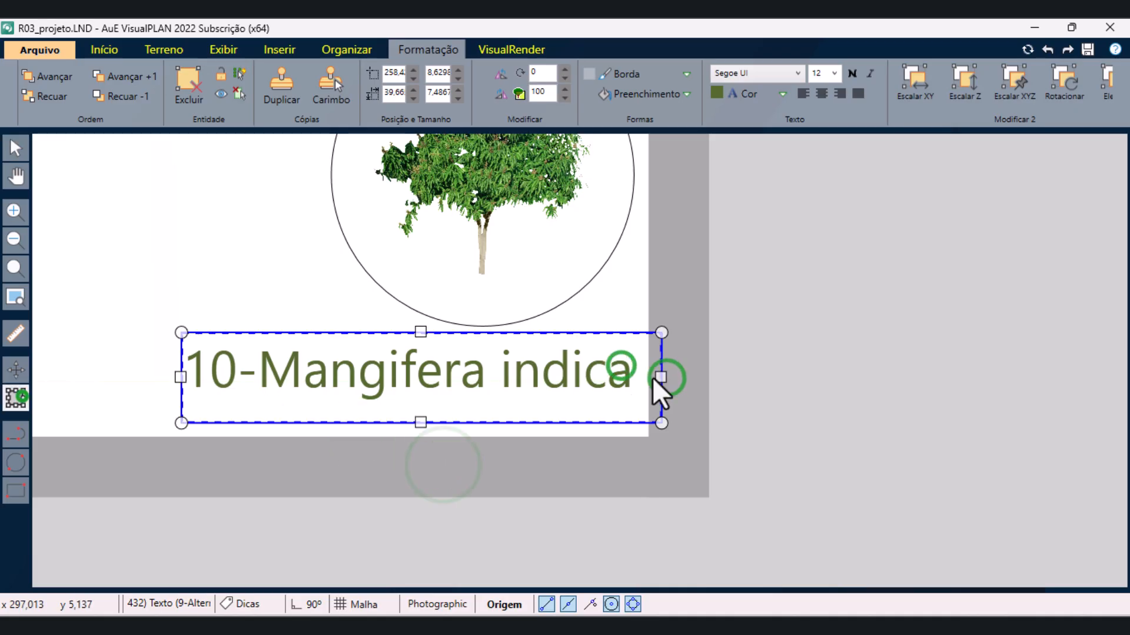
{"action": "left_click", "coordinate": [22, 397]}
{"action": "left_click_drag", "start_coordinate": [665, 378], "coordinate": [648, 378]}
{"action": "left_click", "coordinate": [15, 153]}
{"action": "left_click", "coordinate": [797, 308]}
- Draw a 5 by 5 circle on the edge of the large tree in the plan's upper lawn
{"action": "left_click", "coordinate": [16, 297]}
{"action": "scroll", "coordinate": [524, 523], "scroll_direction": "up", "scroll_amount": 3}
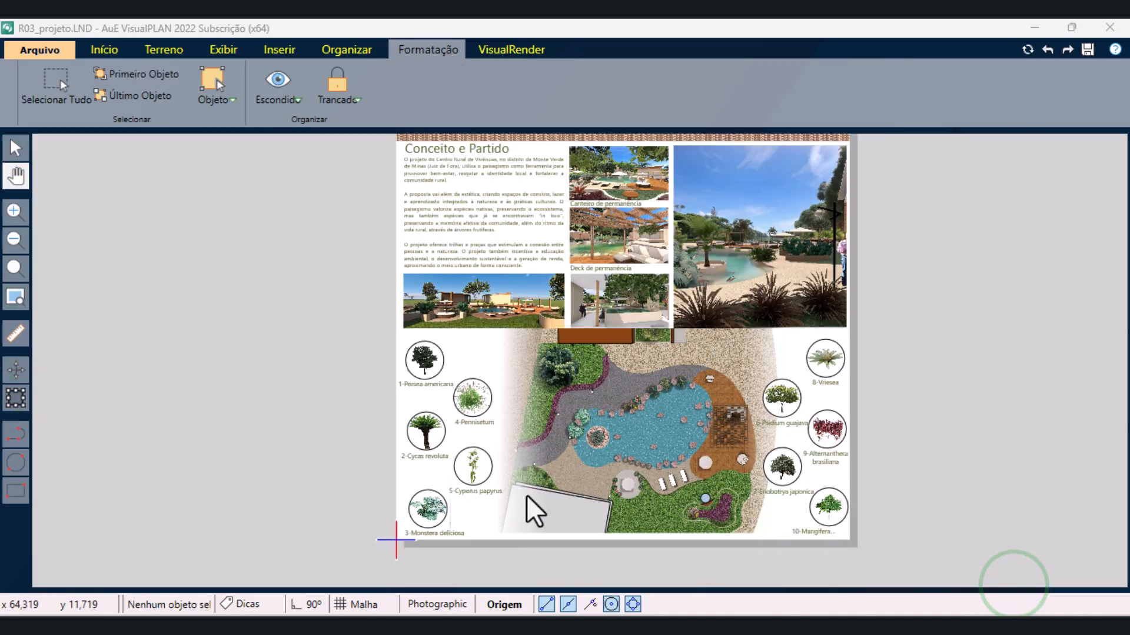
{"action": "scroll", "coordinate": [753, 423], "scroll_direction": "up", "scroll_amount": 3}
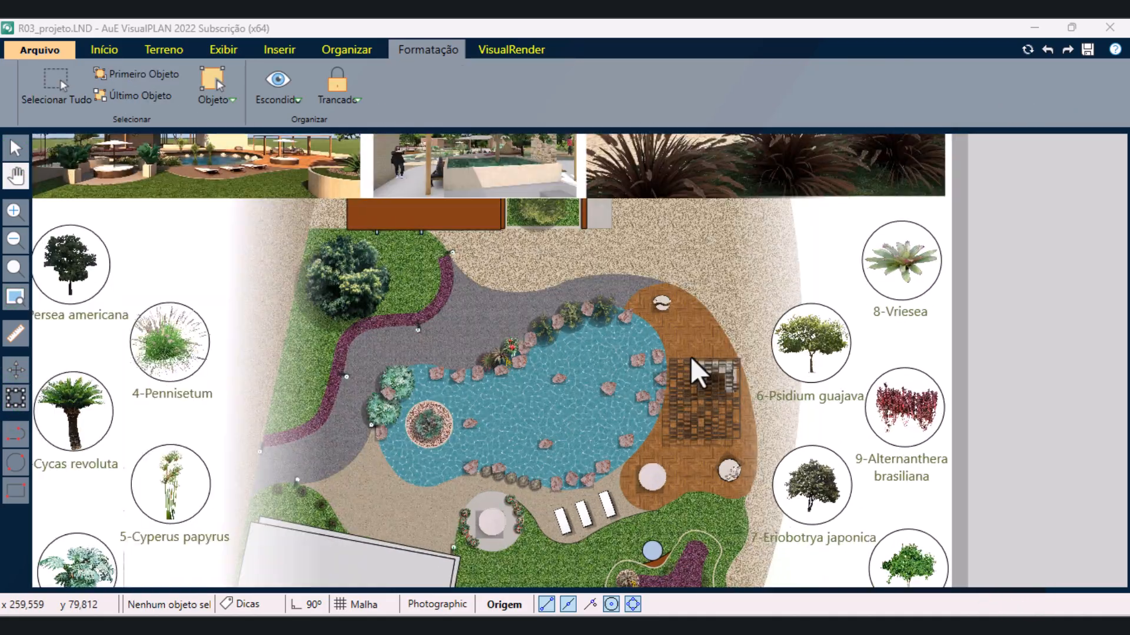
{"action": "left_click", "coordinate": [10, 461]}
{"action": "left_click", "coordinate": [365, 276]}
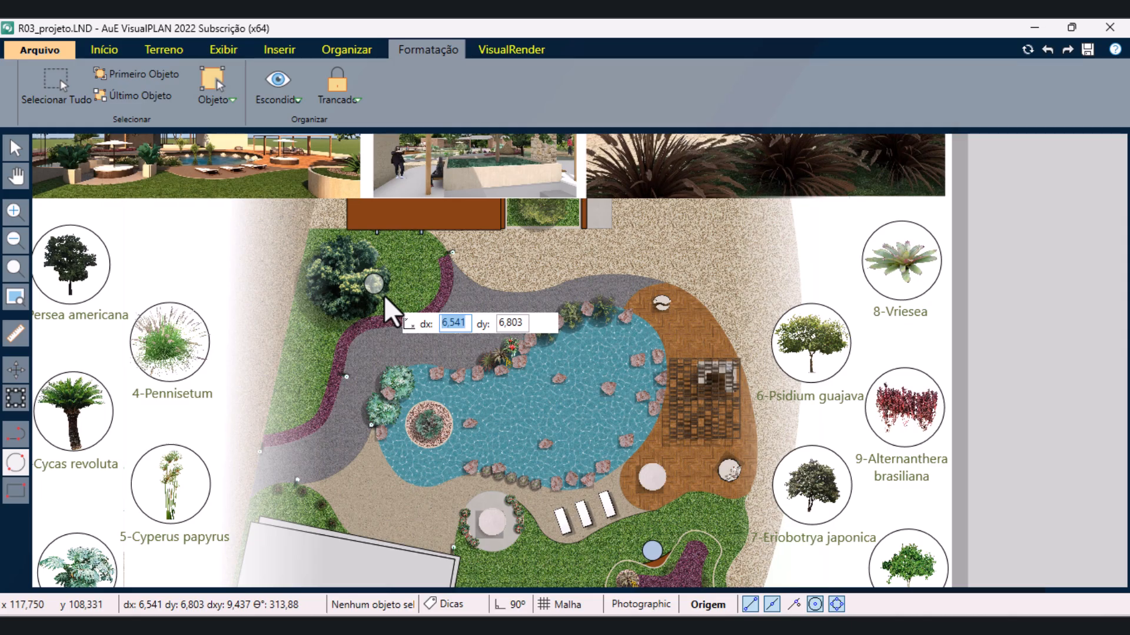
{"action": "type", "text": "5"}
{"action": "key", "text": "Tab"}
{"action": "type", "text": "5"}
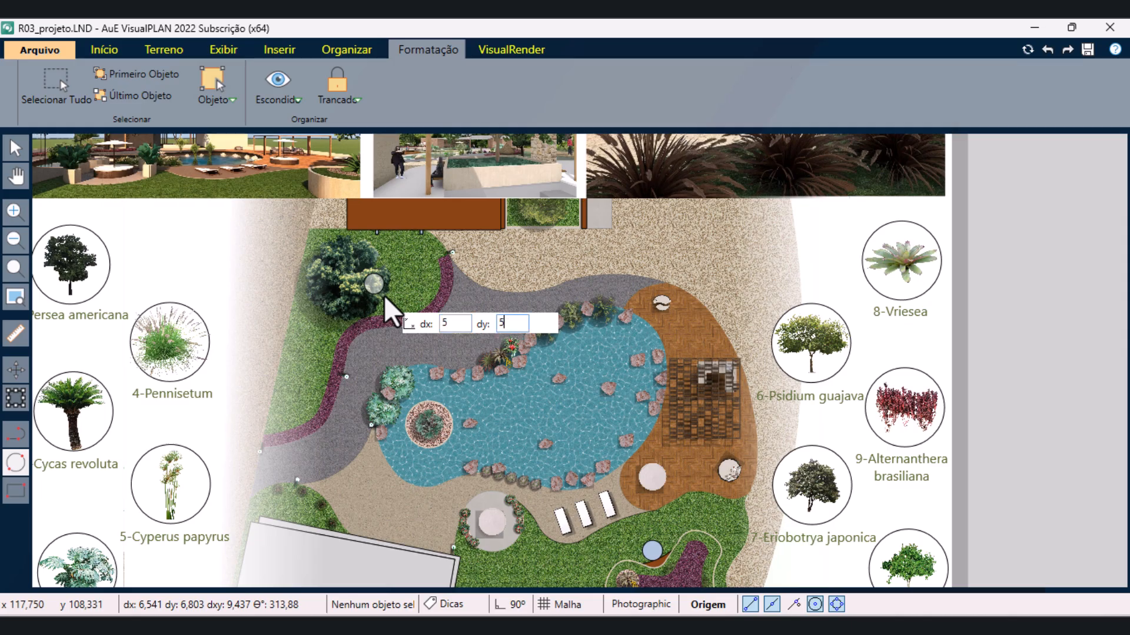
{"action": "key", "text": "Return"}
- Fill the small circle on the large tree with solid white
{"action": "left_click", "coordinate": [619, 96]}
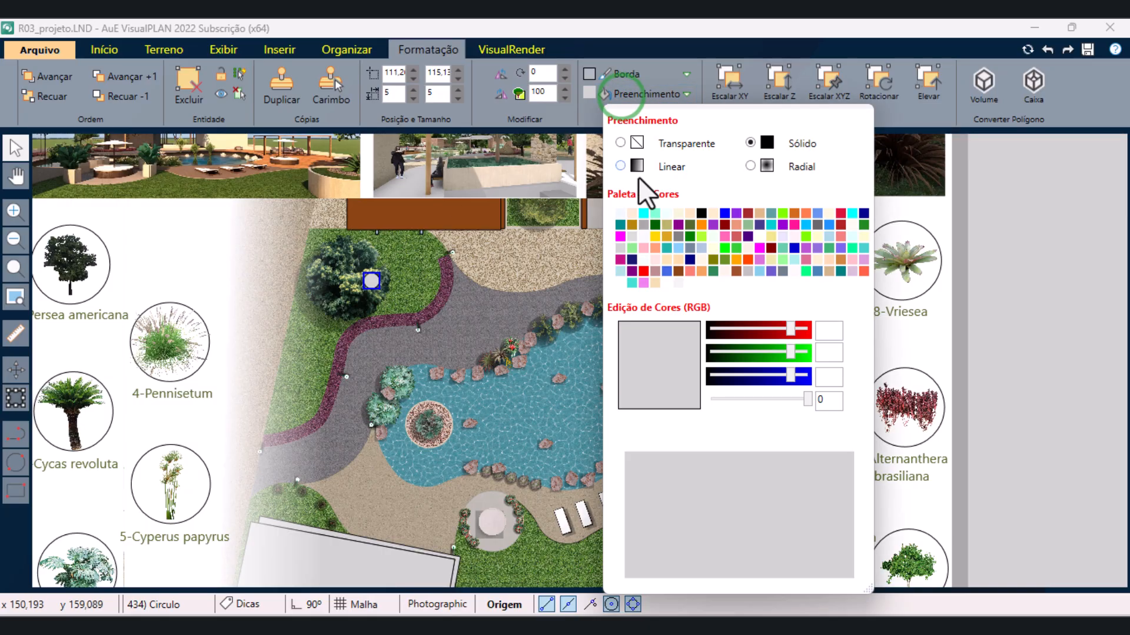
{"action": "left_click", "coordinate": [667, 283]}
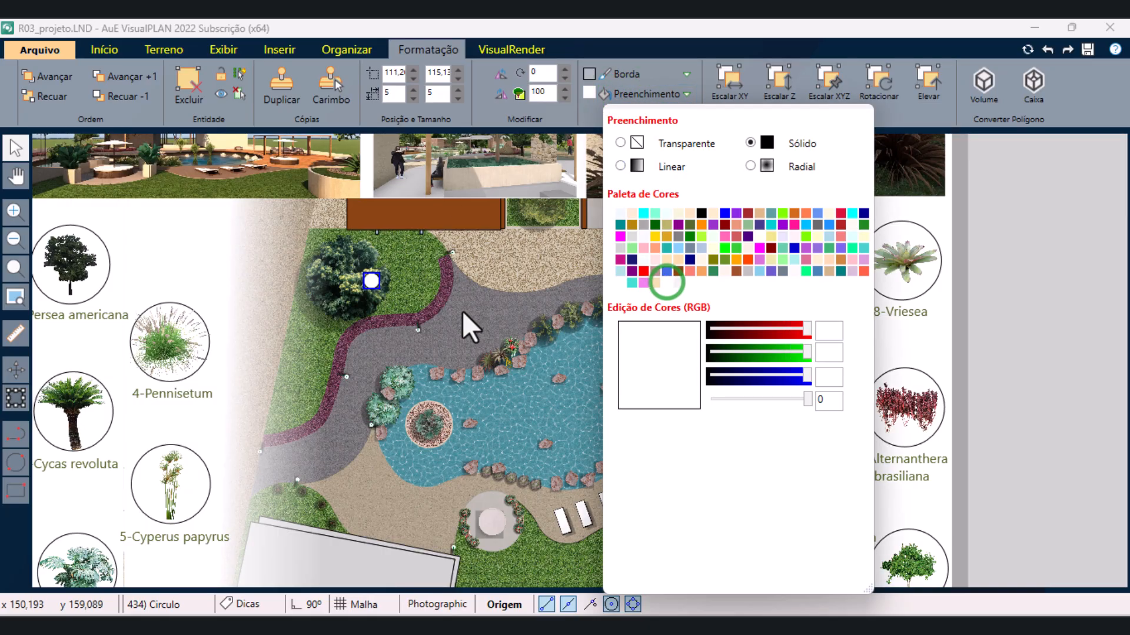
{"action": "left_click", "coordinate": [1054, 272]}
- Stamp a copy of the 4-Pennisetum caption over the white circle and replace its text with 1
{"action": "left_click", "coordinate": [198, 393]}
{"action": "left_click", "coordinate": [327, 92]}
{"action": "left_click", "coordinate": [434, 284]}
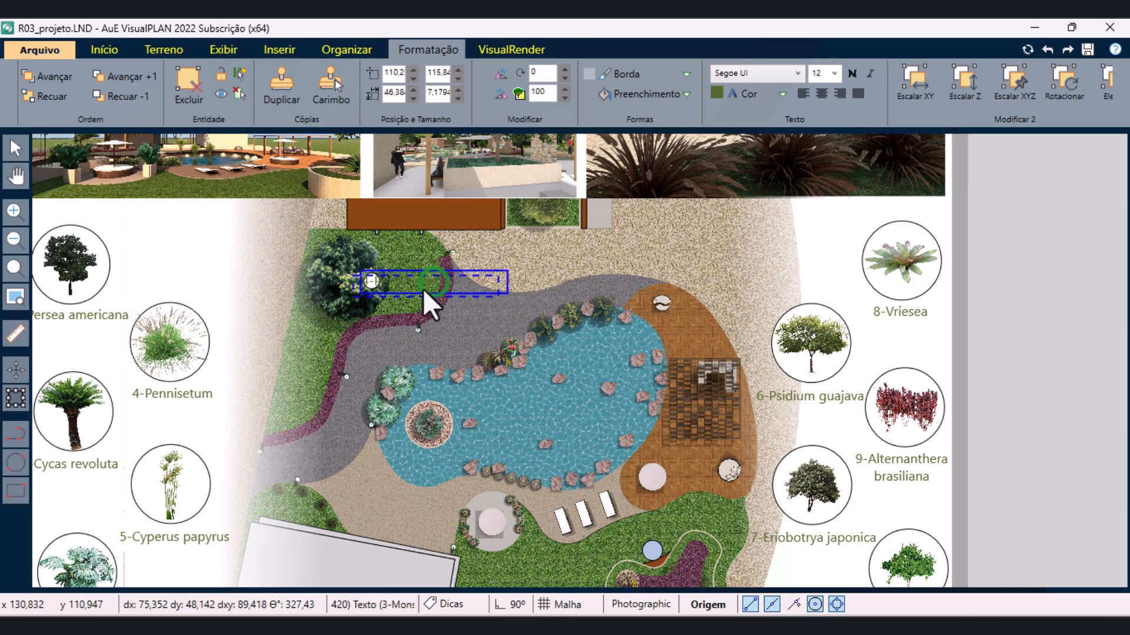
{"action": "key", "text": "Escape"}
{"action": "scroll", "coordinate": [379, 280], "scroll_direction": "up", "scroll_amount": 5}
{"action": "double_click", "coordinate": [416, 280]}
{"action": "left_click_drag", "start_coordinate": [565, 289], "coordinate": [290, 320]}
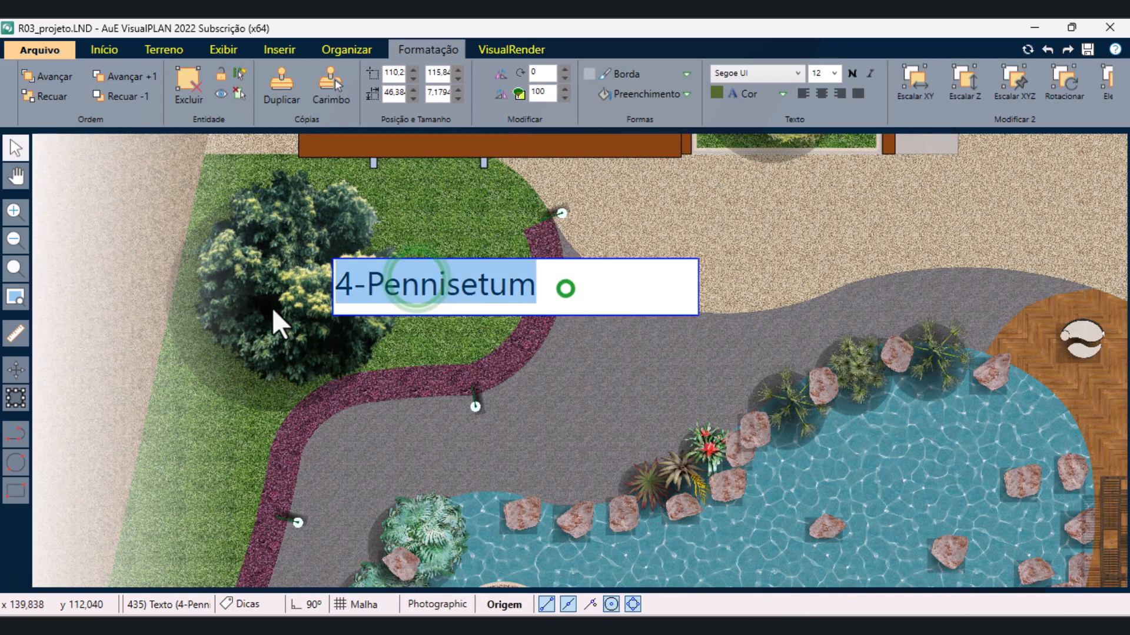
{"action": "type", "text": "1"}
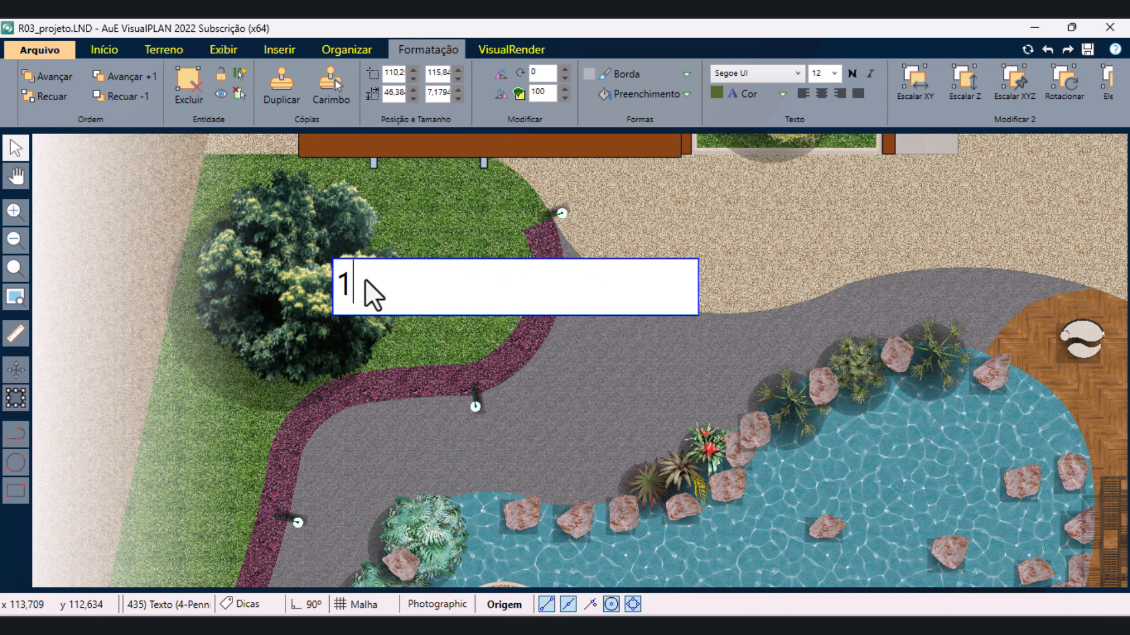
- Make the marker number 1 bold and black and centre it on the white circle
{"action": "left_click_drag", "start_coordinate": [355, 294], "coordinate": [334, 303]}
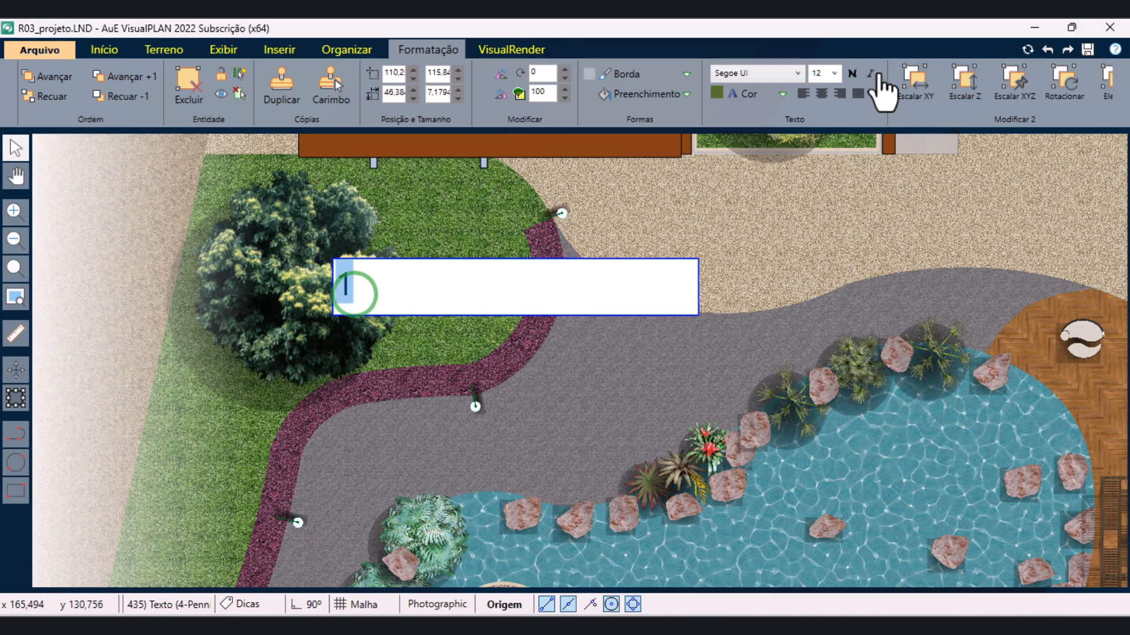
{"action": "left_click", "coordinate": [852, 73]}
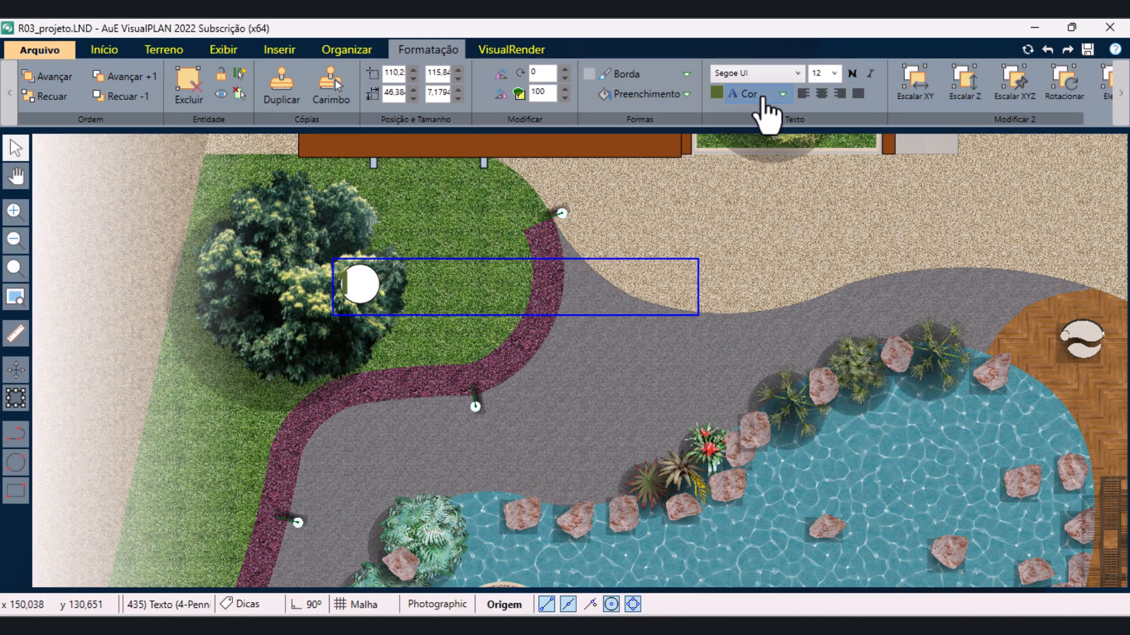
{"action": "left_click", "coordinate": [764, 95]}
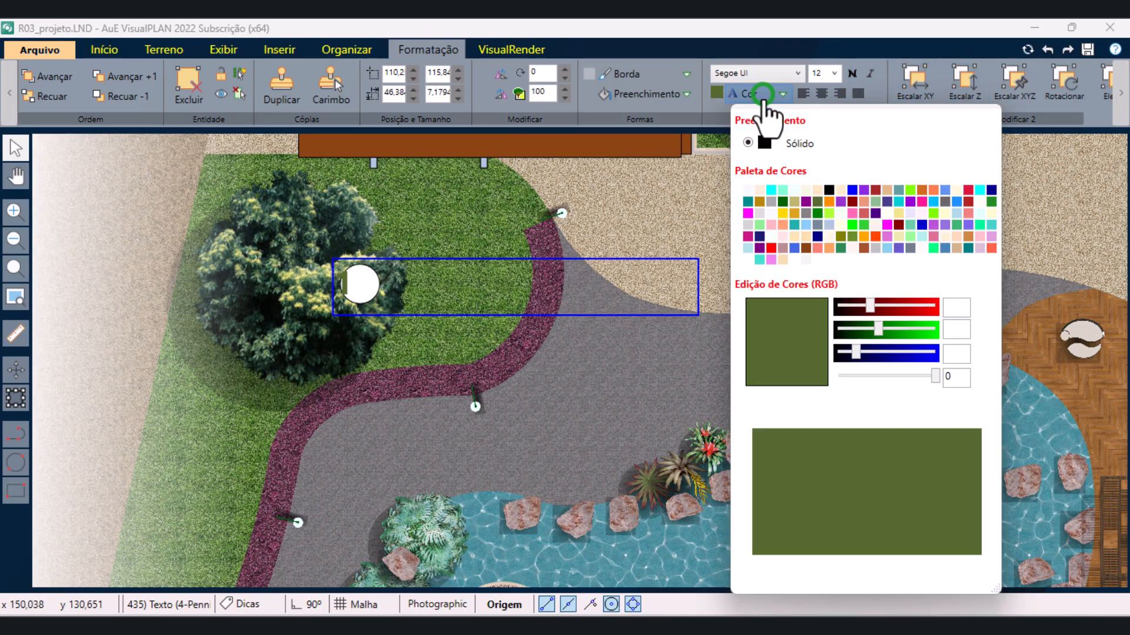
{"action": "left_click", "coordinate": [829, 190]}
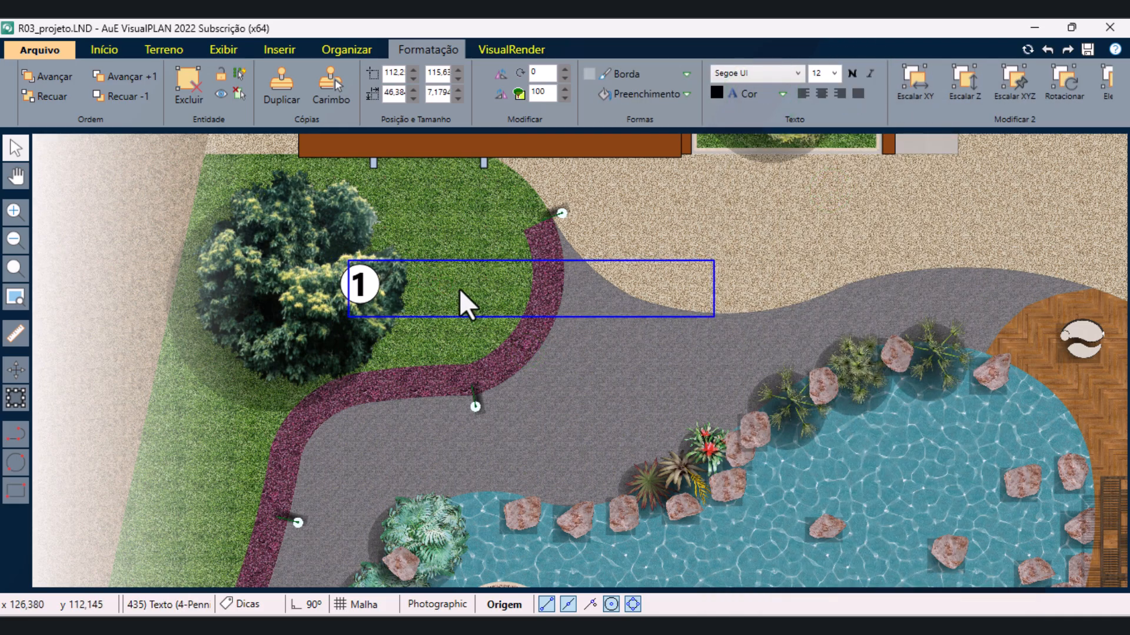
- Narrow the text frame of the number 1 marker on the large tree to about 6.3 wide, close around the digit
{"action": "left_click", "coordinate": [1016, 592]}
{"action": "left_click", "coordinate": [16, 399]}
{"action": "left_click_drag", "start_coordinate": [716, 287], "coordinate": [400, 287]}
{"action": "left_click", "coordinate": [15, 146]}
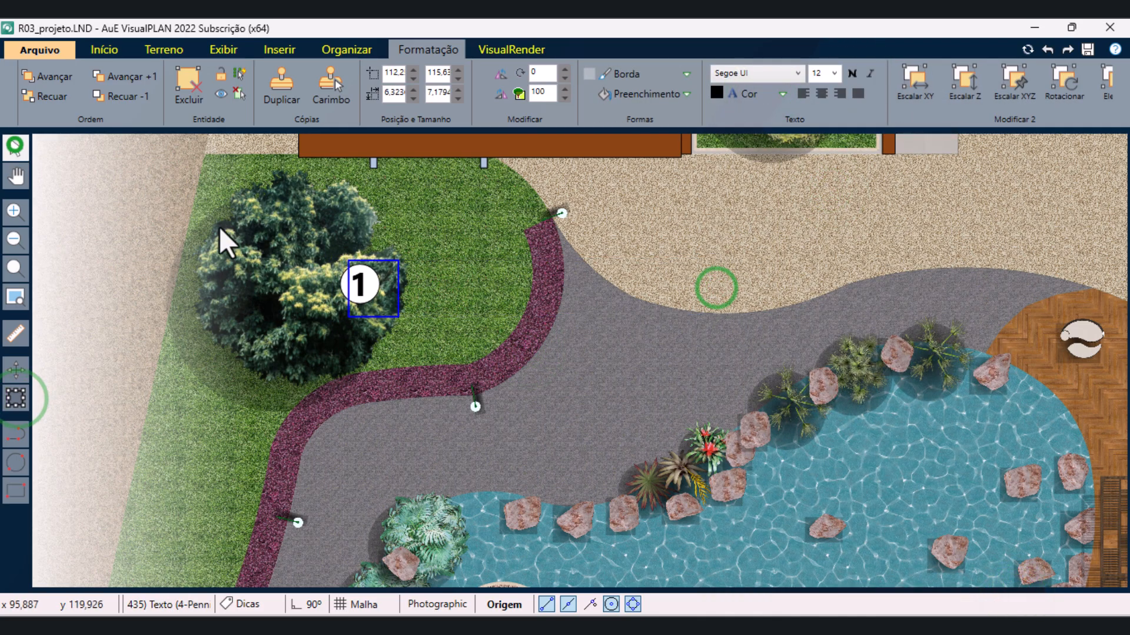
{"action": "left_click", "coordinate": [219, 226]}
{"action": "key", "text": "ctrl+z"}
- Stamp copies of the circle and number 1 marker beside the purple hedge, the Monstera bed, the bromeliads and the pond's upper planting
{"action": "left_click", "coordinate": [119, 184]}
{"action": "left_click", "coordinate": [221, 73]}
{"action": "left_click_drag", "start_coordinate": [244, 206], "coordinate": [425, 323]}
{"action": "left_click", "coordinate": [331, 80]}
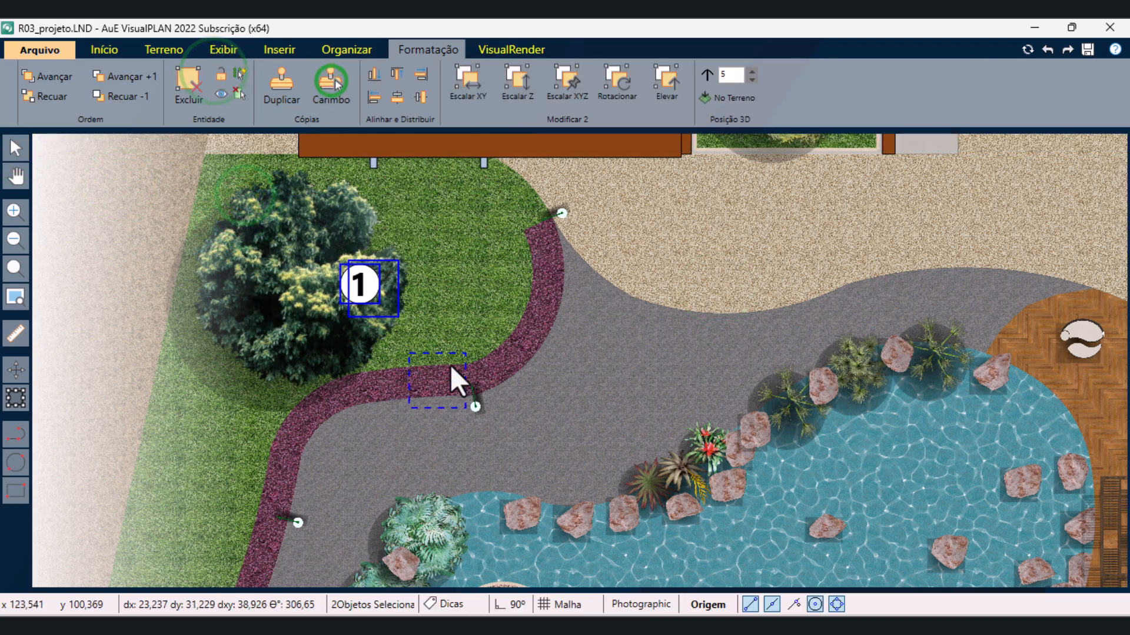
{"action": "left_click", "coordinate": [501, 294]}
{"action": "left_click", "coordinate": [364, 547]}
{"action": "left_click", "coordinate": [853, 425]}
{"action": "left_click", "coordinate": [671, 444]}
{"action": "right_click", "coordinate": [793, 165]}
- Stamp more marker copies at the lower-left grasses, the pond's lower shrubs, the round patio, and the lower bed's bromeliad and purple groundcover
{"action": "scroll", "coordinate": [391, 345], "scroll_direction": "down", "scroll_amount": 5}
{"action": "scroll", "coordinate": [391, 346], "scroll_direction": "up", "scroll_amount": 1}
{"action": "left_click_drag", "start_coordinate": [299, 237], "coordinate": [352, 286]}
{"action": "left_click", "coordinate": [329, 89]}
{"action": "left_click", "coordinate": [270, 378]}
{"action": "left_click", "coordinate": [489, 352]}
{"action": "left_click", "coordinate": [458, 443]}
{"action": "left_click", "coordinate": [643, 506]}
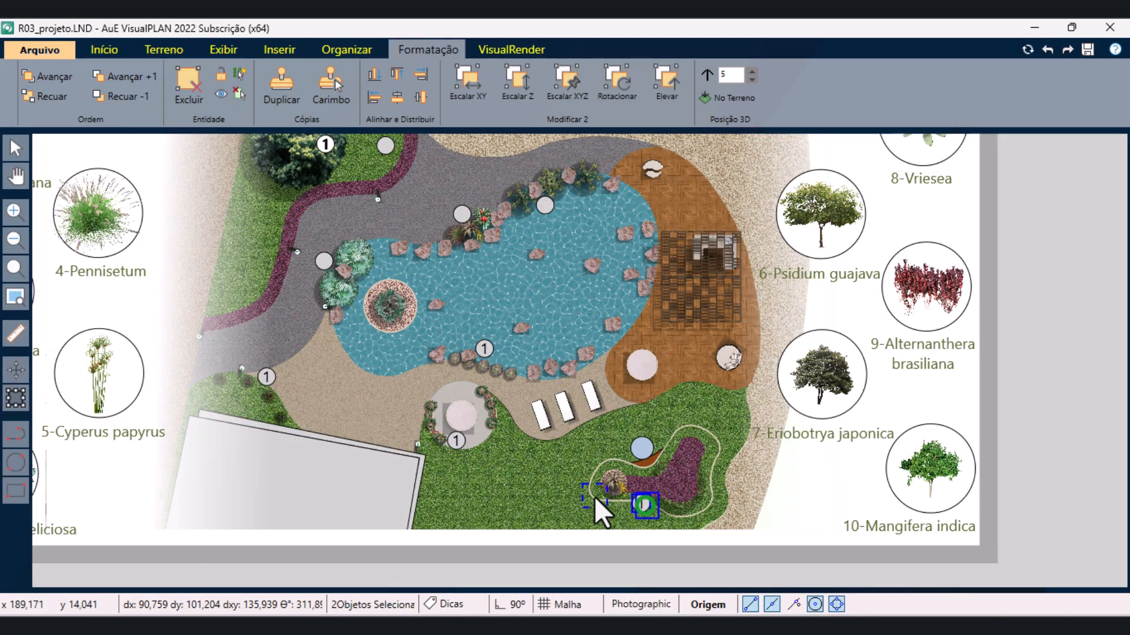
{"action": "left_click", "coordinate": [598, 511]}
{"action": "right_click", "coordinate": [706, 492]}
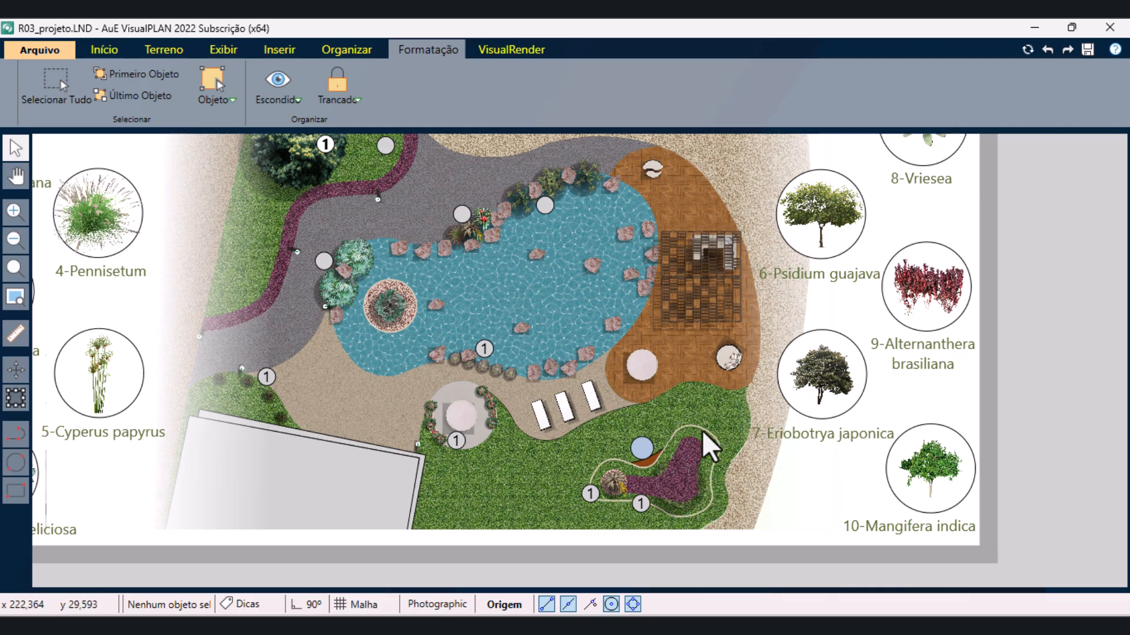
- In the 2D view, restack the purple Alternanthera bed in the lower lawn so it lies above the grass
{"action": "left_click", "coordinate": [224, 50]}
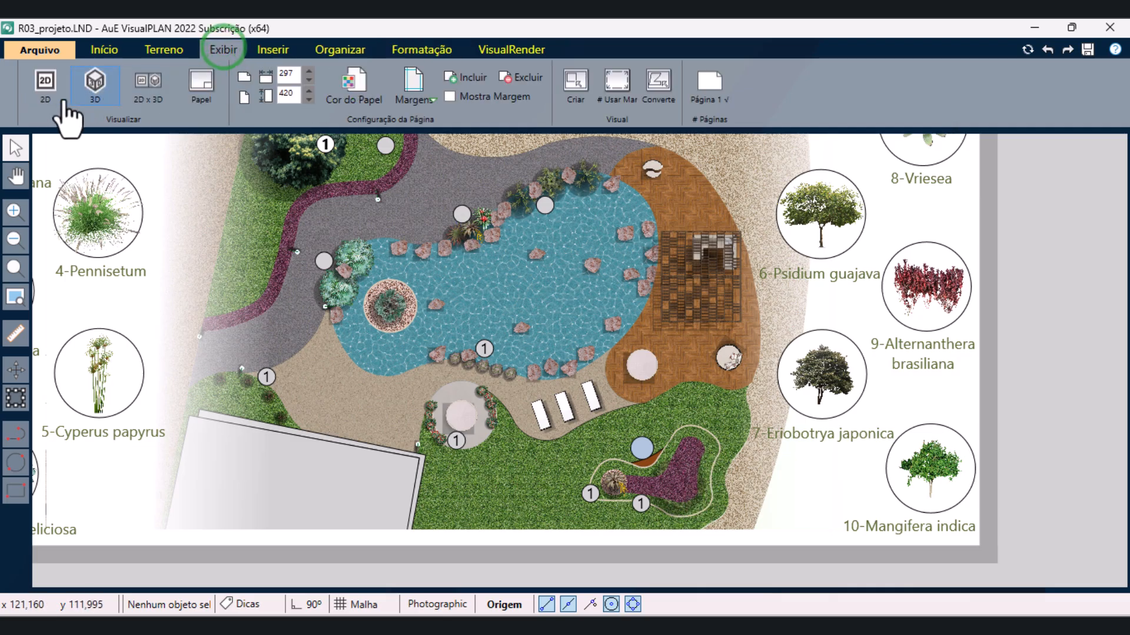
{"action": "left_click", "coordinate": [46, 94]}
{"action": "scroll", "coordinate": [377, 480], "scroll_direction": "up", "scroll_amount": 6}
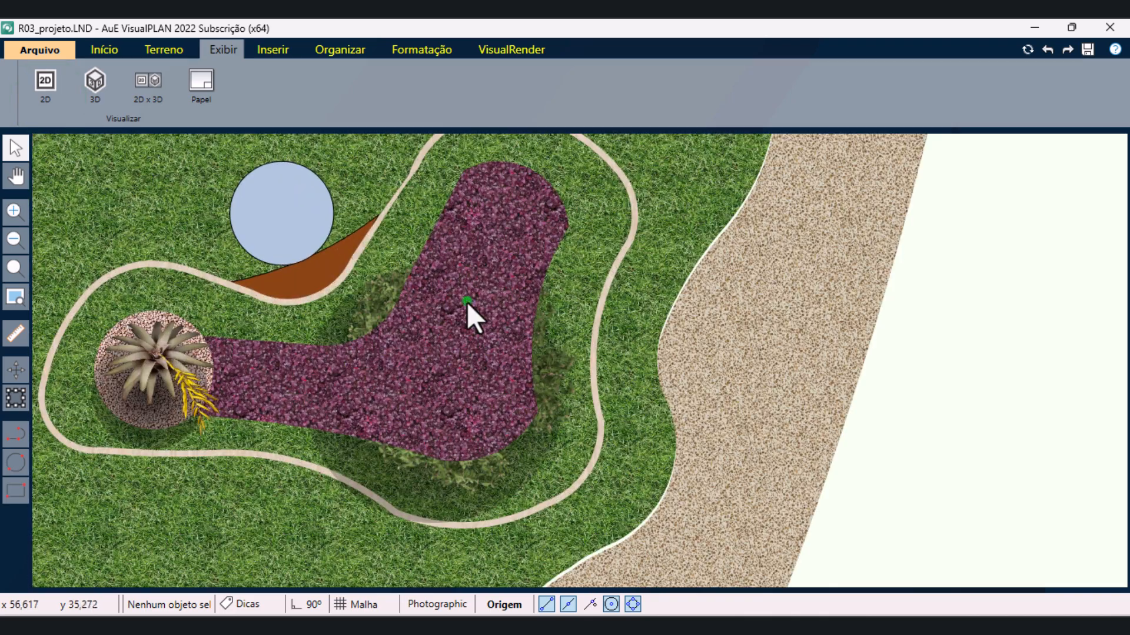
{"action": "left_click", "coordinate": [467, 301]}
{"action": "left_click", "coordinate": [419, 49]}
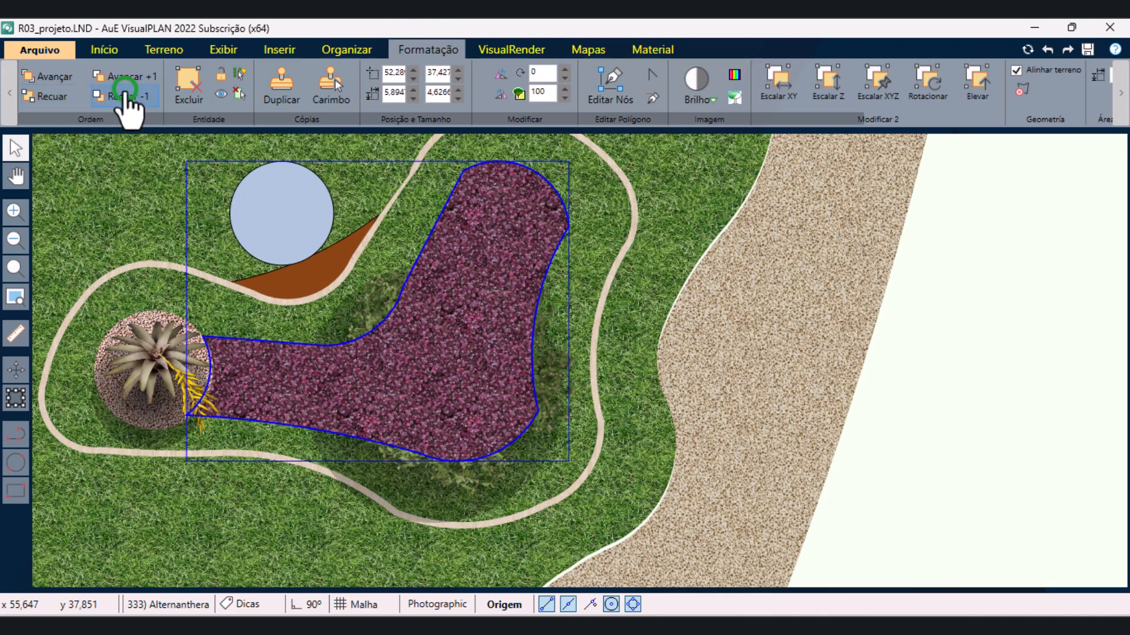
{"action": "left_click", "coordinate": [124, 81]}
{"action": "left_click", "coordinate": [125, 96]}
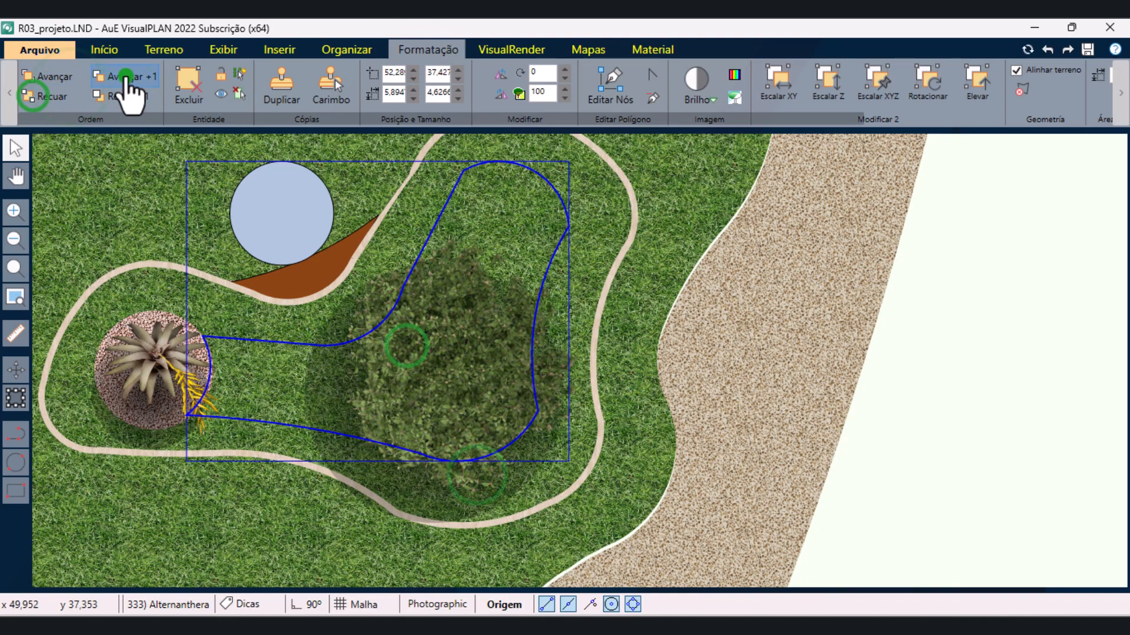
{"action": "left_click", "coordinate": [56, 76]}
- Bring the Eriobotrya japonica tree in front of the purple Alternanthera bed
{"action": "left_click", "coordinate": [1026, 587]}
{"action": "left_click", "coordinate": [388, 460]}
{"action": "left_click", "coordinate": [46, 72]}
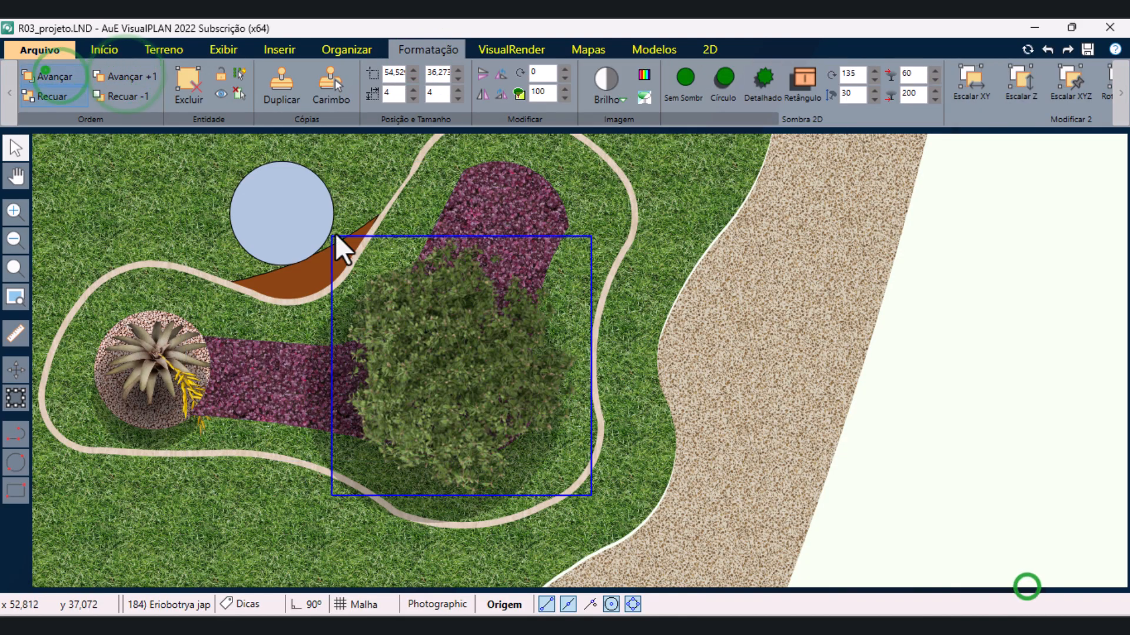
- Fill the light blue circle beside the lower lawn bed with the same brown as the adjacent curved shape
{"action": "left_click", "coordinate": [959, 378]}
{"action": "left_click", "coordinate": [287, 195]}
{"action": "left_click", "coordinate": [743, 94]}
{"action": "left_click", "coordinate": [769, 273]}
{"action": "left_click", "coordinate": [995, 337]}
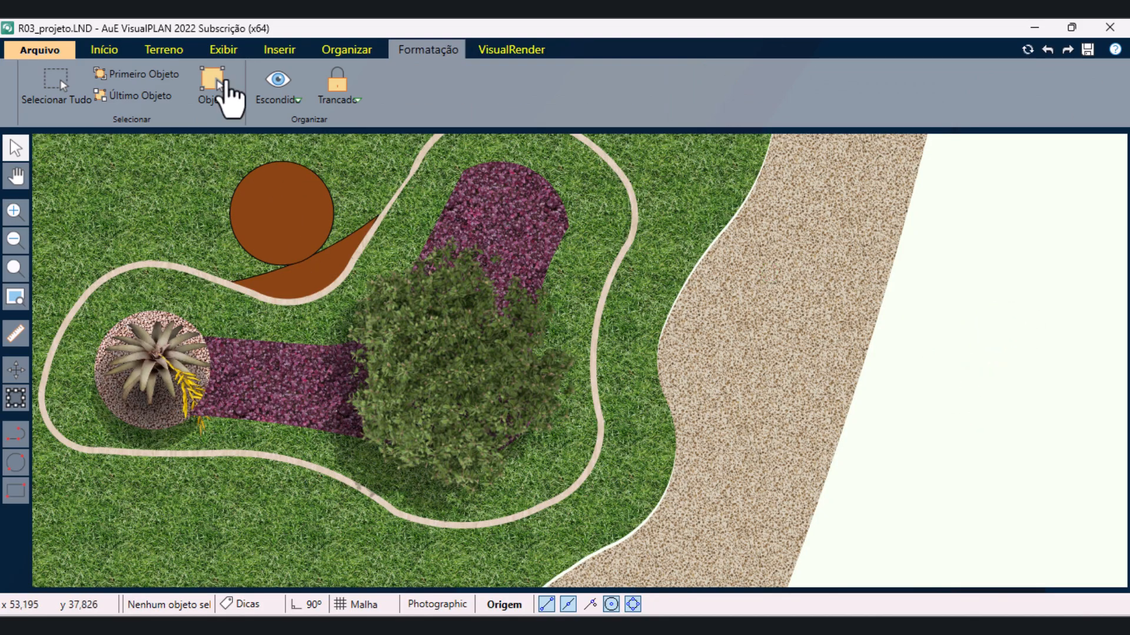
- Return to the paper layout and stamp marker copies beside the Eriobotrya tree and below the walled garden at the plan's upper edge
{"action": "left_click", "coordinate": [224, 50]}
{"action": "left_click", "coordinate": [200, 88]}
{"action": "scroll", "coordinate": [662, 517], "scroll_direction": "up", "scroll_amount": 2}
{"action": "left_click_drag", "start_coordinate": [559, 537], "coordinate": [669, 461]}
{"action": "left_click", "coordinate": [689, 502]}
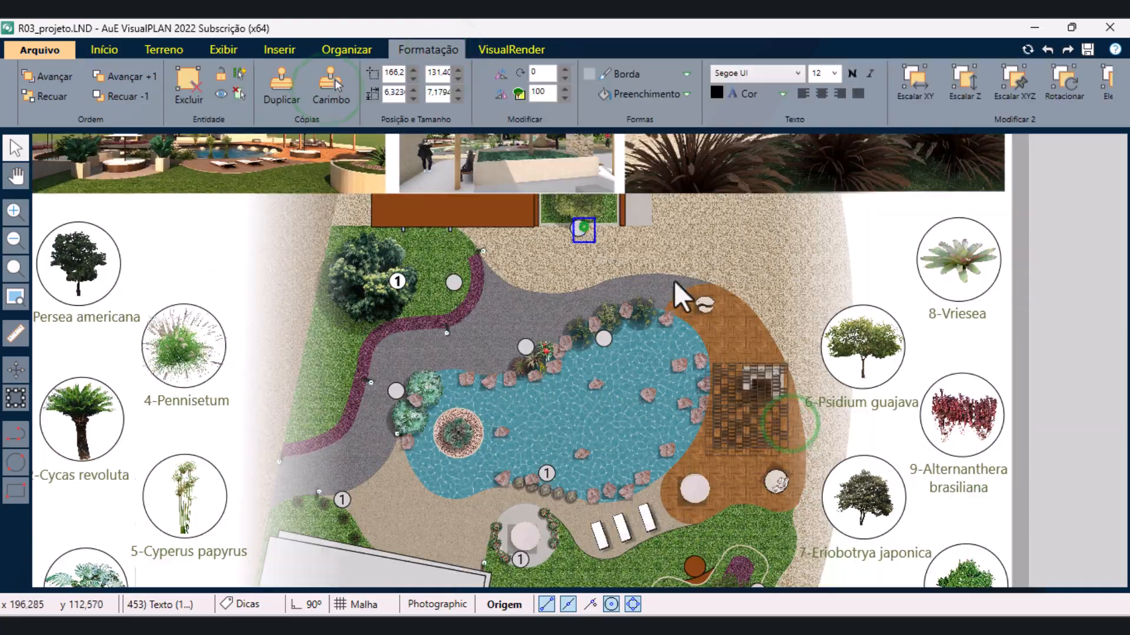
{"action": "left_click", "coordinate": [584, 227]}
- Select all the copied marker circles on the plan and fill them with solid white
{"action": "scroll", "coordinate": [590, 231], "scroll_direction": "up", "scroll_amount": 5}
{"action": "scroll", "coordinate": [447, 153], "scroll_direction": "down", "scroll_amount": 6}
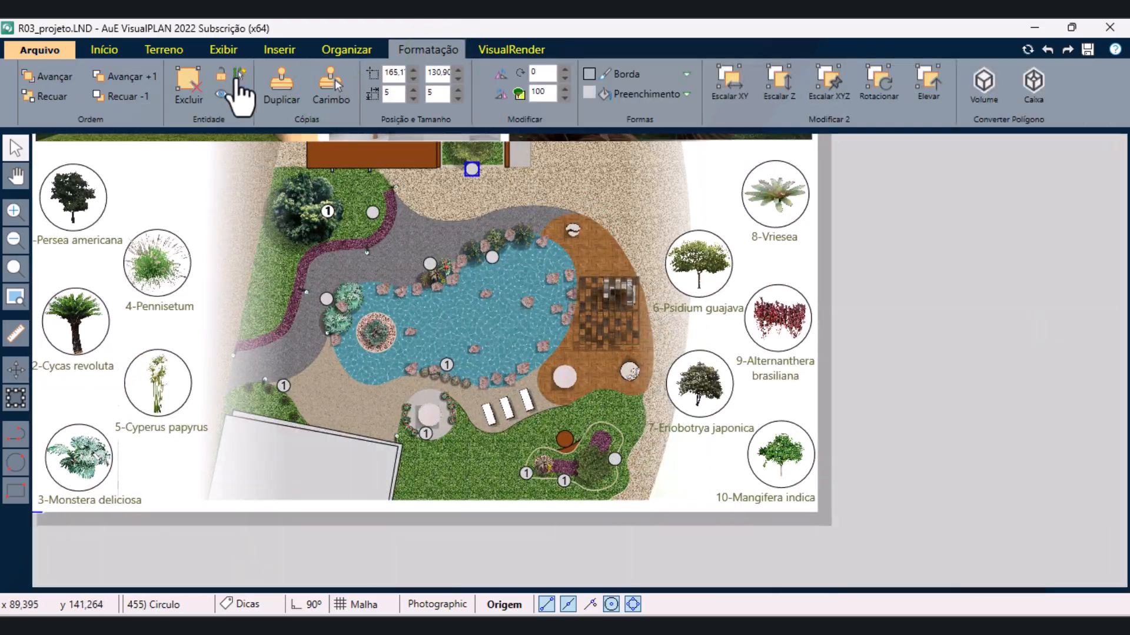
{"action": "left_click", "coordinate": [235, 72]}
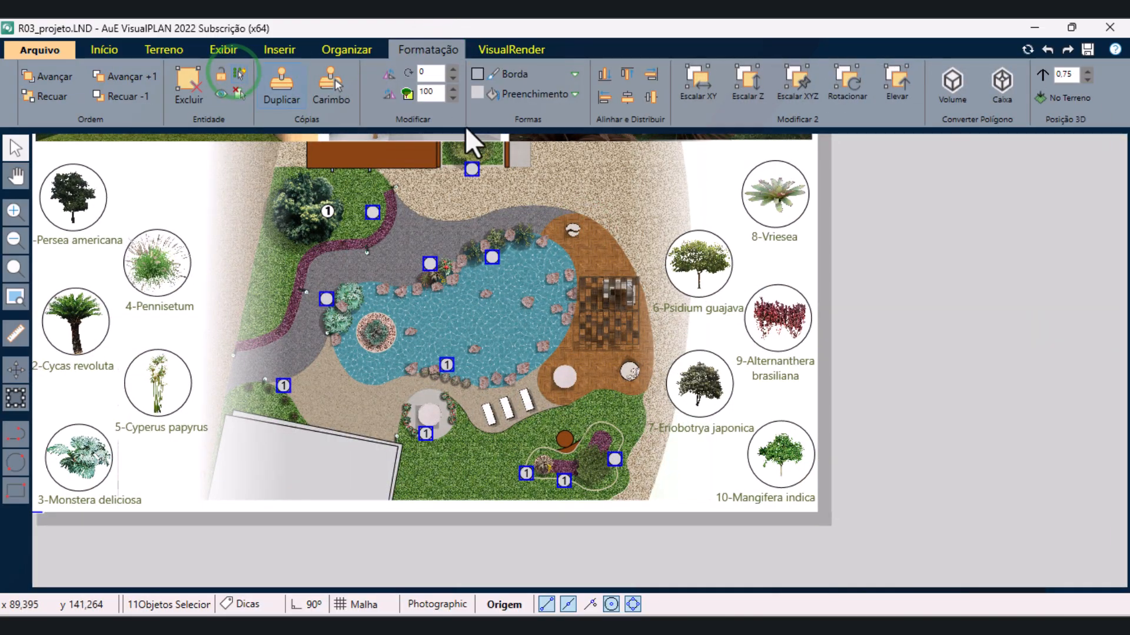
{"action": "left_click", "coordinate": [515, 94]}
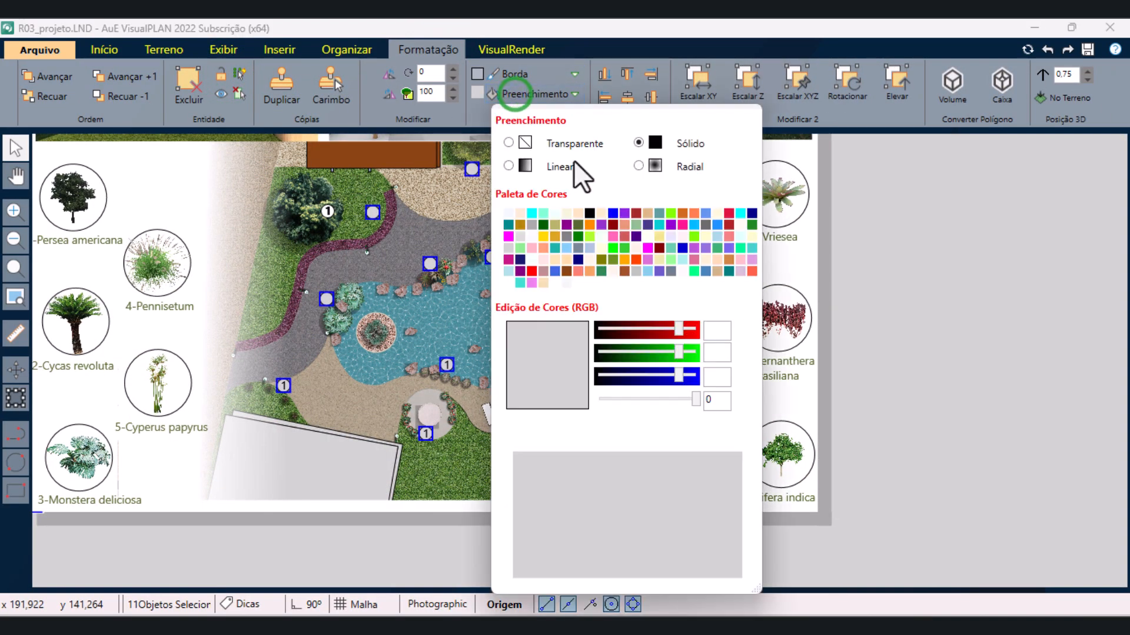
{"action": "left_click", "coordinate": [555, 283]}
{"action": "left_click", "coordinate": [872, 333]}
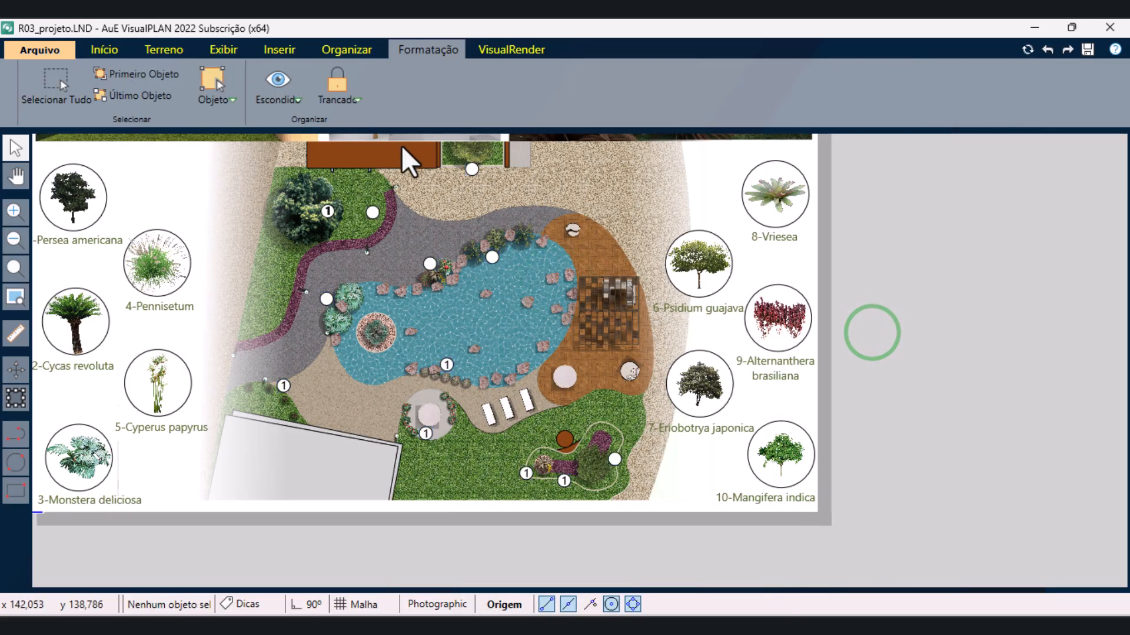
- Bring the number of the marker beside the purple hedge to the front, make it bold and change it to 9
{"action": "scroll", "coordinate": [404, 145], "scroll_direction": "up", "scroll_amount": 3}
{"action": "scroll", "coordinate": [407, 202], "scroll_direction": "down", "scroll_amount": 3}
{"action": "scroll", "coordinate": [321, 222], "scroll_direction": "up", "scroll_amount": 1}
{"action": "scroll", "coordinate": [354, 242], "scroll_direction": "up", "scroll_amount": 3}
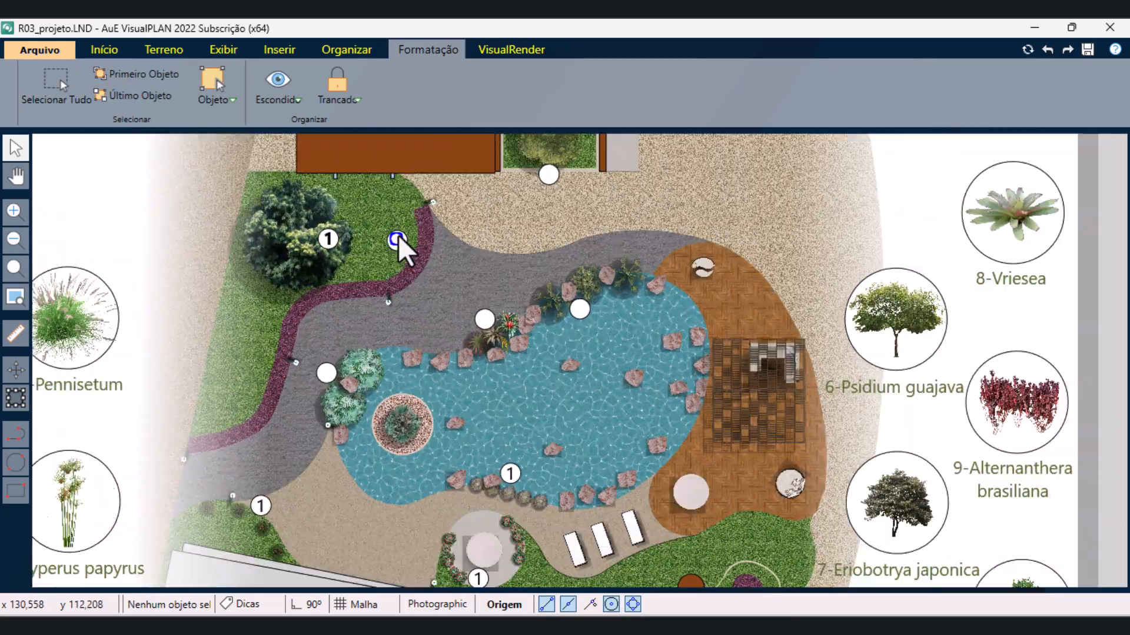
{"action": "left_click", "coordinate": [424, 233]}
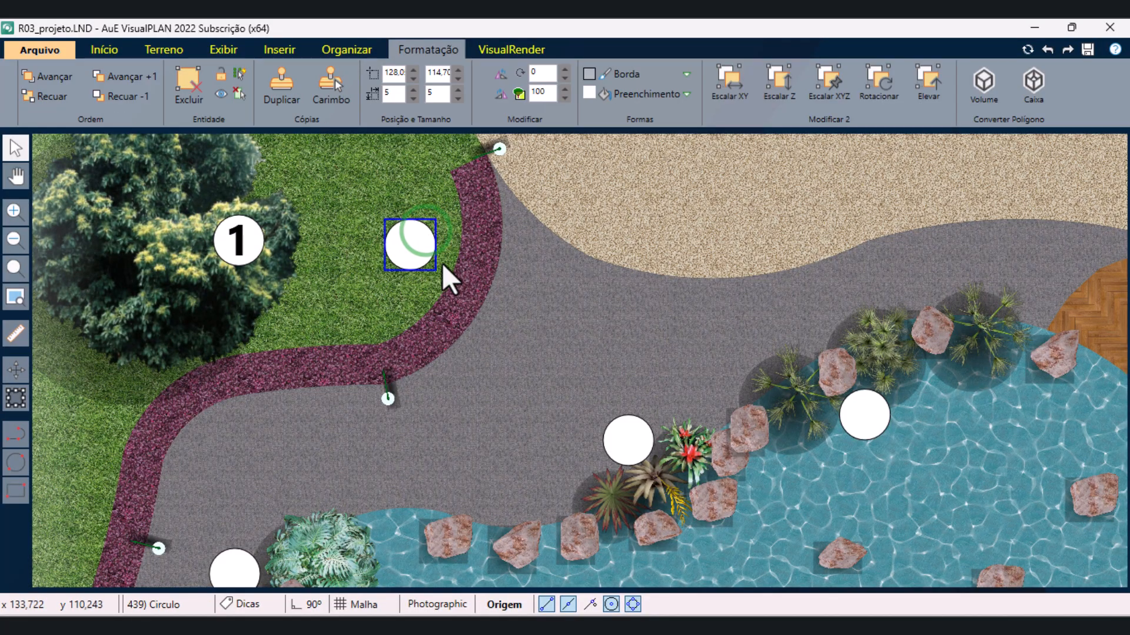
{"action": "left_click", "coordinate": [420, 238]}
{"action": "left_click", "coordinate": [66, 76]}
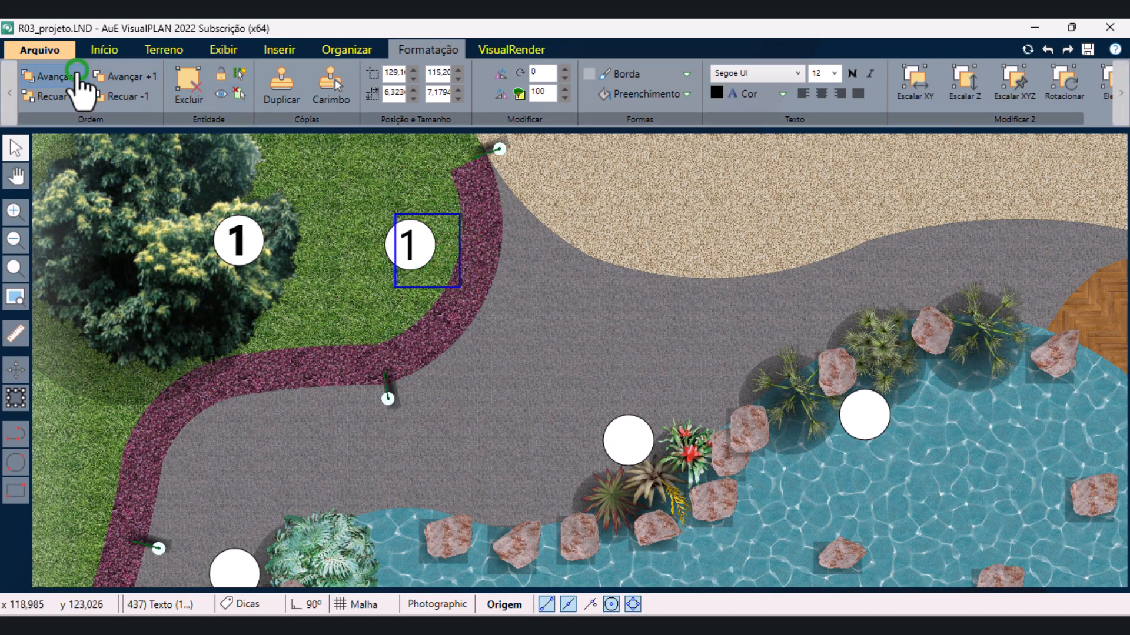
{"action": "scroll", "coordinate": [377, 253], "scroll_direction": "down", "scroll_amount": 1}
{"action": "left_click", "coordinate": [238, 72]}
{"action": "left_click", "coordinate": [853, 74]}
{"action": "double_click", "coordinate": [404, 250]}
{"action": "type", "text": "9"}
{"action": "left_click", "coordinate": [501, 341]}
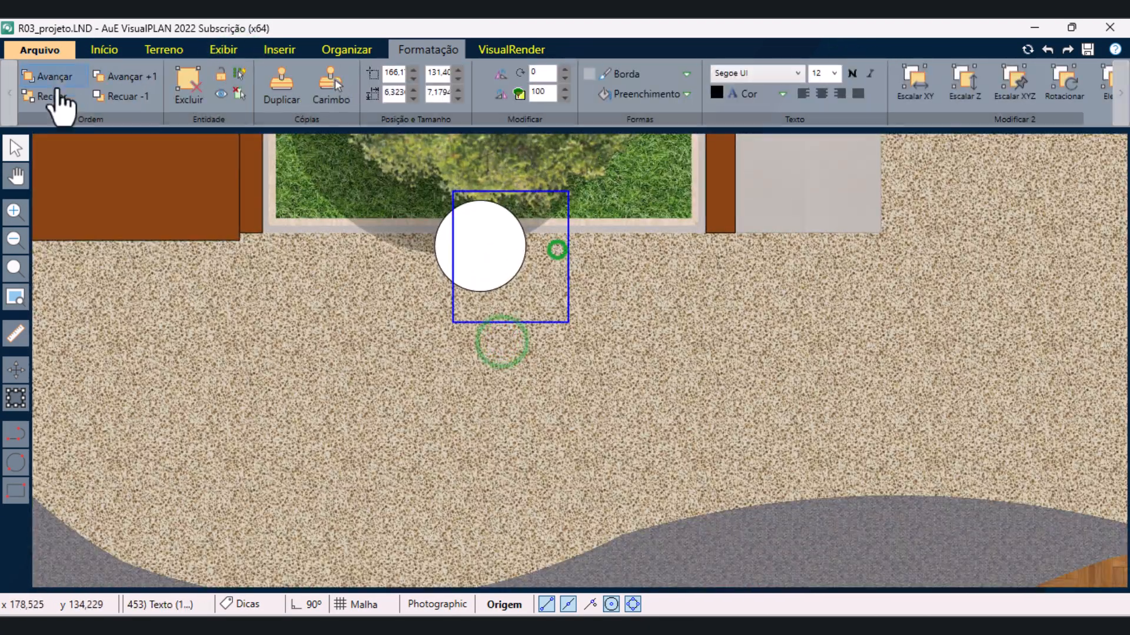
- Bring the number of the marker below the walled garden to the front, make it bold and change it to 6
{"action": "left_click", "coordinate": [52, 77]}
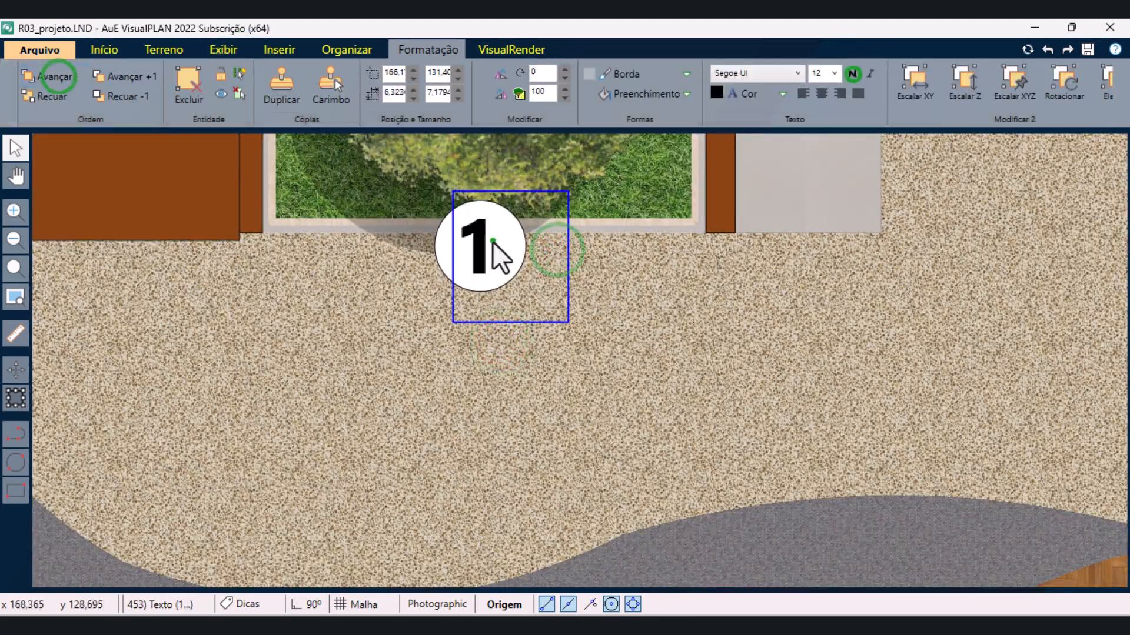
{"action": "left_click", "coordinate": [852, 73]}
{"action": "double_click", "coordinate": [491, 241]}
{"action": "key", "text": "BackSpace"}
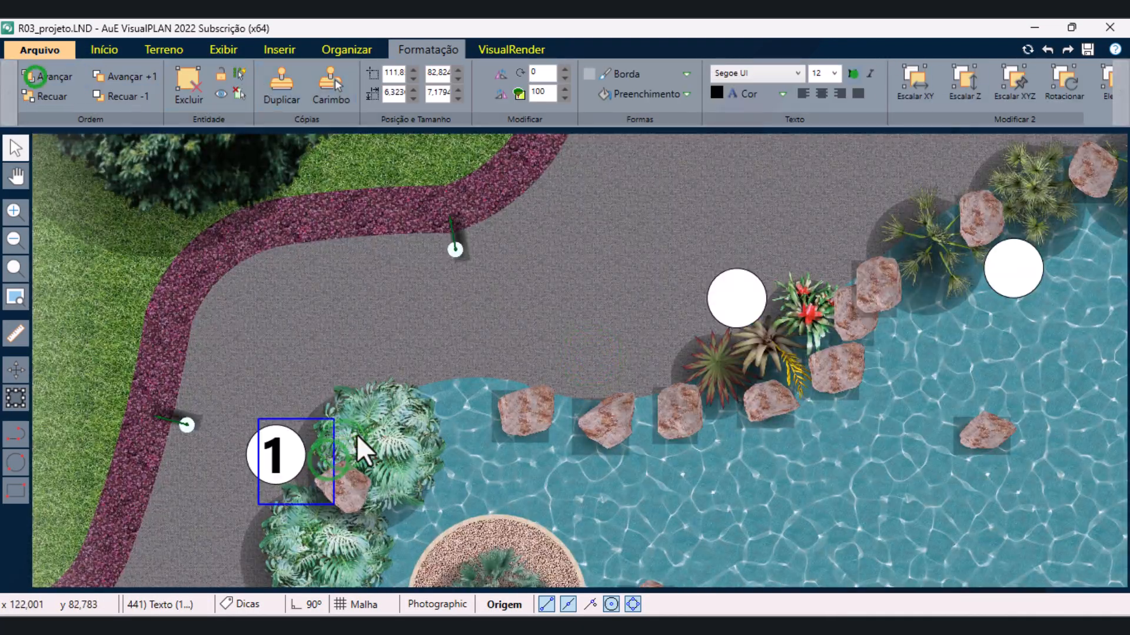
- Change the number of the marker beside the Monstera bed to 3
{"action": "double_click", "coordinate": [286, 461]}
{"action": "type", "text": "3"}
{"action": "left_click", "coordinate": [633, 461]}
- Bring the number of the marker beside the pond's red bromeliads to the front, make it bold and change it to 8
{"action": "left_click", "coordinate": [782, 298]}
{"action": "left_click", "coordinate": [62, 76]}
{"action": "left_click", "coordinate": [854, 76]}
{"action": "double_click", "coordinate": [751, 301]}
{"action": "type", "text": "8"}
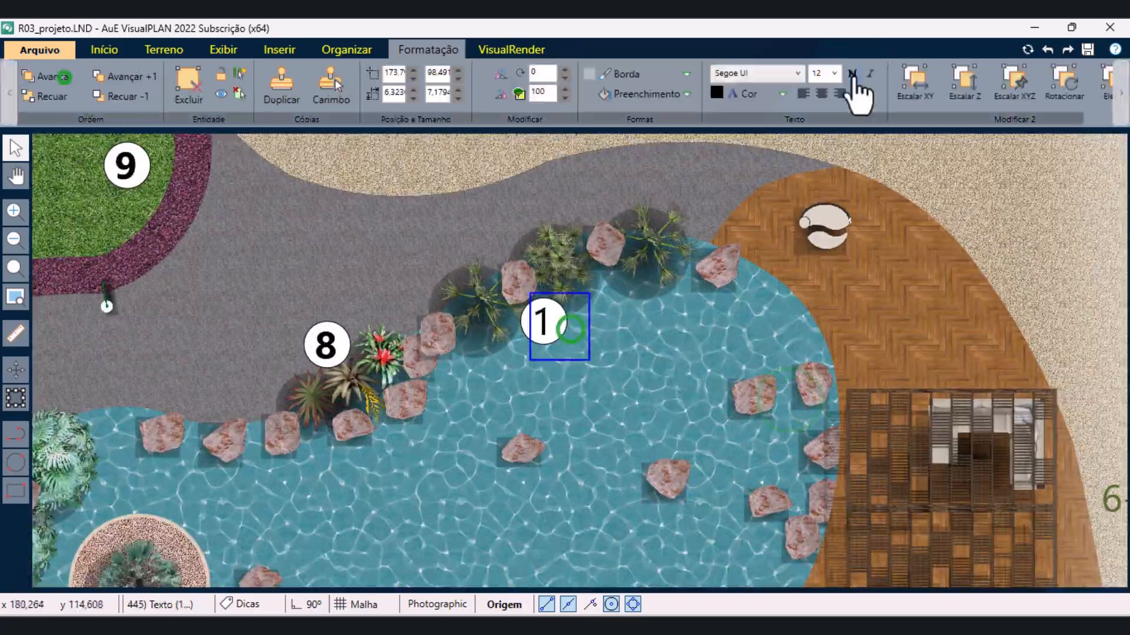
- Make the number of the marker at the pond's upper papyrus planting bold and change it to 5
{"action": "left_click", "coordinate": [854, 73]}
{"action": "double_click", "coordinate": [573, 341]}
{"action": "type", "text": "5"}
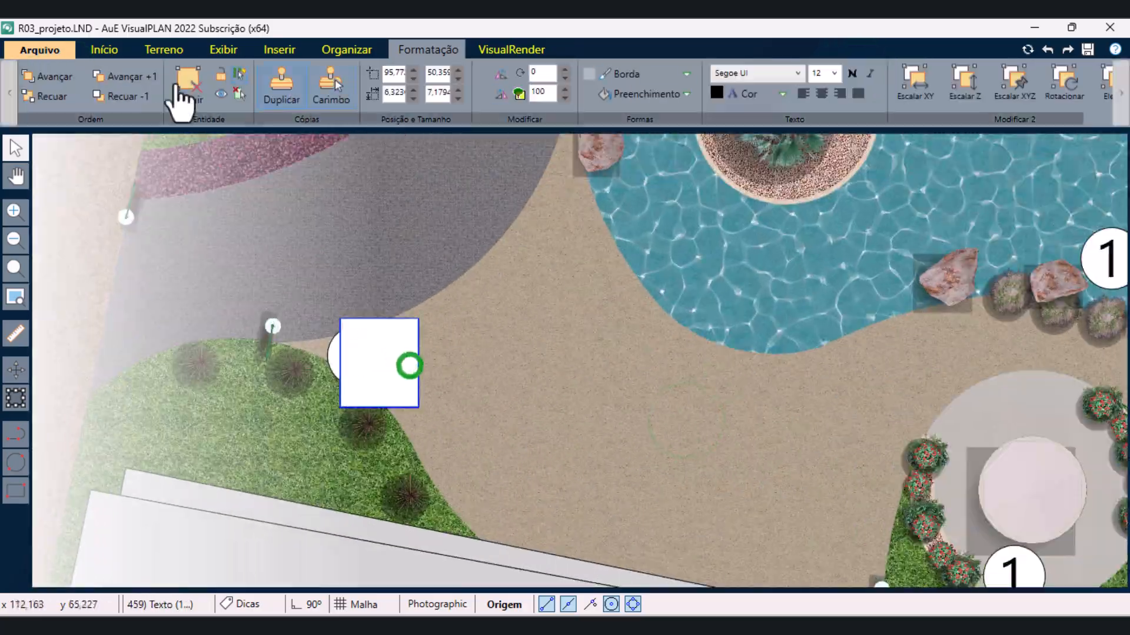
- Change the numbers of the markers at the lower-left grasses and the pond's lower shrubs to 4
{"action": "type", "text": "4"}
{"action": "left_click", "coordinate": [537, 416]}
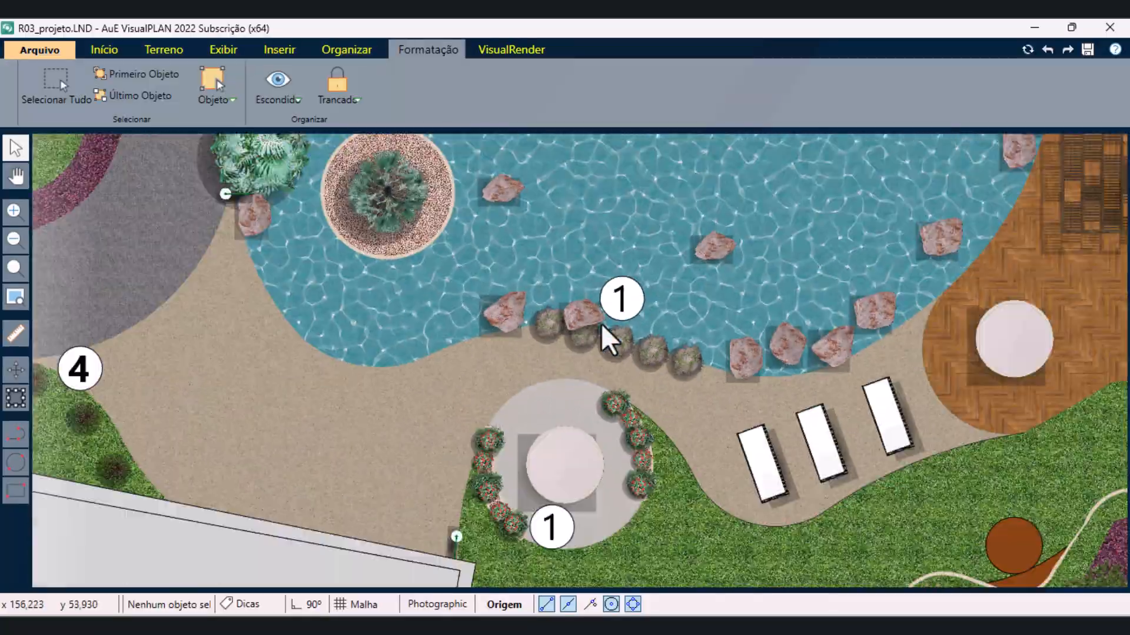
{"action": "double_click", "coordinate": [600, 314]}
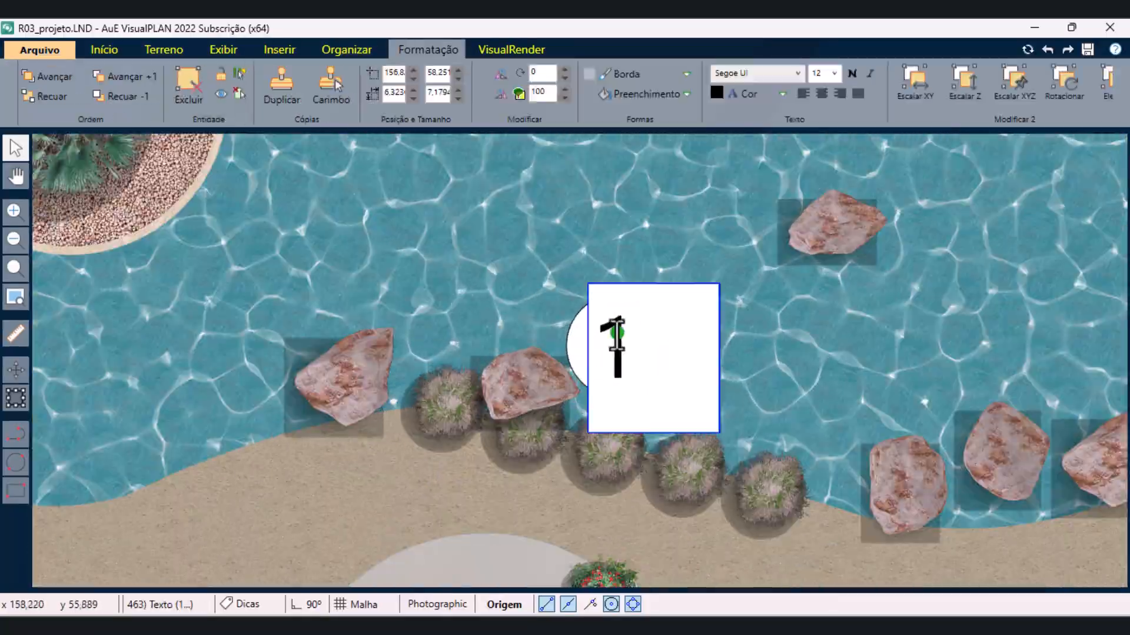
{"action": "type", "text": "4"}
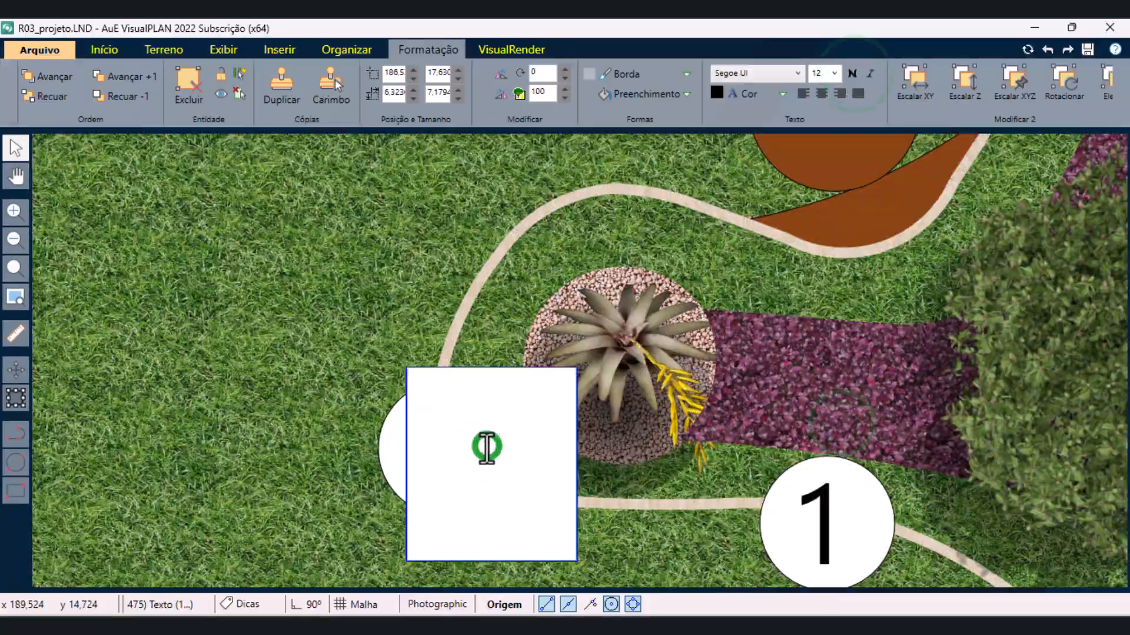
- Renumber the lower bed's markers: 8 at the bromeliad, 9 at the purple groundcover and 7 at the Eriobotrya tree
{"action": "type", "text": "8"}
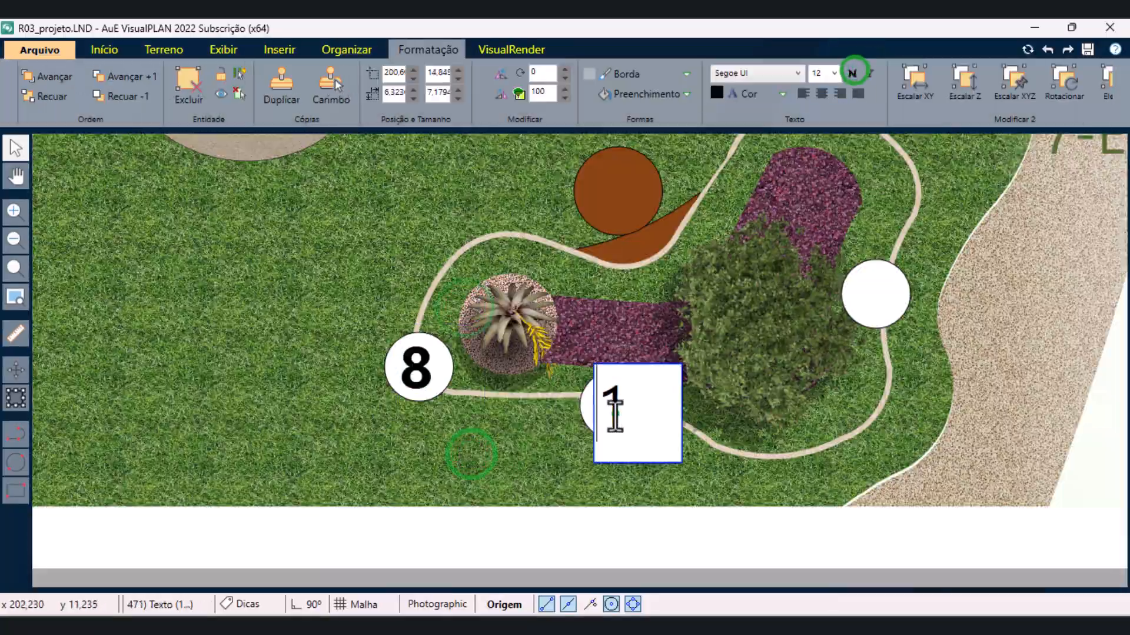
{"action": "type", "text": "9"}
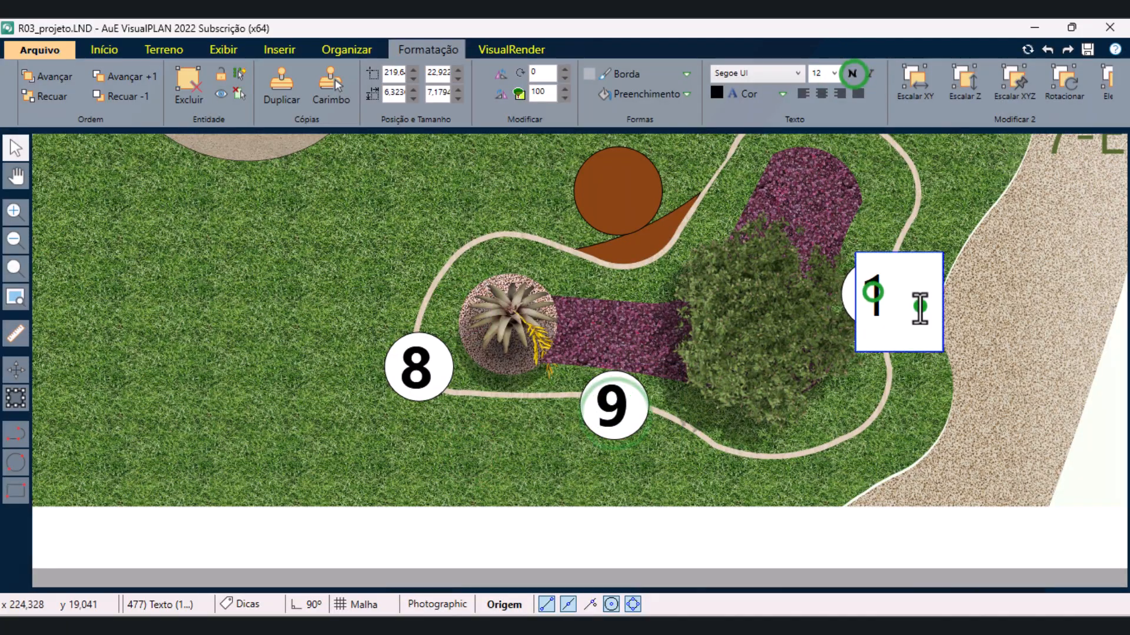
{"action": "type", "text": "7"}
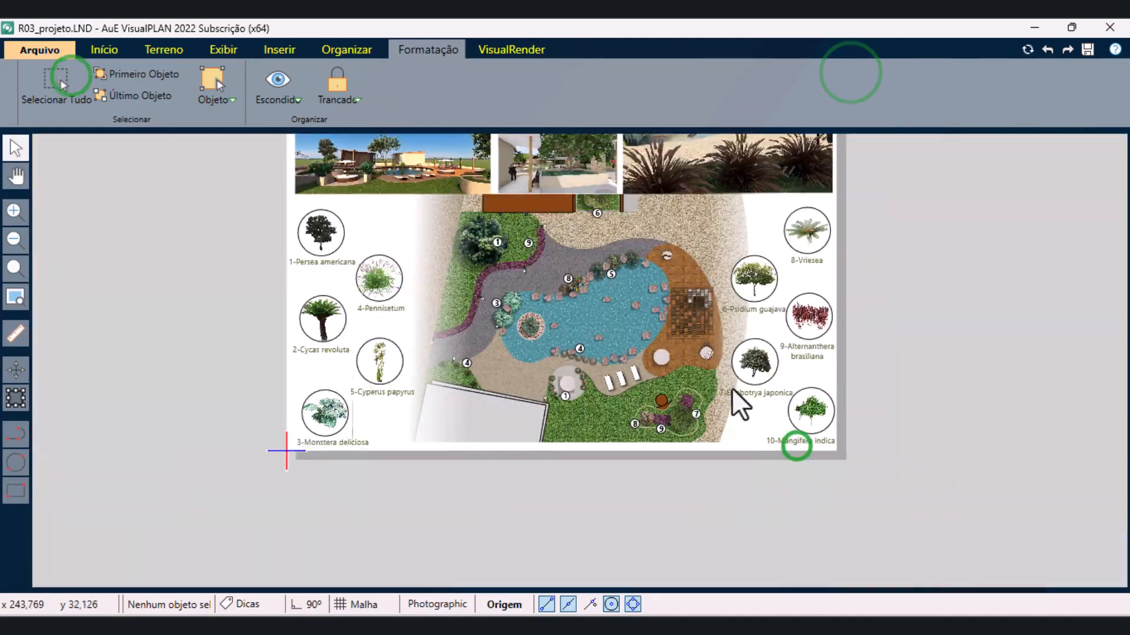
- Set up an image export of page 1 with the content as Páginas and the quality at 4 (4490 x 6350 pixels)
{"action": "scroll", "coordinate": [597, 307], "scroll_direction": "up", "scroll_amount": 3}
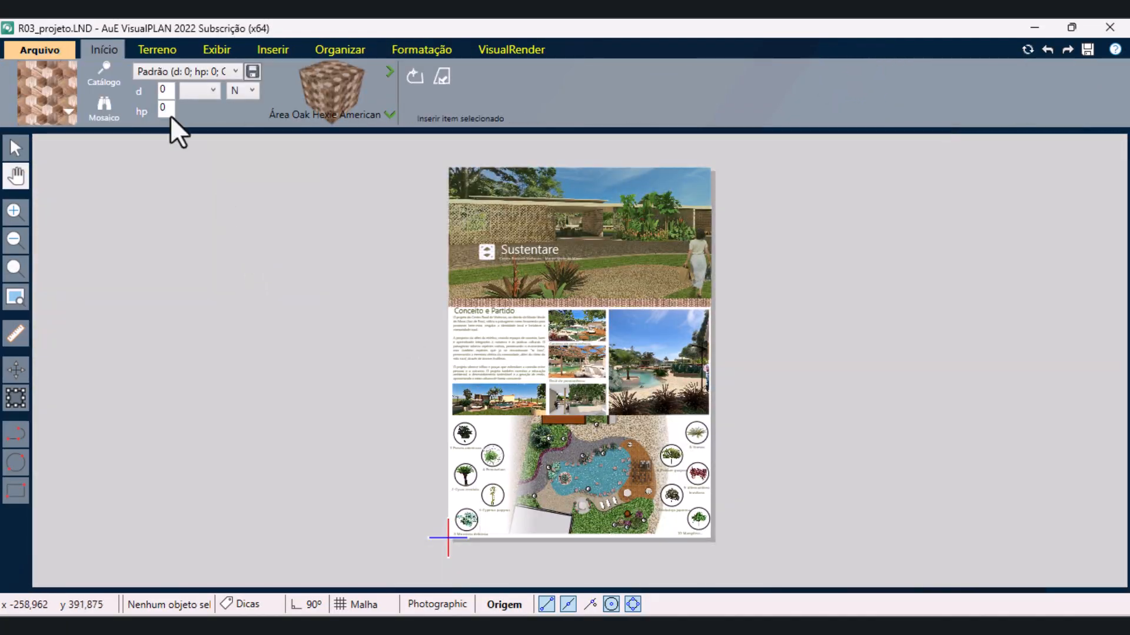
{"action": "left_click", "coordinate": [64, 52]}
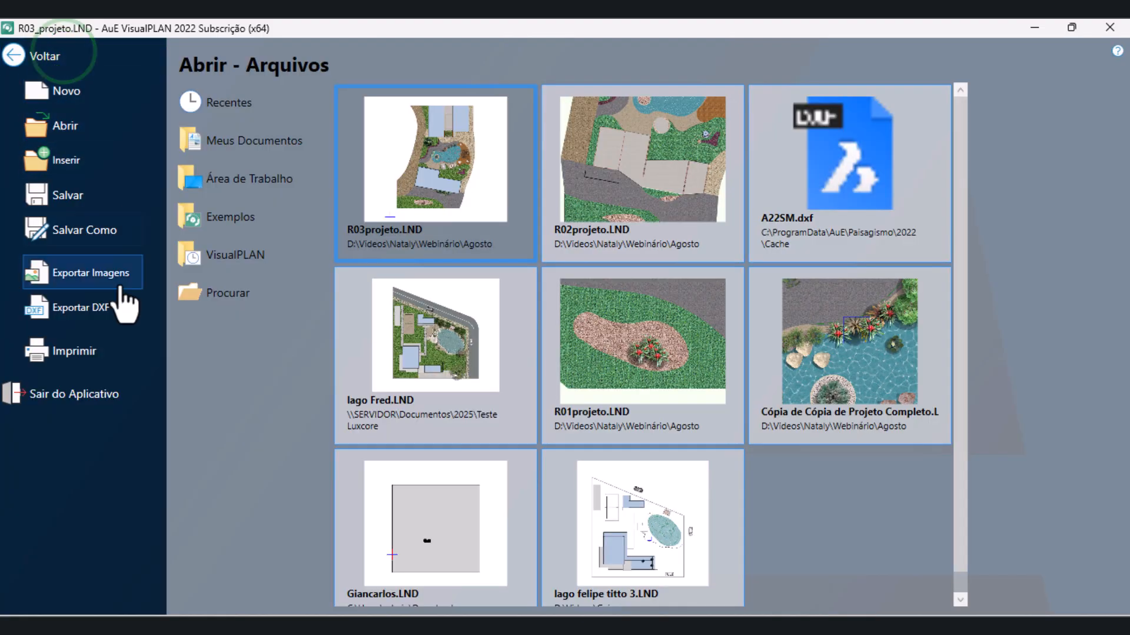
{"action": "left_click", "coordinate": [120, 283]}
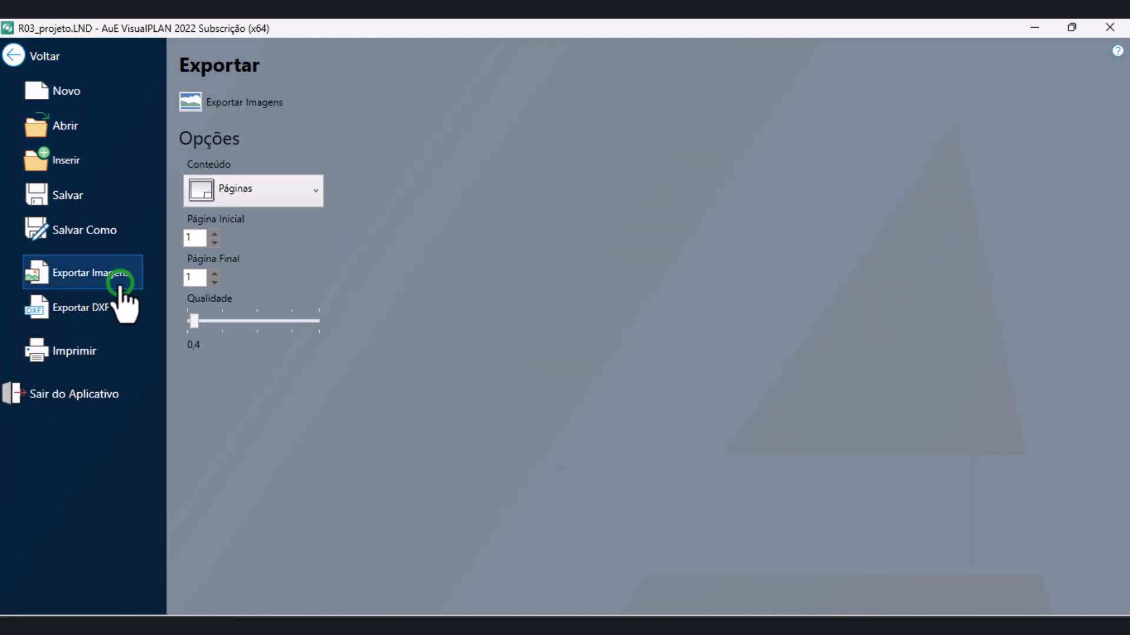
{"action": "left_click", "coordinate": [253, 191]}
{"action": "left_click", "coordinate": [279, 280]}
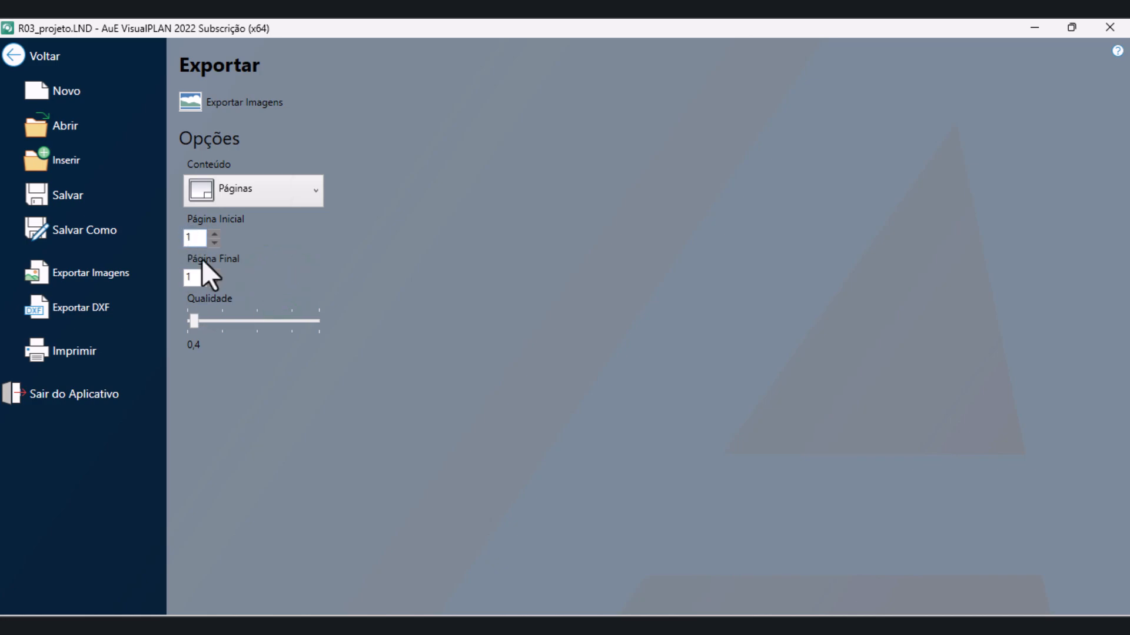
{"action": "left_click_drag", "start_coordinate": [193, 323], "coordinate": [230, 324]}
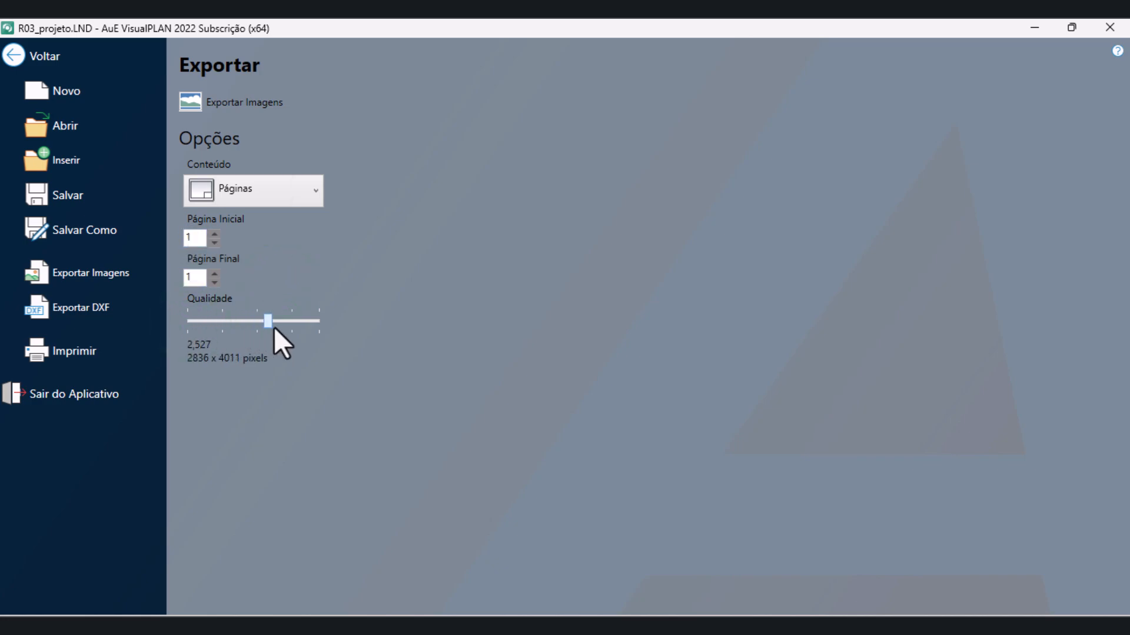
{"action": "mouse_move", "coordinate": [320, 323]}
{"action": "left_mouse_down"}
{"action": "mouse_move", "coordinate": [247, 328]}
{"action": "mouse_move", "coordinate": [321, 323]}
{"action": "left_mouse_up"}
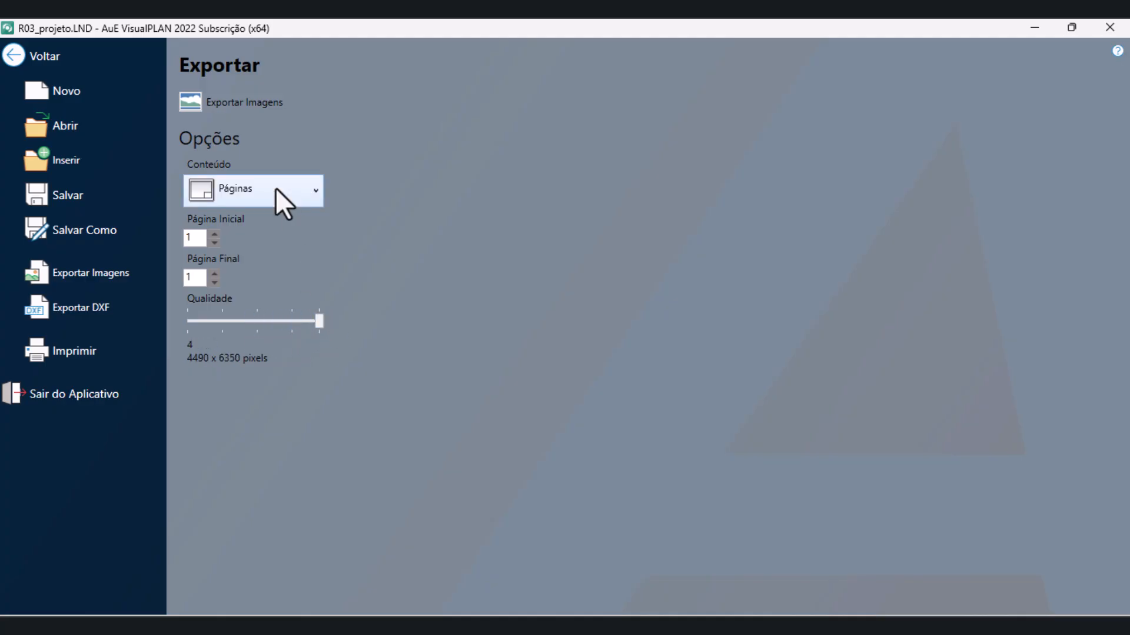
- Export the page image as a JPG named Prancha 4 in the AGOSTO folder
{"action": "left_click", "coordinate": [226, 104]}
{"action": "left_click", "coordinate": [183, 485]}
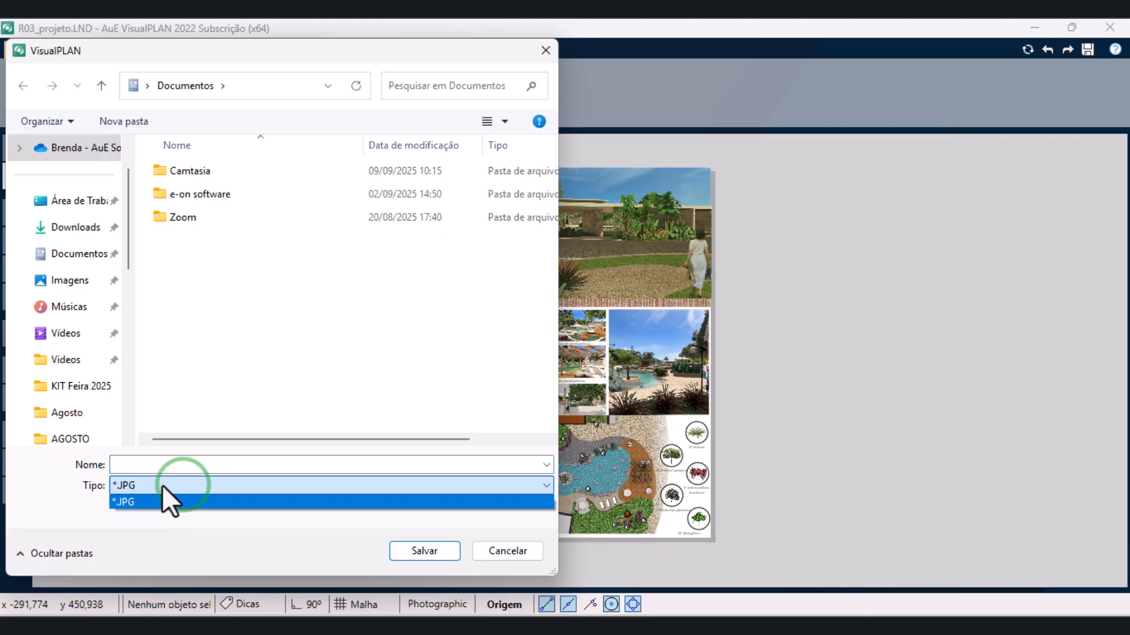
{"action": "left_click", "coordinate": [161, 485]}
{"action": "left_click", "coordinate": [76, 439]}
{"action": "left_click", "coordinate": [133, 465]}
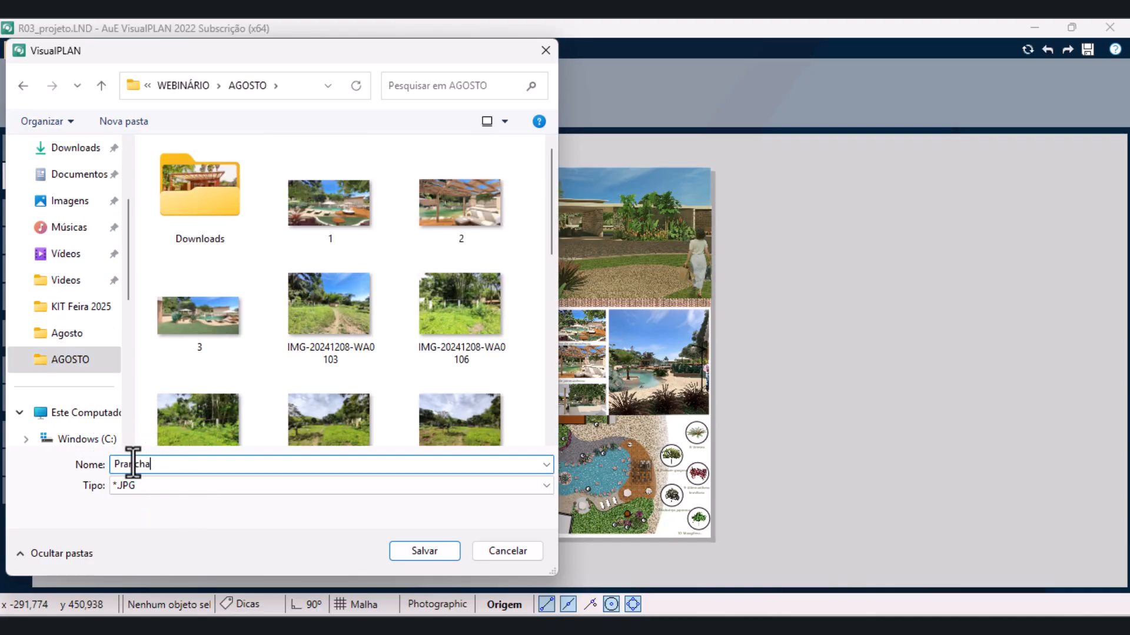
{"action": "key", "text": "Return"}
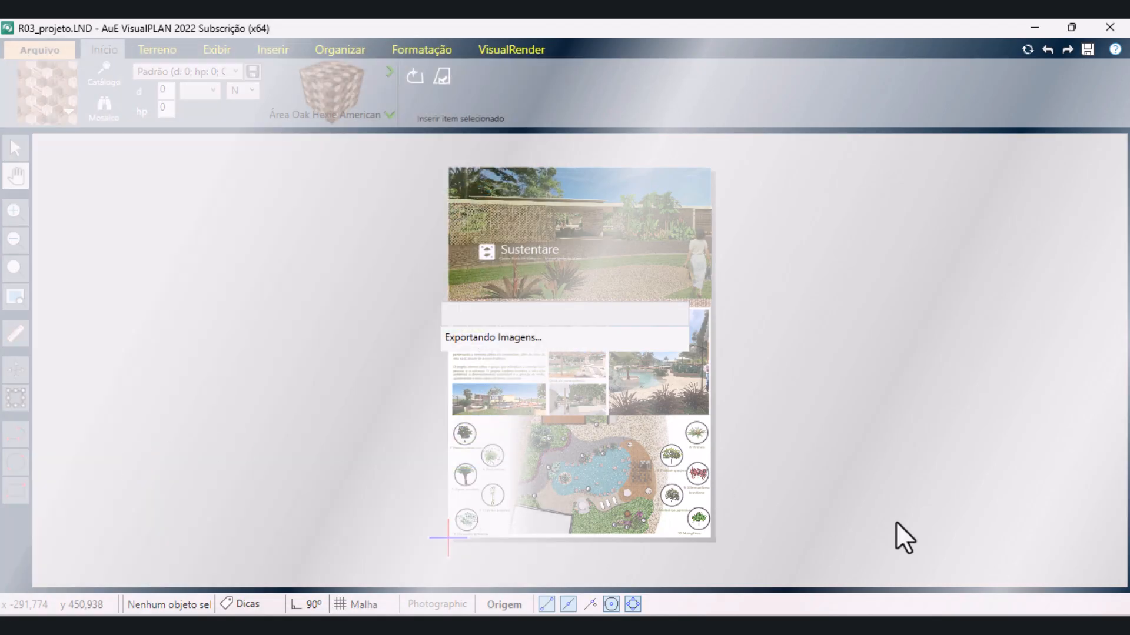
{"action": "left_click", "coordinate": [1021, 591]}
- Print page 1 with the Microsoft Print to PDF printer and save the resulting PDF file in a folder
{"action": "left_click", "coordinate": [40, 49]}
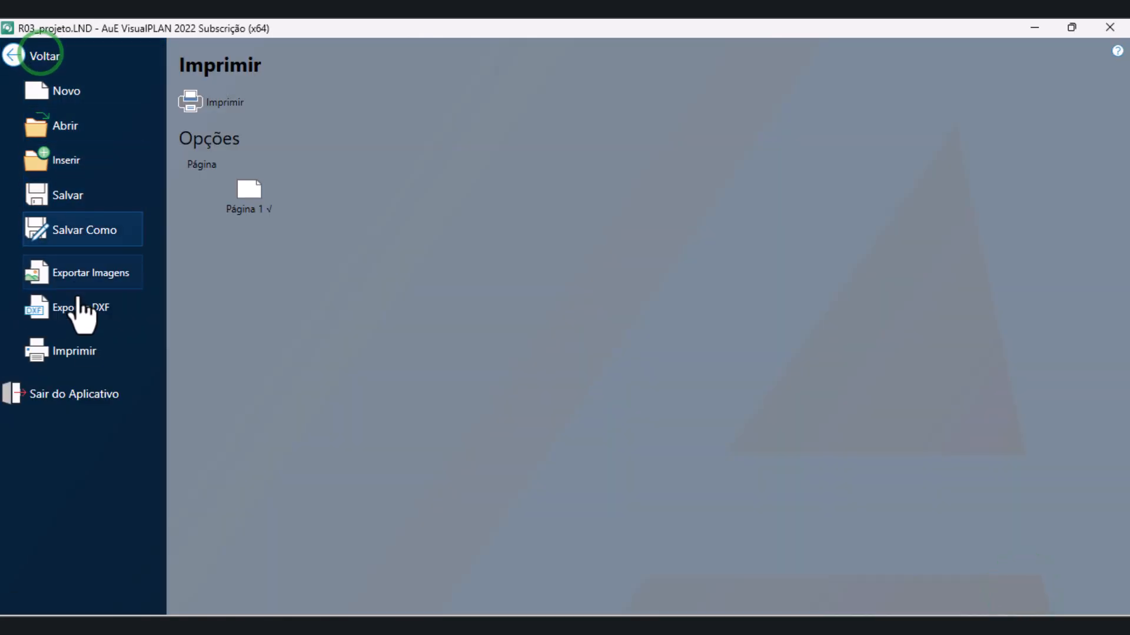
{"action": "left_click", "coordinate": [87, 352]}
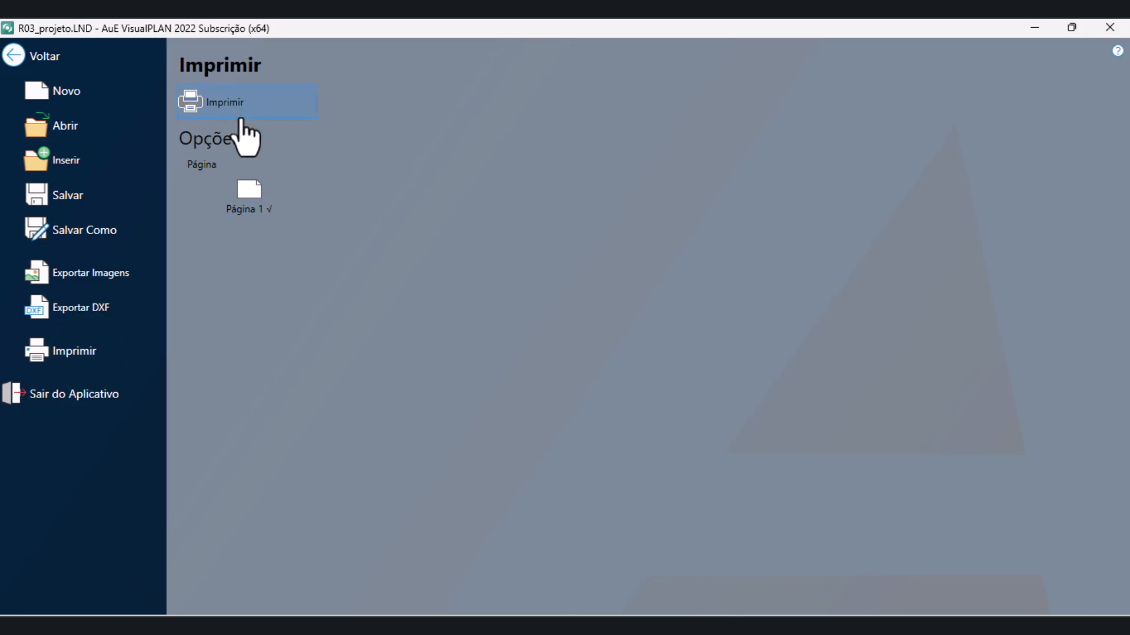
{"action": "left_click", "coordinate": [226, 104]}
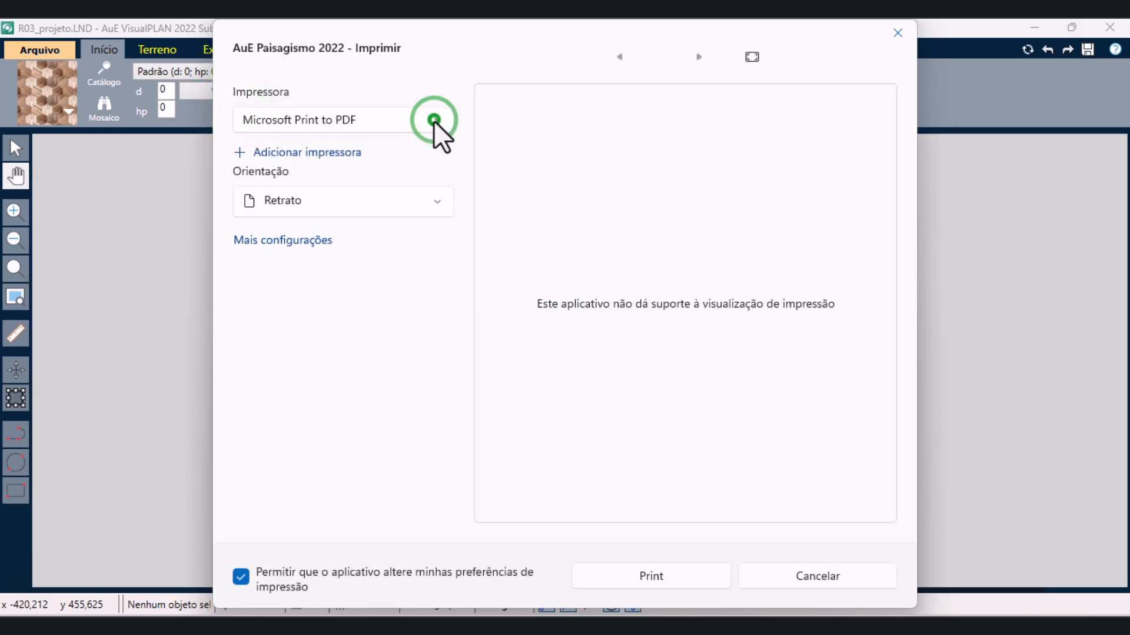
{"action": "left_click", "coordinate": [662, 581]}
{"action": "scroll", "coordinate": [91, 389], "scroll_direction": "down", "scroll_amount": 3}
{"action": "left_click", "coordinate": [96, 282]}
{"action": "left_click", "coordinate": [177, 461]}
{"action": "key", "text": "Return"}
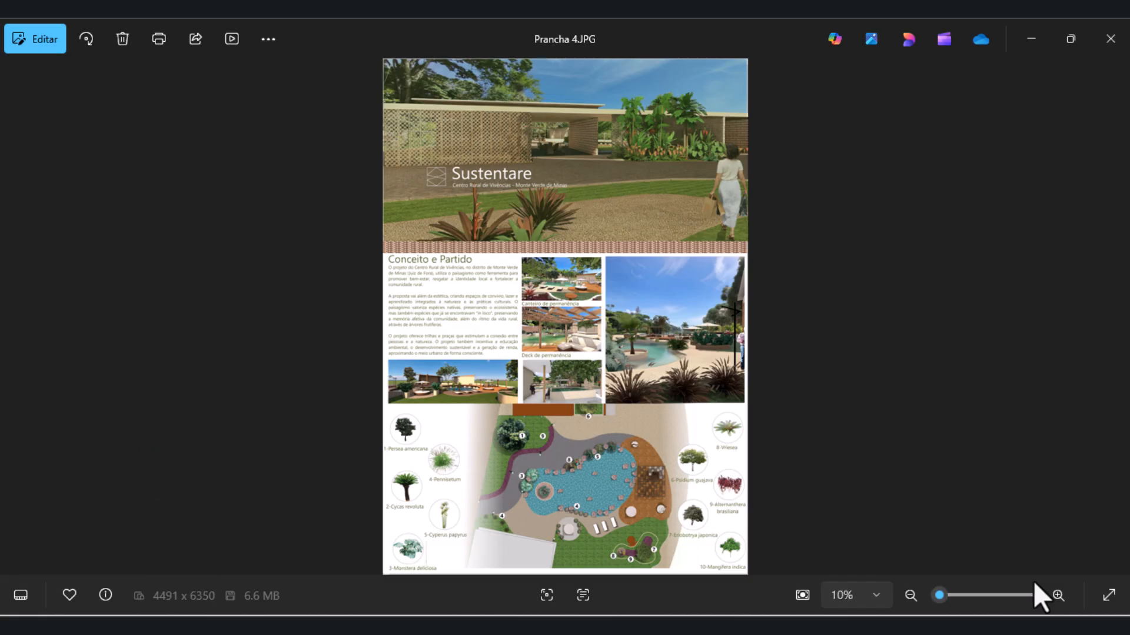